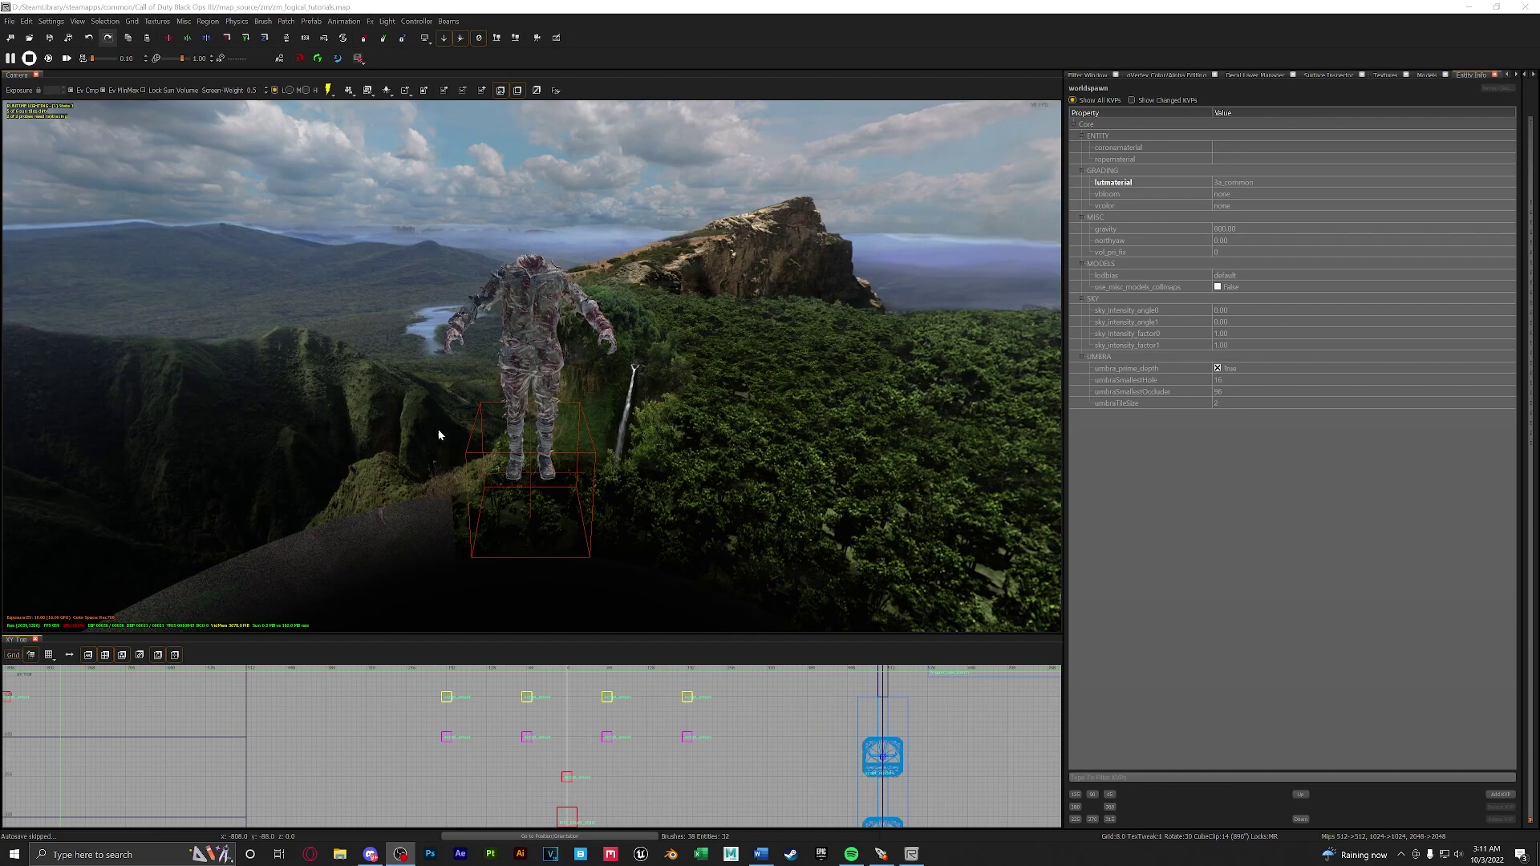
Step: Select the cliff zombie spawner to show its Entity Info, with count 9999 and script_noteworthy zombie_spawner
left_click(512, 340)
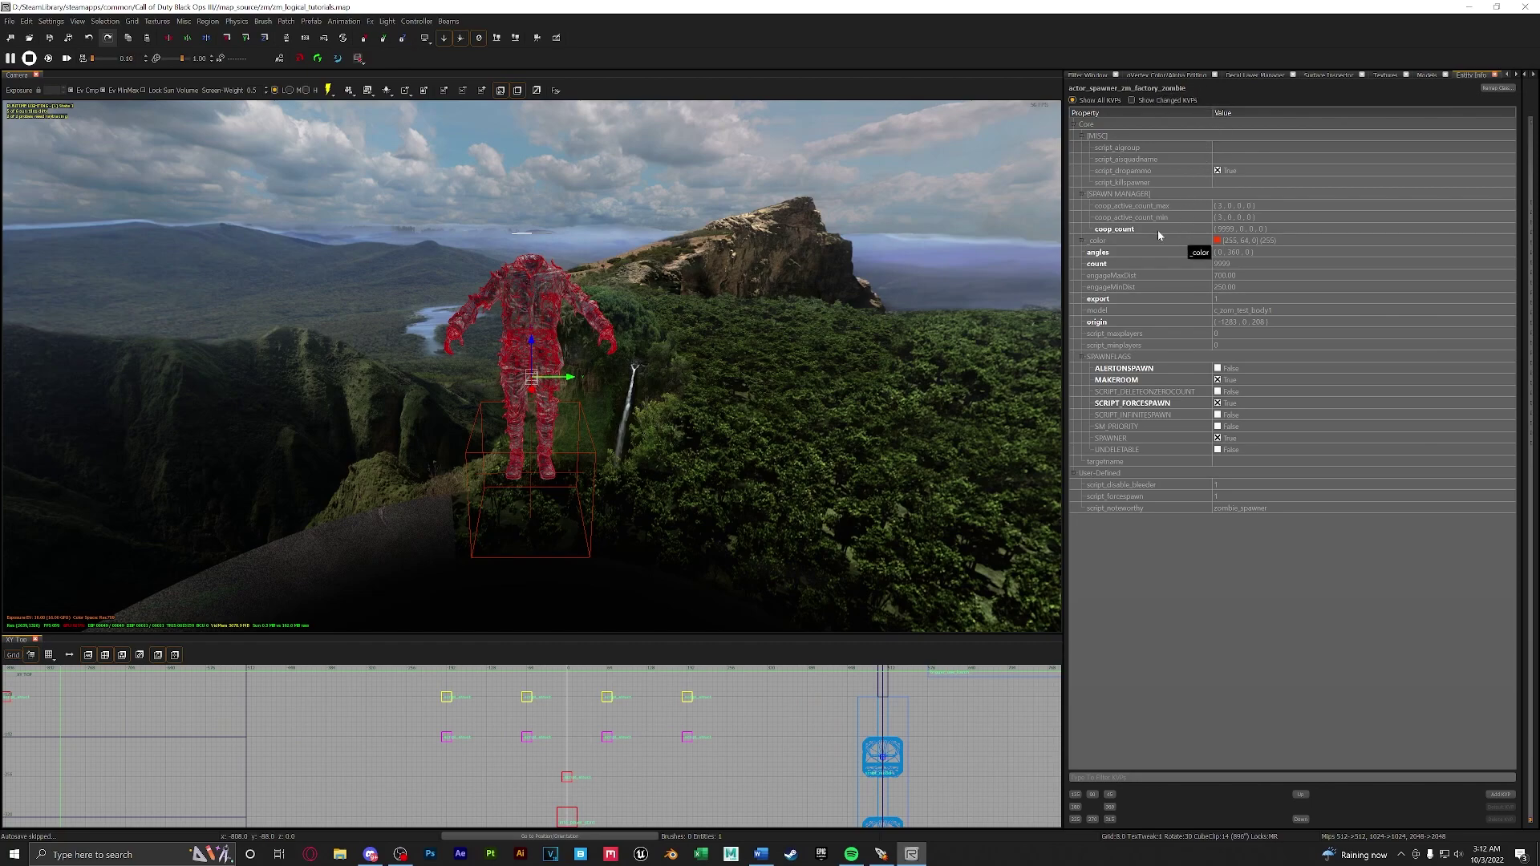
Step: Remap the spawner's class to actor_spawner_zm_usermap_zombie, filtering the class list by 'usermap'
left_click(1499, 89)
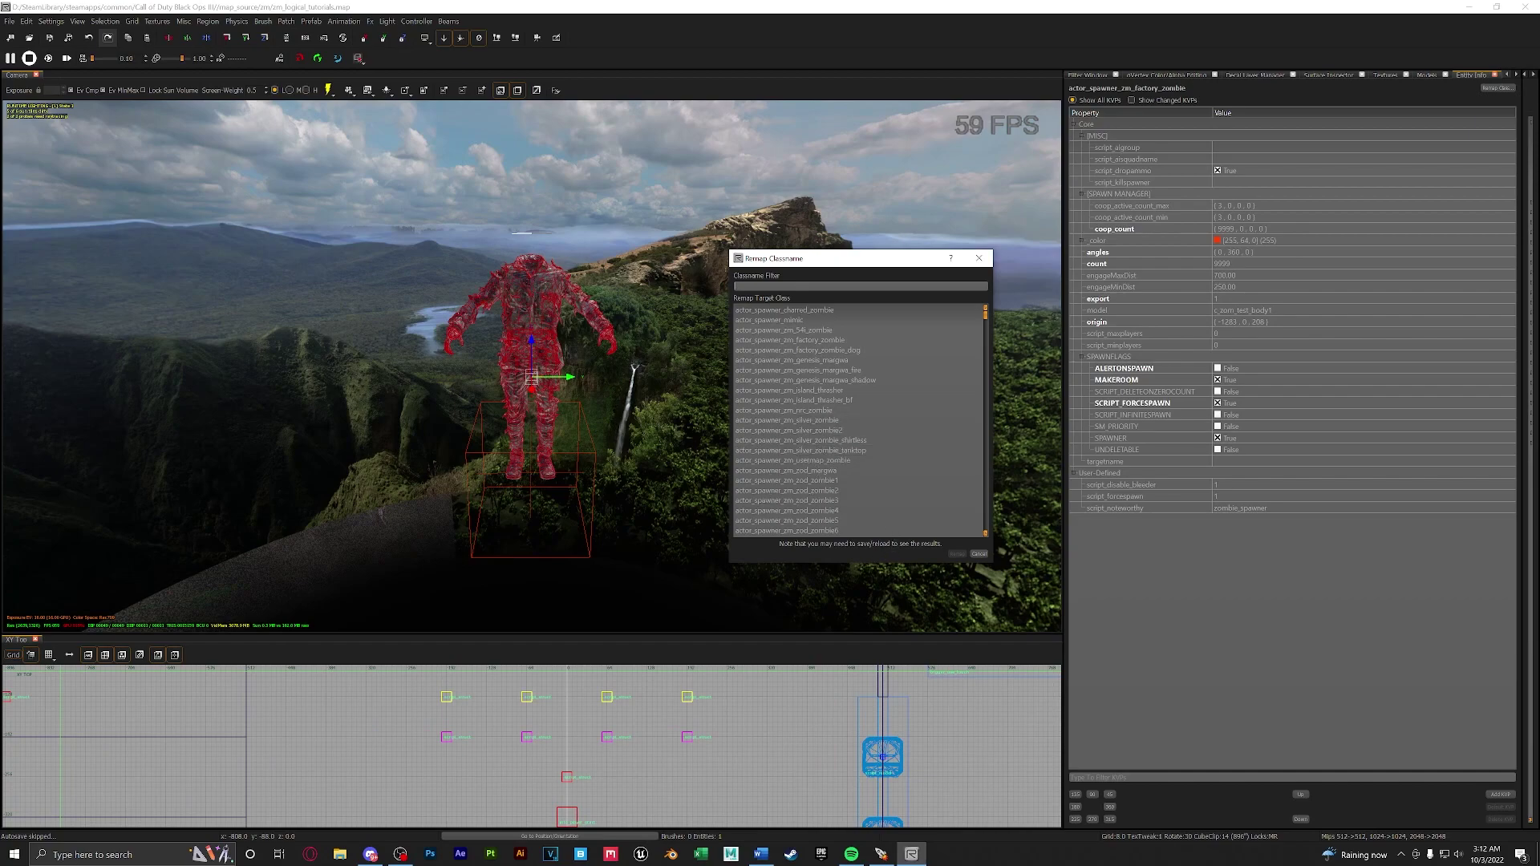
type("userm")
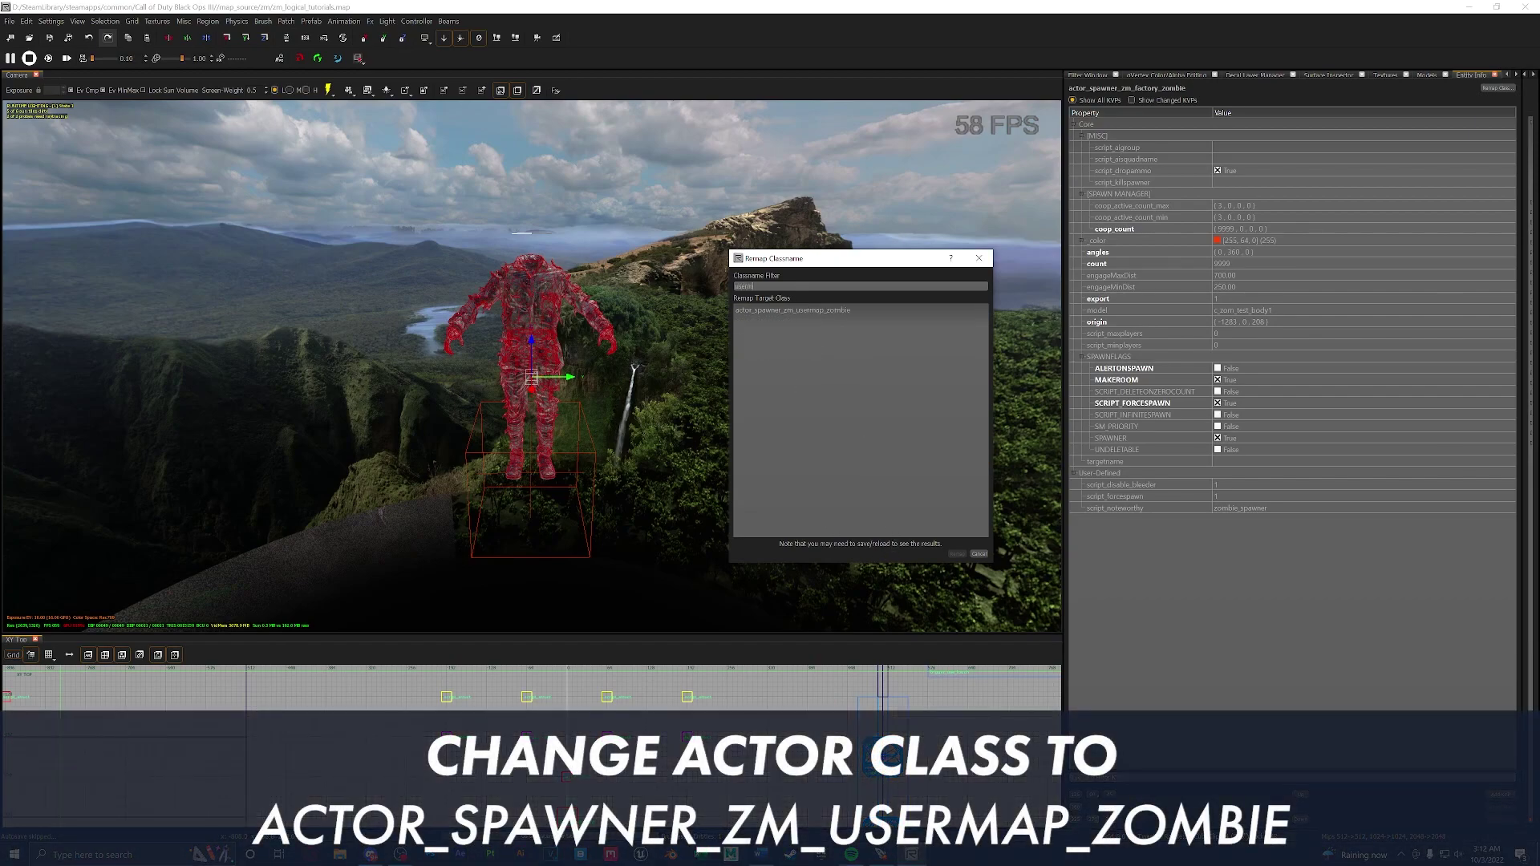
type("ap")
left_click(766, 313)
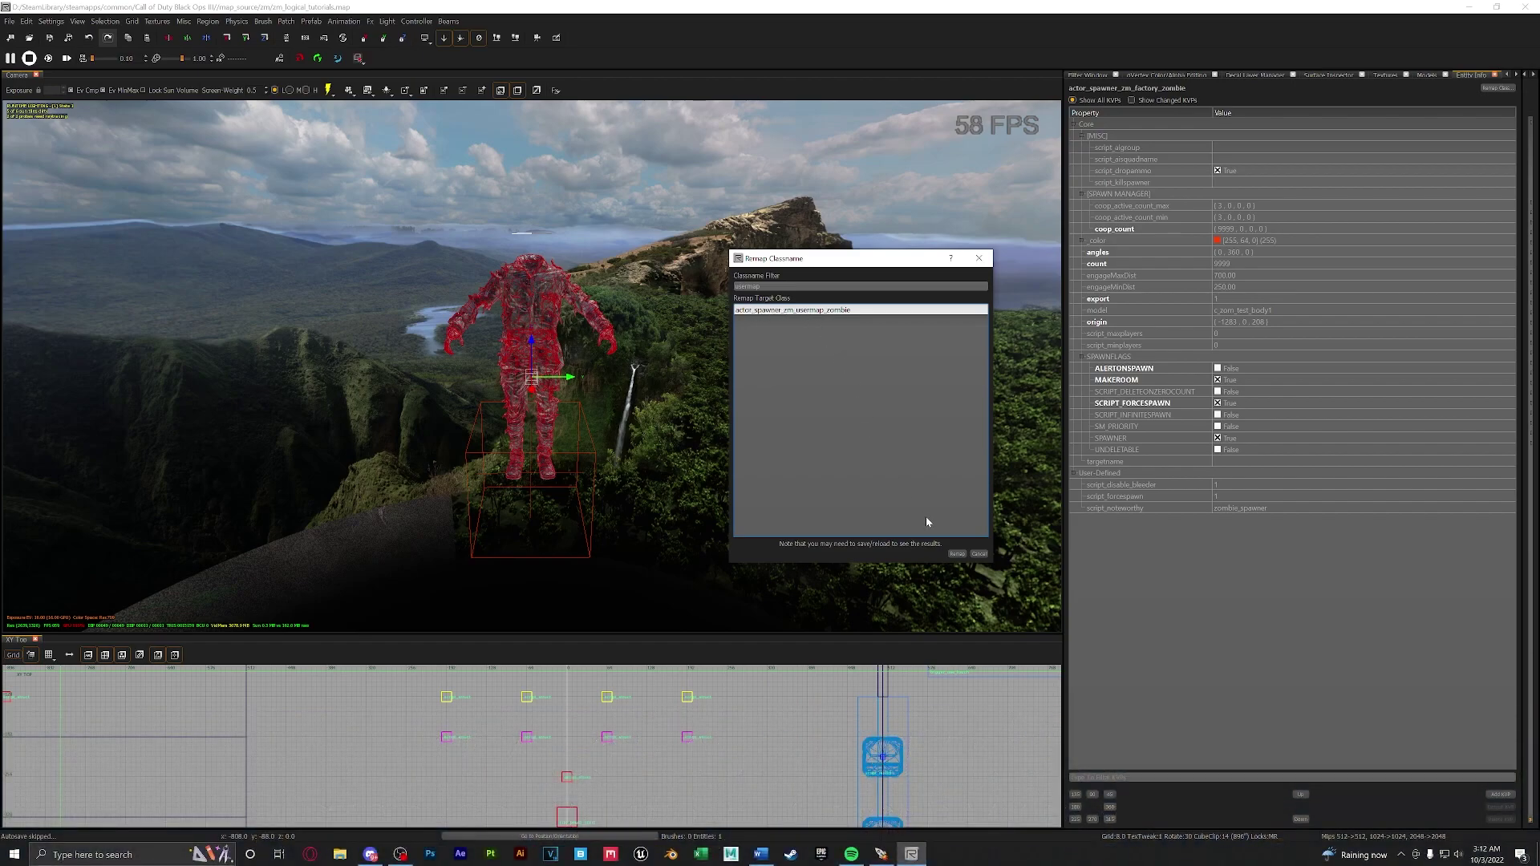
left_click(956, 554)
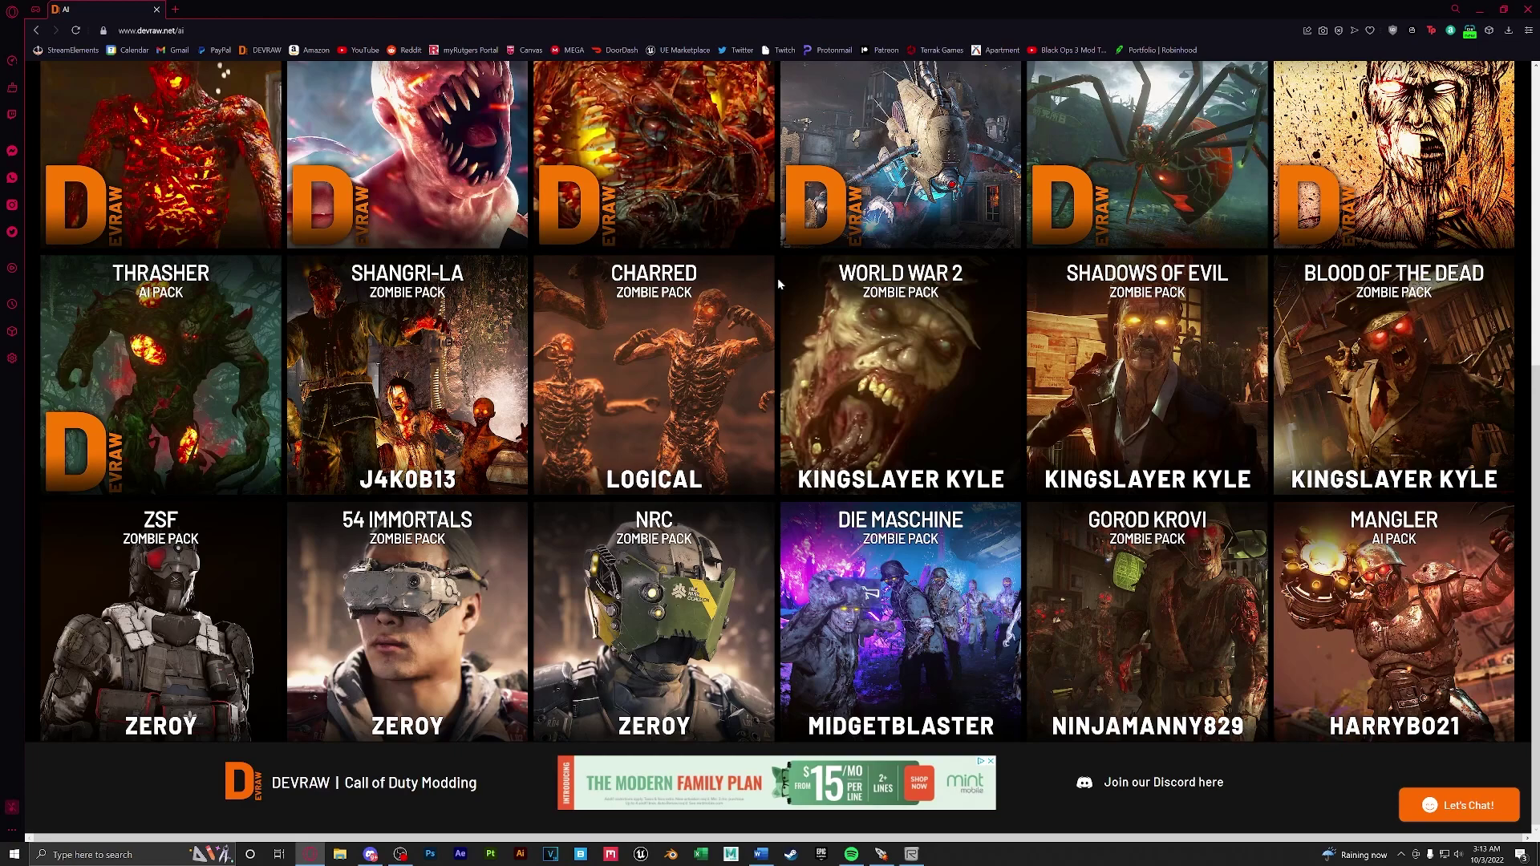
Step: Leave the DevRaw AI page and return to the Radiant map editor with Alt+Tab
key("alt+Tab")
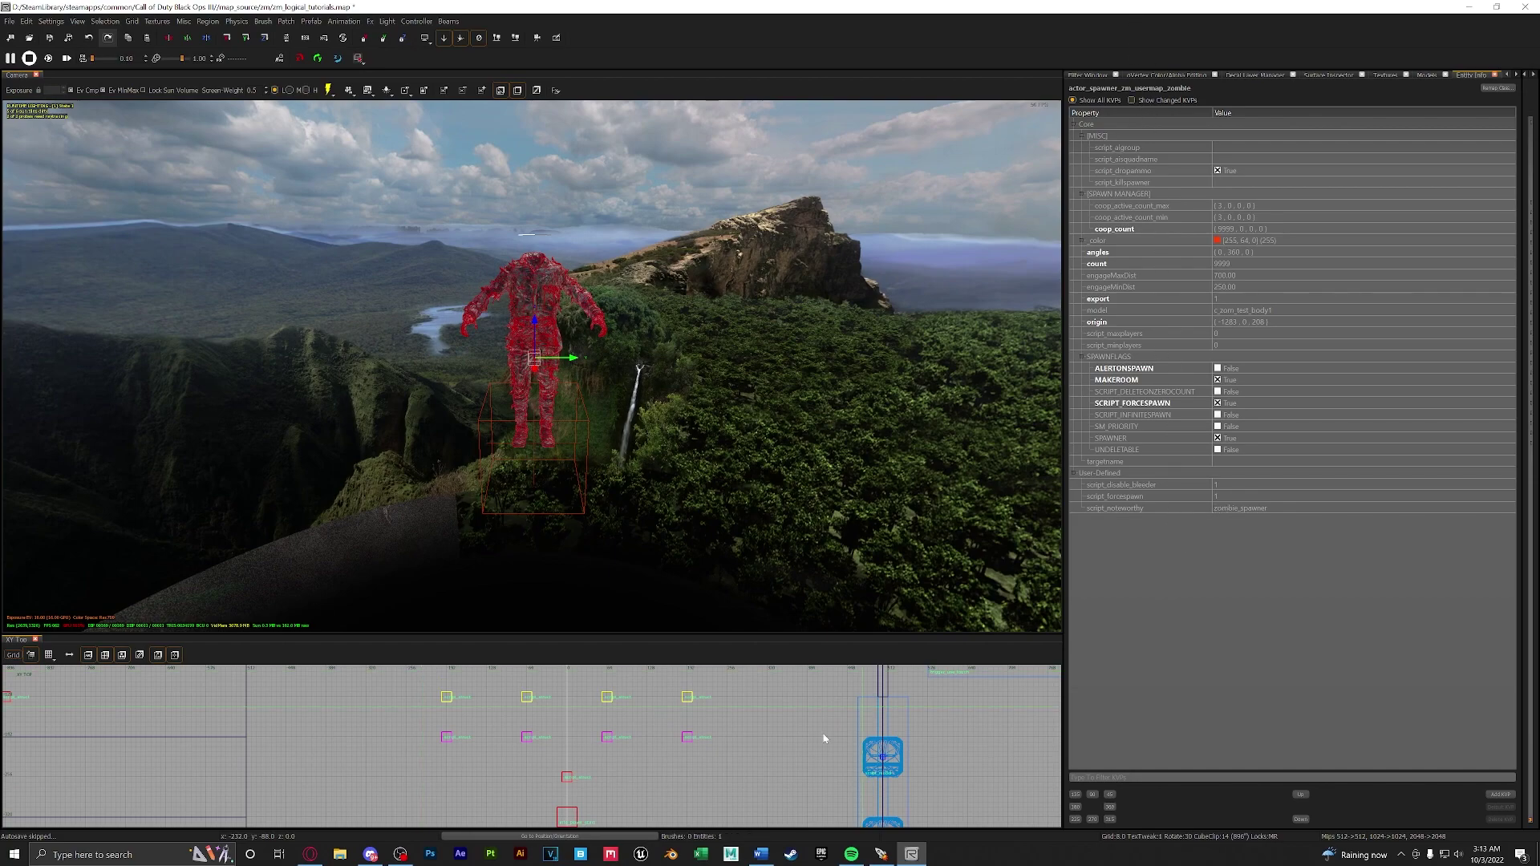
Step: Duplicate the zombie spawner and place the copy beside the original
scroll(590, 734, "down", 5)
right_click_drag(348, 673, 472, 725)
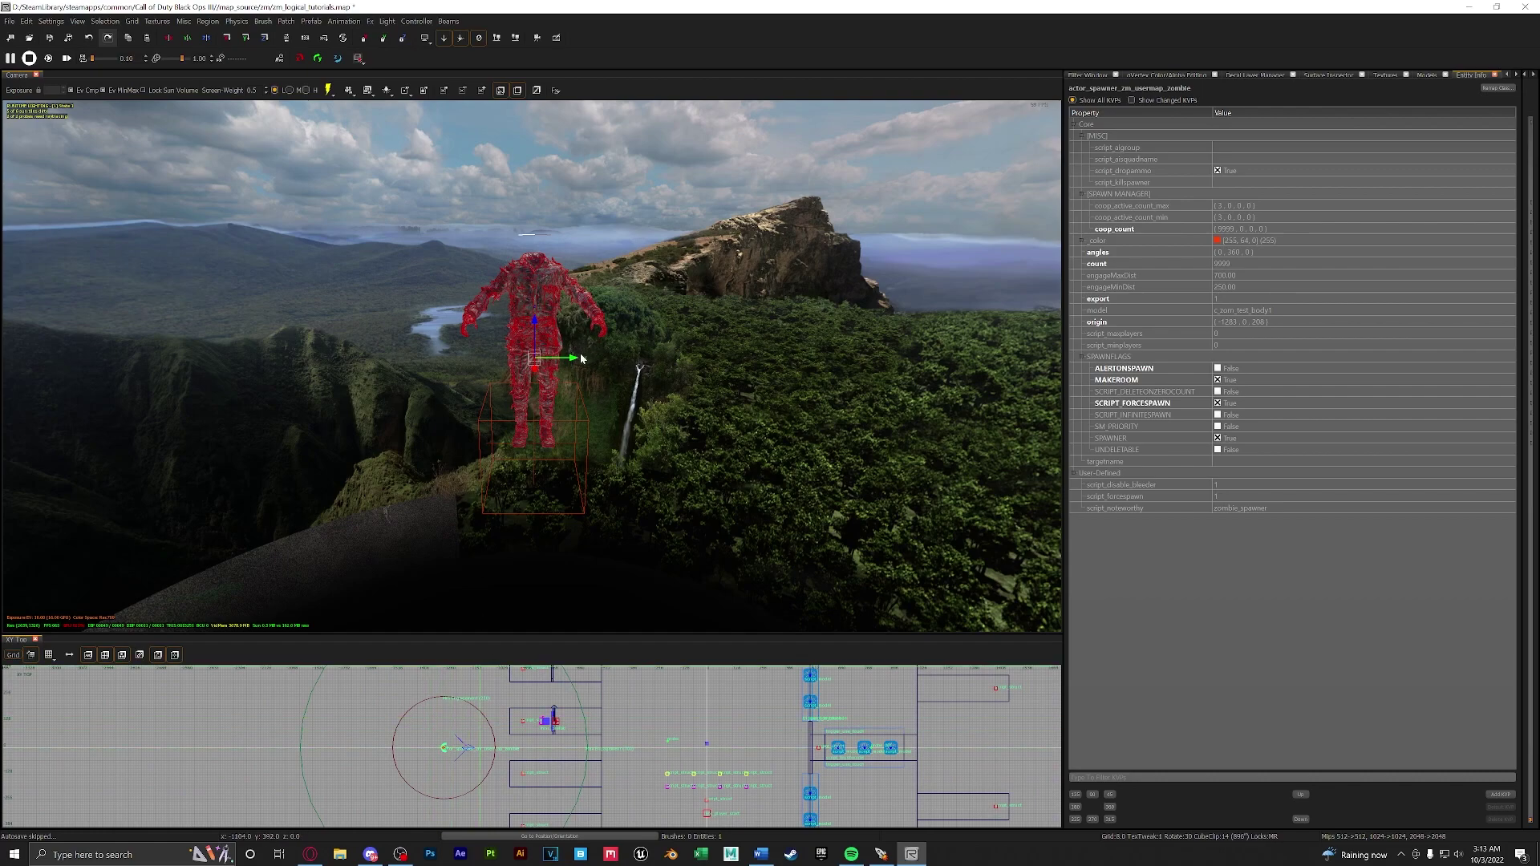
left_click_drag(581, 358, 734, 370, "shift")
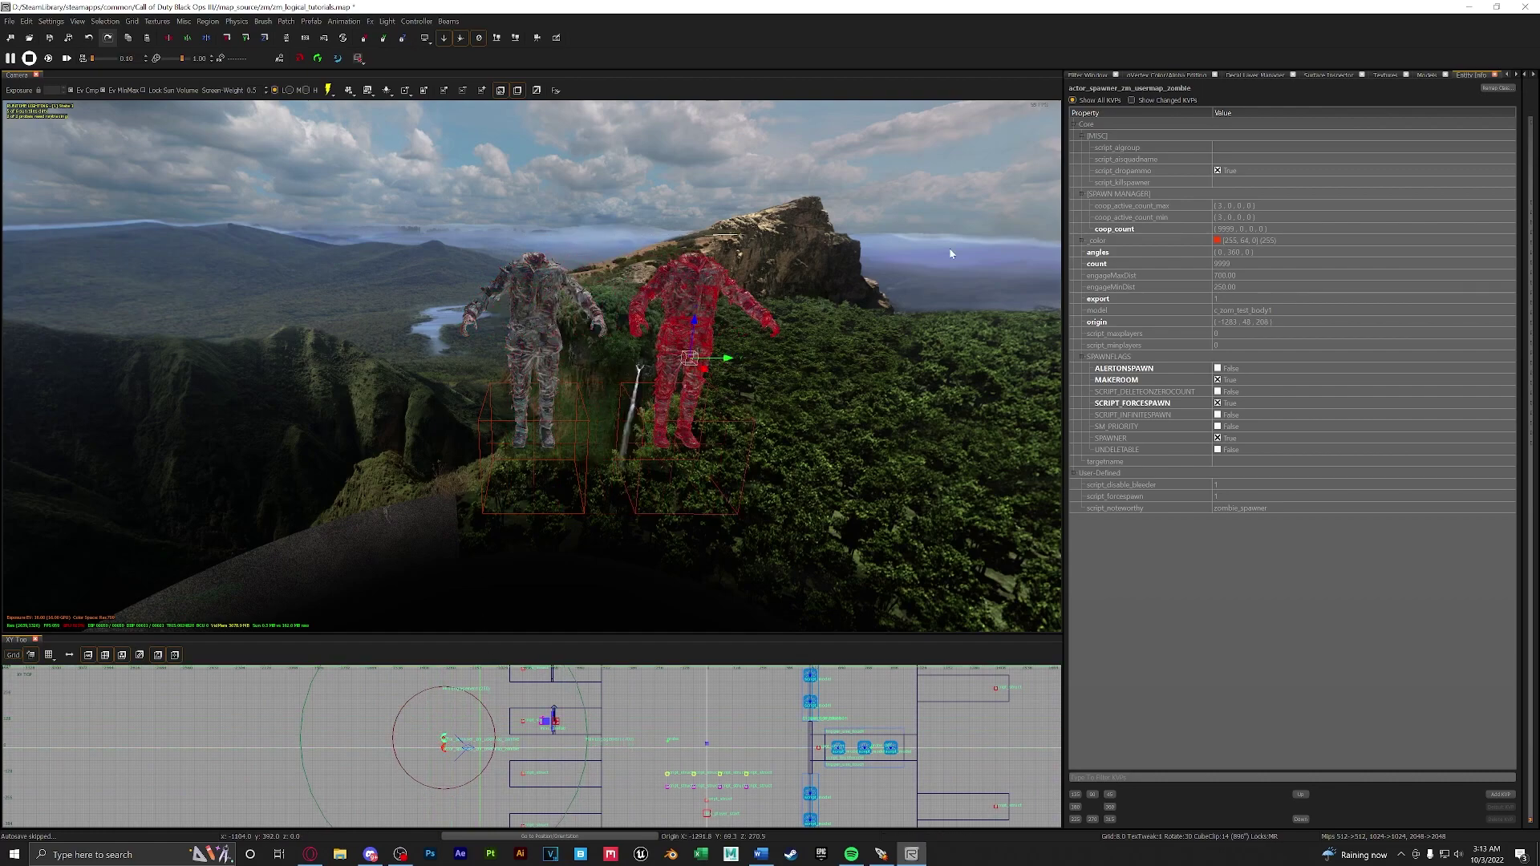
Step: Remap the copy to actor_spawner_charred_zombie and cut-paste it to refresh its model
left_click(1496, 87)
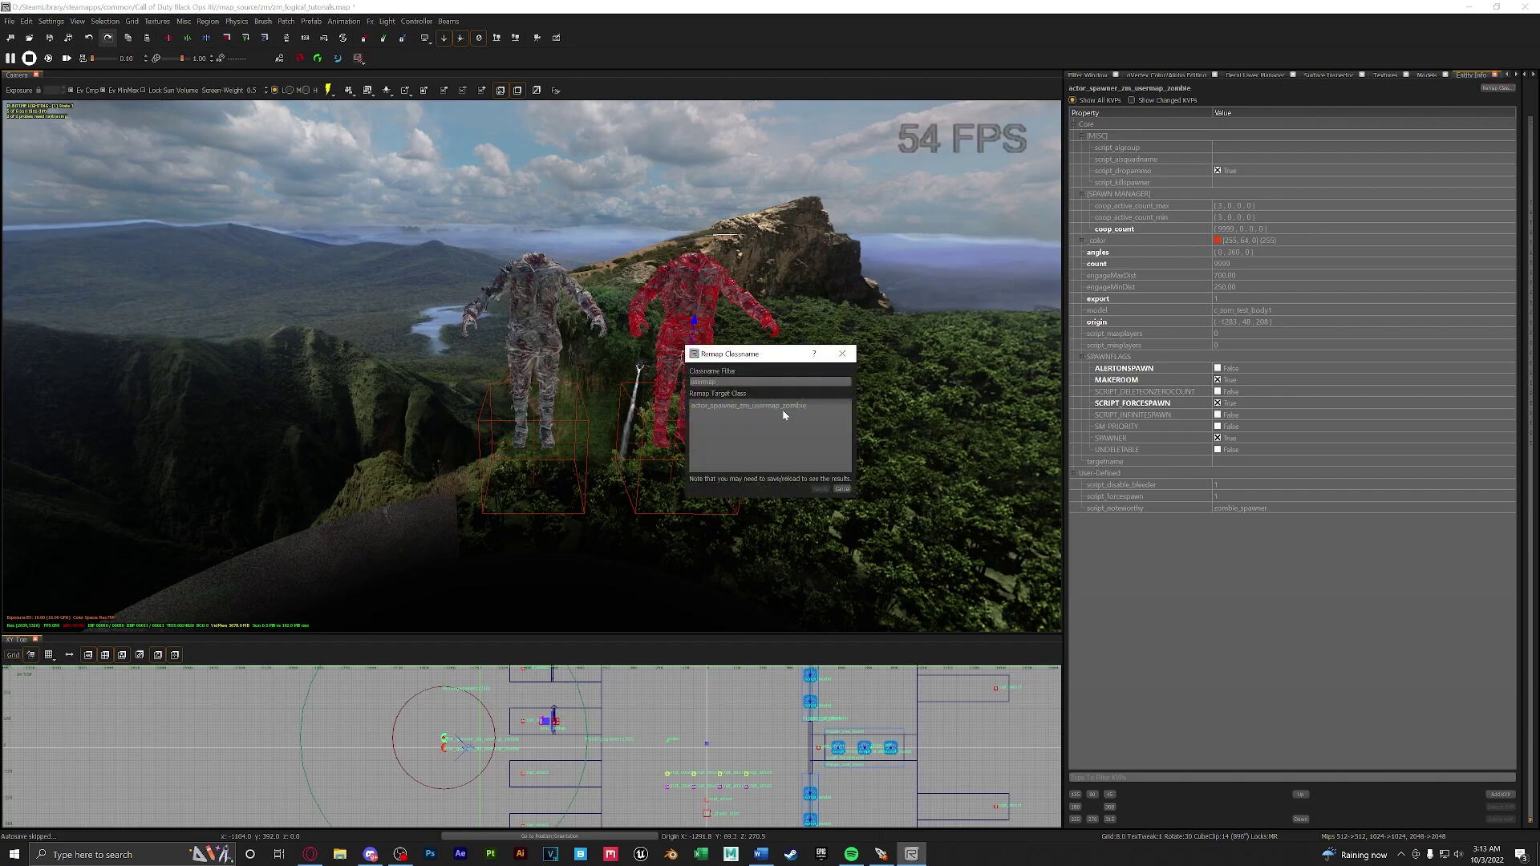
key("BackSpace")
key("BackSpace")
key("BackSpace")
key("BackSpace")
key("BackSpace")
key("BackSpace")
key("BackSpace")
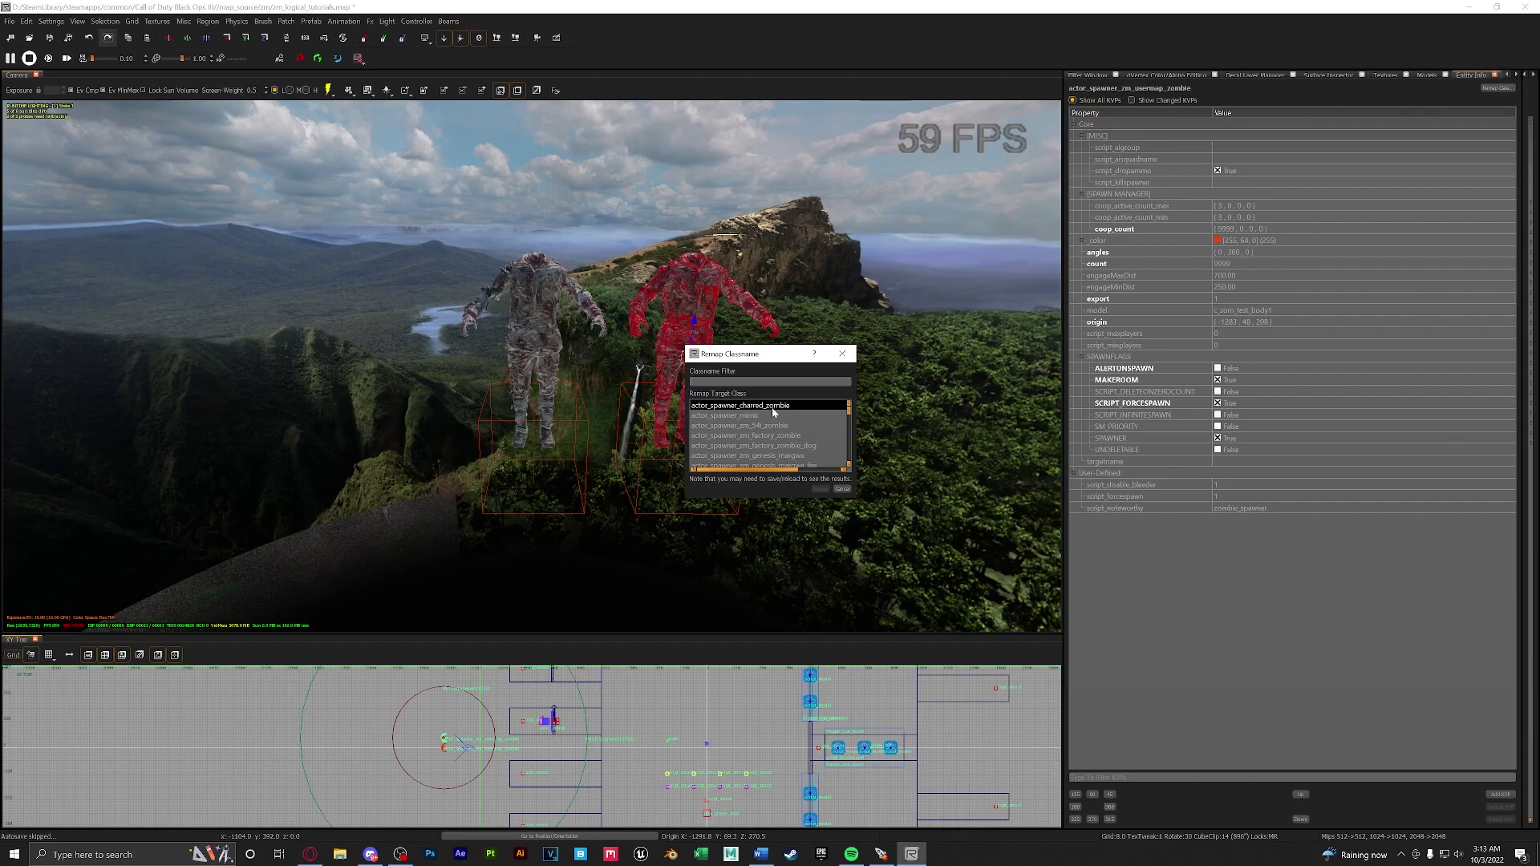
double_click(773, 407)
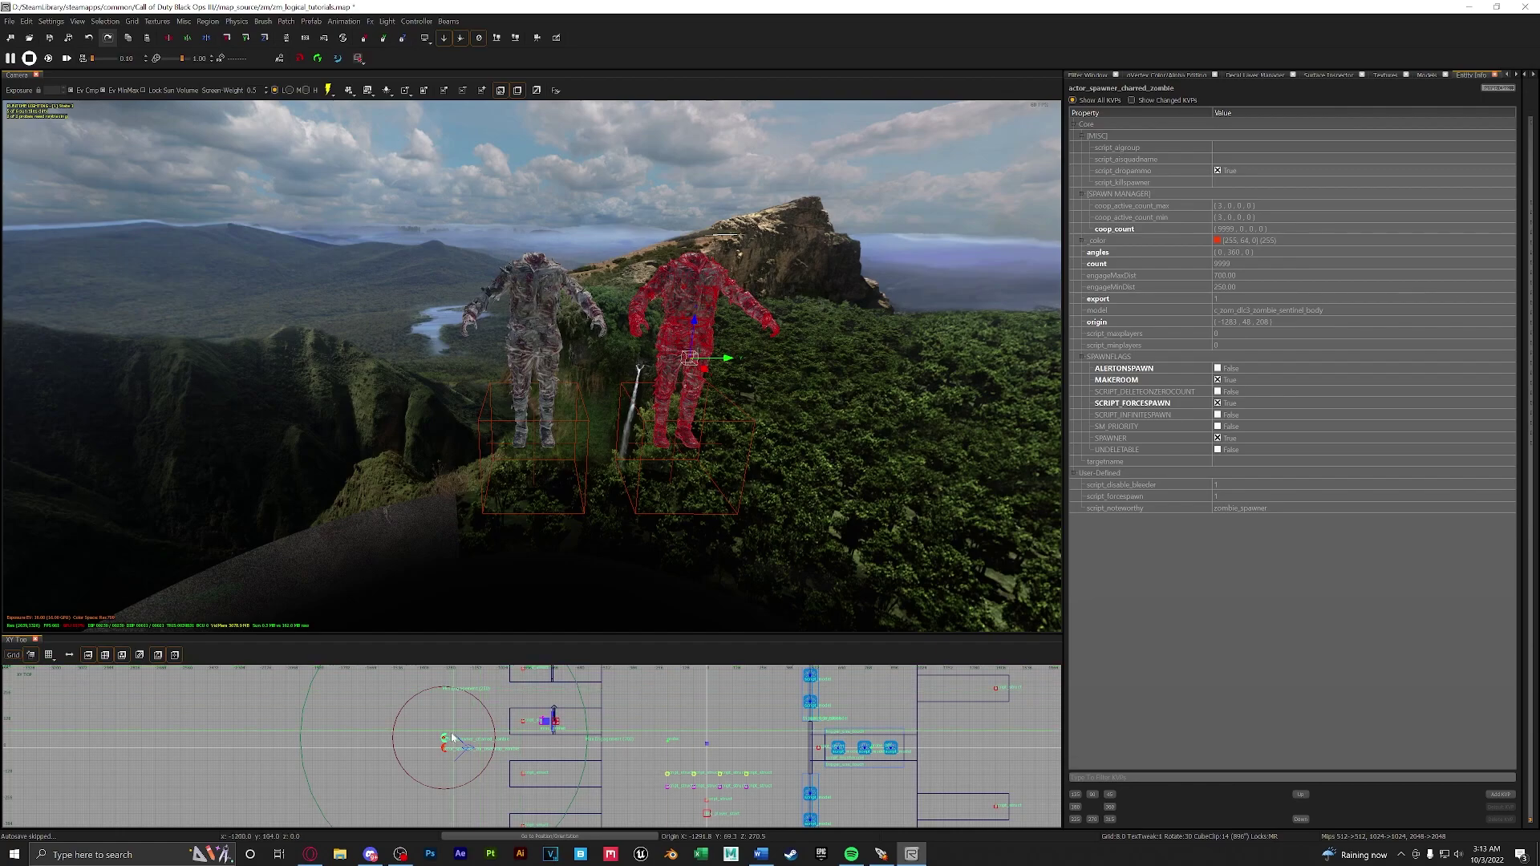
scroll(447, 738, "up", 8)
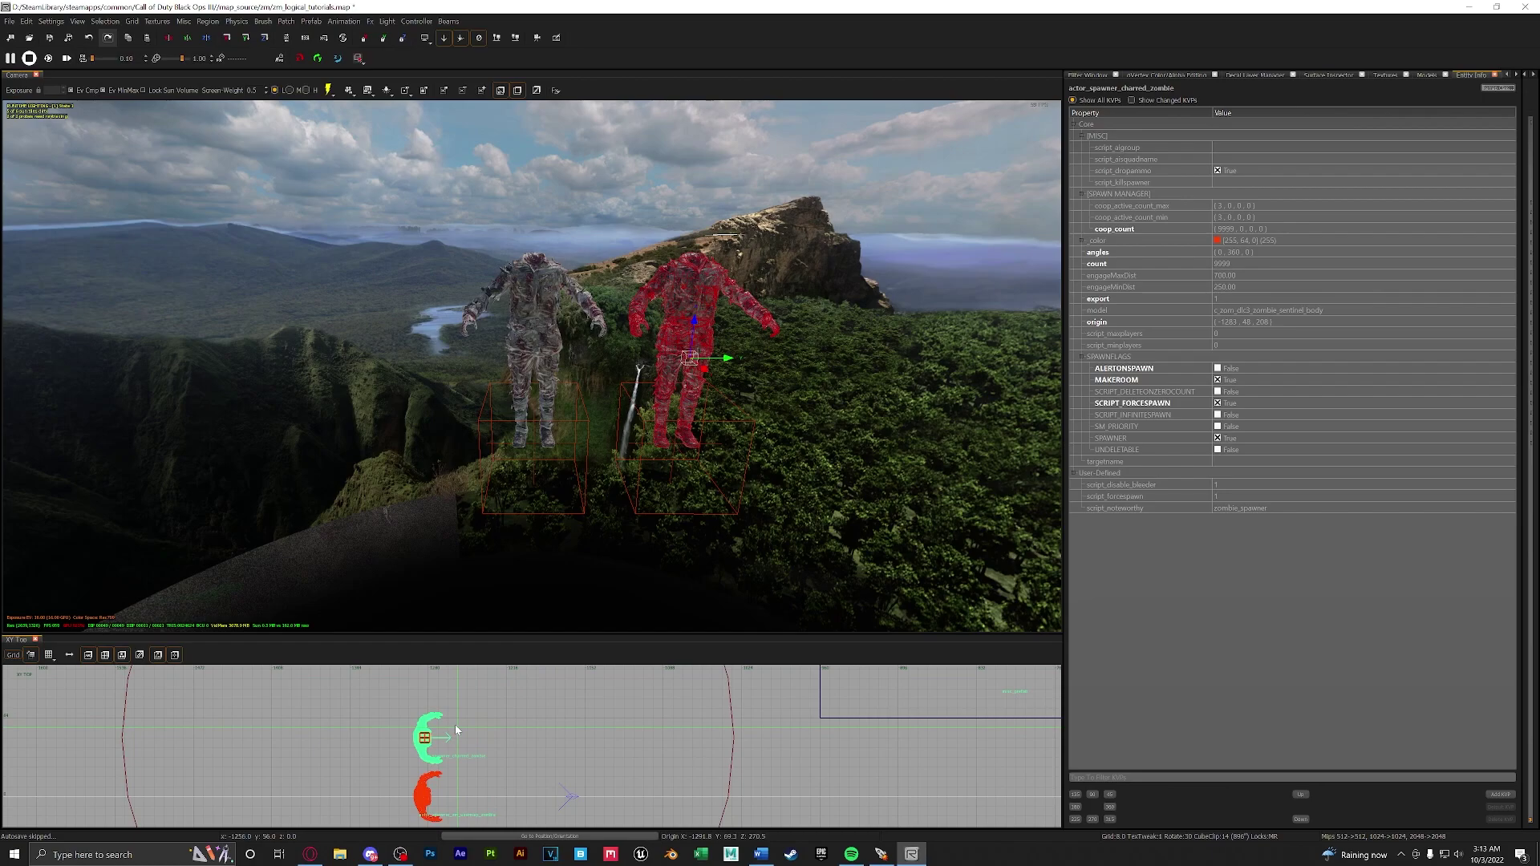
key("ctrl+x")
key("ctrl+v")
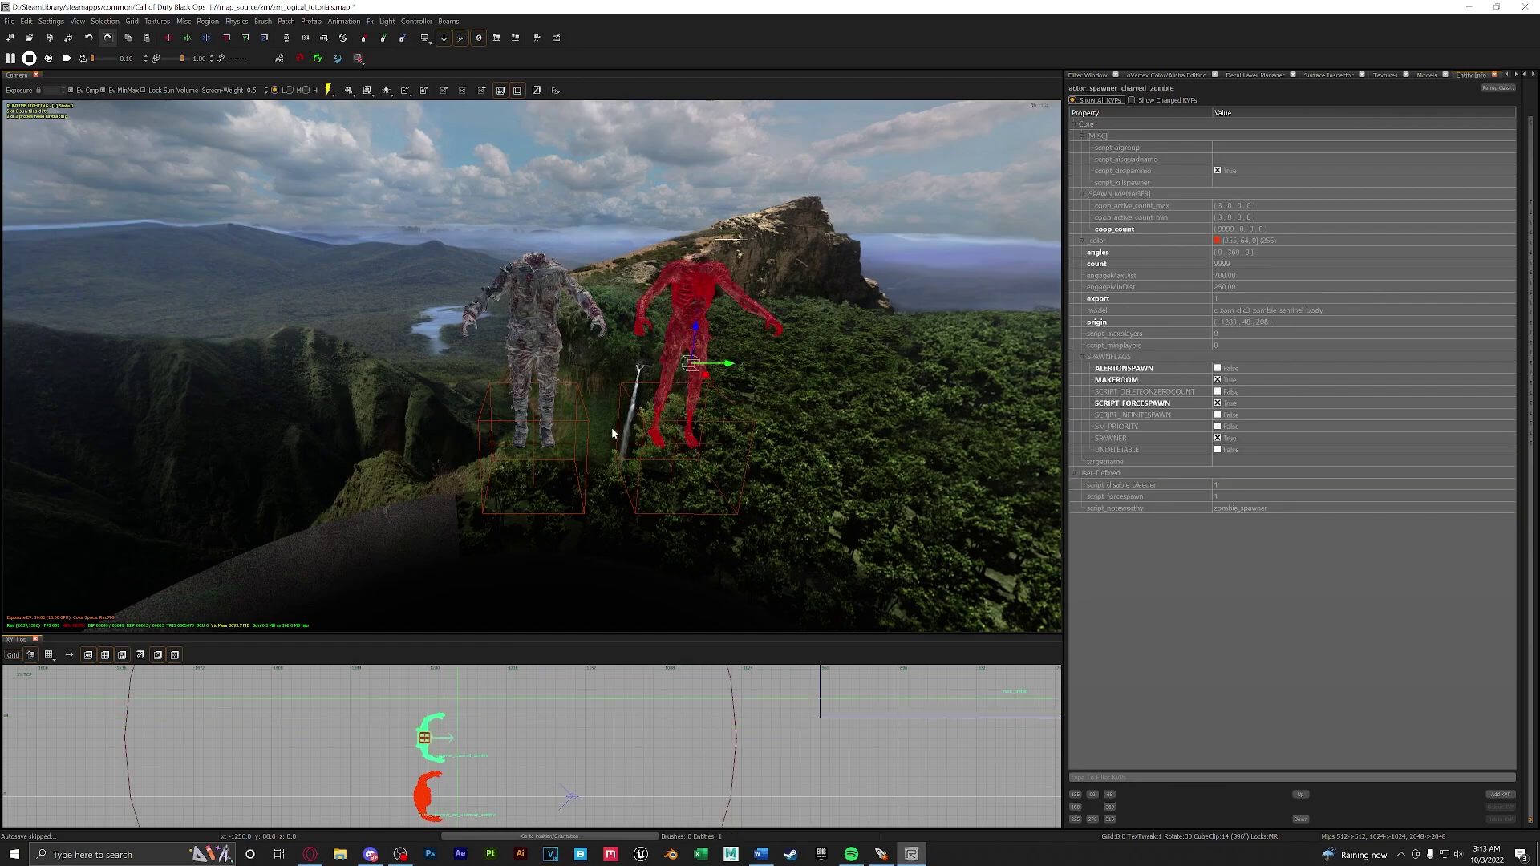
mouse_move(612, 433)
right_mouse_down()
mouse_move(658, 421)
mouse_move(642, 361)
mouse_move(630, 421)
mouse_move(589, 428)
mouse_move(616, 433)
right_mouse_up()
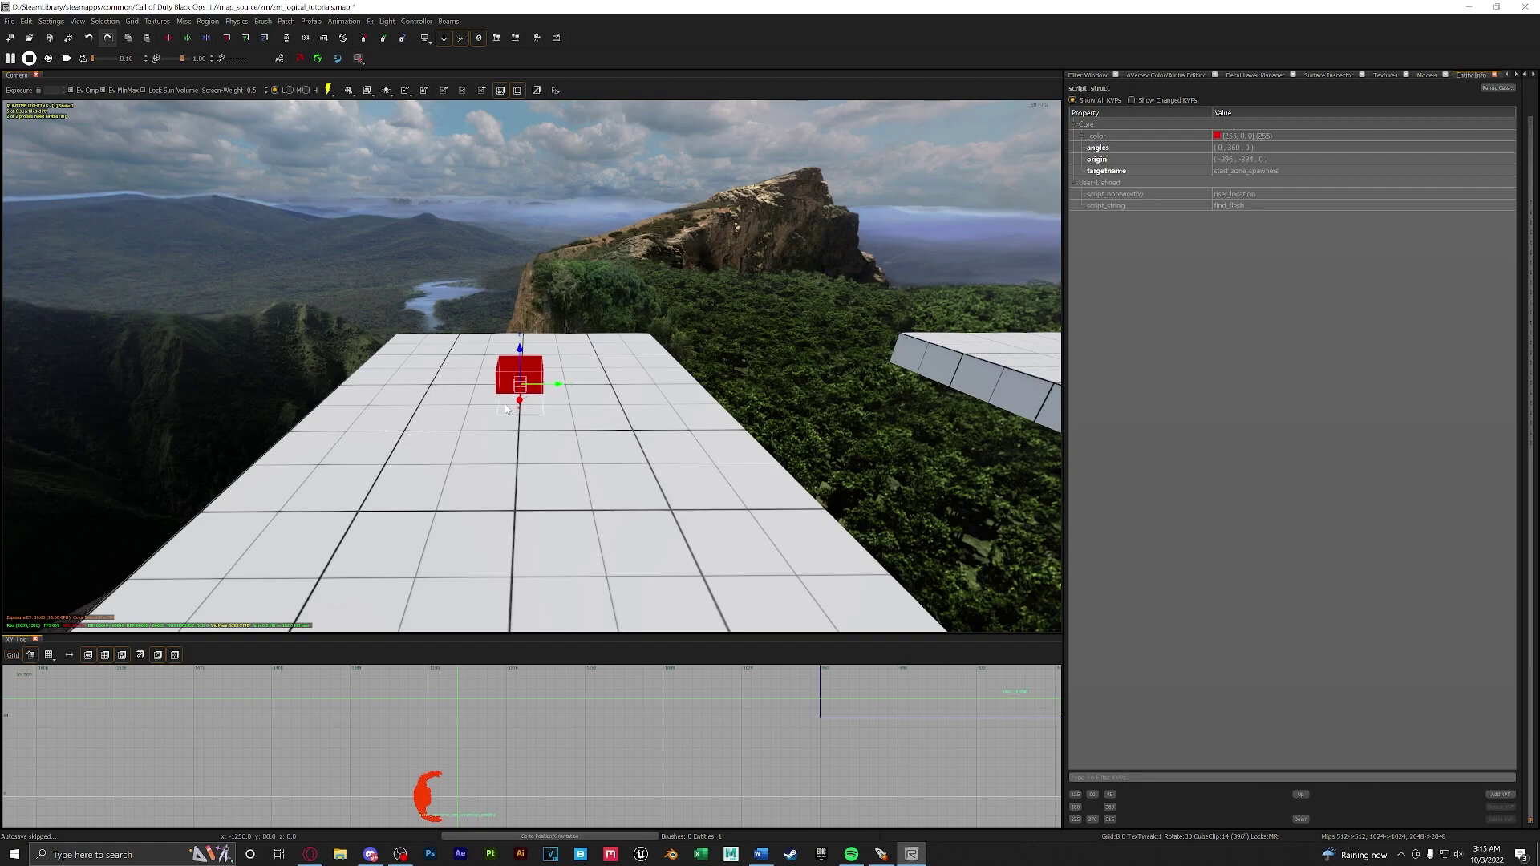
Step: Copy the struct's start_zone_spawners targetname, then select the start_zone info_volume
double_click(1316, 171)
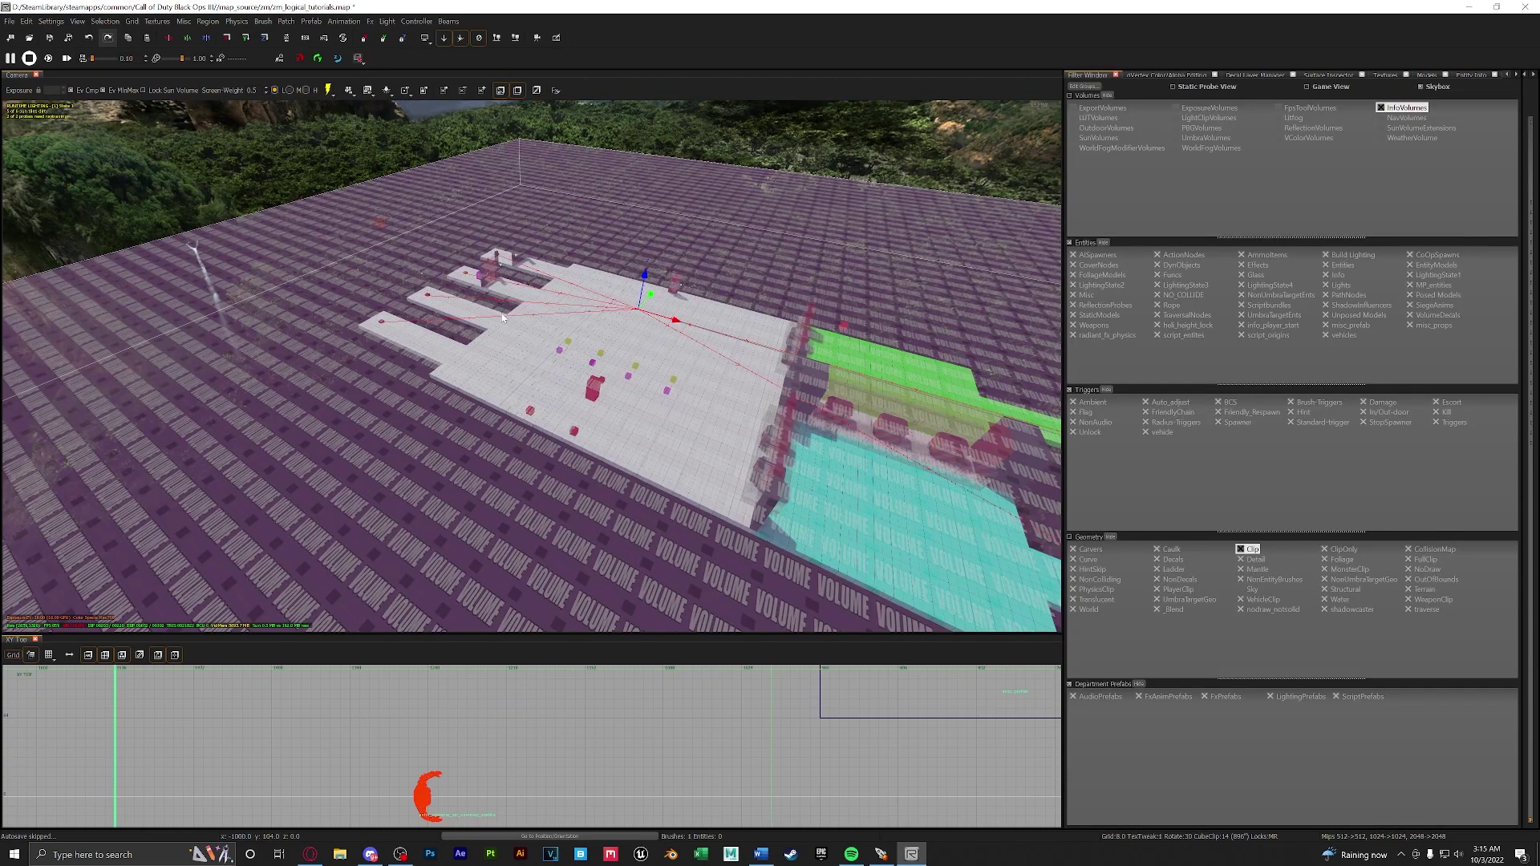
key("n")
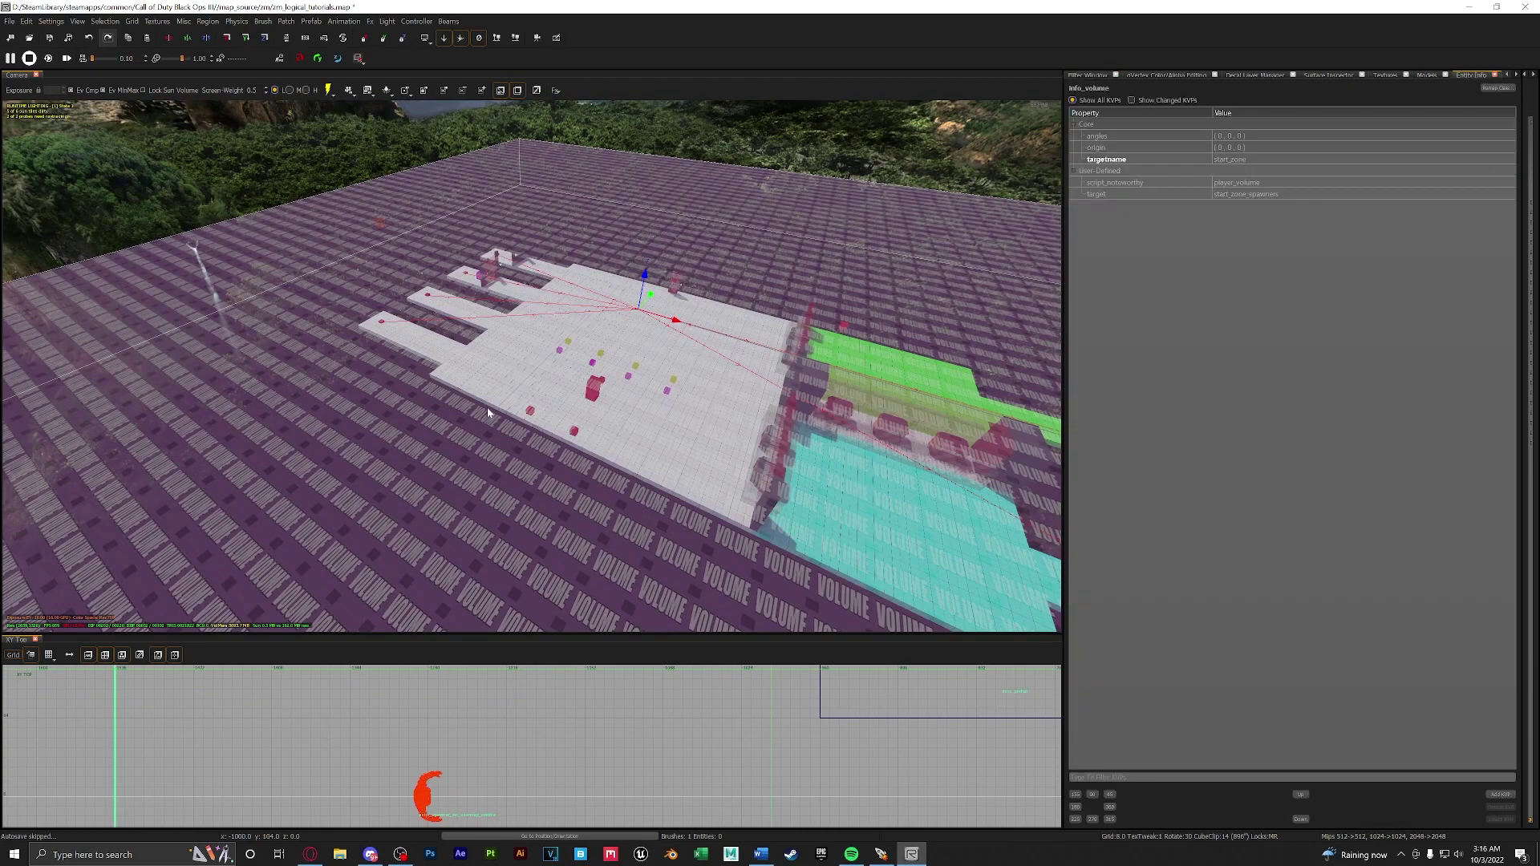
Step: Paste start_zone_spawners into the start_zone volume's target value and commit it
double_click(1262, 195)
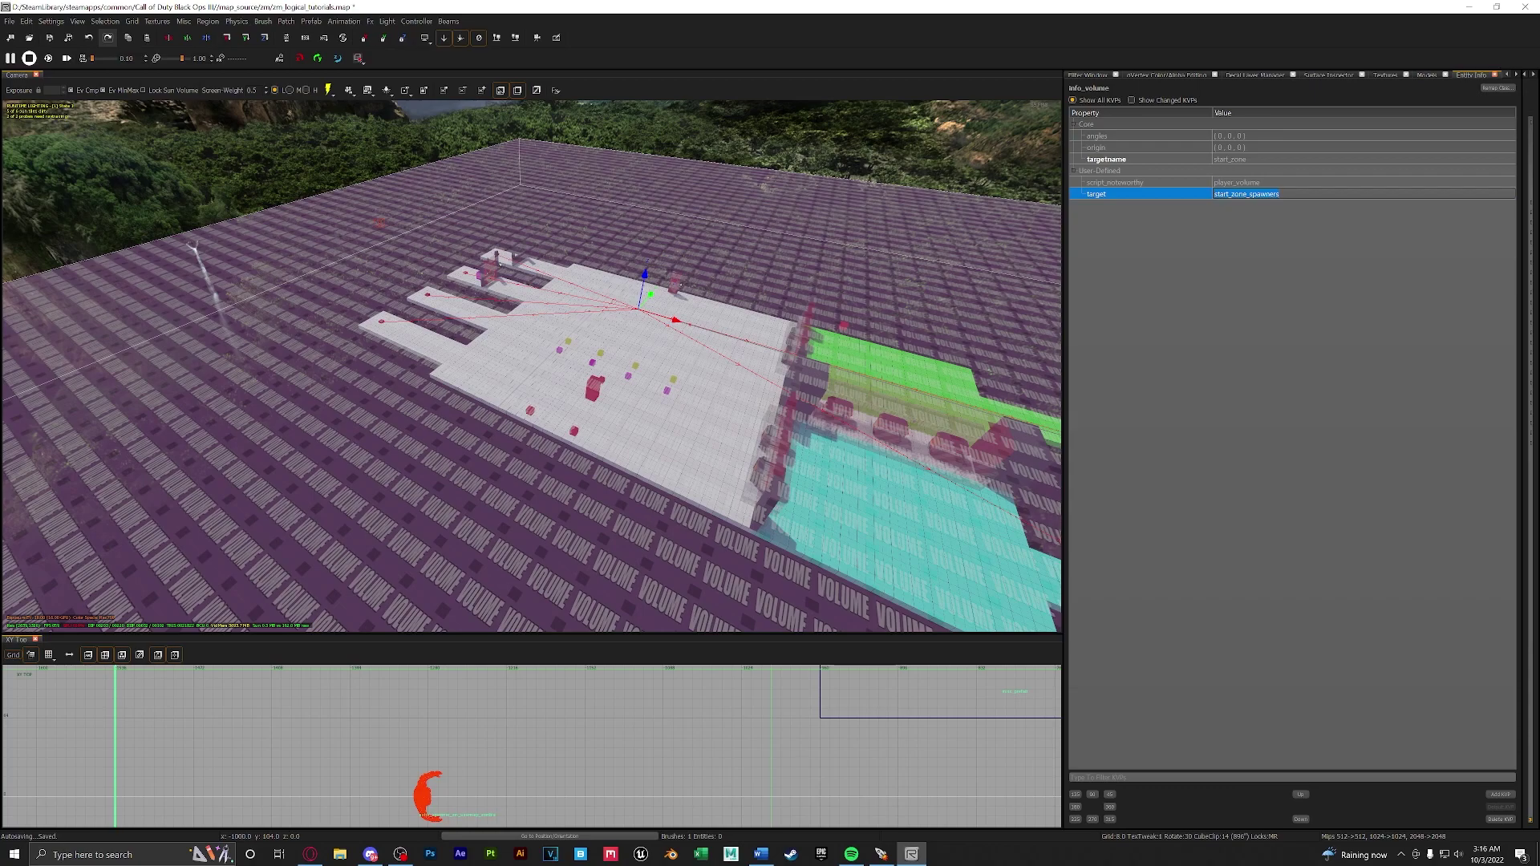
key("Return")
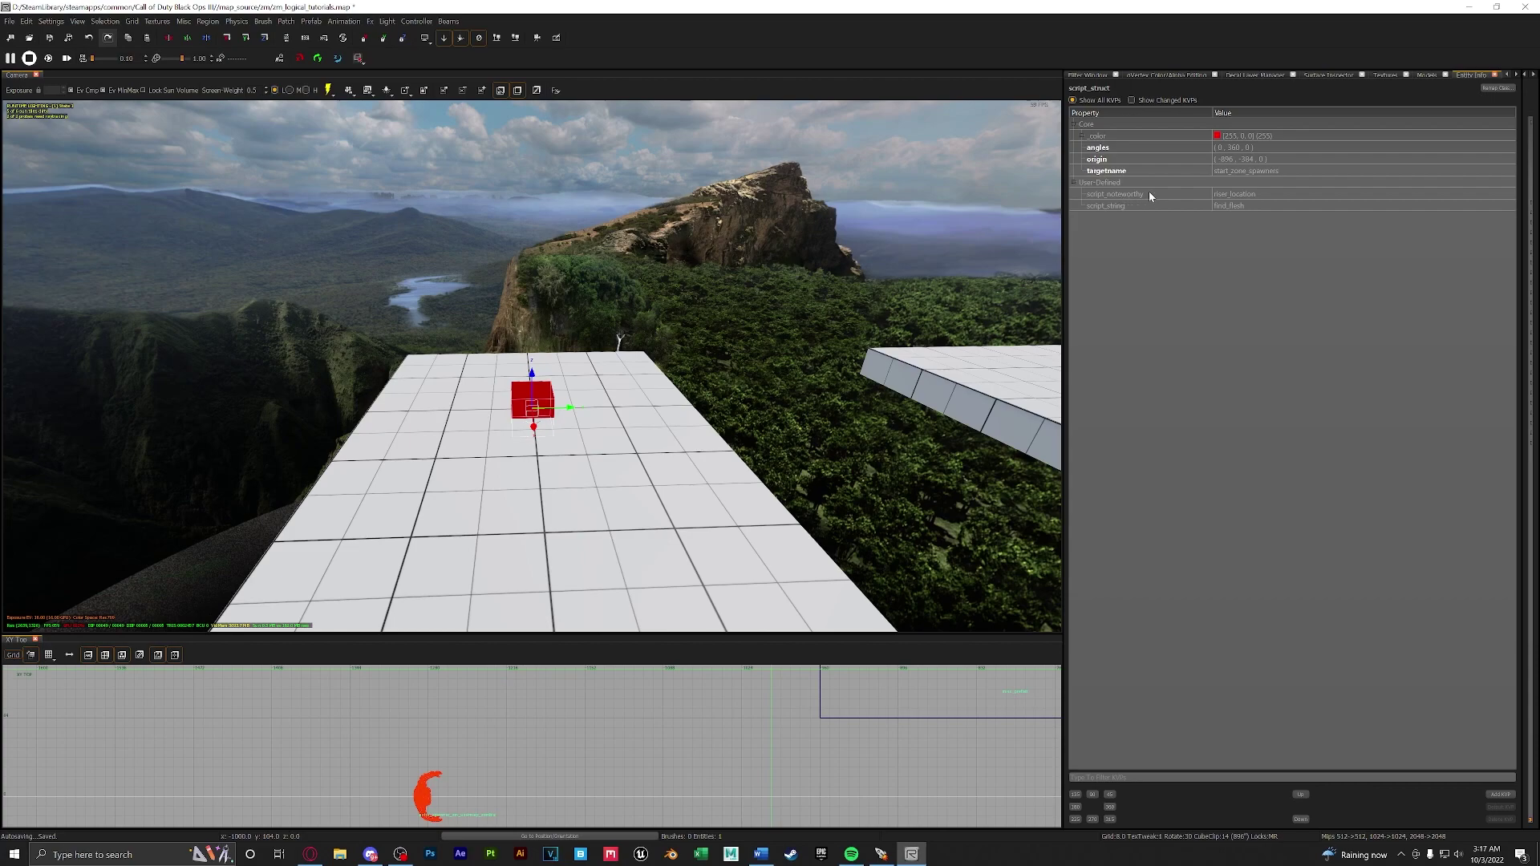
double_click(1237, 194)
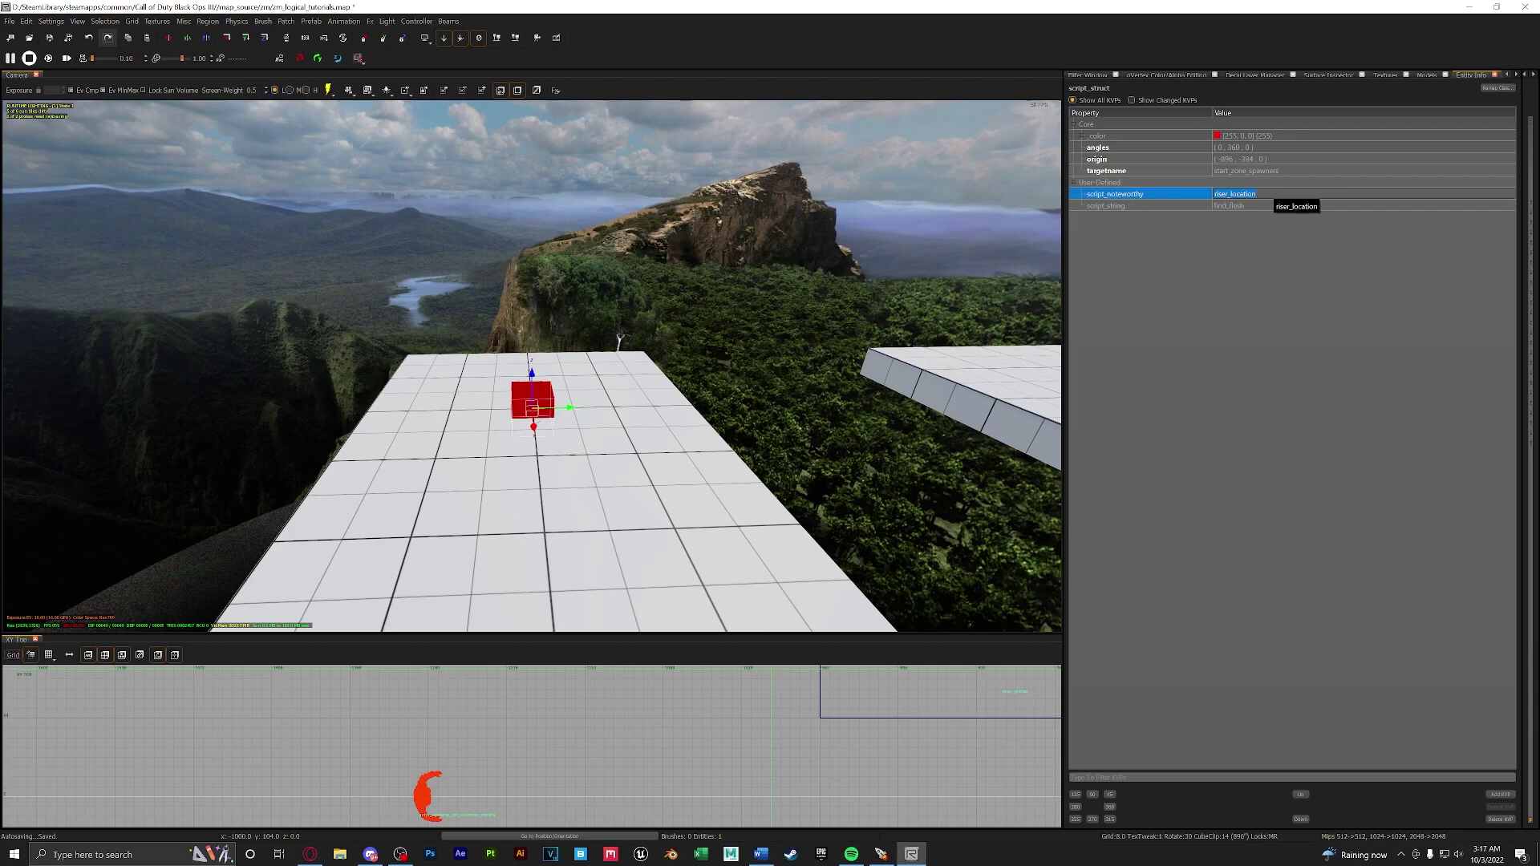
left_click_drag(1270, 194, 1214, 195)
mouse_move(1215, 194)
left_mouse_down()
mouse_move(1267, 194)
mouse_move(1215, 194)
left_mouse_up()
left_click(1117, 218)
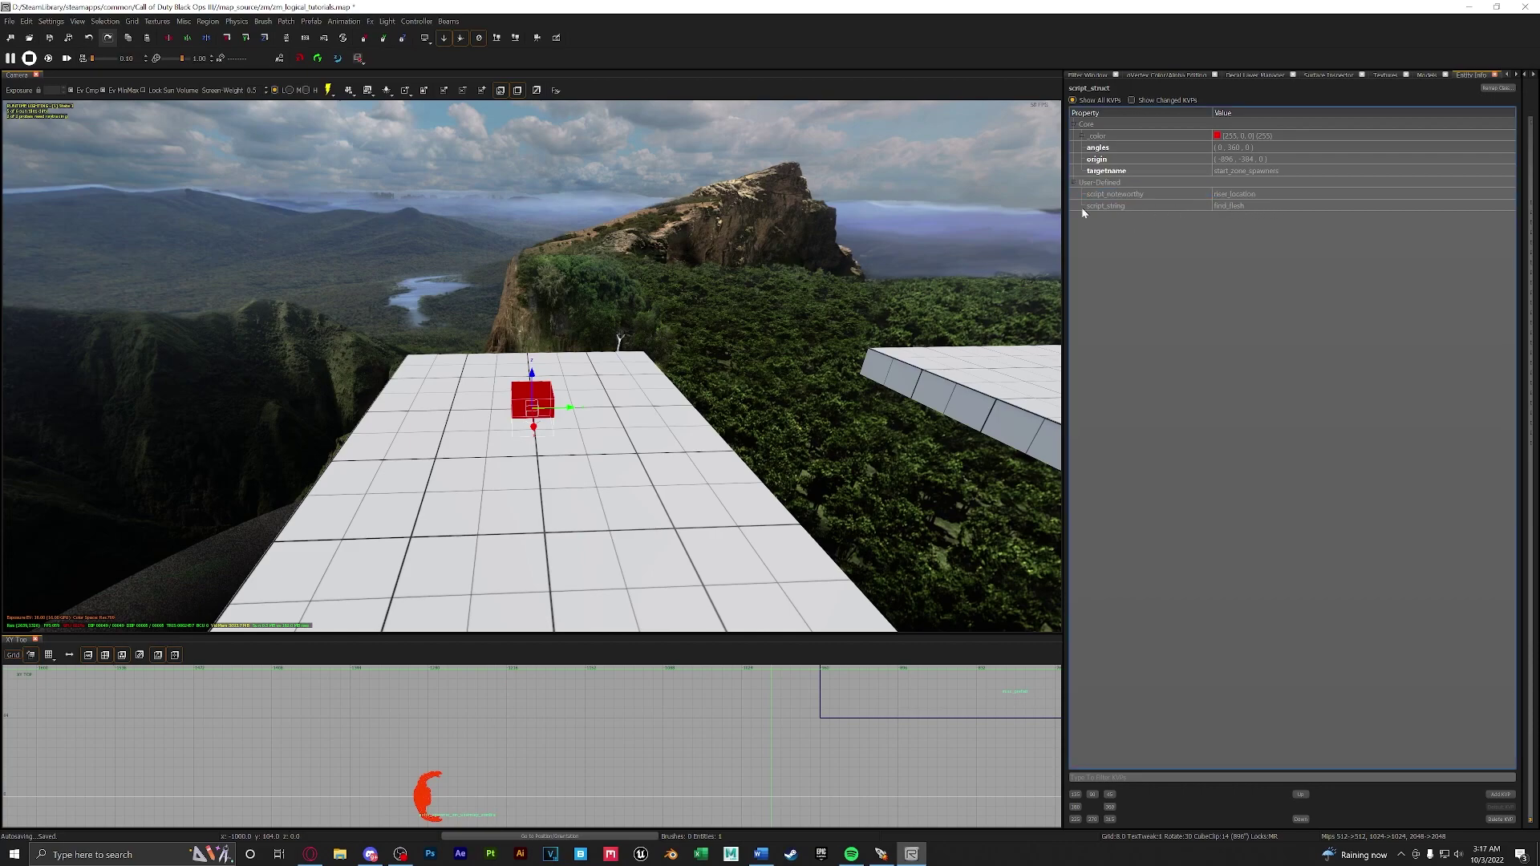
left_click(1239, 206)
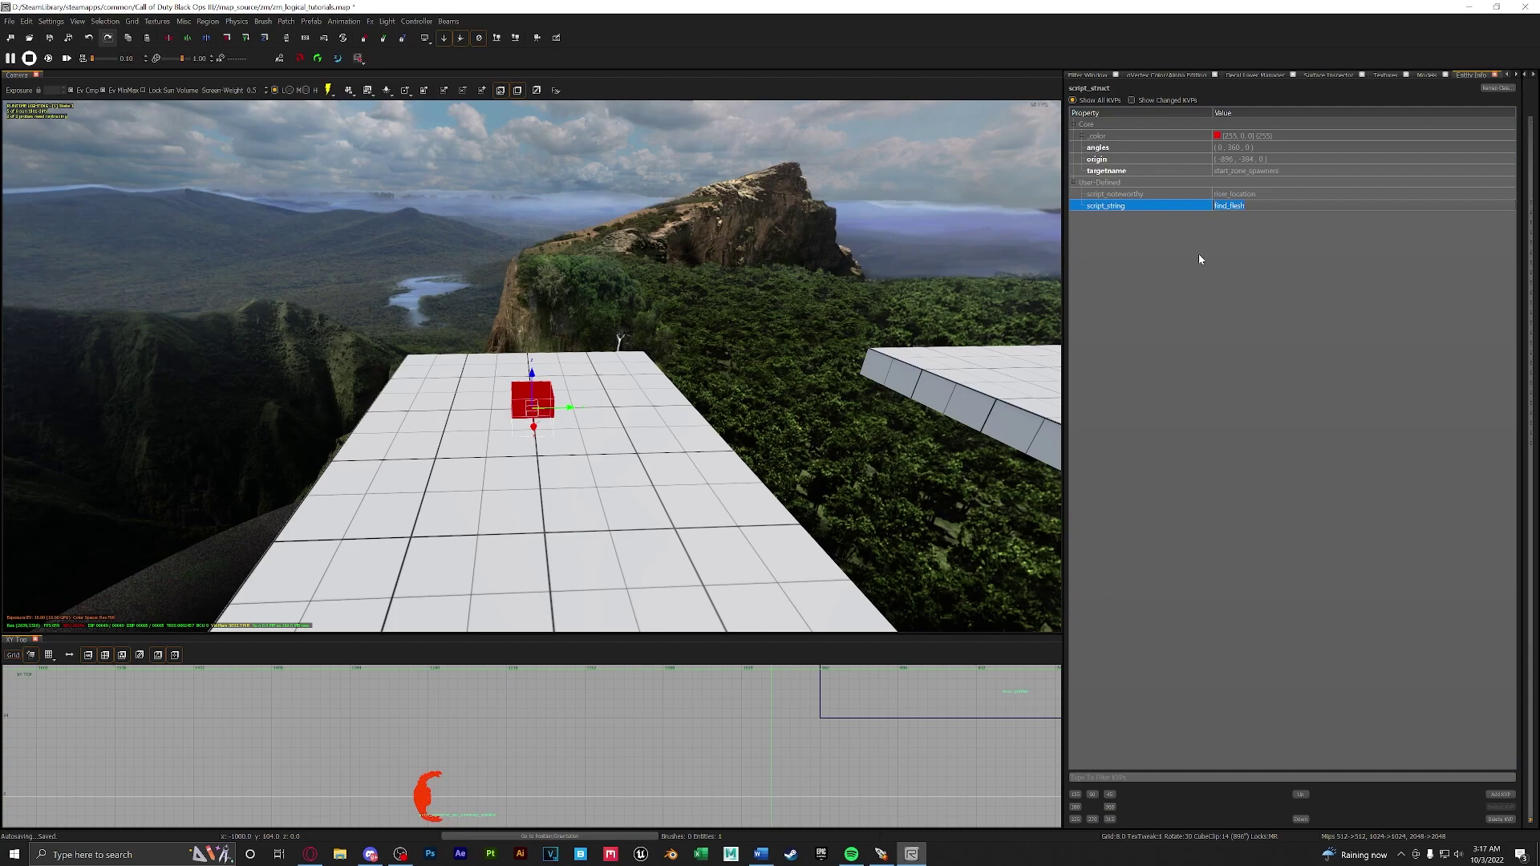
right_click_drag(498, 387, 520, 388)
left_click(520, 388, "shift")
left_click(520, 388, "shift")
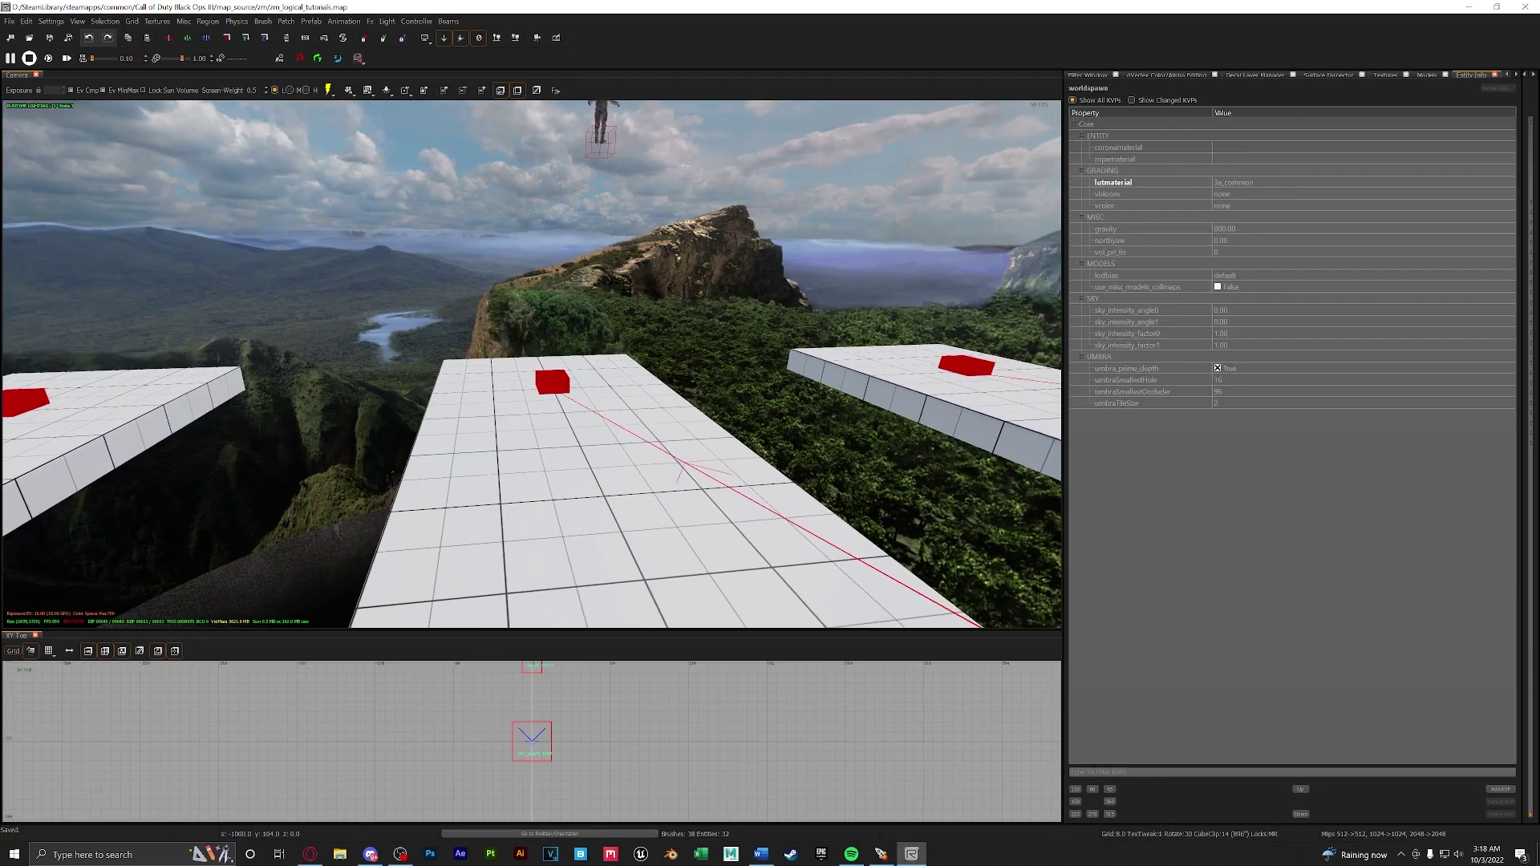
Step: Select the middle platform's red spawn struct and check its spawn_location value, leaving it unchanged
left_click(562, 392)
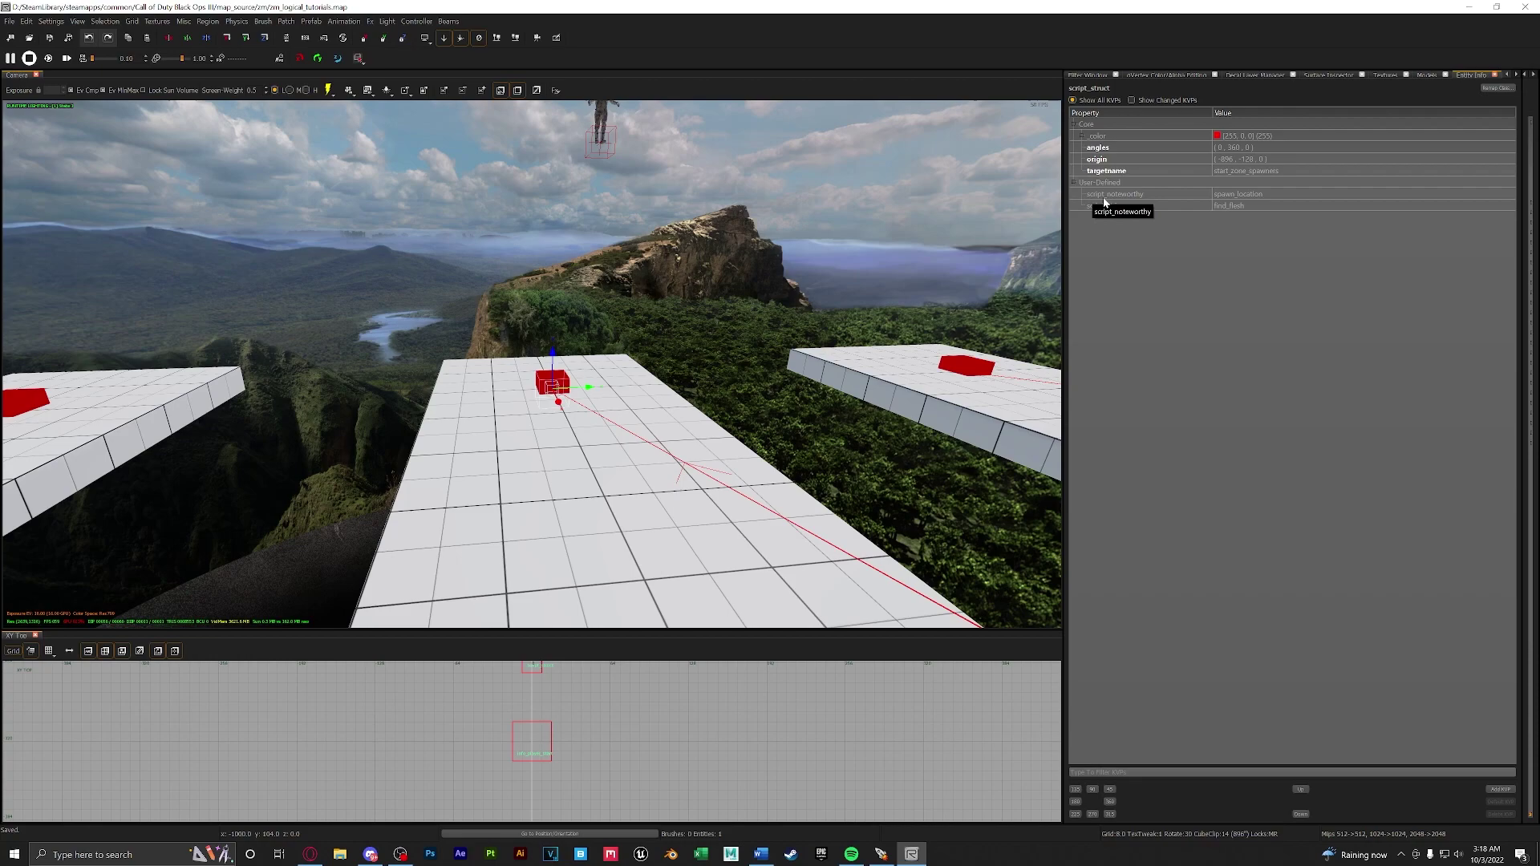
double_click(1258, 195)
left_click(1222, 235)
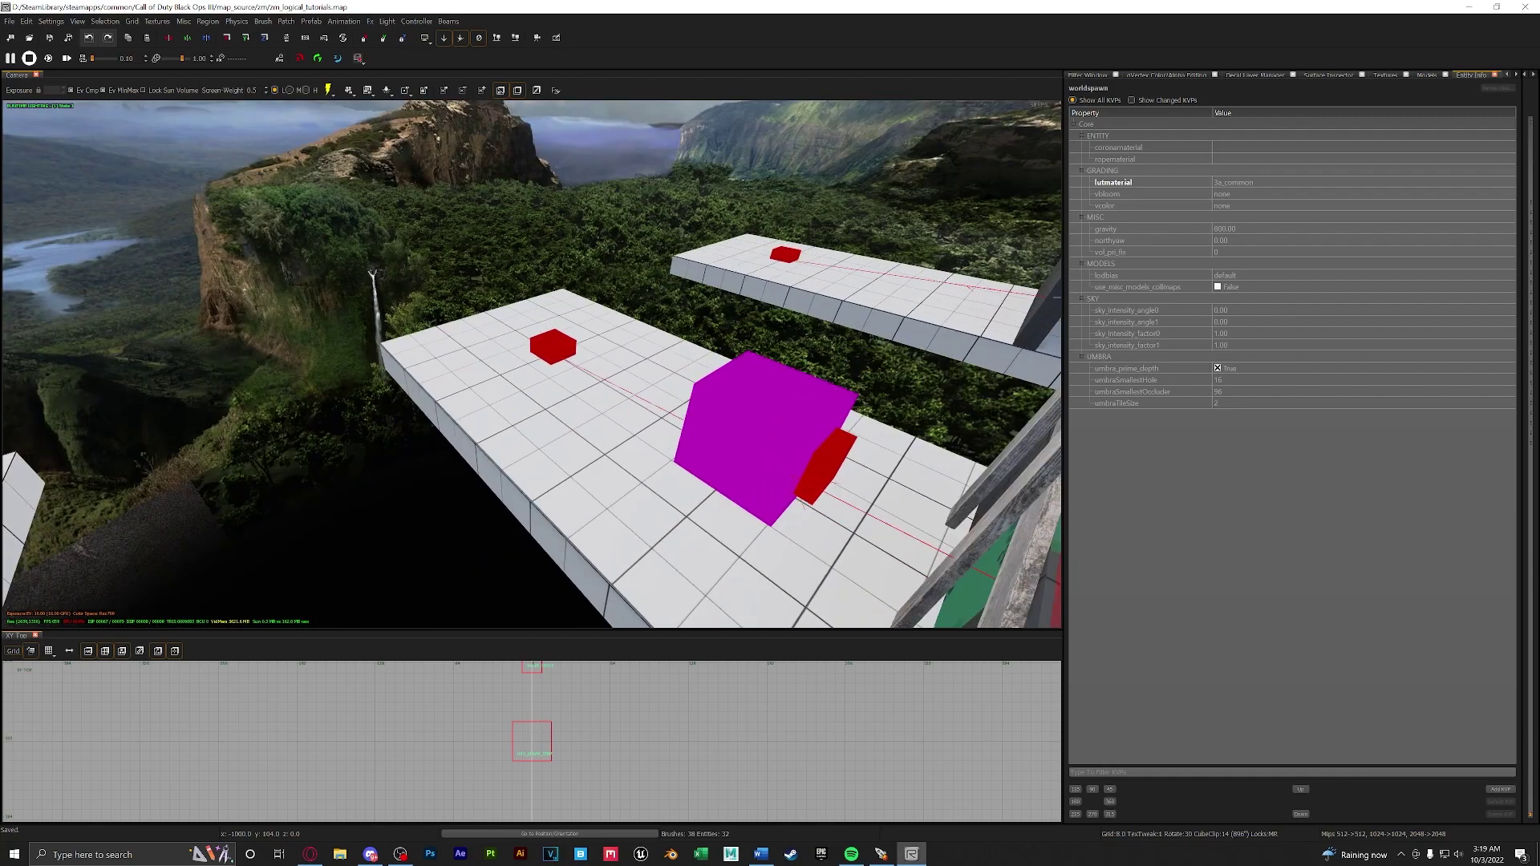
scroll(562, 318, "up", 2)
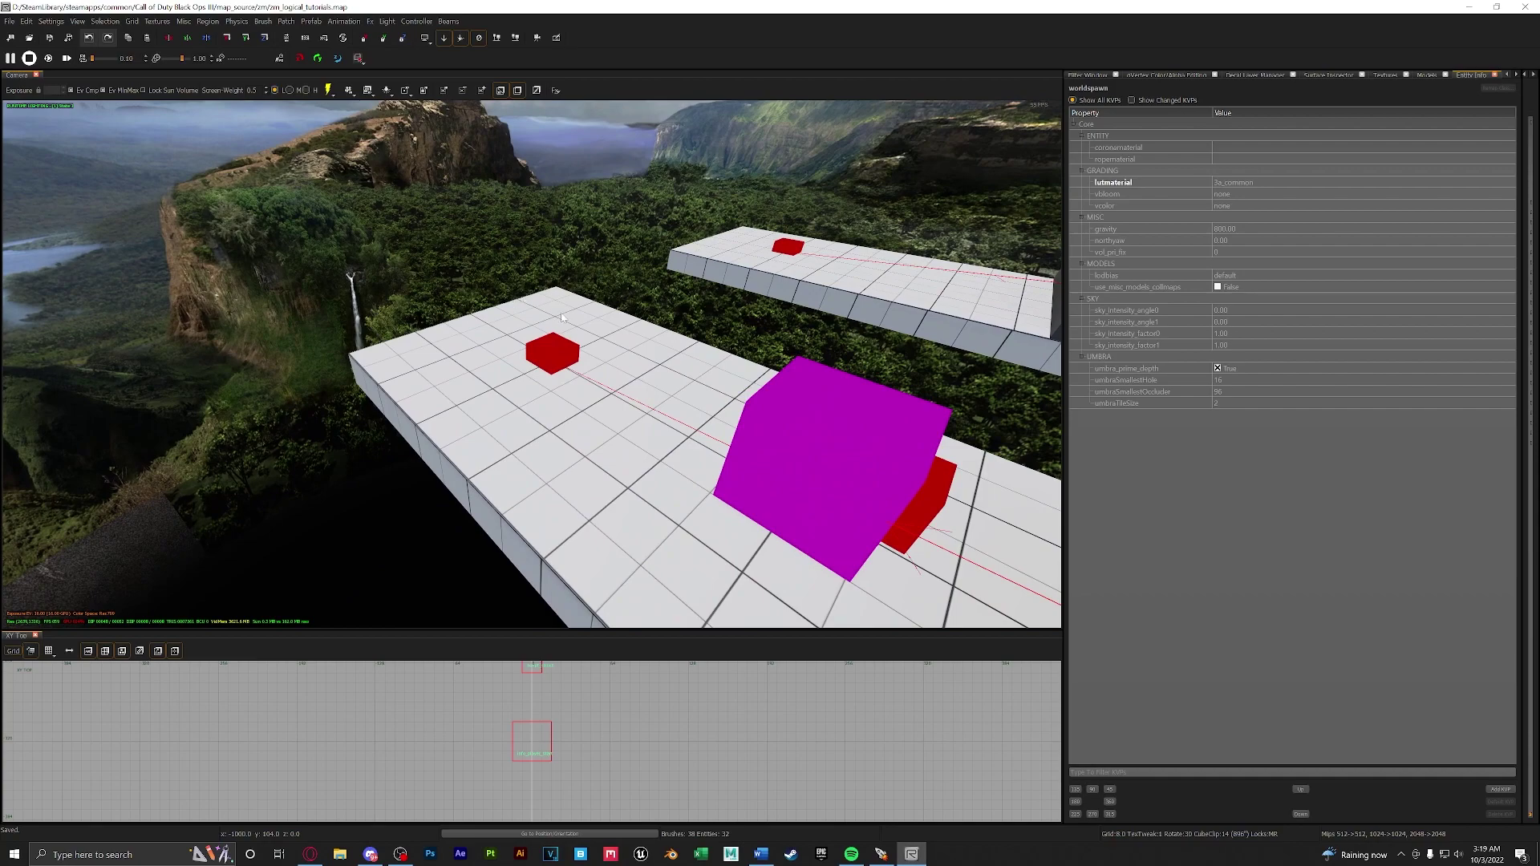
left_click(542, 363)
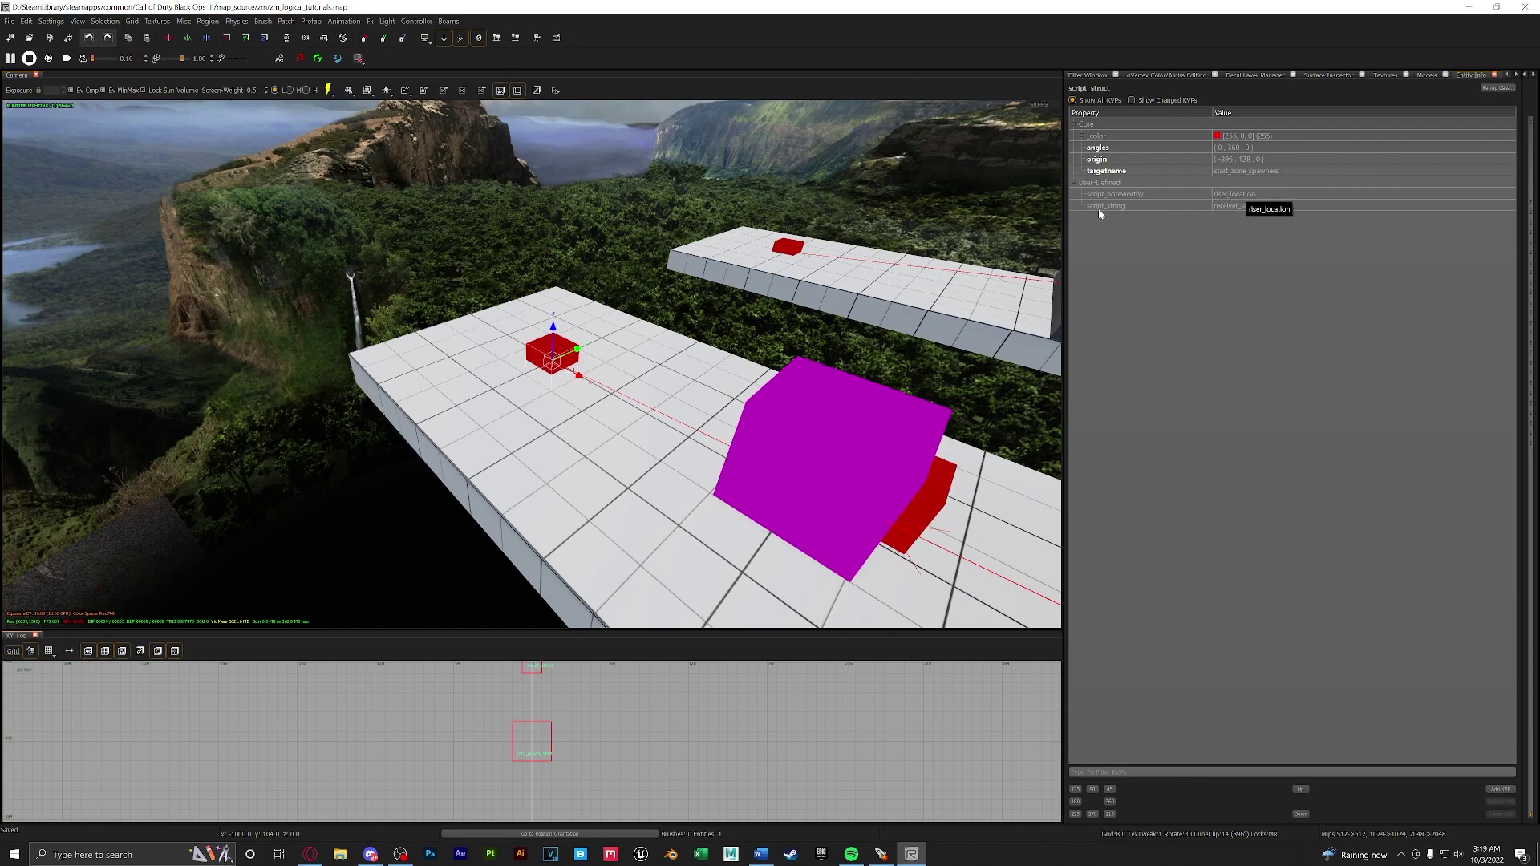
left_click(1214, 207)
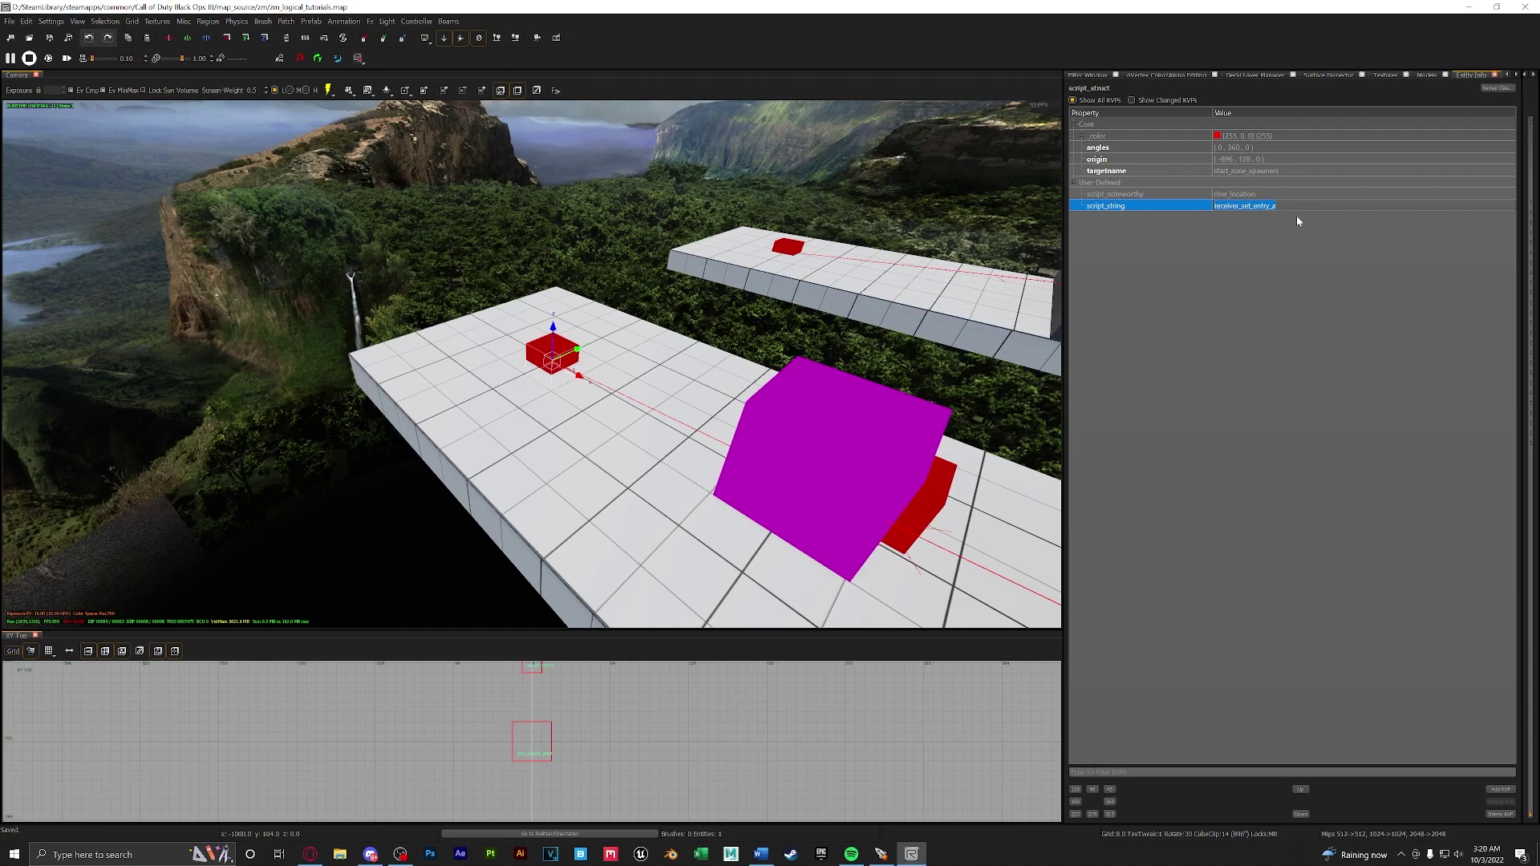
right_click_drag(739, 267, 710, 306)
key("Escape")
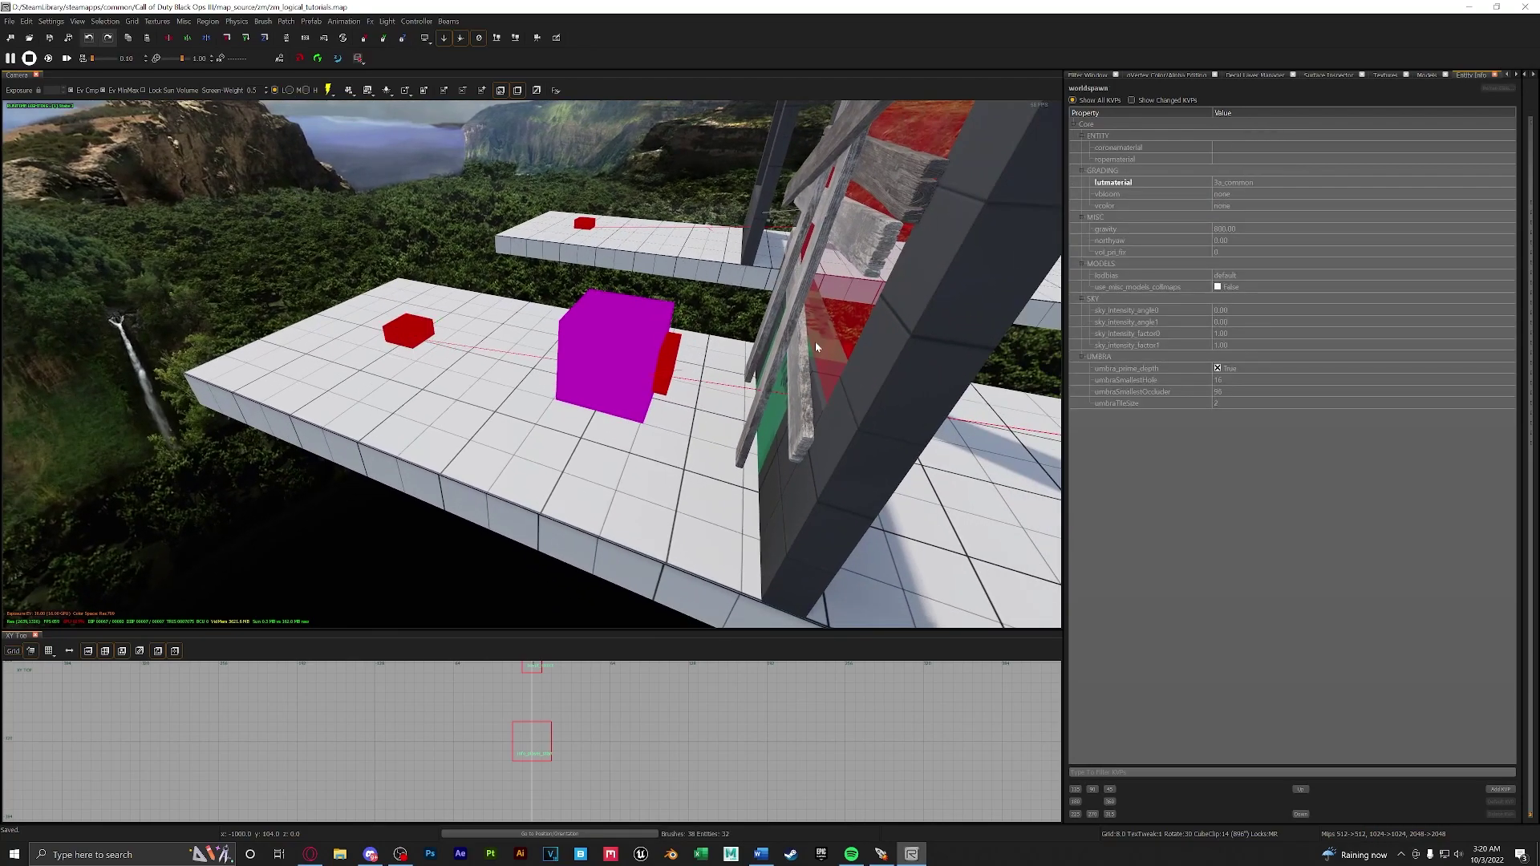
left_click(649, 343)
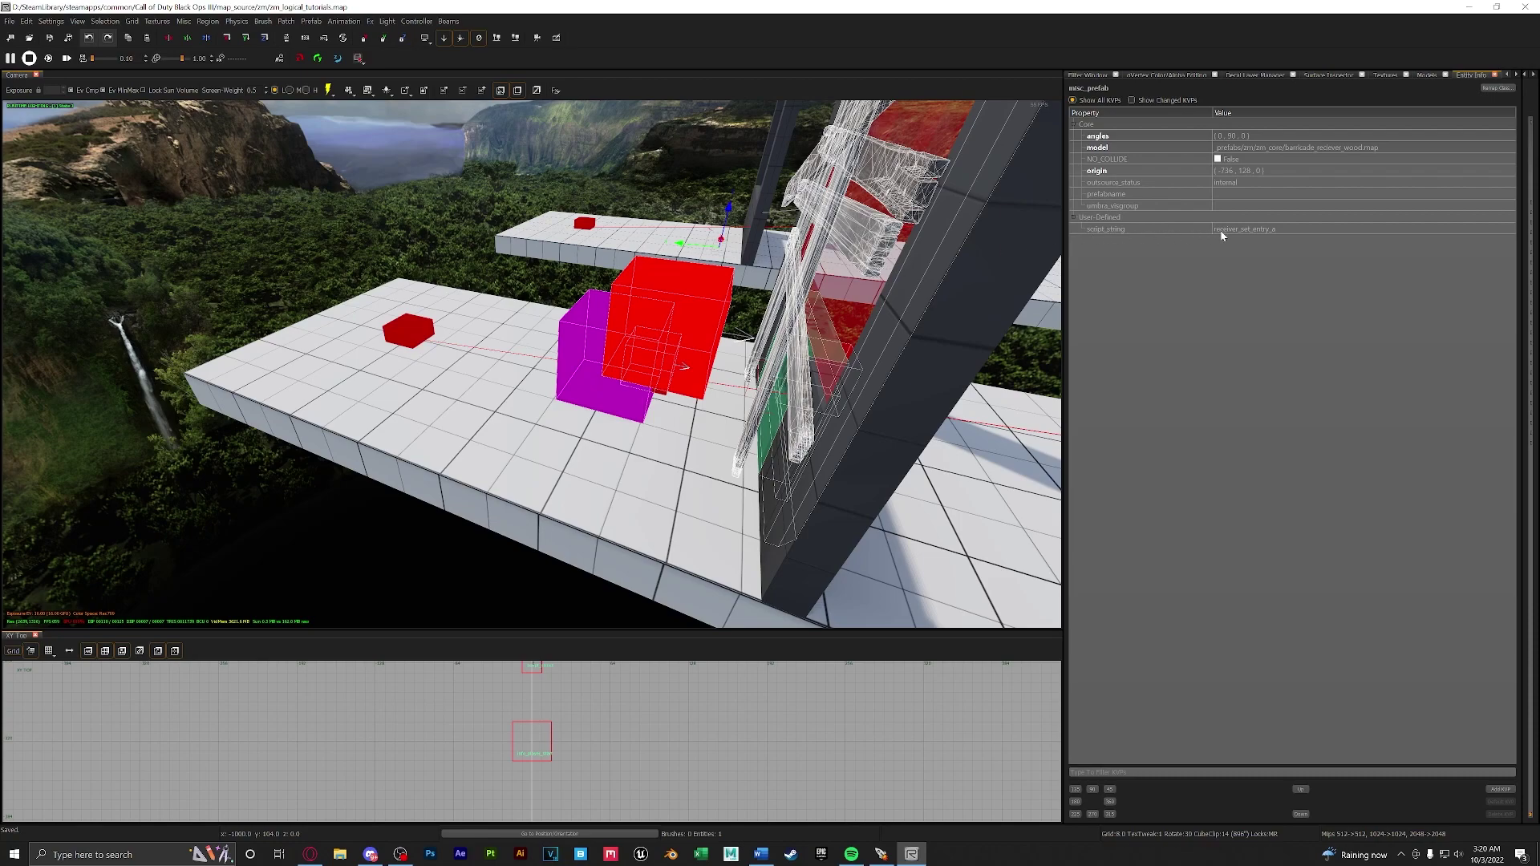
left_click(409, 330)
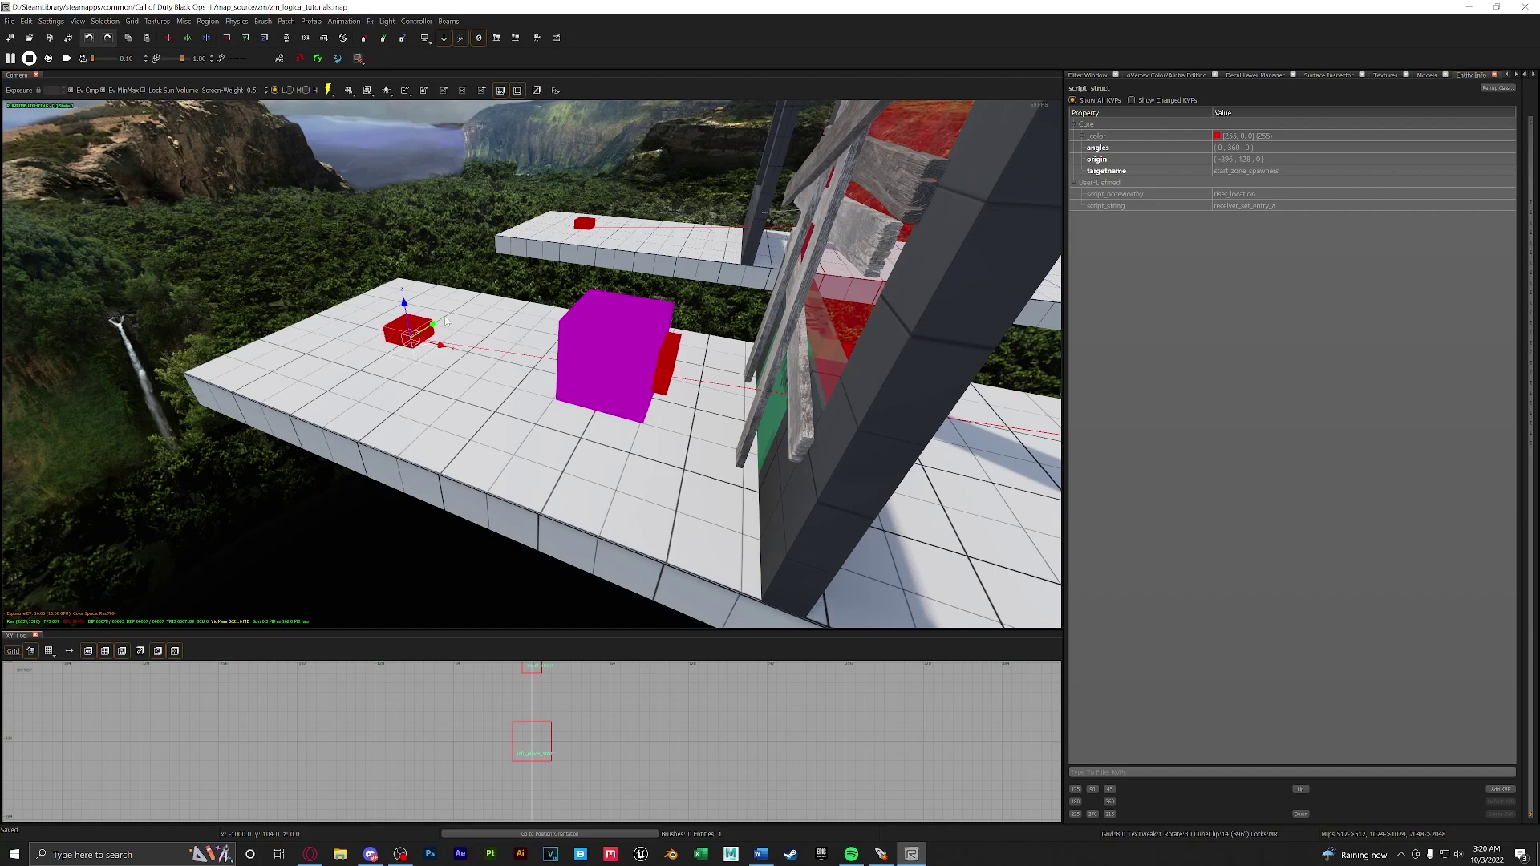
left_click(661, 350)
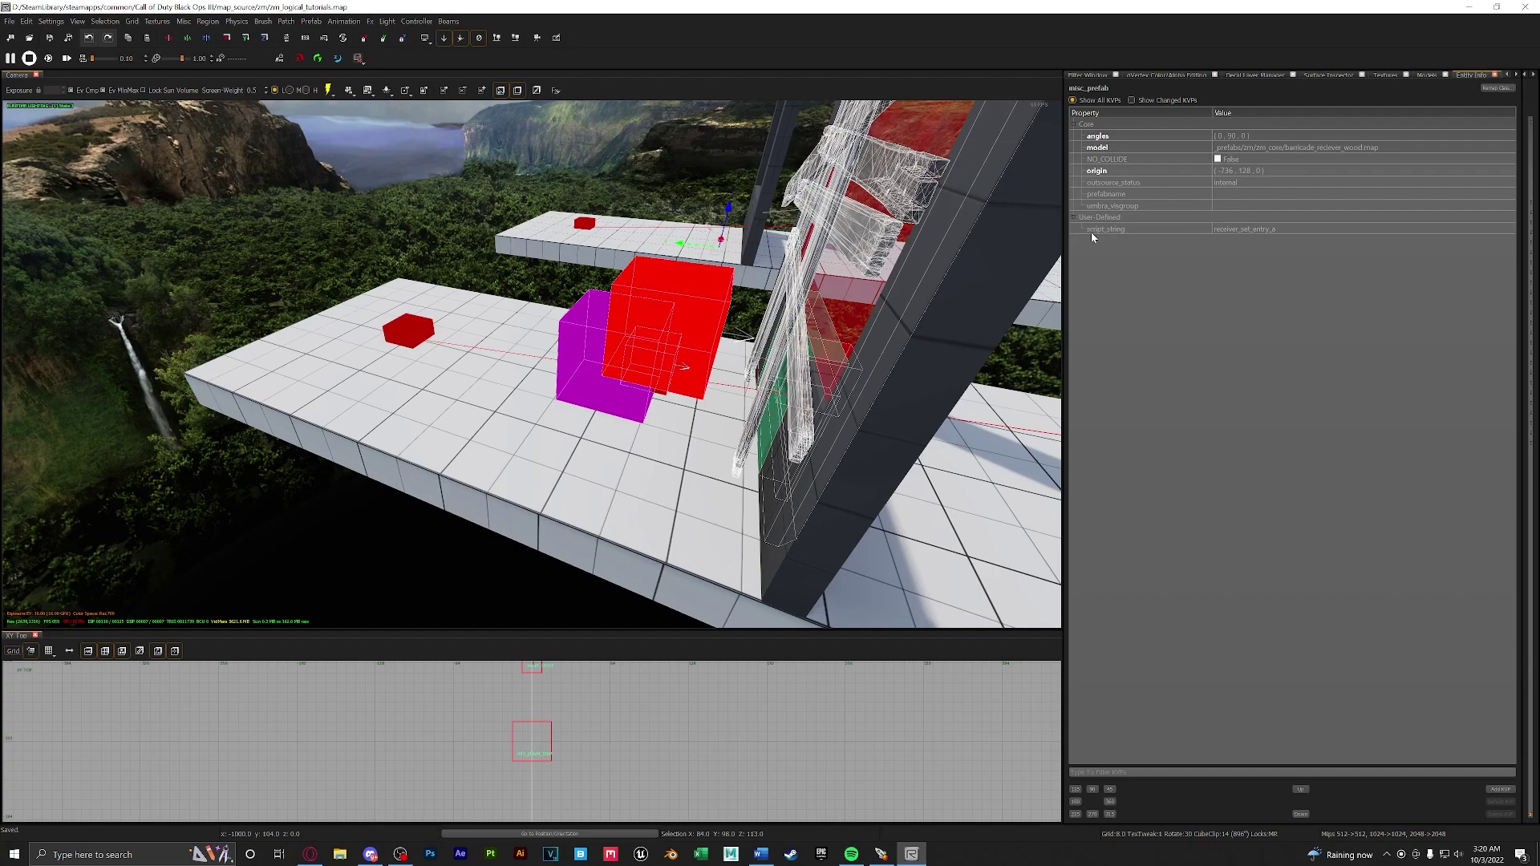
right_click_drag(551, 341, 878, 287)
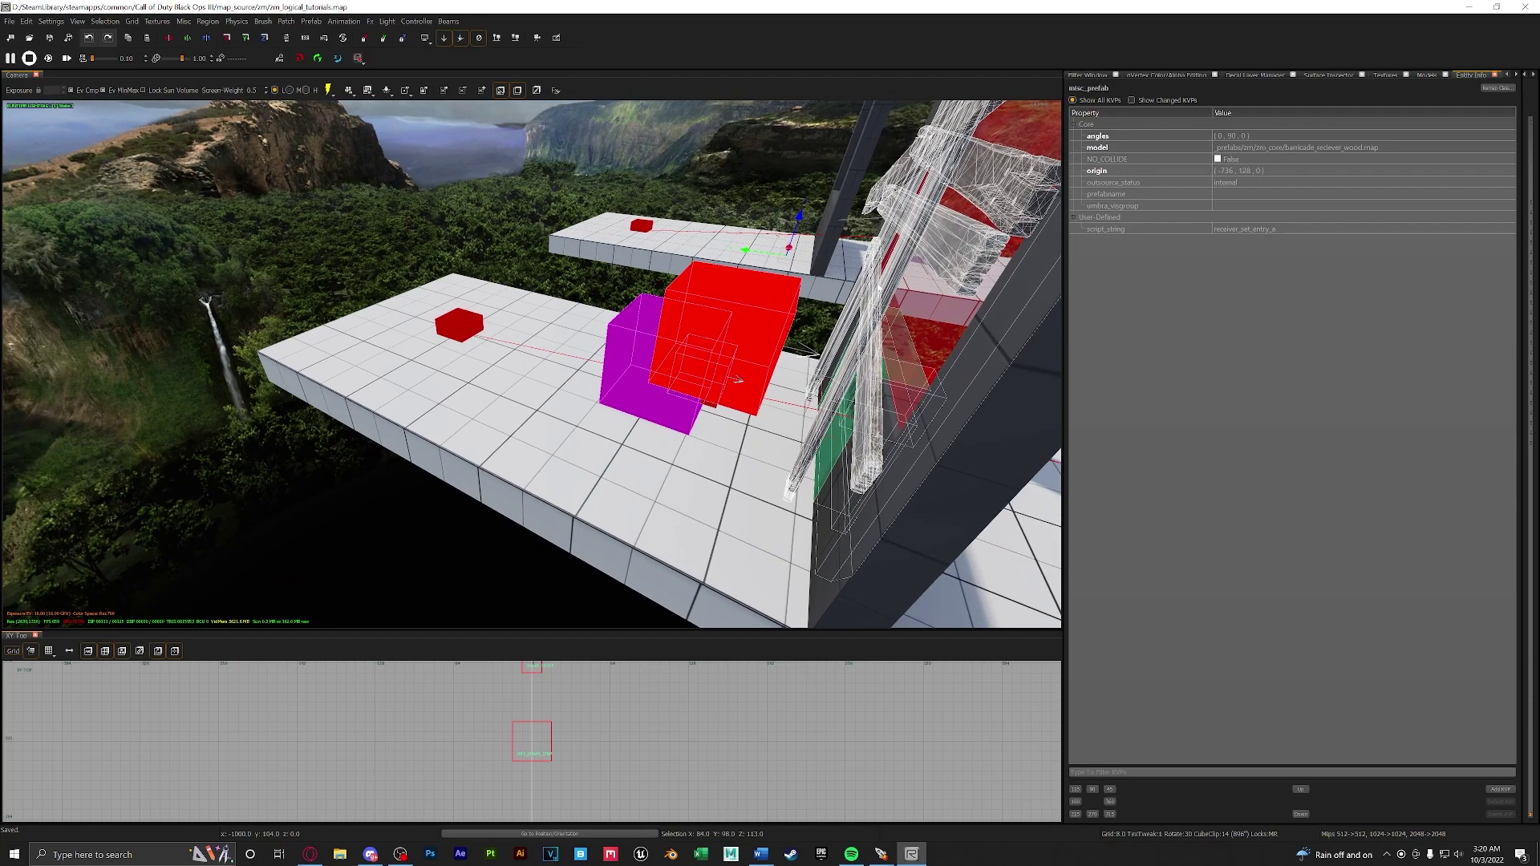
key("Escape")
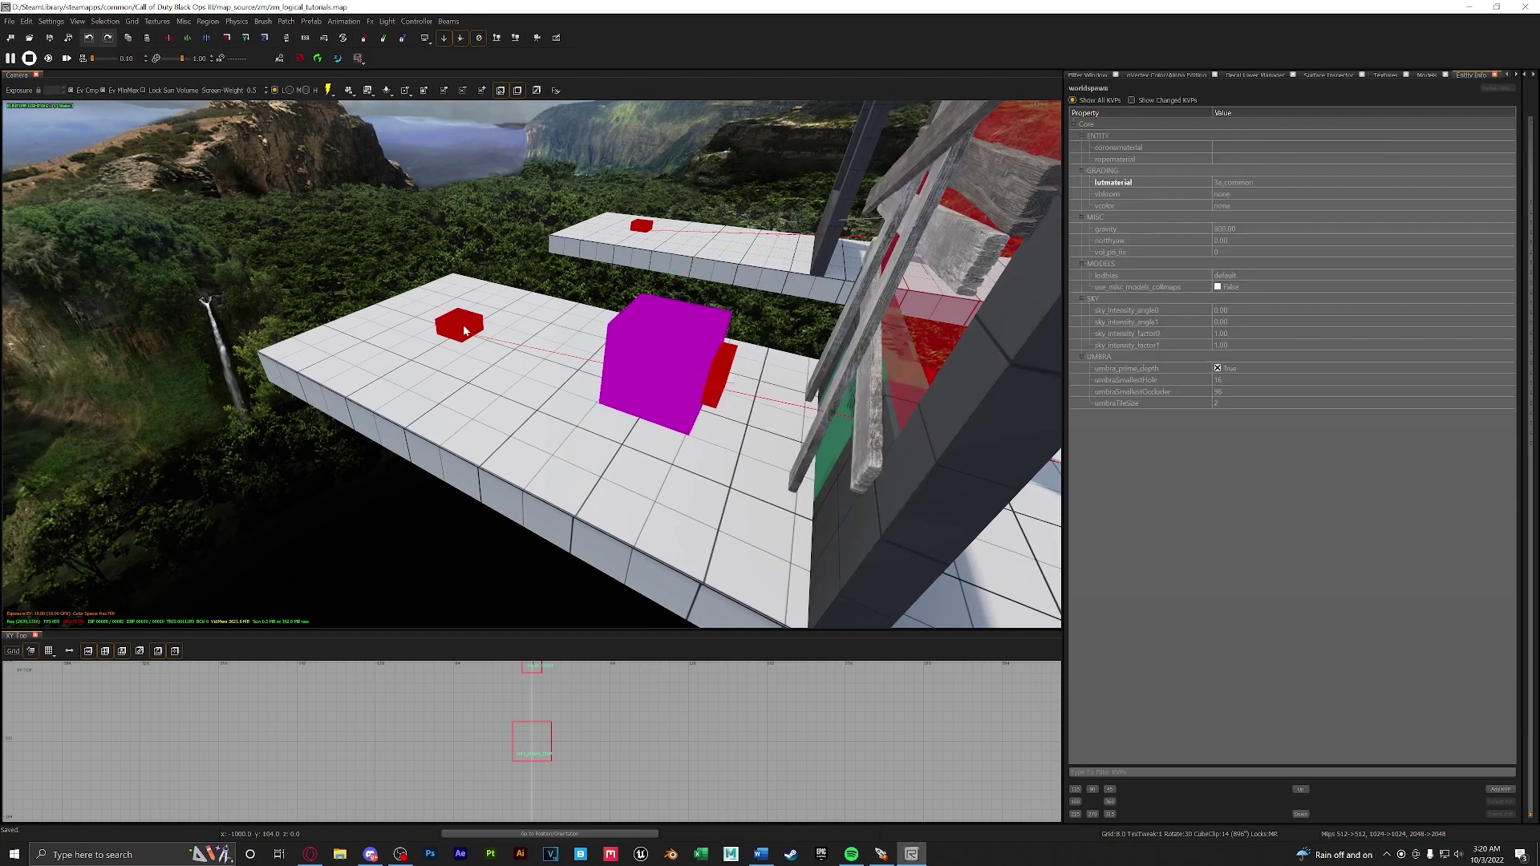
left_click(464, 327, "shift")
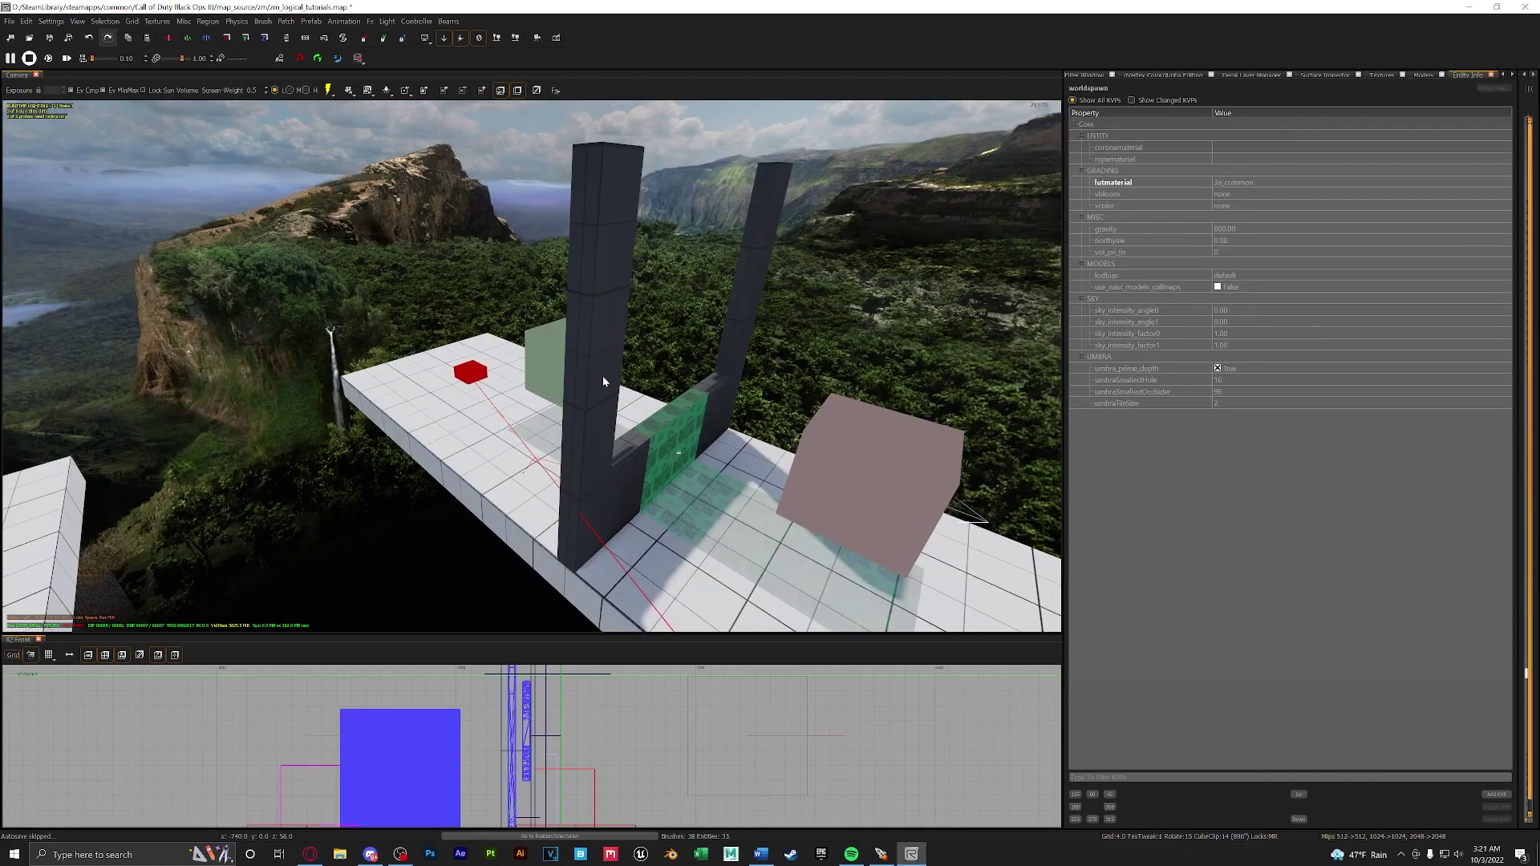
Step: Select the red riser struct and check its script_noteworthy value, riser_location
key("w")
right_click_drag(562, 389, 553, 391)
left_click(553, 391, "shift")
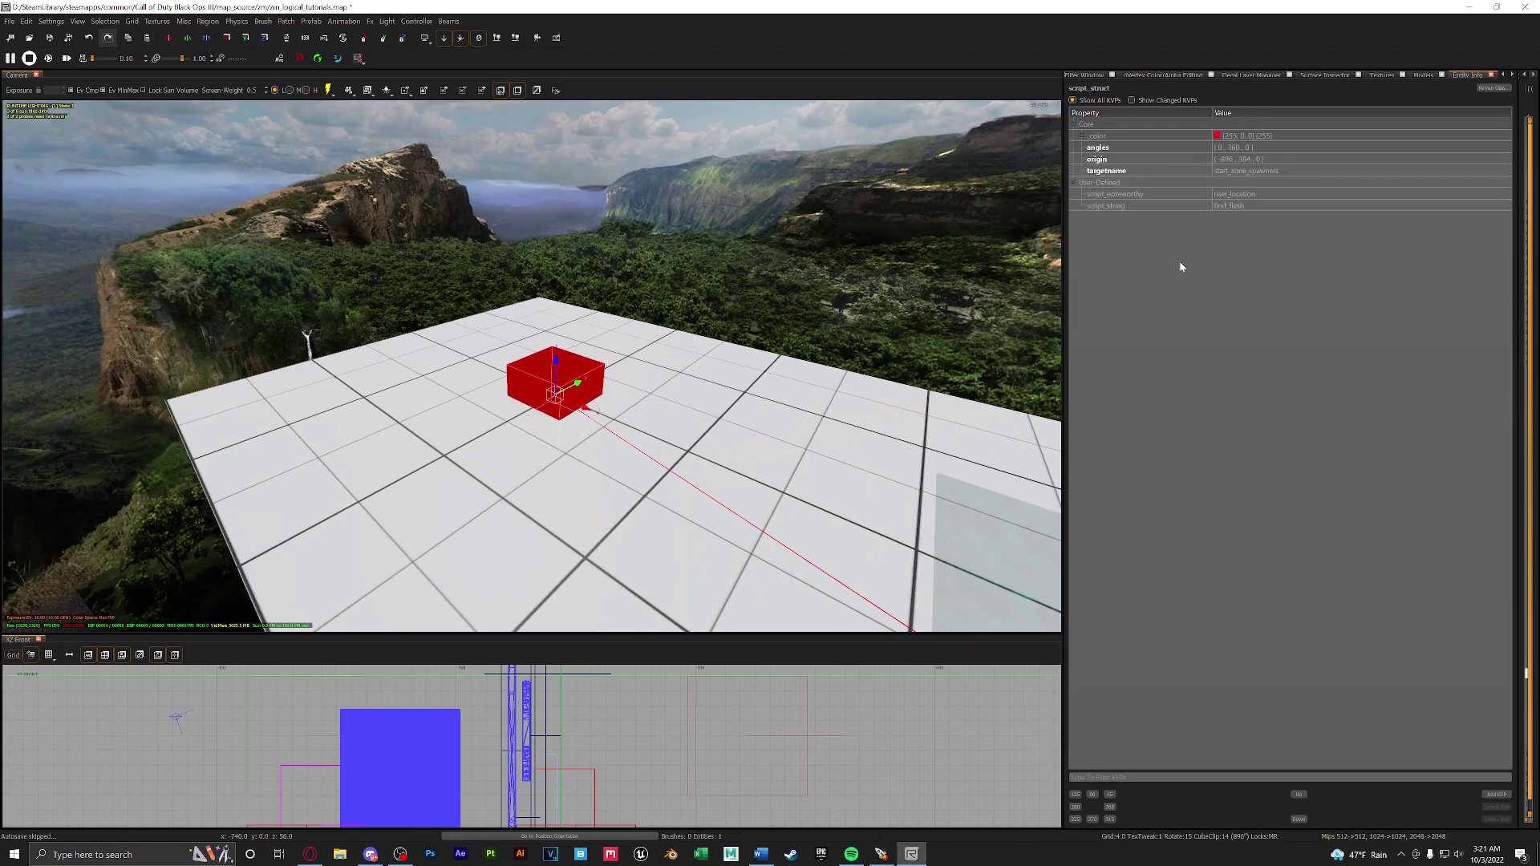
double_click(1247, 196)
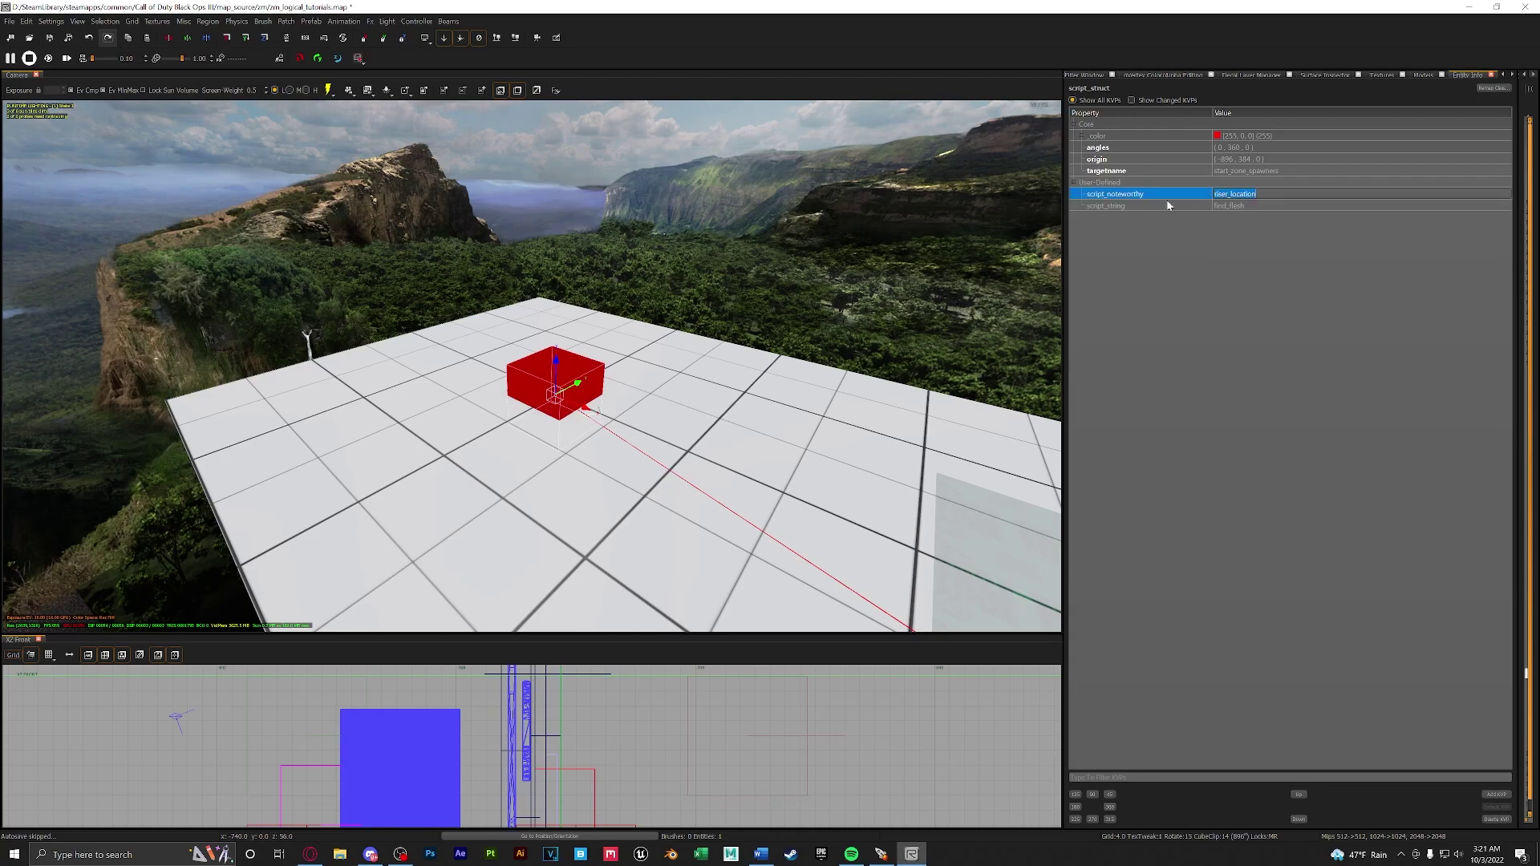
Step: Select the zombie mantle traversal prefab in the window gap and move in close
right_click_drag(778, 343, 780, 345)
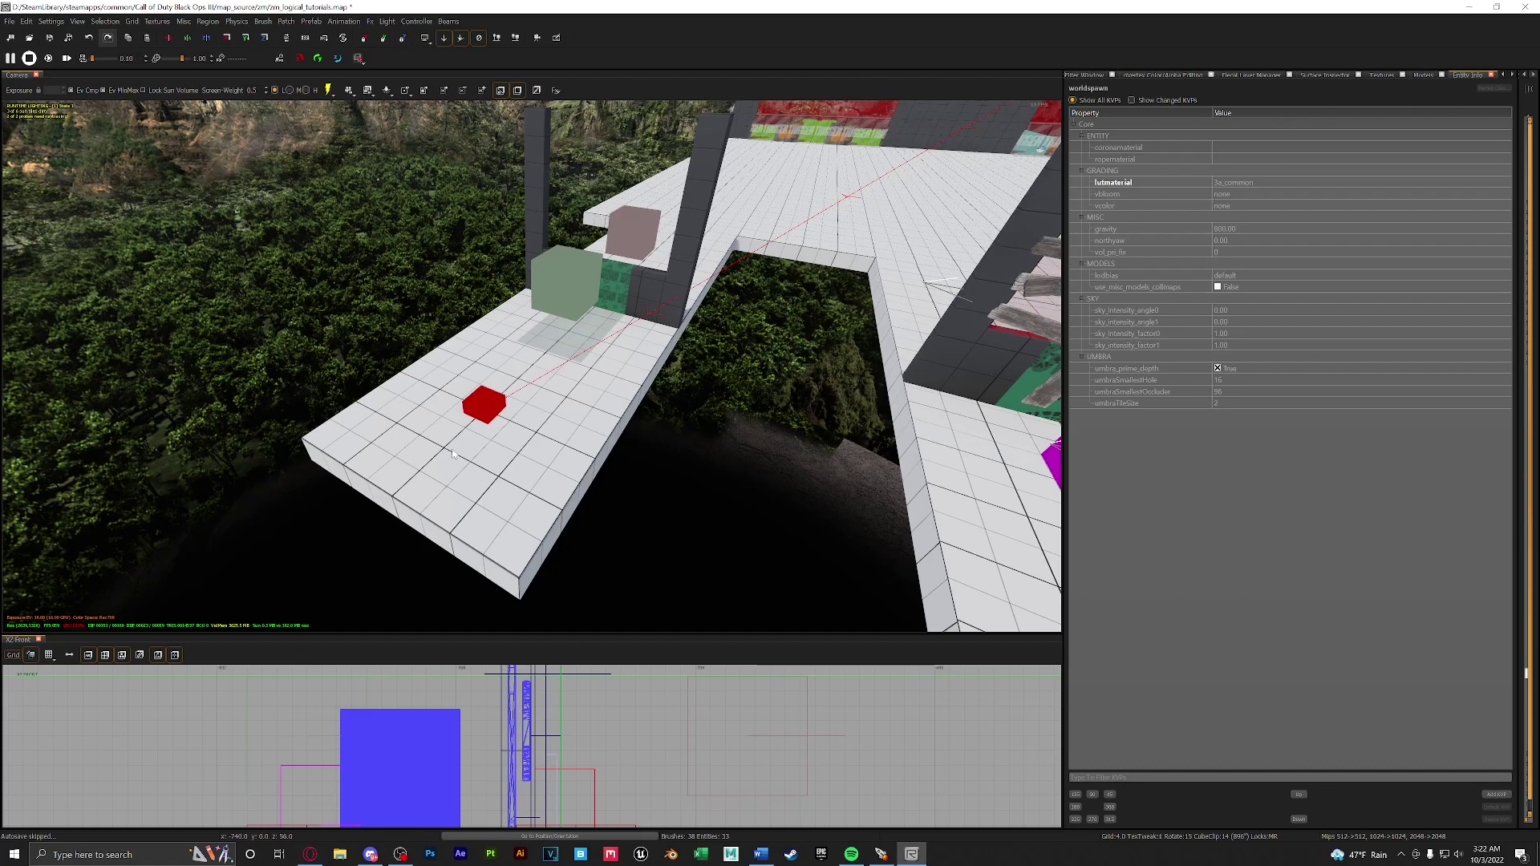
right_click_drag(452, 454, 514, 437)
left_click(515, 437, "shift")
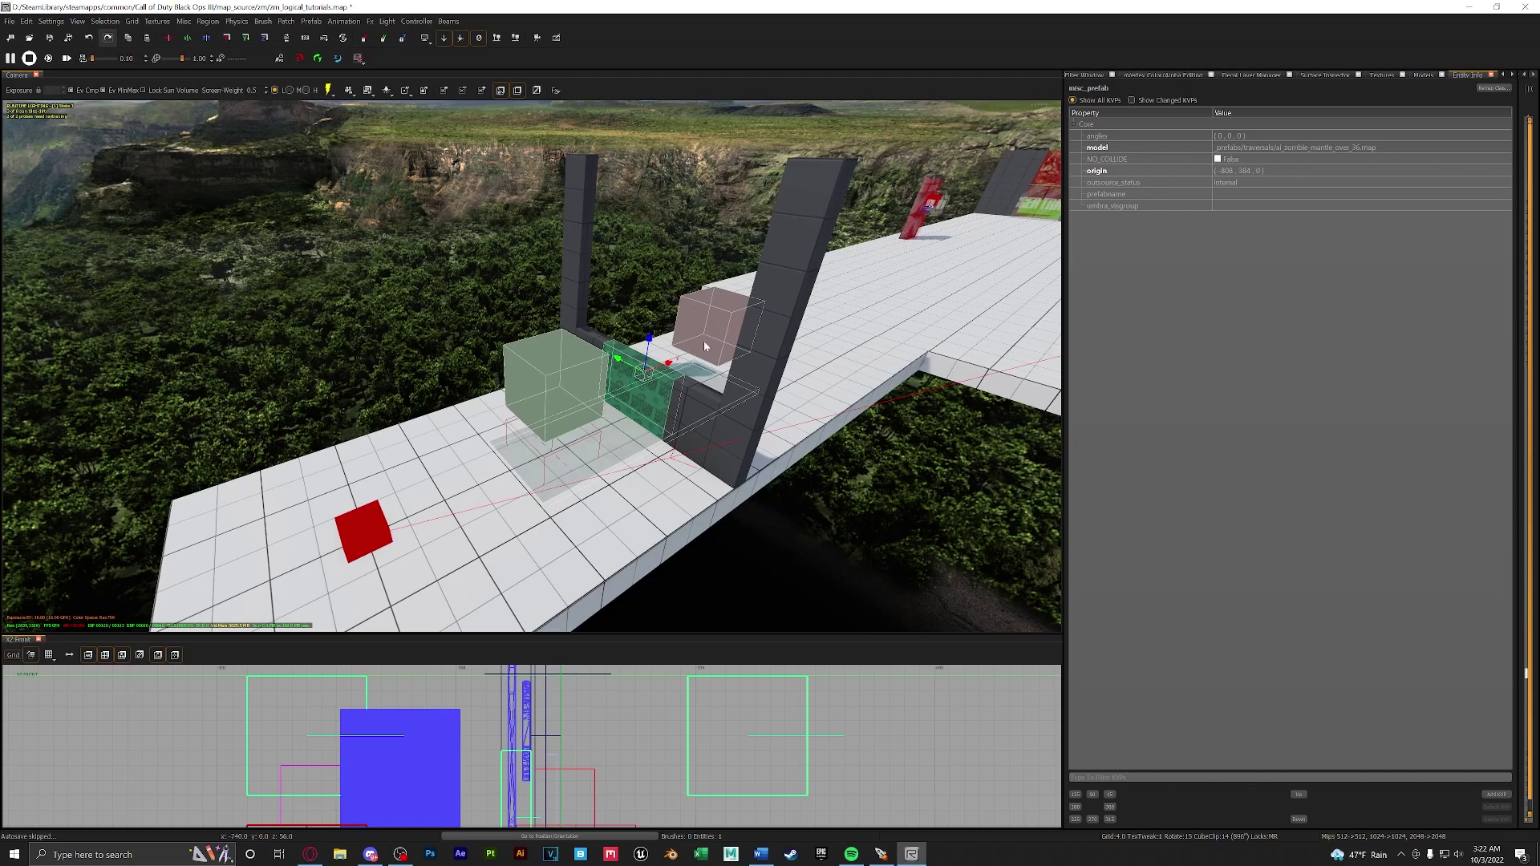
right_click_drag(658, 324, 646, 346)
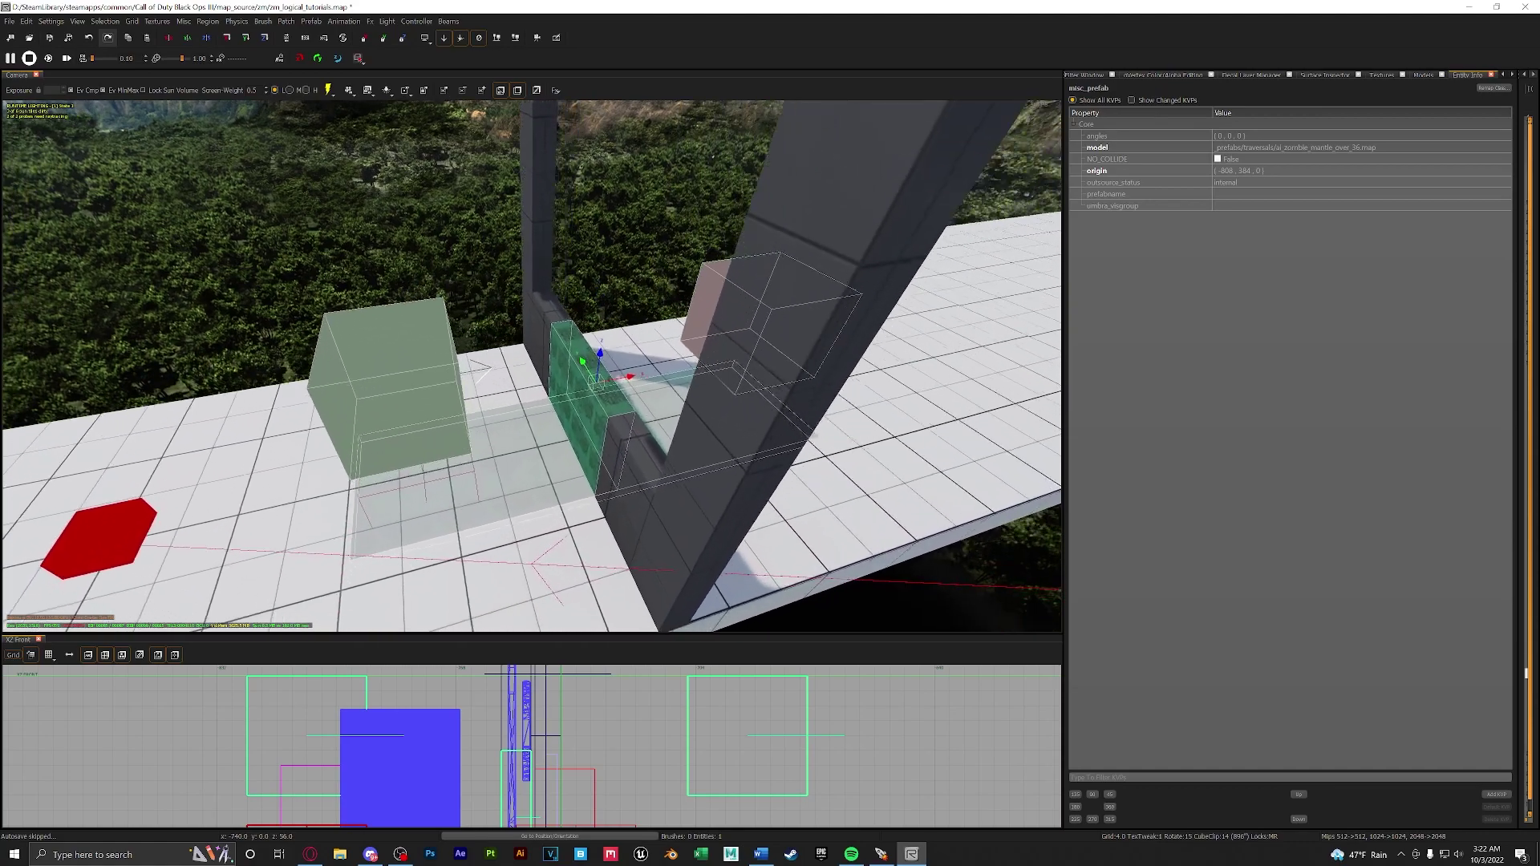
right_click_drag(505, 411, 504, 430)
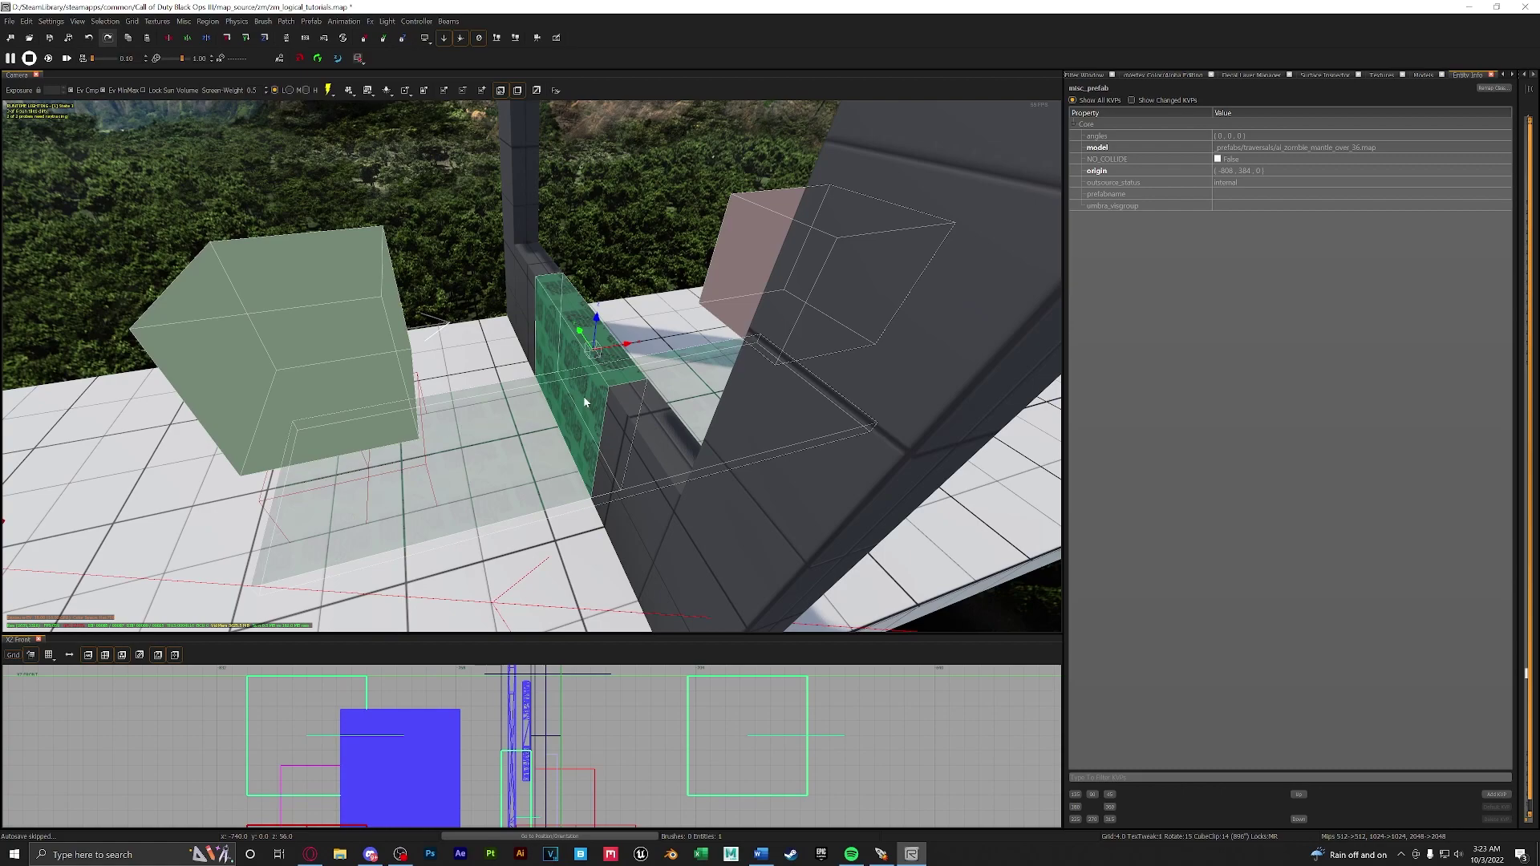
Step: Enter the zombie mantle prefab through its Prefab context menu
right_click(384, 348)
mouse_move(400, 386)
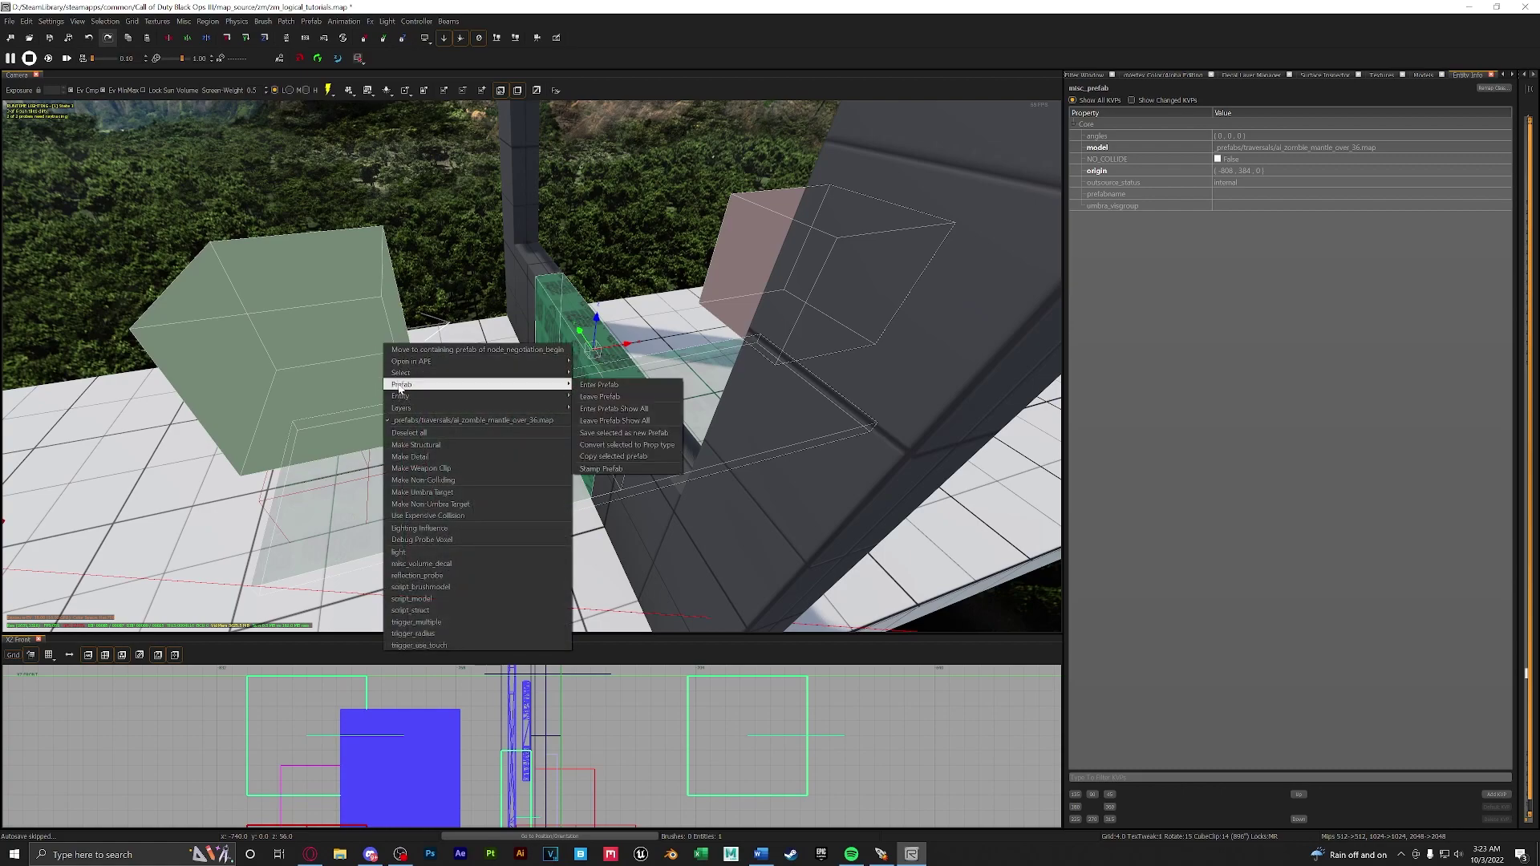
left_click(608, 386)
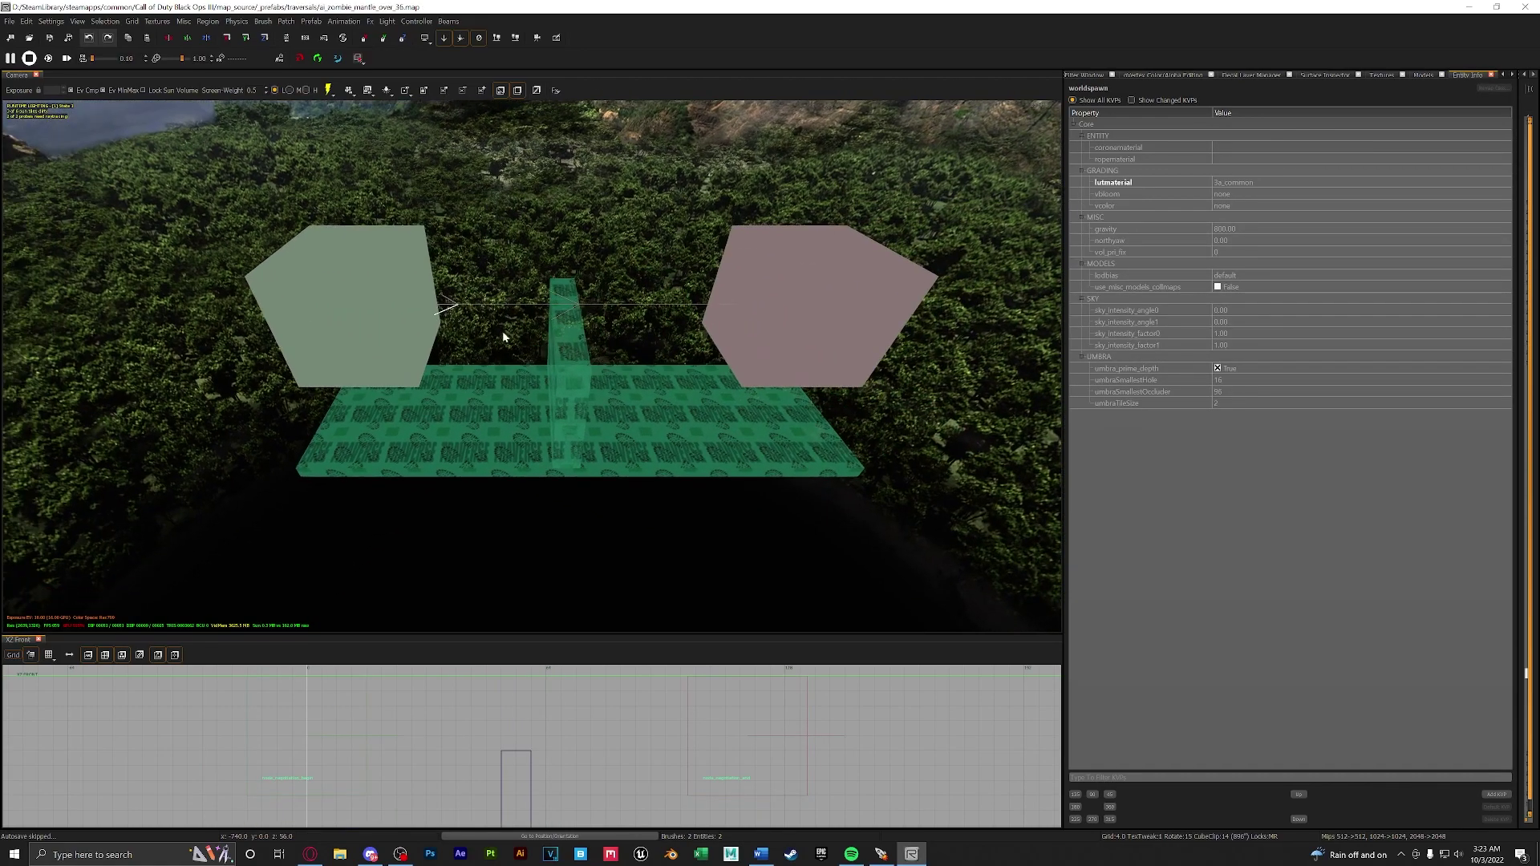
Step: Select the traversal's begin node and play the zombie mantle preview in the Animation panel
left_click(323, 303)
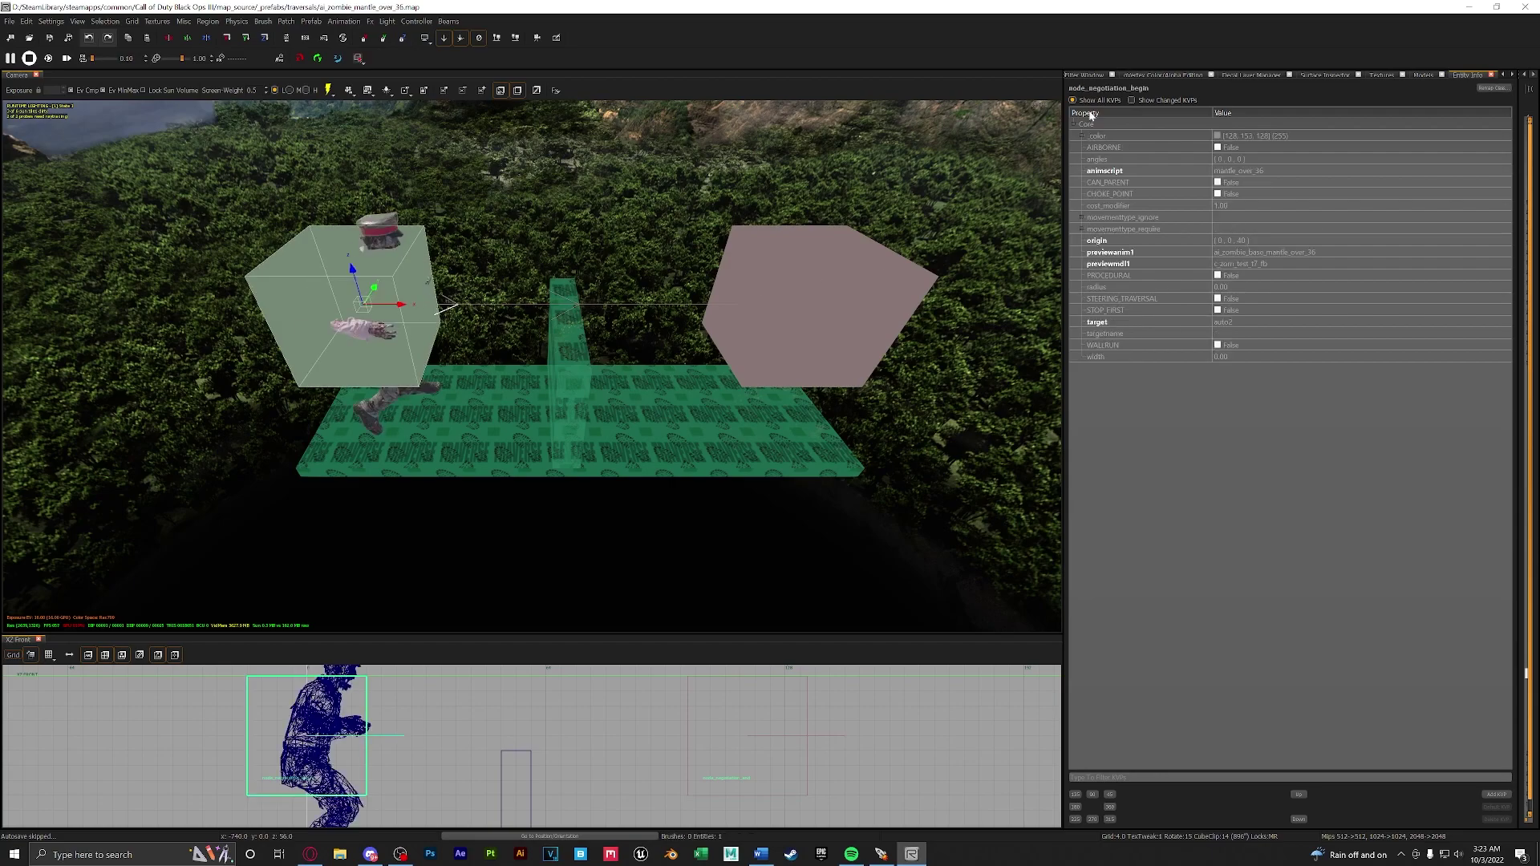
right_click(1139, 48)
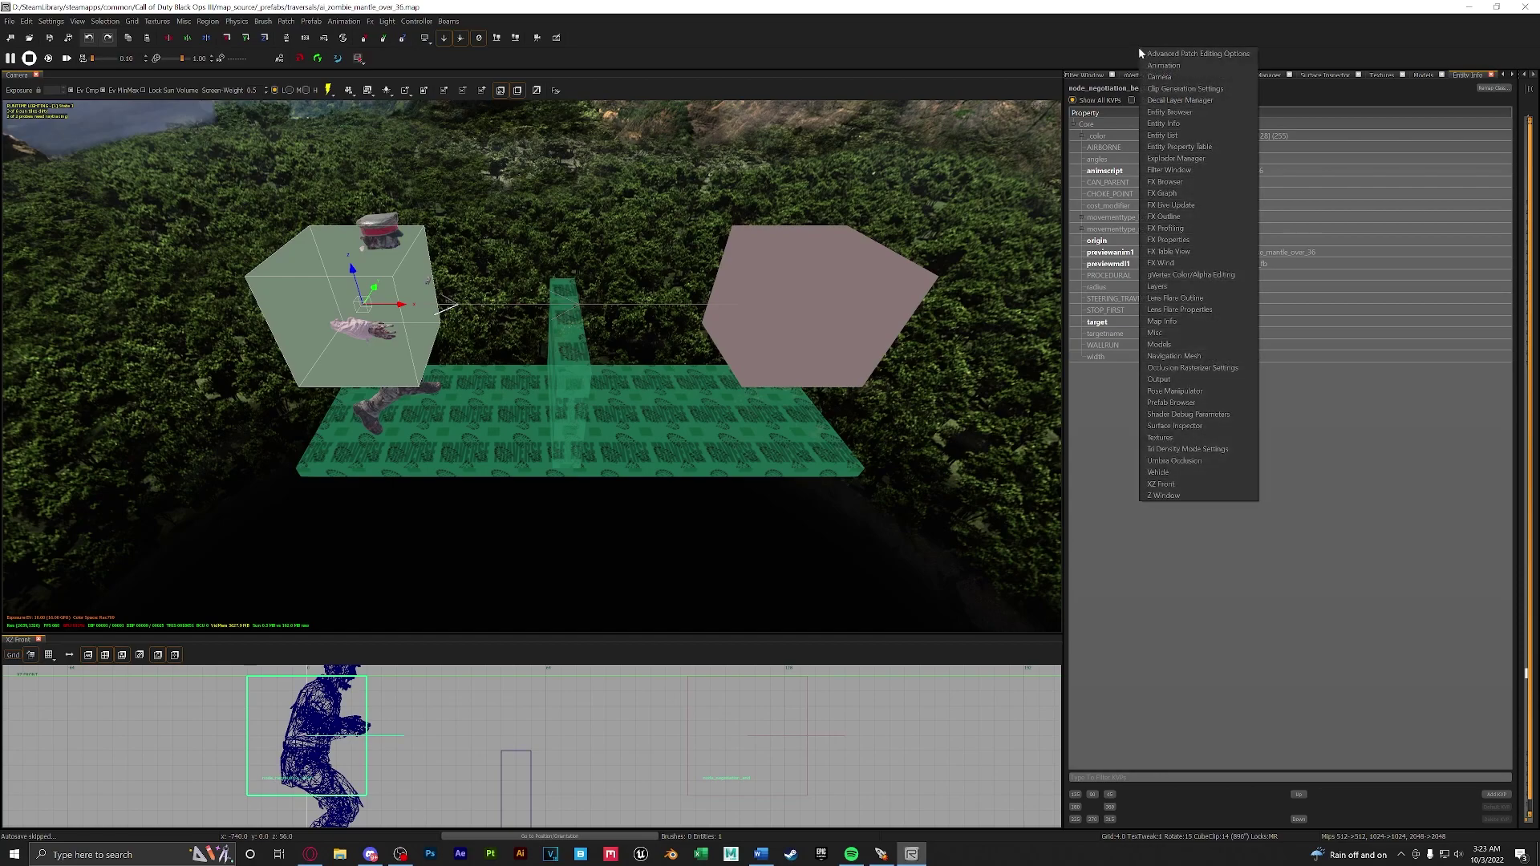
left_click(1167, 66)
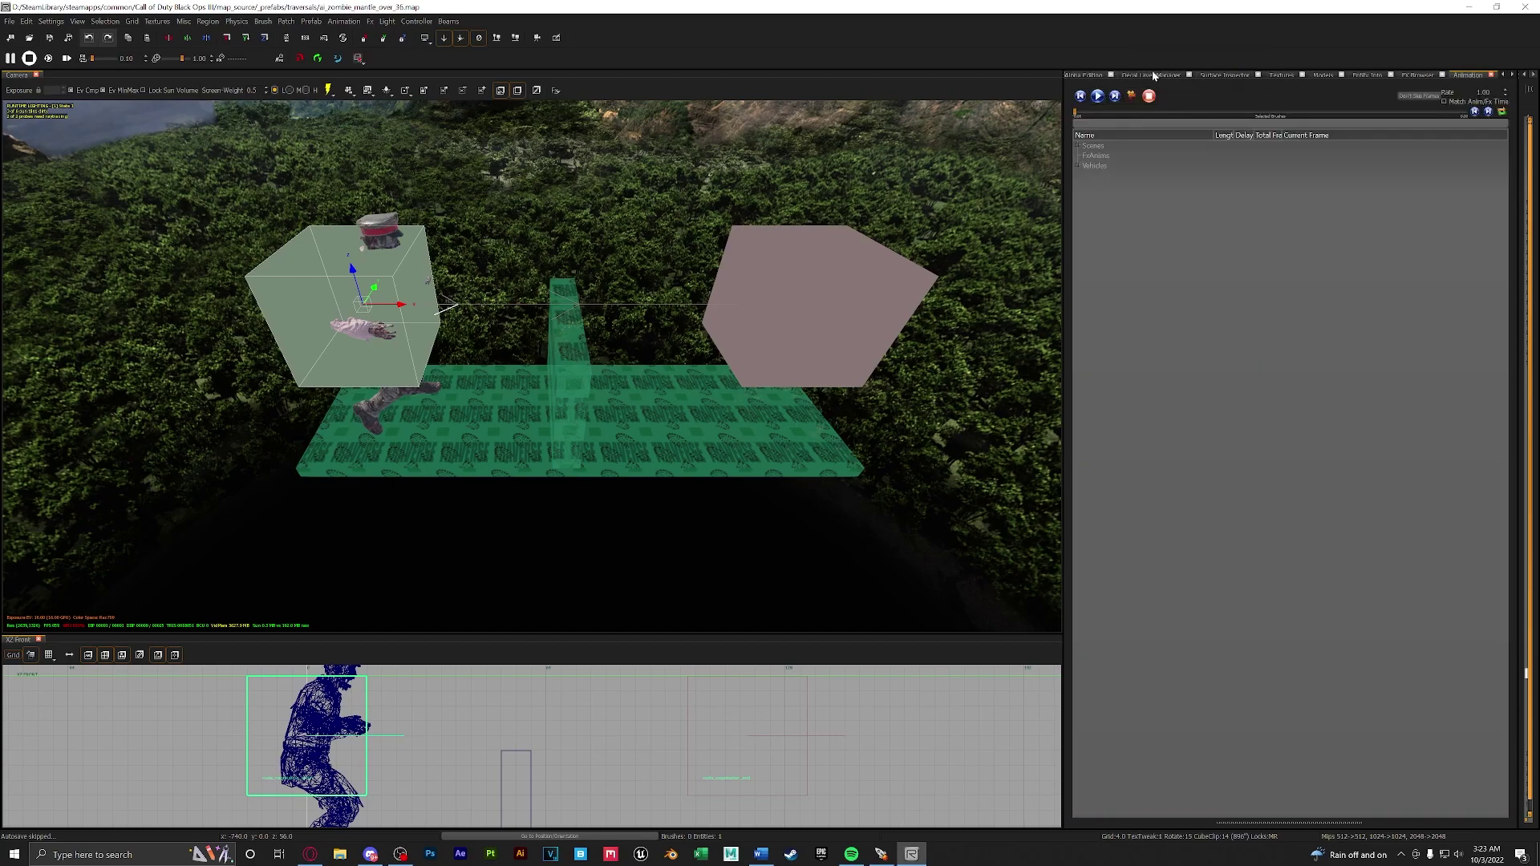
left_click(1105, 97)
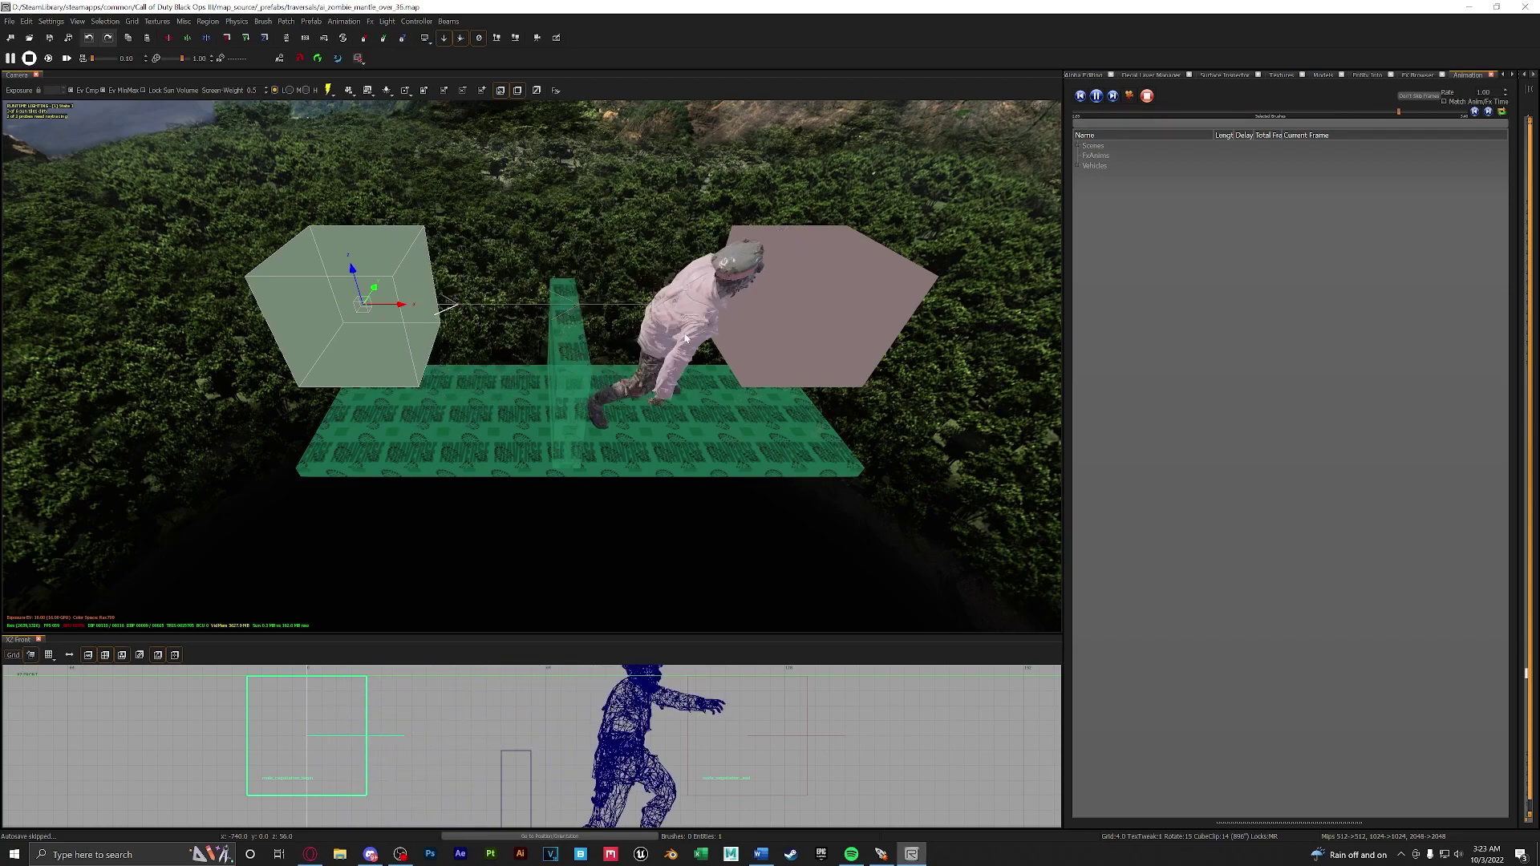
key("p")
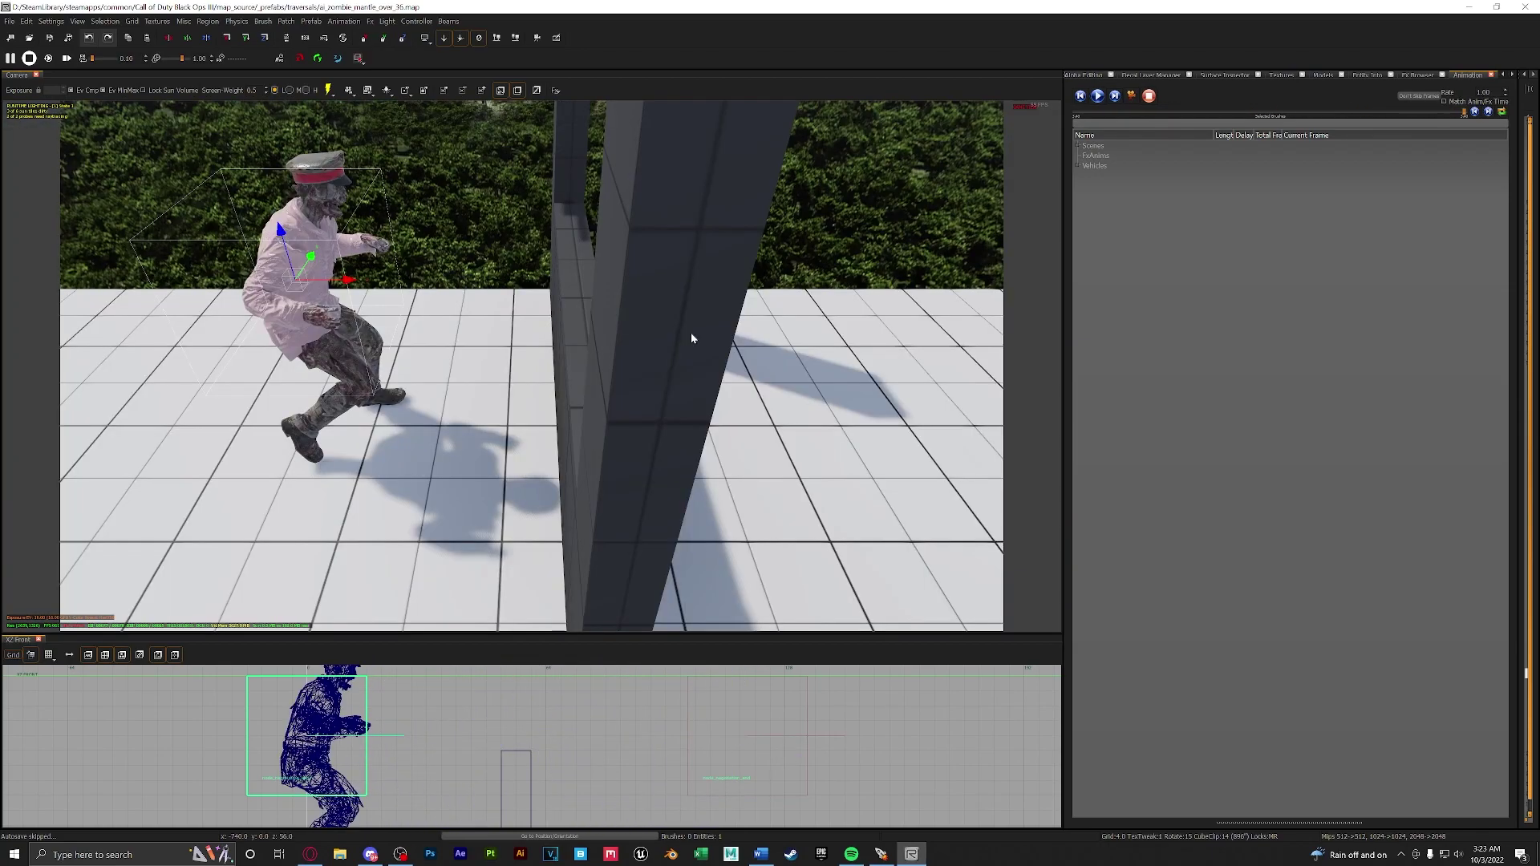
mouse_move(690, 337)
right_mouse_down()
mouse_move(513, 345)
mouse_move(514, 325)
right_mouse_up()
Step: Back the view away from the window and replay the zombie mantle animation
key("s")
key("a")
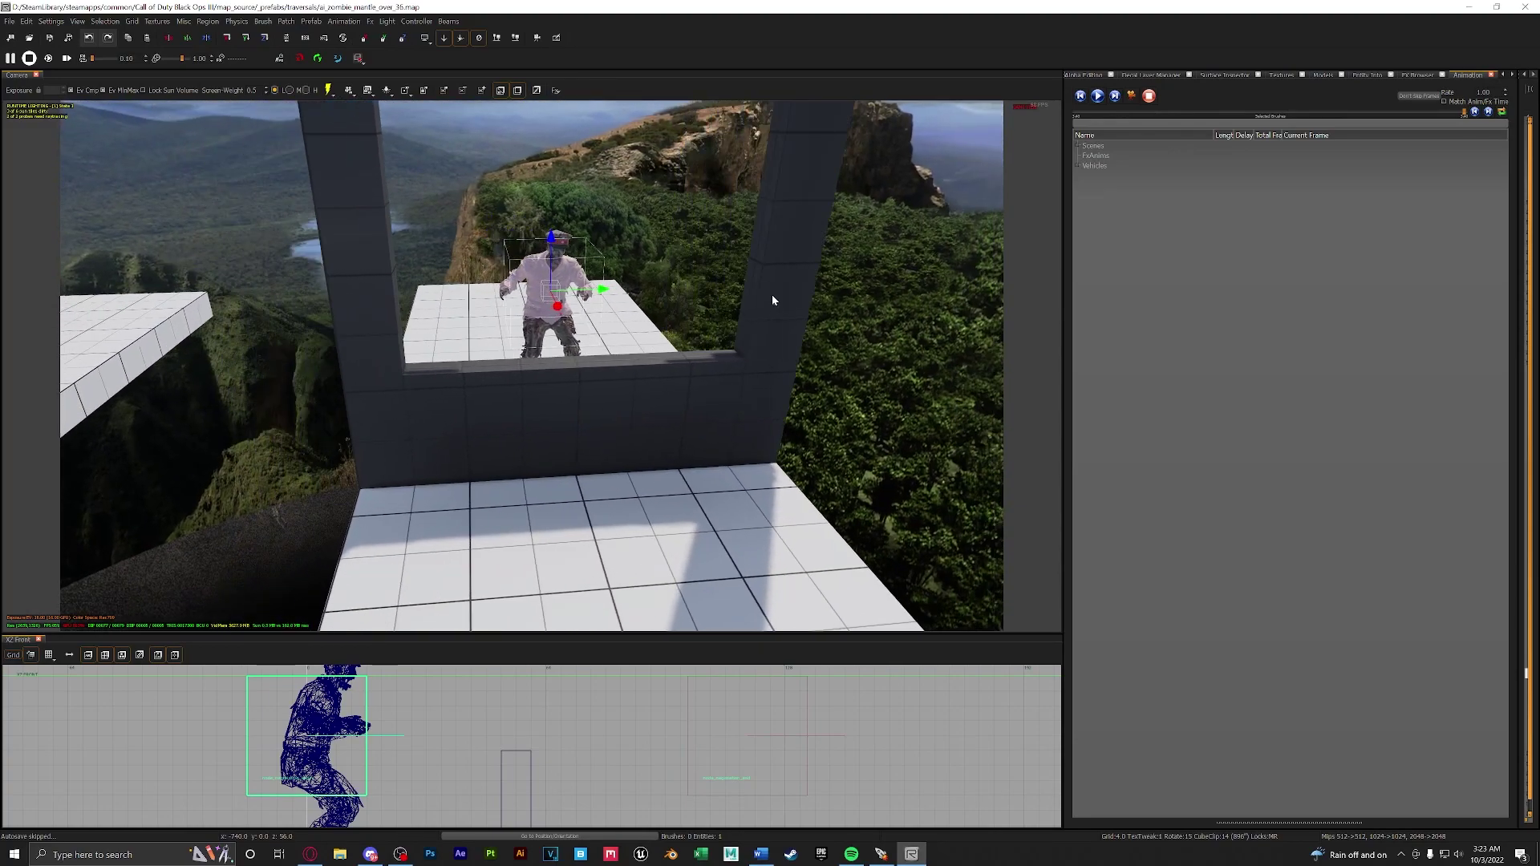
left_click(1096, 97)
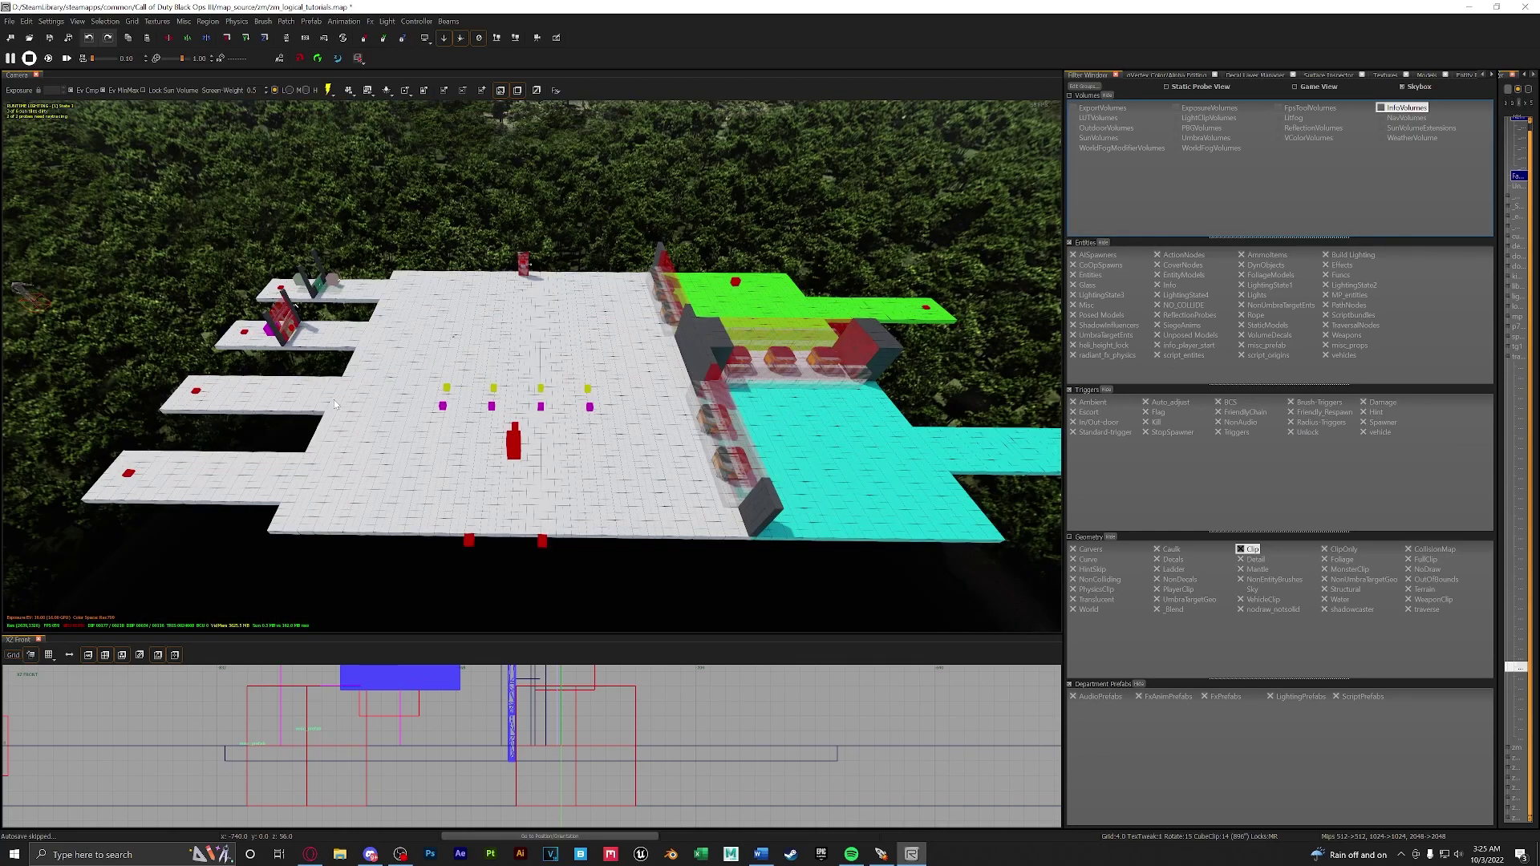
Step: Show info volumes and check the start volume's KVPs: start_zone, player_volume, start_zone_spawners
left_click(1381, 107)
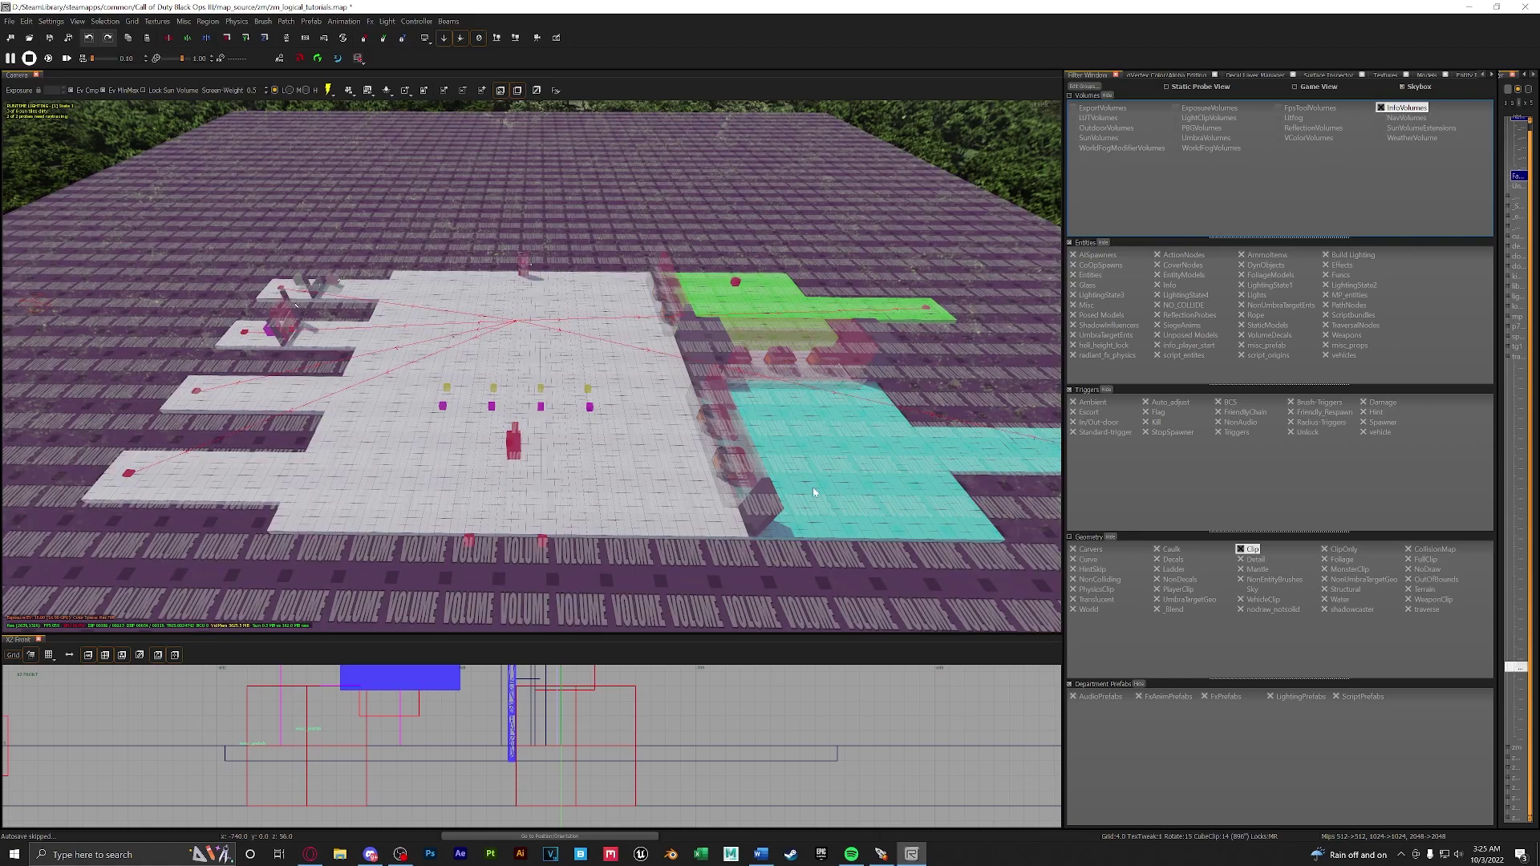
left_click(734, 213)
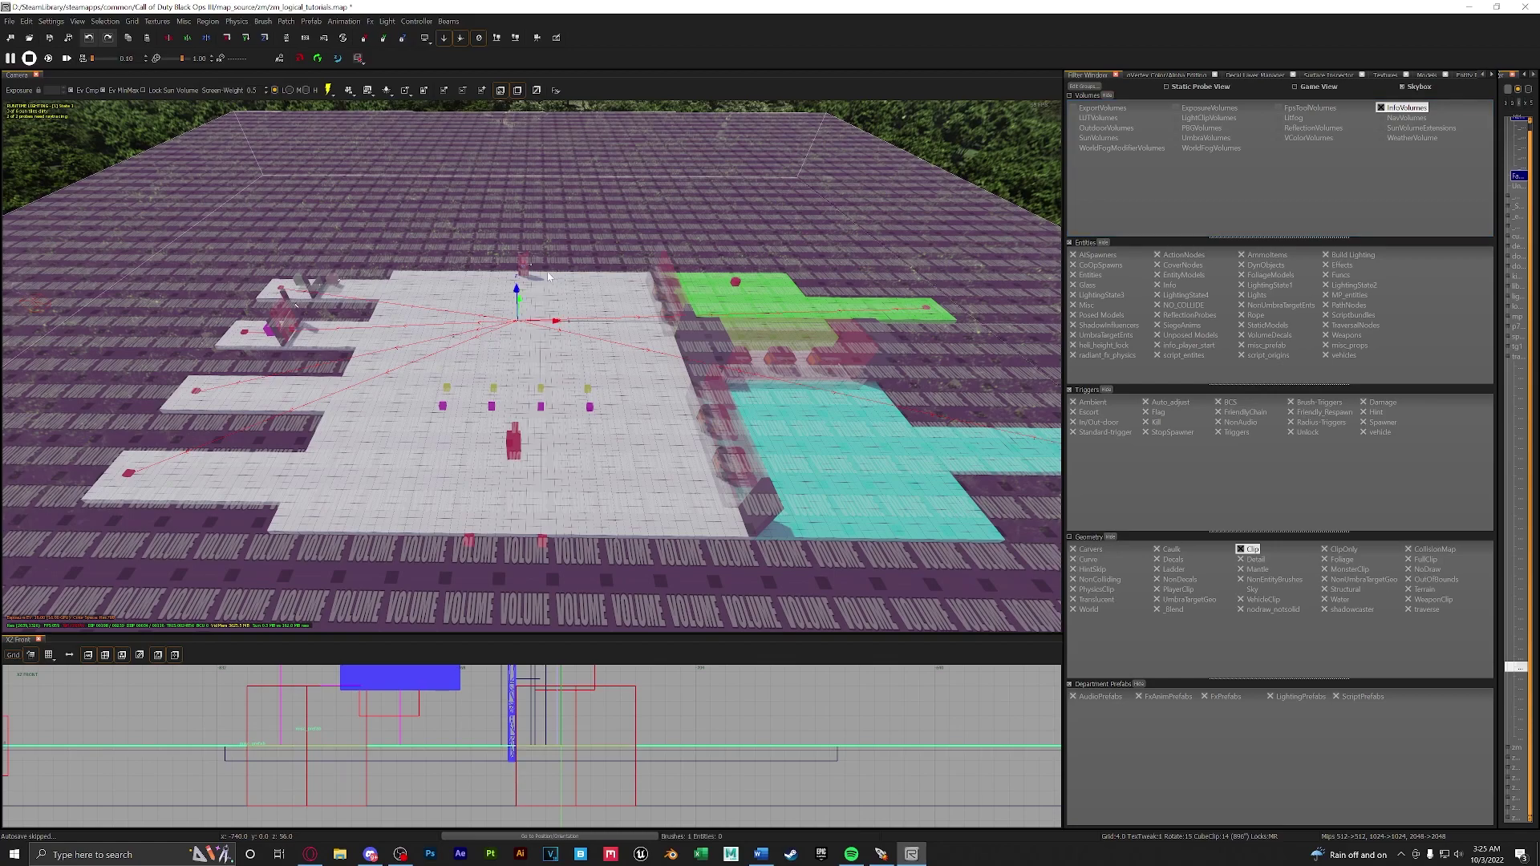
key("n")
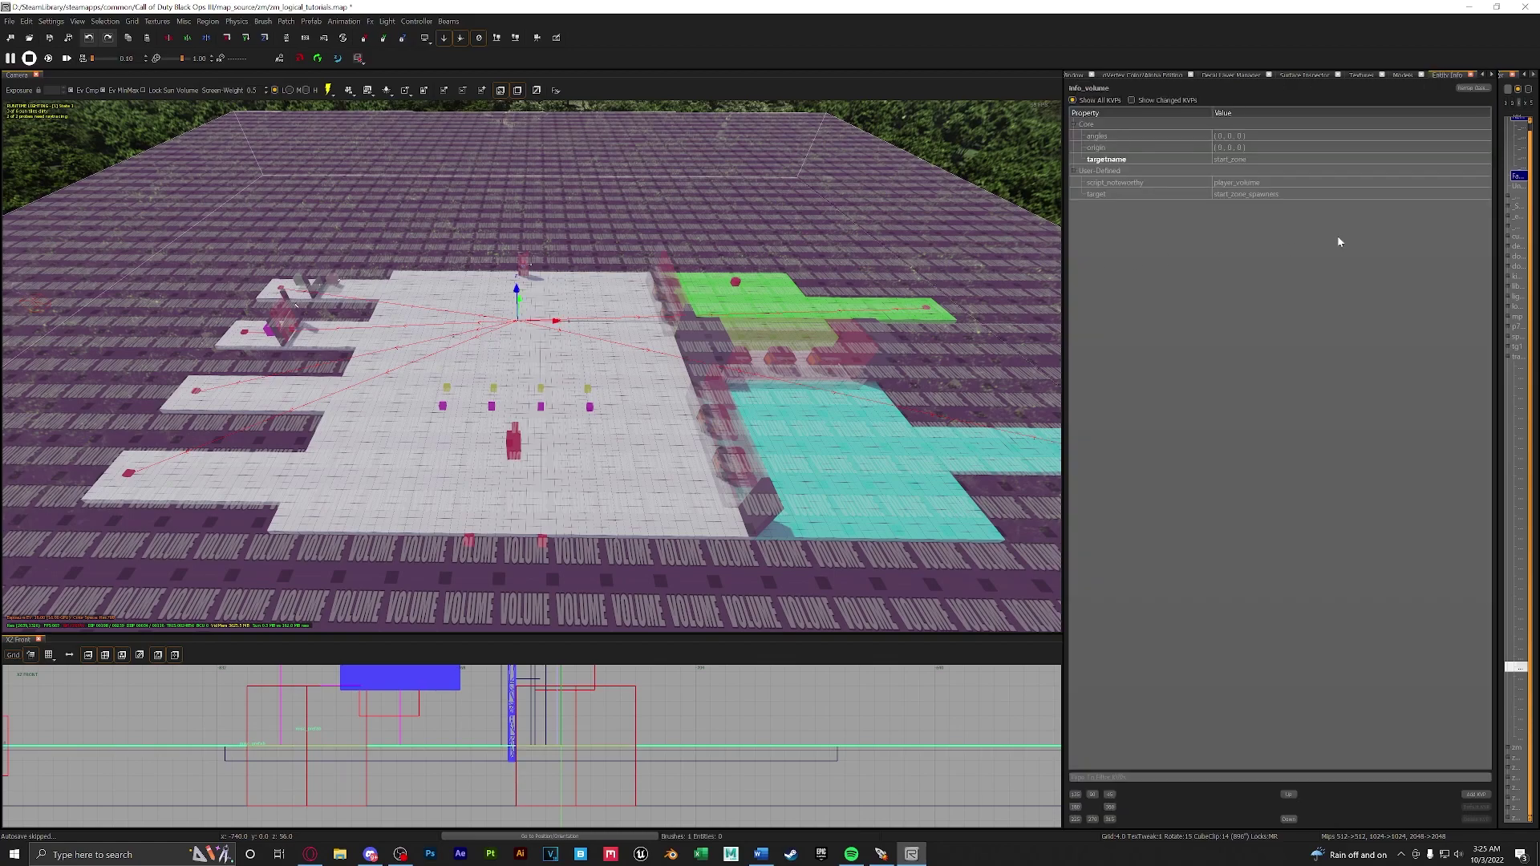
double_click(1251, 159)
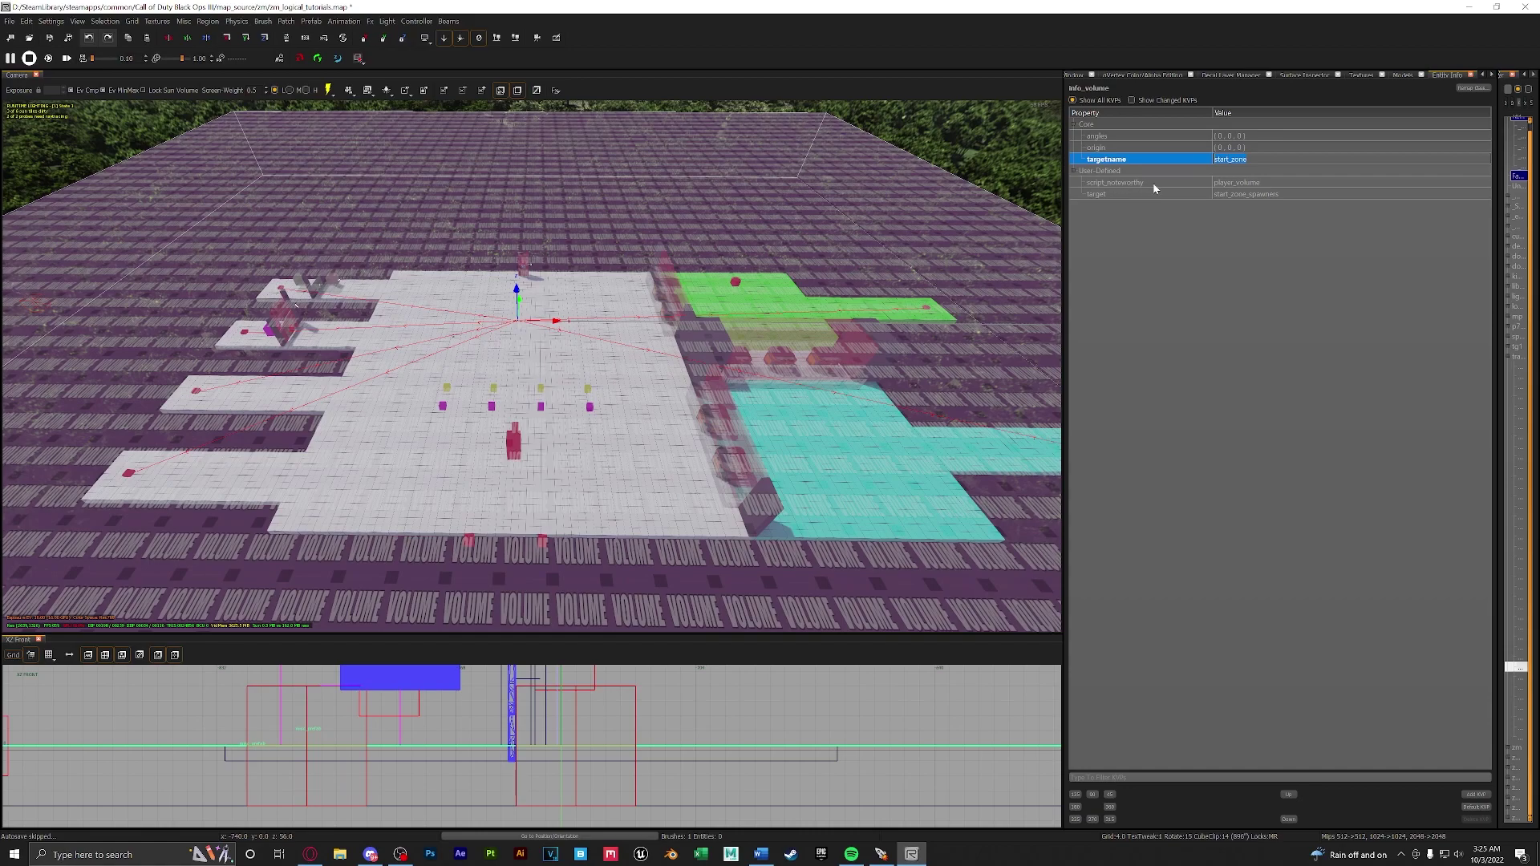
double_click(1283, 187)
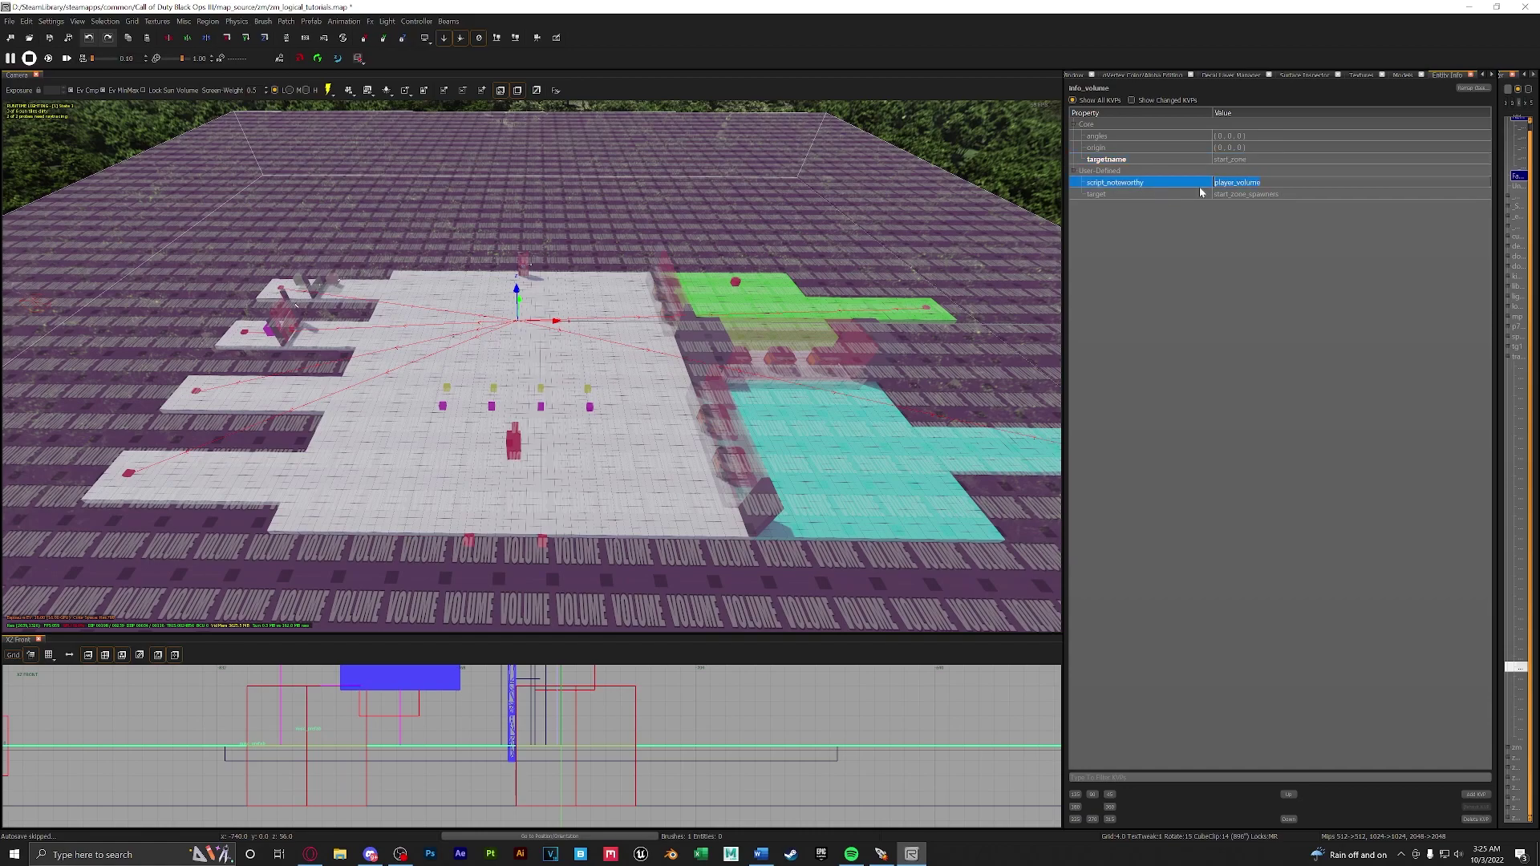
left_click(1160, 210)
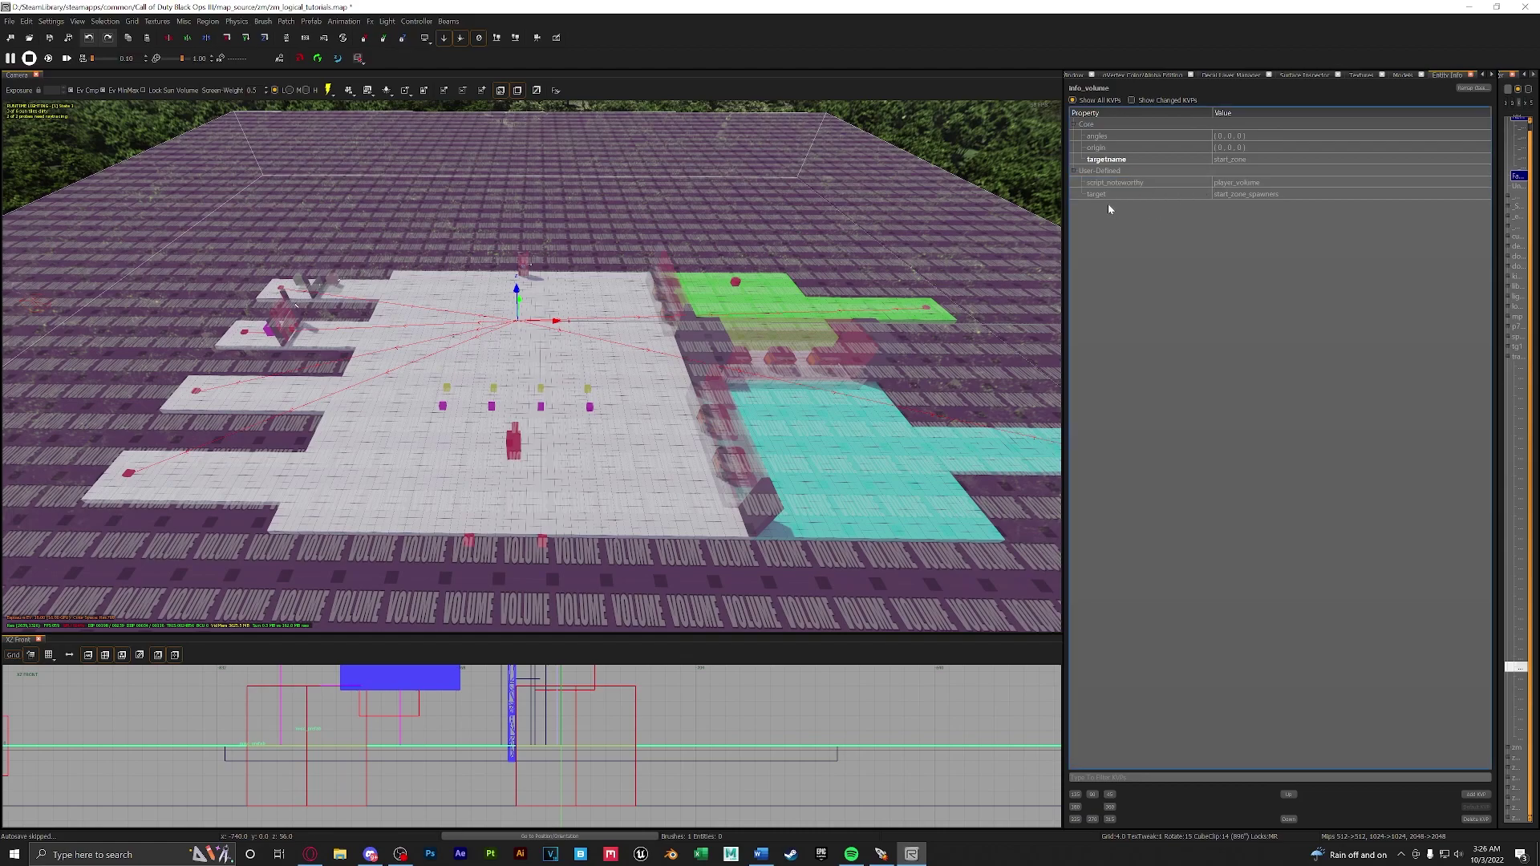
double_click(1254, 195)
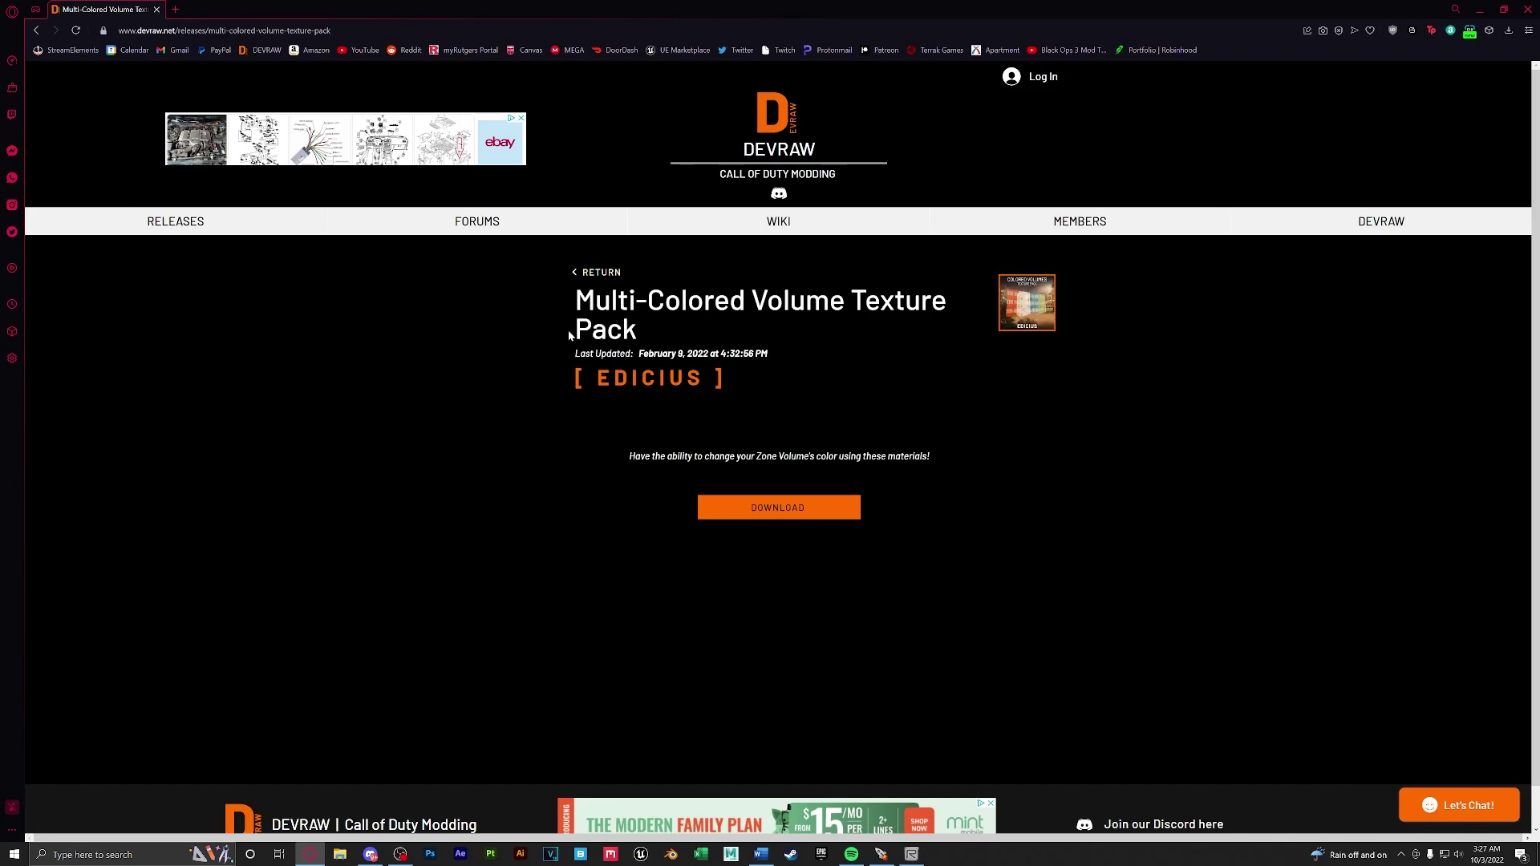
Step: Return from the DevRaw texture pack page to Radiant
key("alt+Tab")
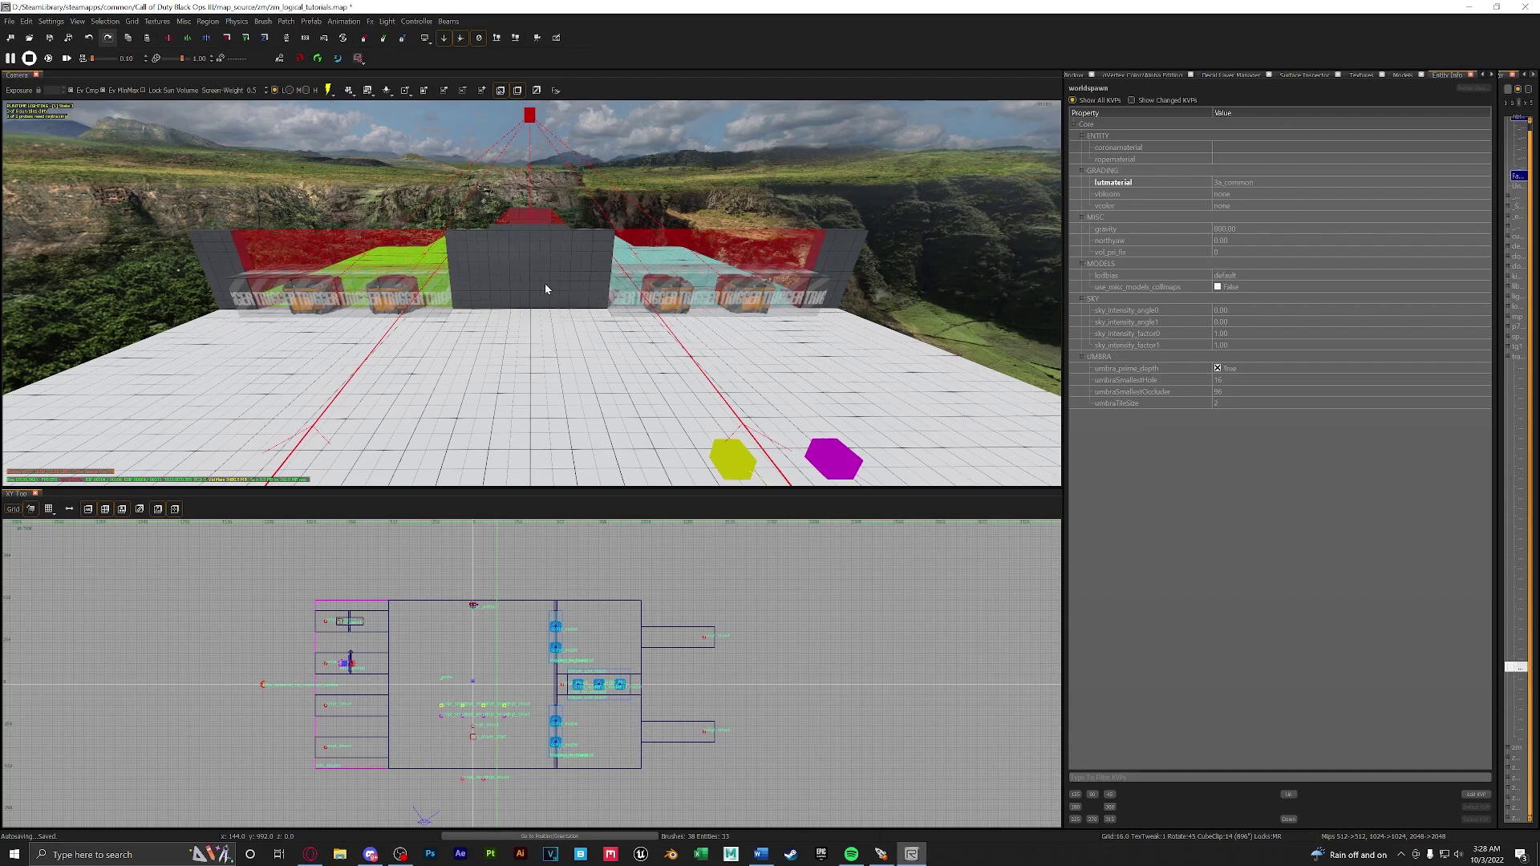
Step: Apply the green volume texture to the info volume over the green area
right_click_drag(568, 290, 576, 353)
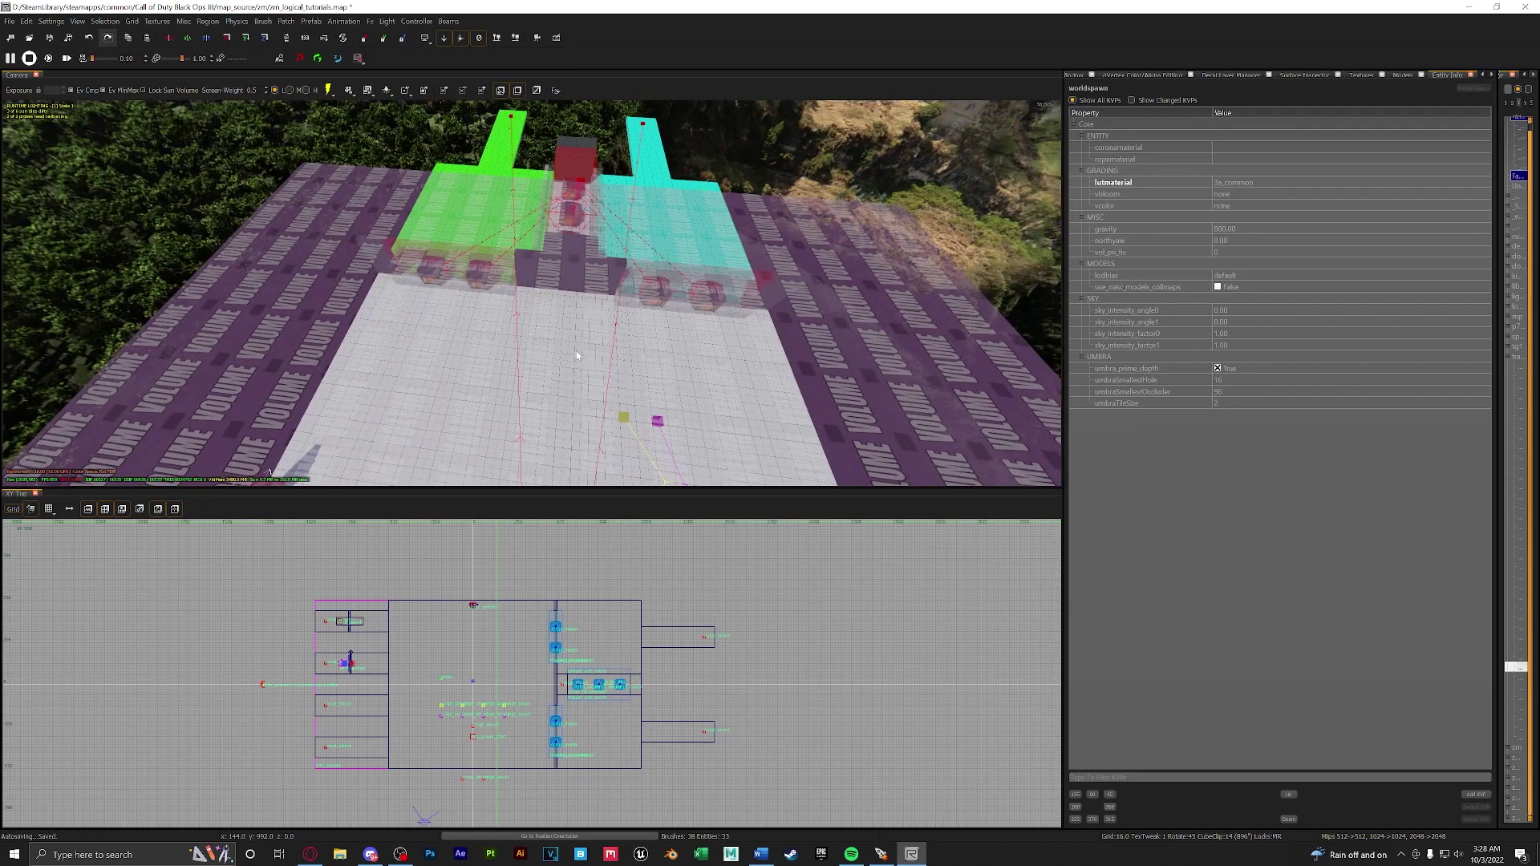
left_click(572, 368, "shift")
scroll(594, 600, "up", 2)
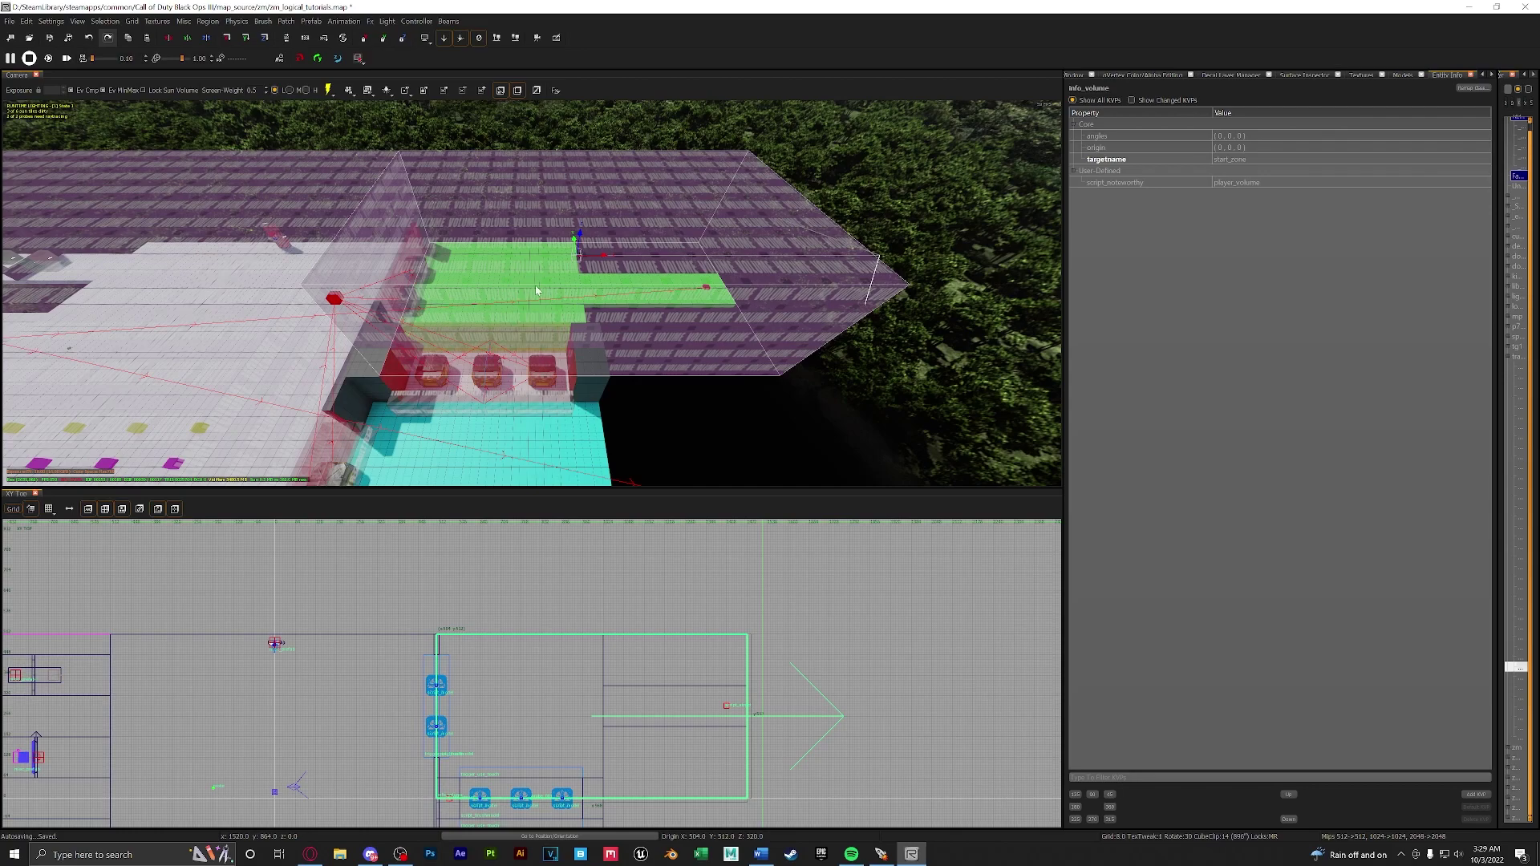
key("t")
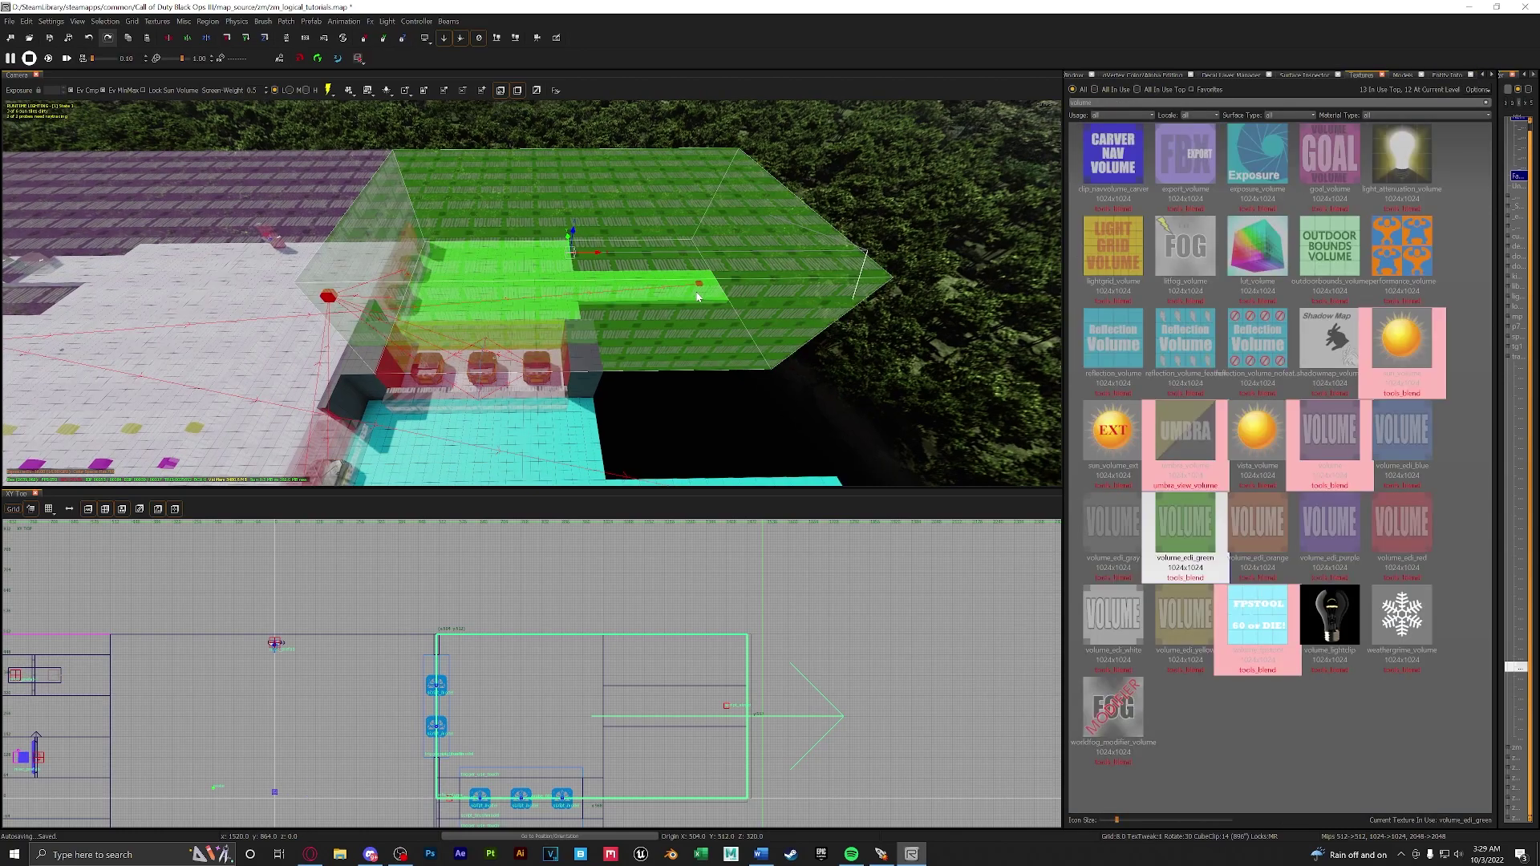
key("n")
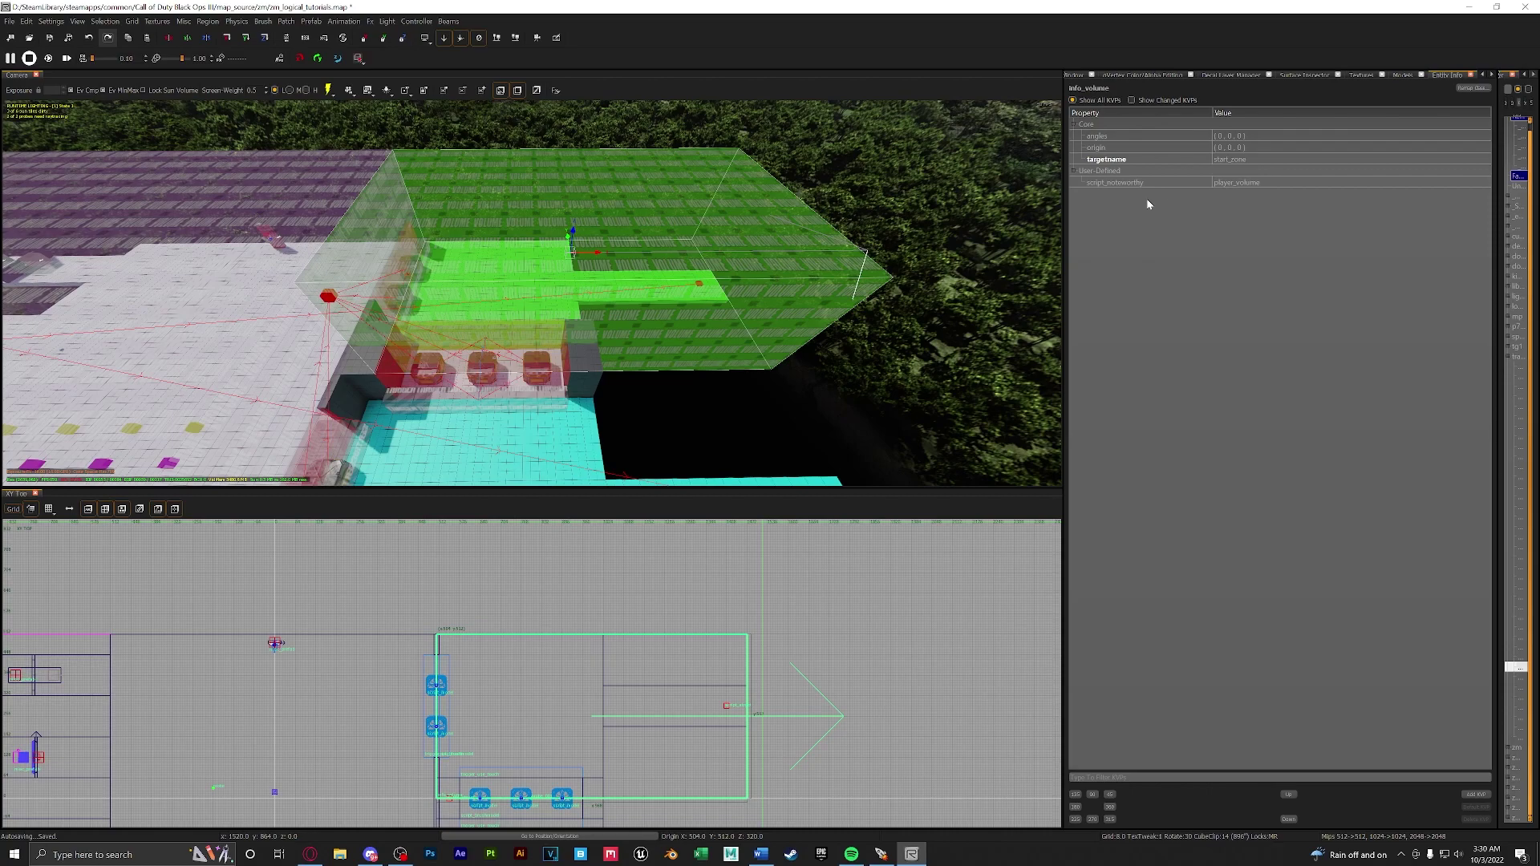
Step: Set the green volume's targetname to zone_2 and add a target KVP of zone_2_spawners
left_click(1090, 166)
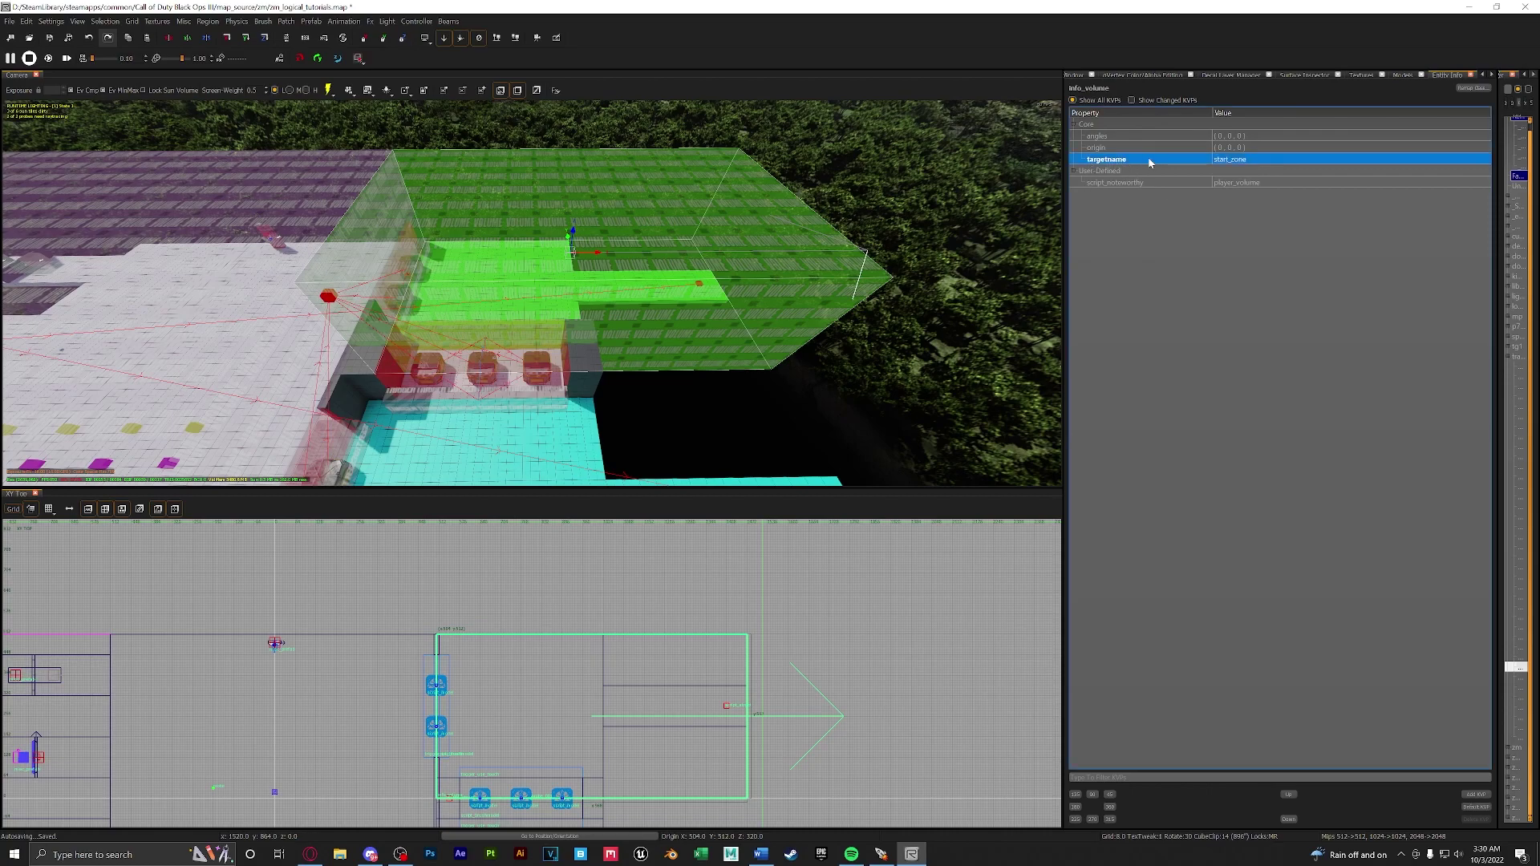
left_click(1222, 160)
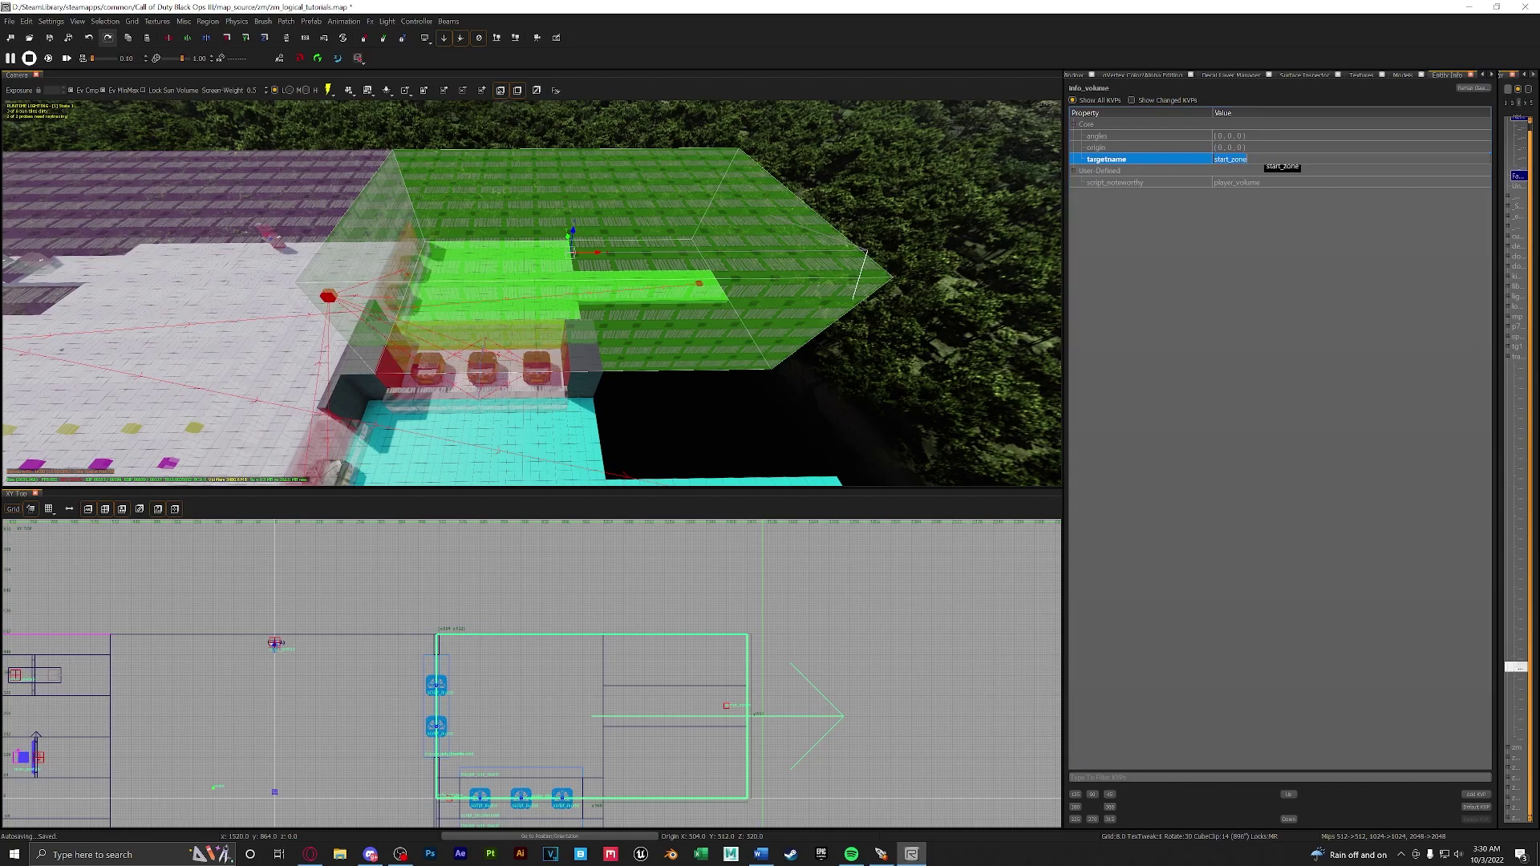
type("zone_2")
key("Return")
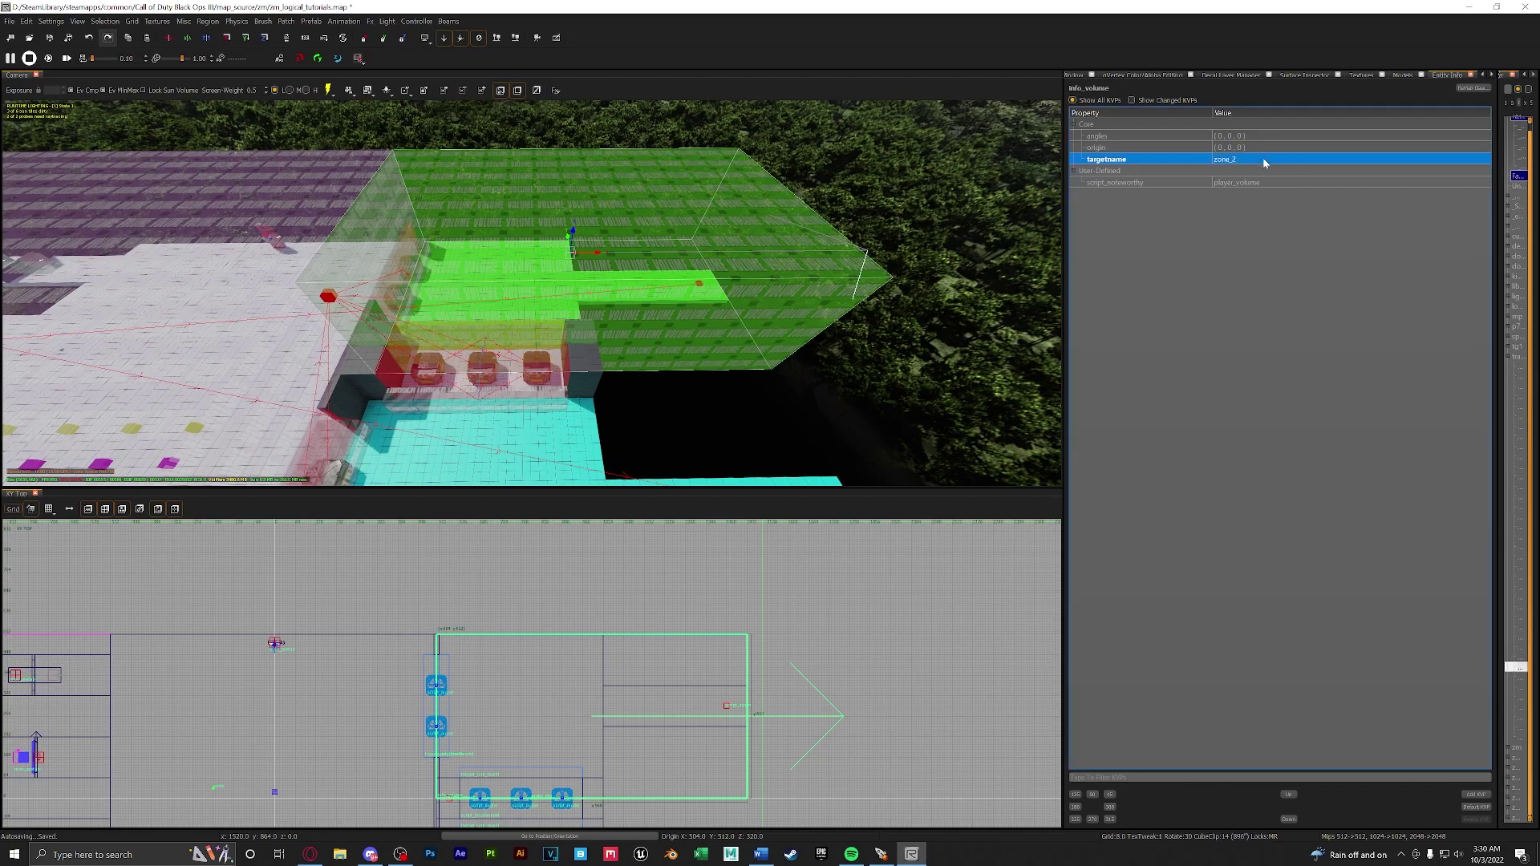
left_click(1475, 794)
type("target")
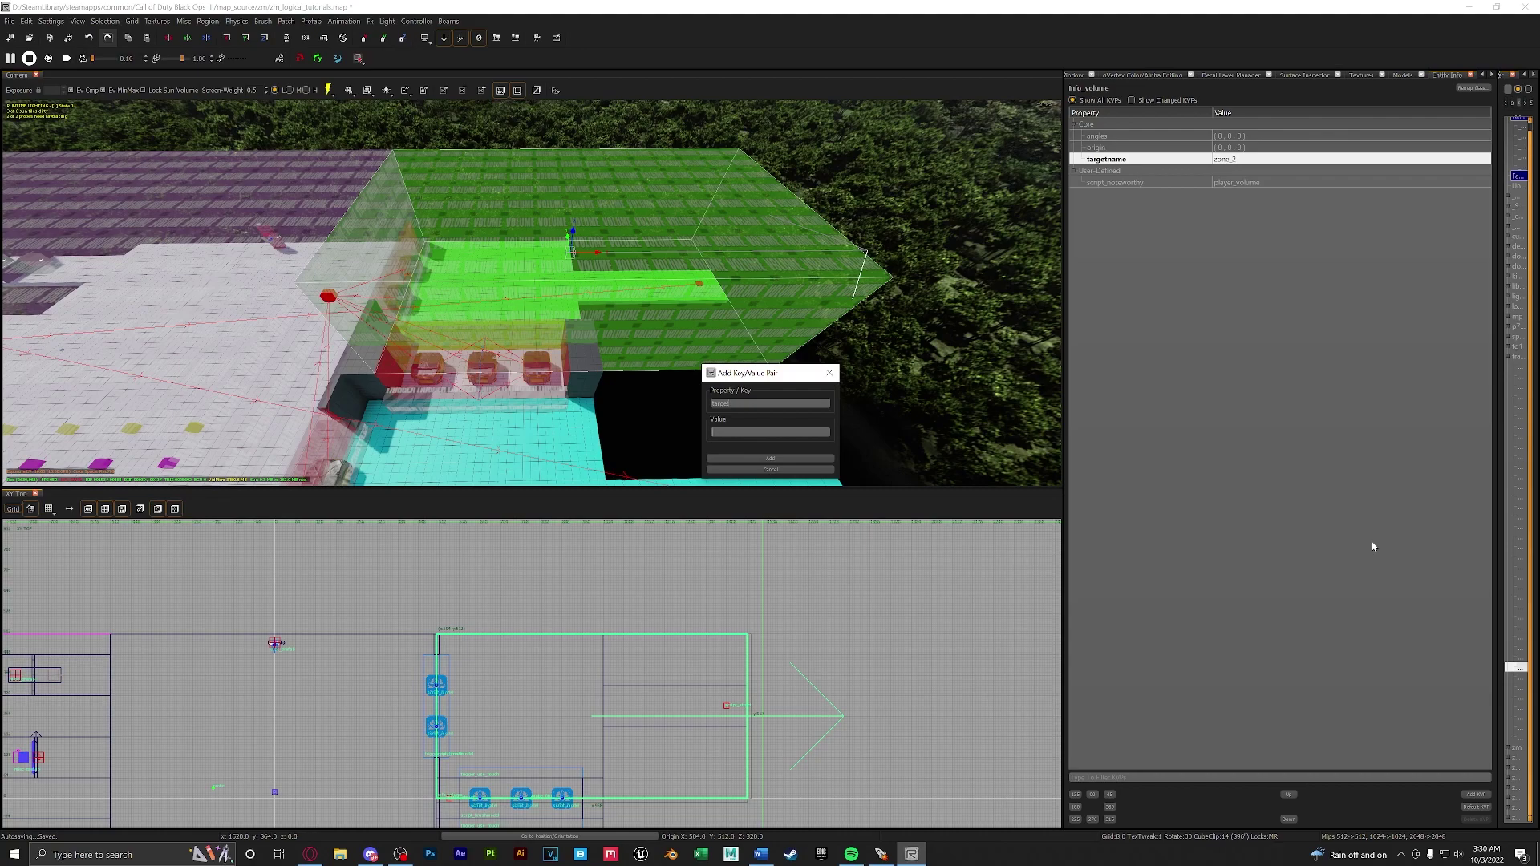
type("zone_2_spawners")
key("Return")
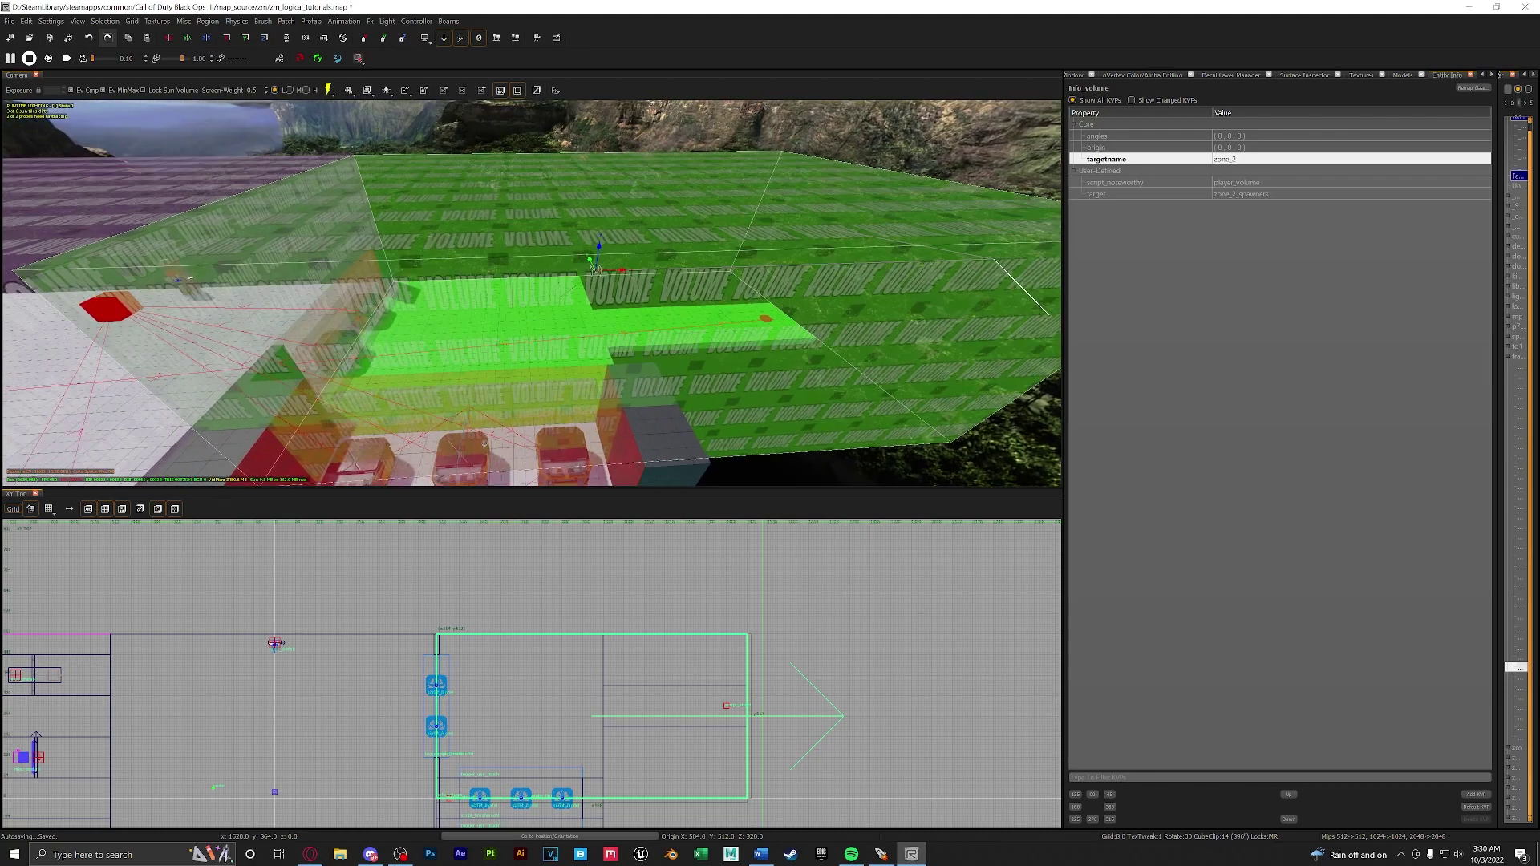
right_click_drag(457, 305, 483, 290)
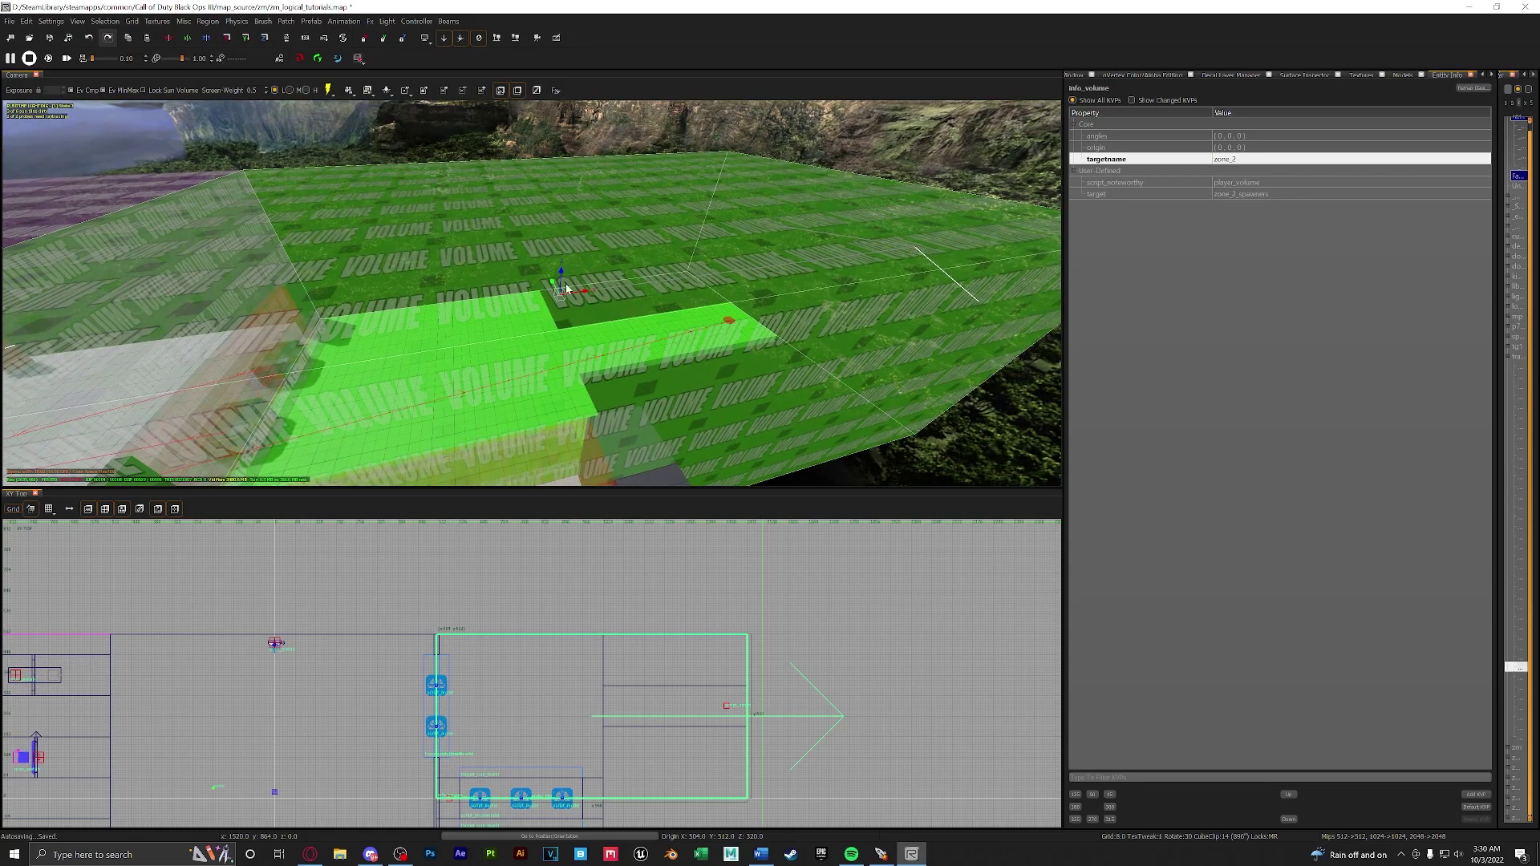
scroll(565, 282, "down", 3)
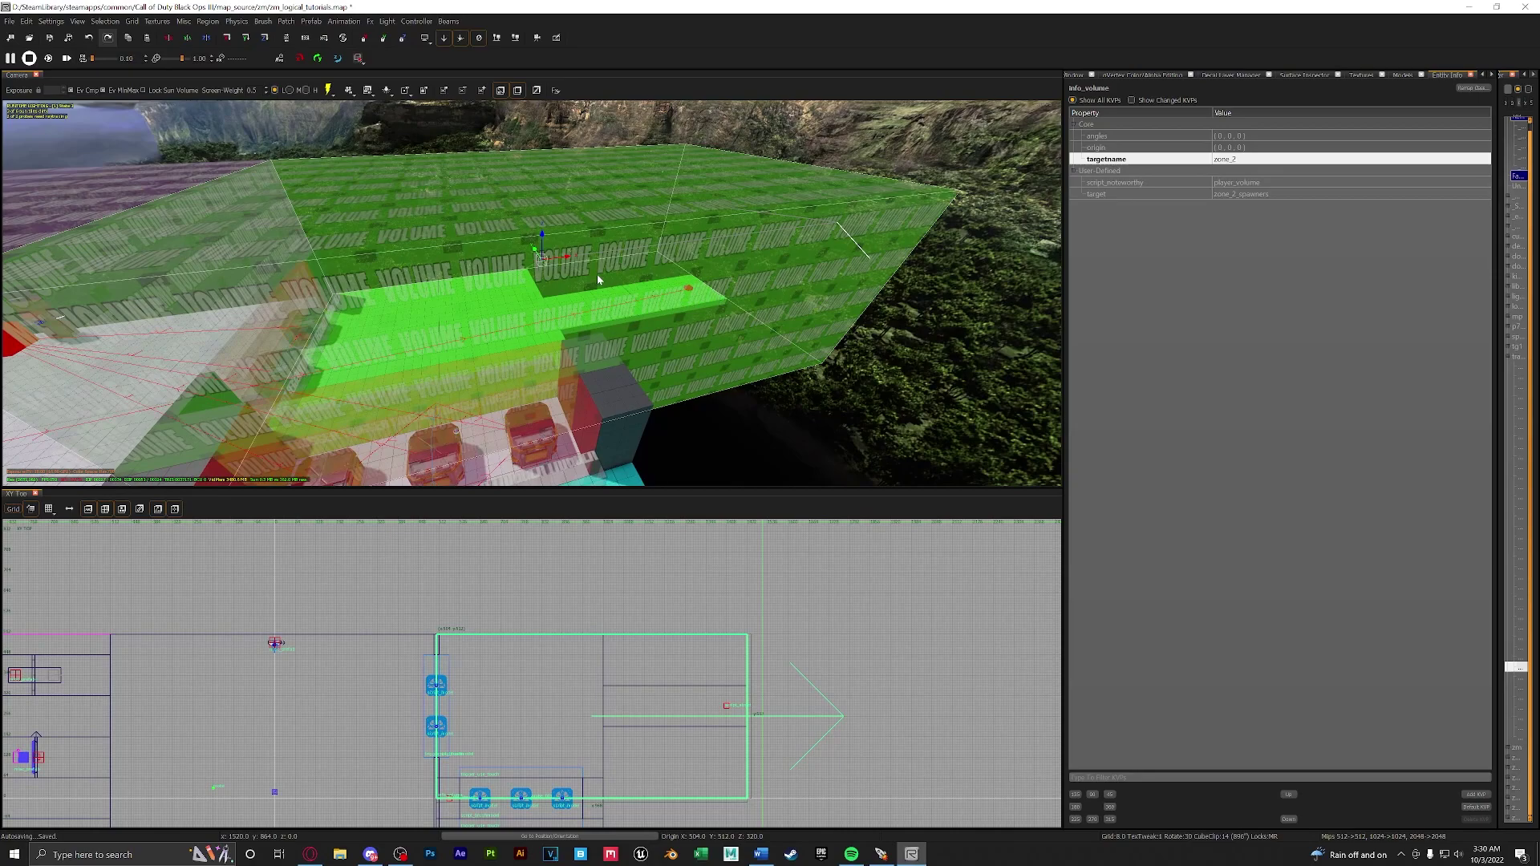
right_click_drag(562, 733, 568, 593)
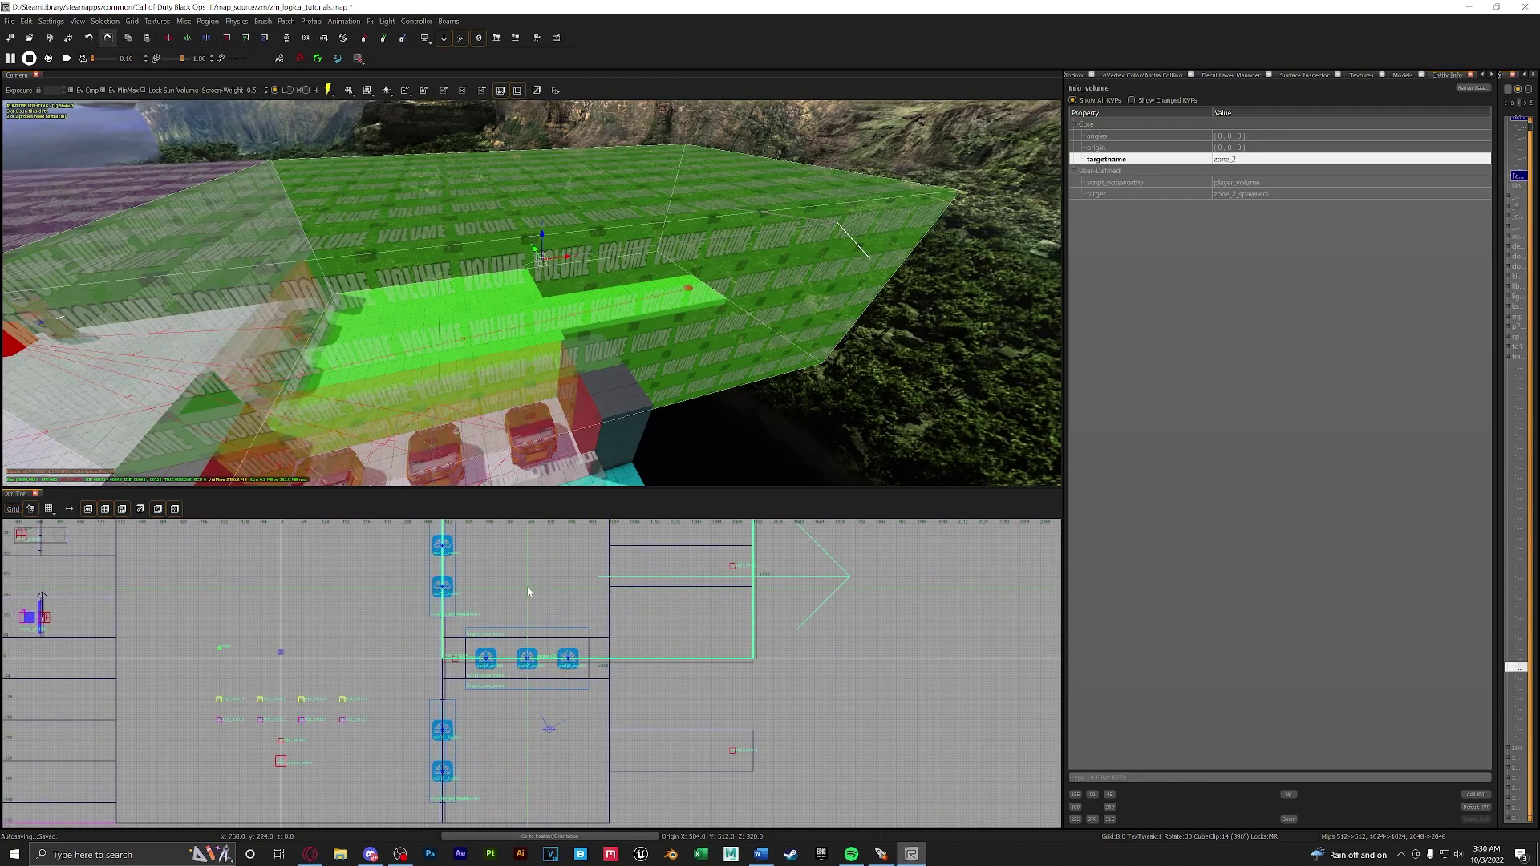
scroll(480, 285, "down", 3)
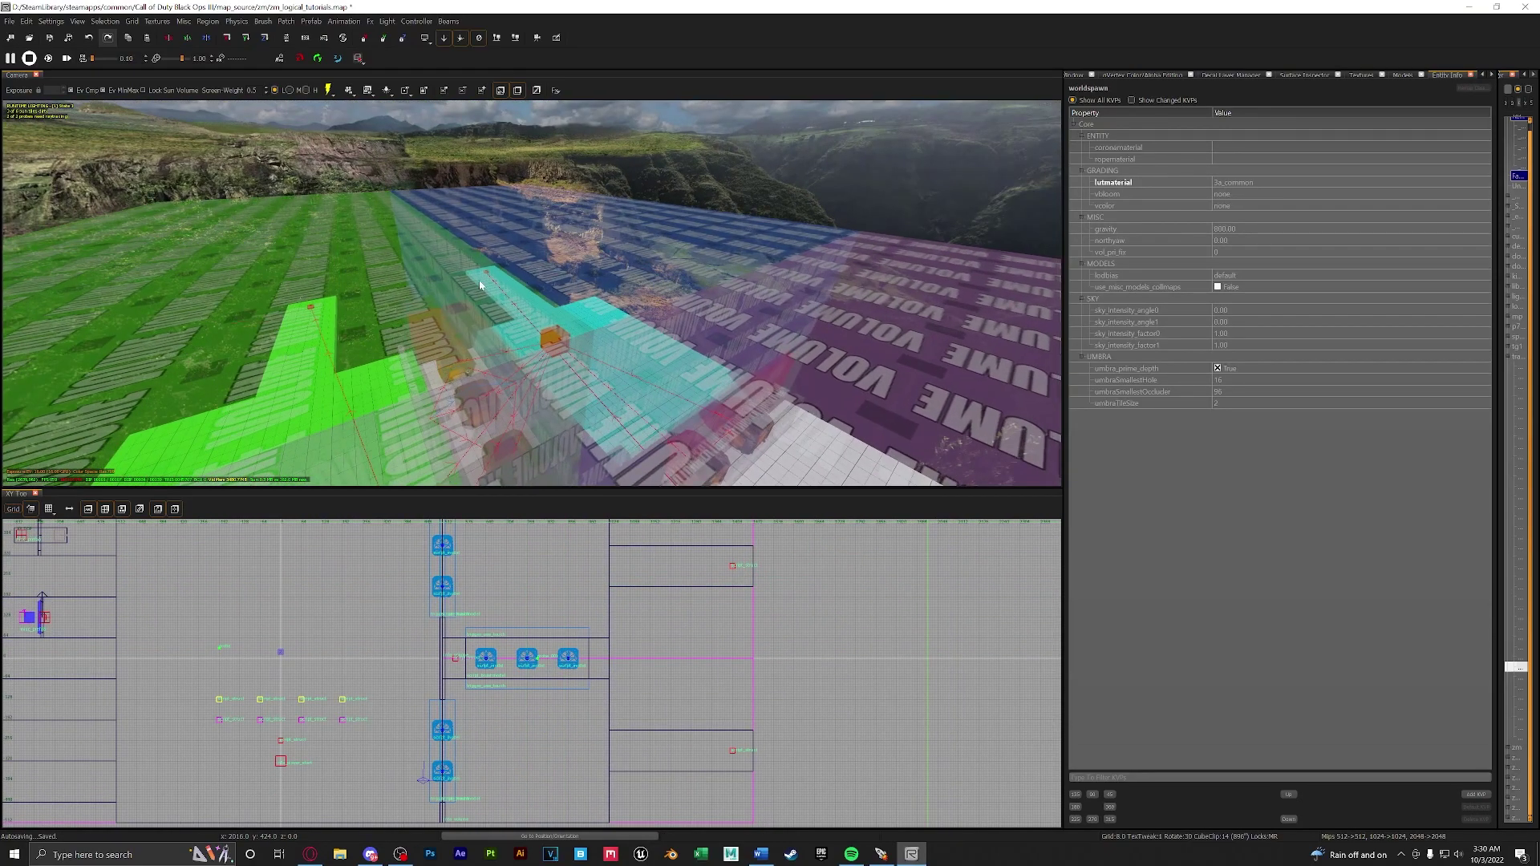
left_click(479, 286, "shift")
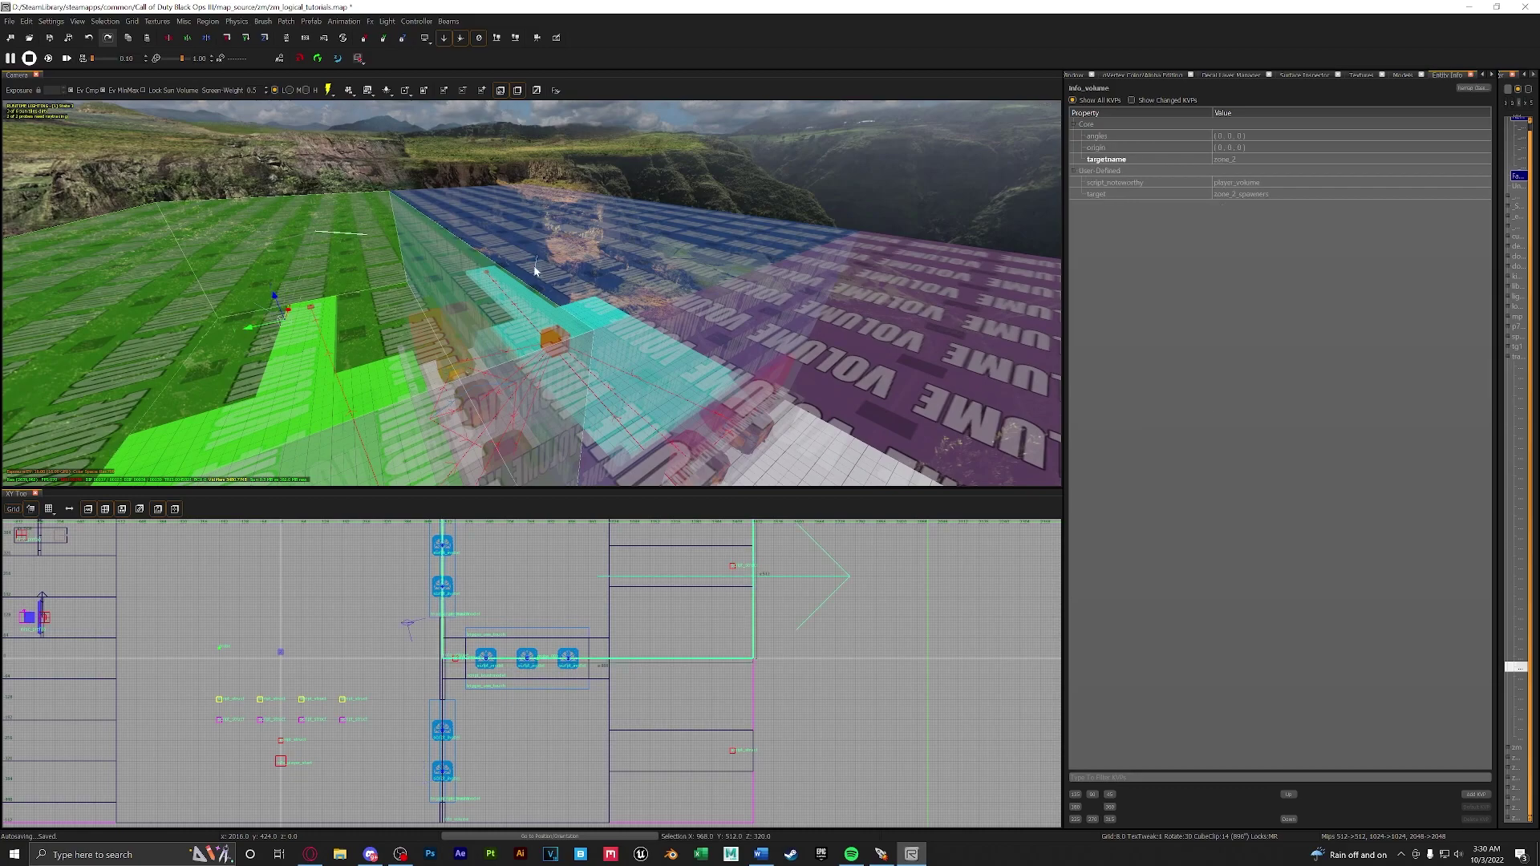
left_click(561, 269, "shift")
left_click(667, 352, "shift")
right_click_drag(594, 276, 631, 289)
scroll(631, 289, "down", 3)
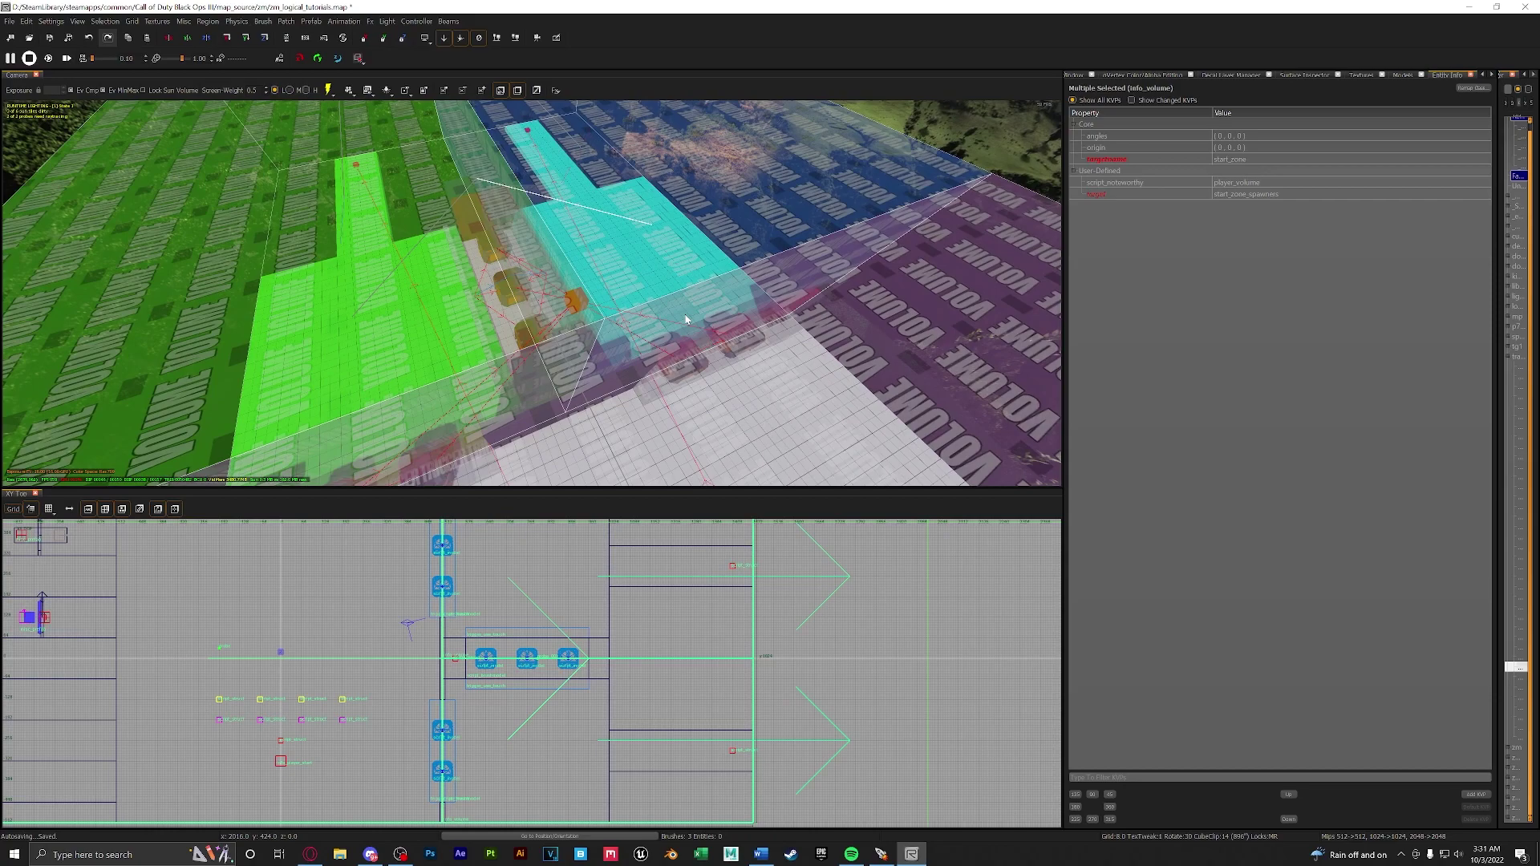
right_click_drag(685, 318, 661, 313)
scroll(660, 312, "down", 2)
key("Escape")
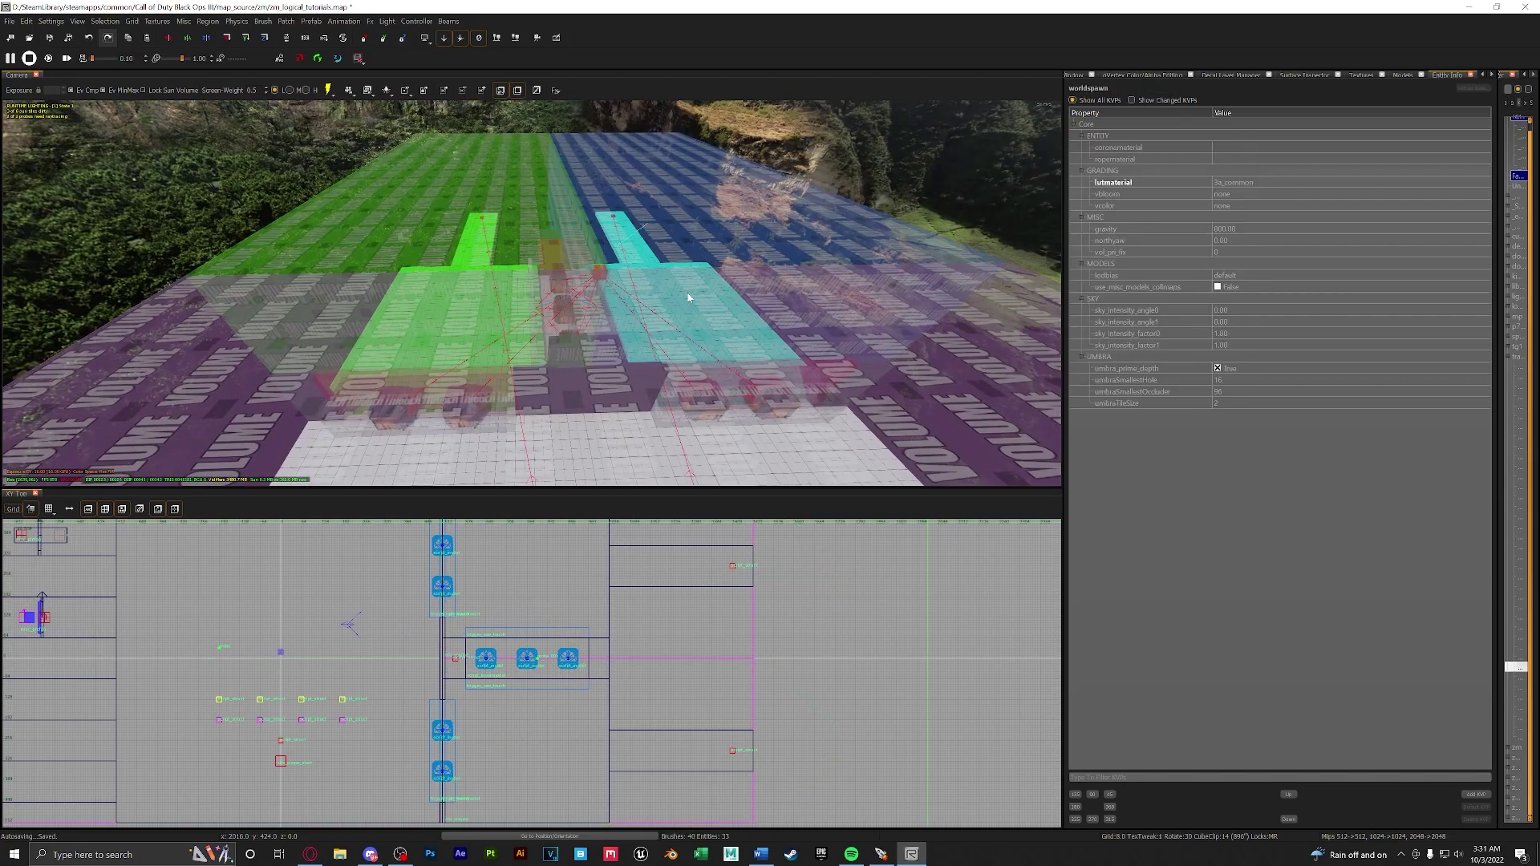
Step: Change the green-lane spawner struct's targetname to zone_2_spawners, then deselect it
scroll(486, 224, "up", 5)
left_click(541, 318, "shift")
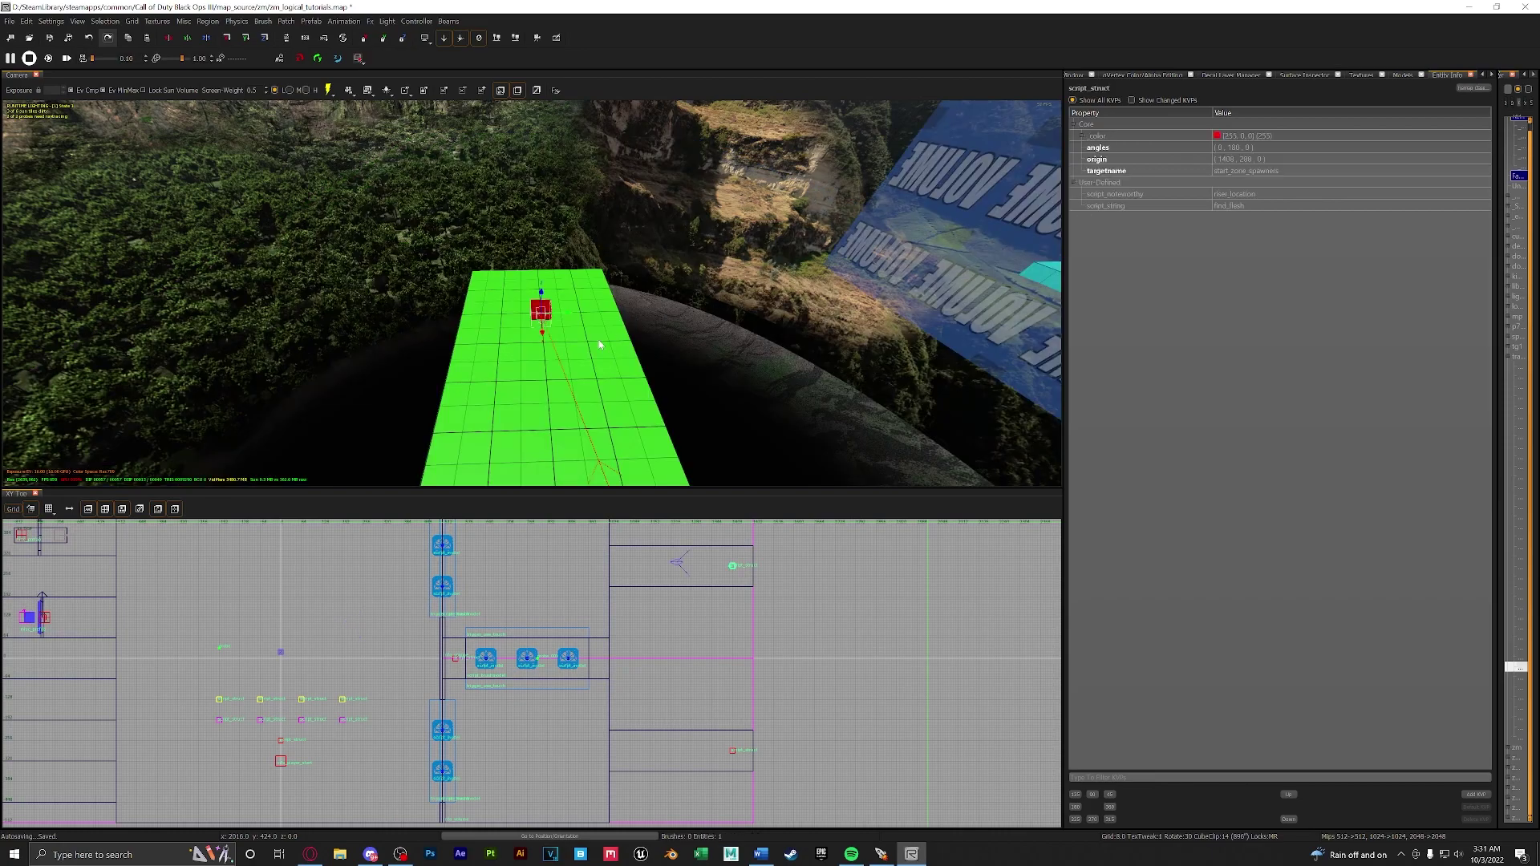
left_click(1248, 172)
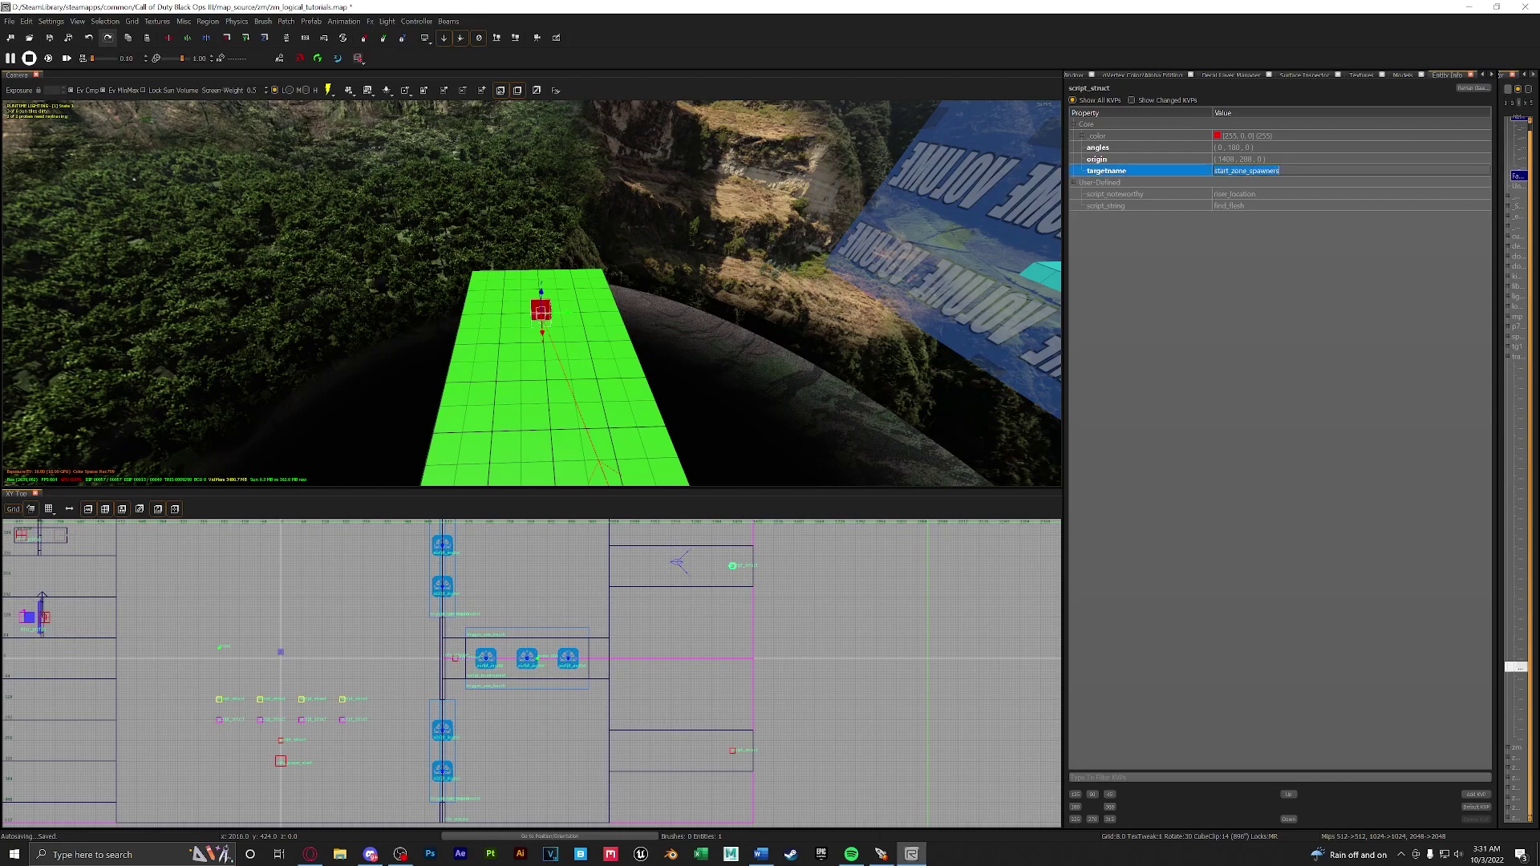
left_click_drag(1247, 172, 1173, 172)
type("zone_2")
key("Return")
right_click_drag(682, 292, 770, 277)
right_click_drag(536, 279, 529, 319)
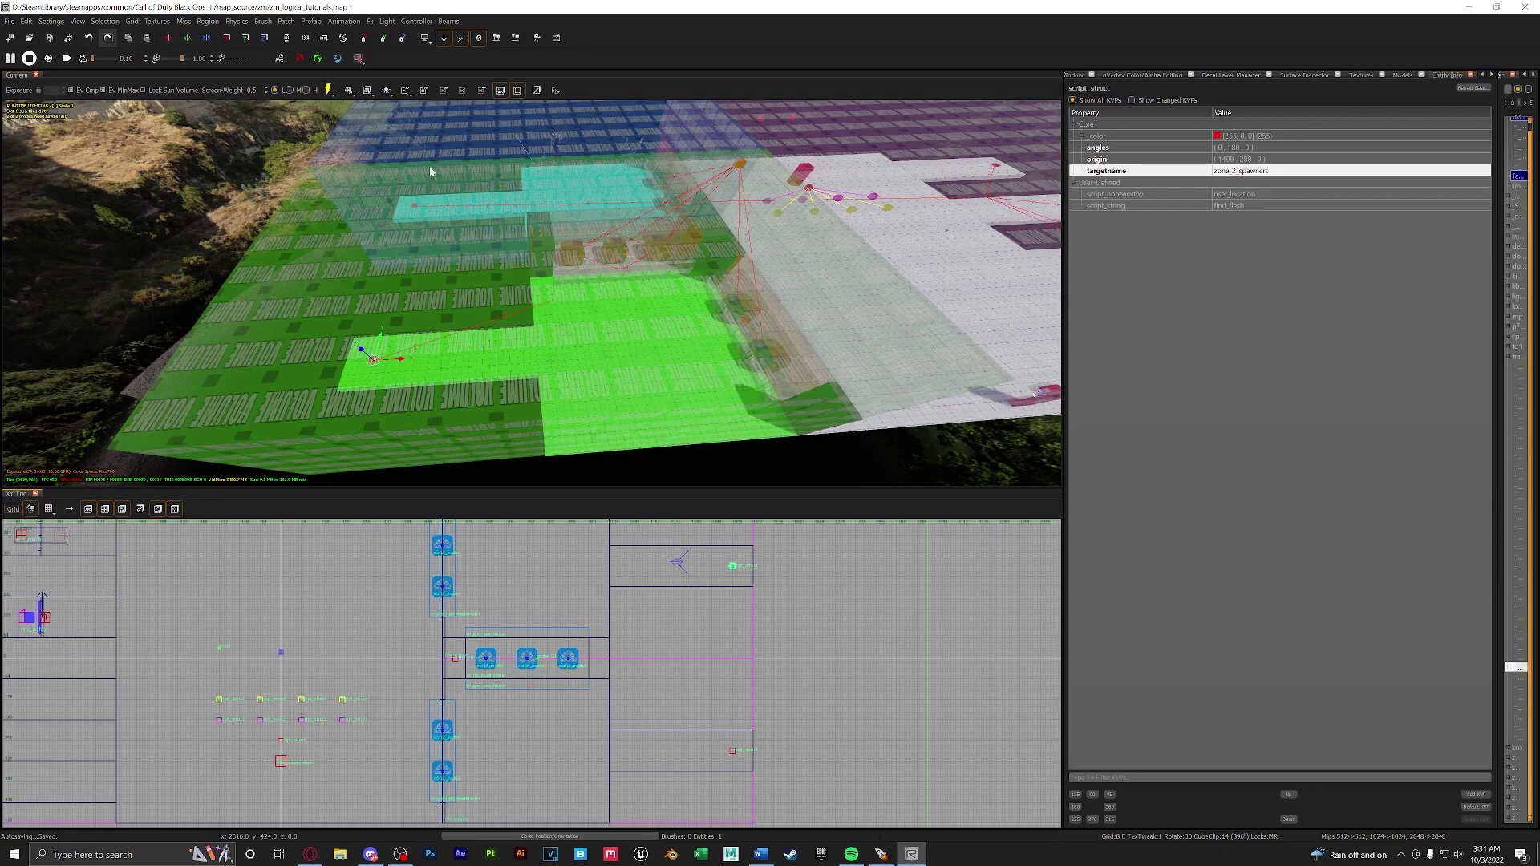
key("Escape")
right_click_drag(479, 223, 479, 223)
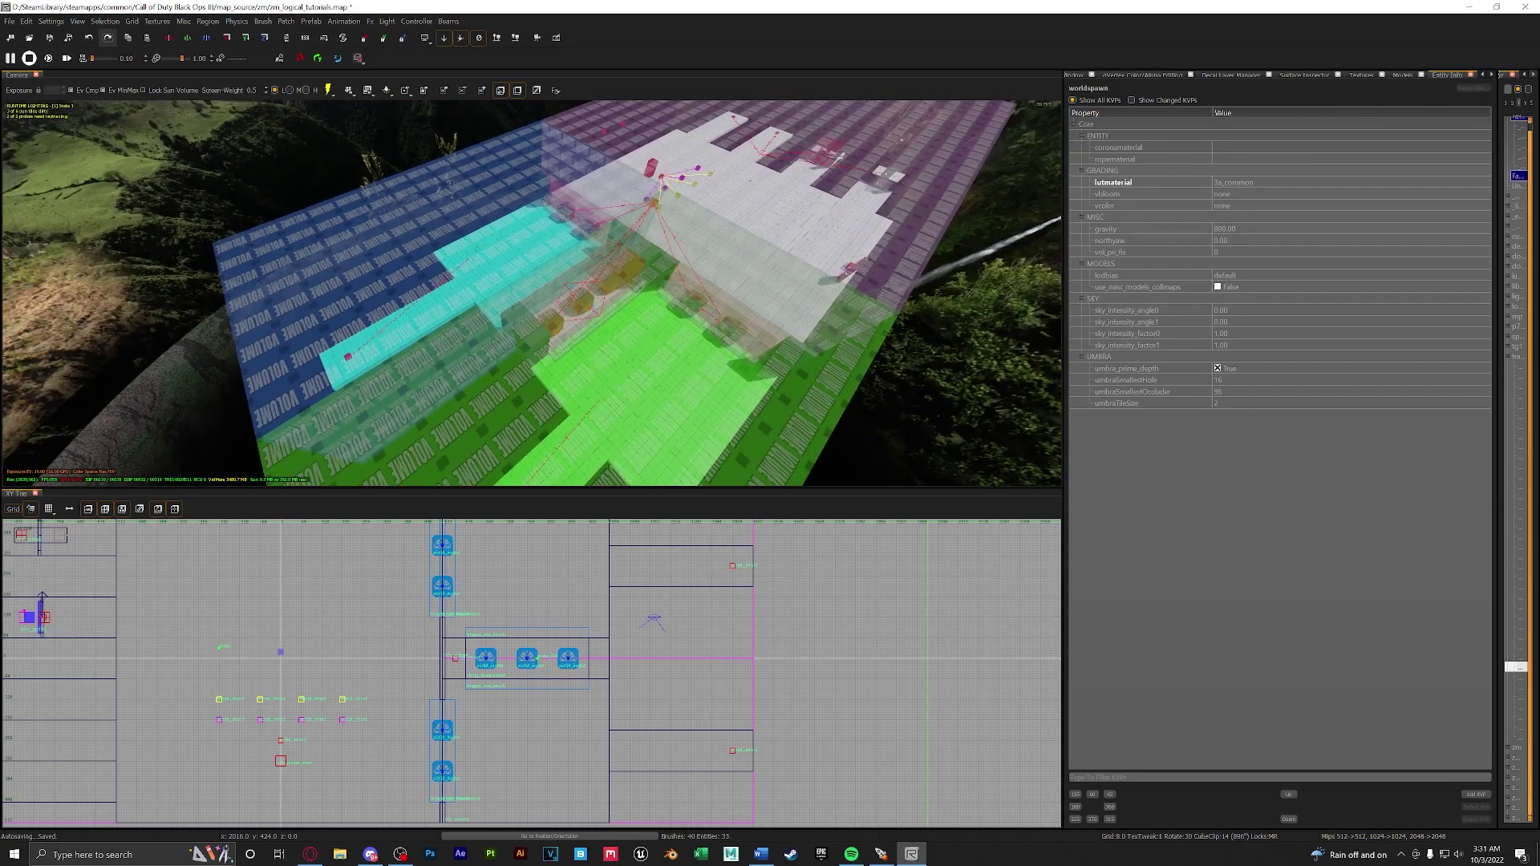
left_click(784, 180)
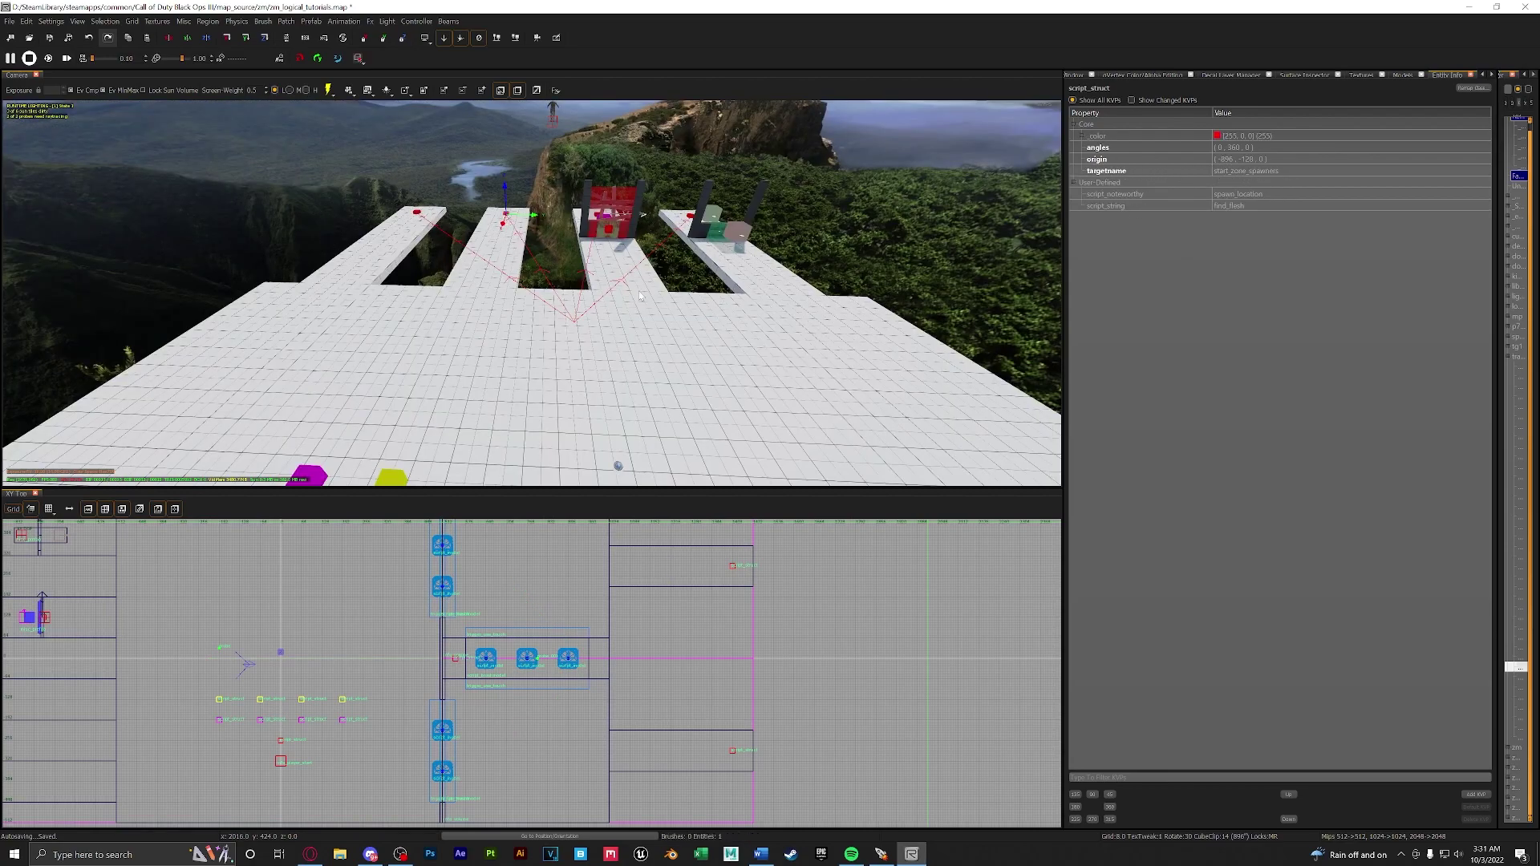
key("Escape")
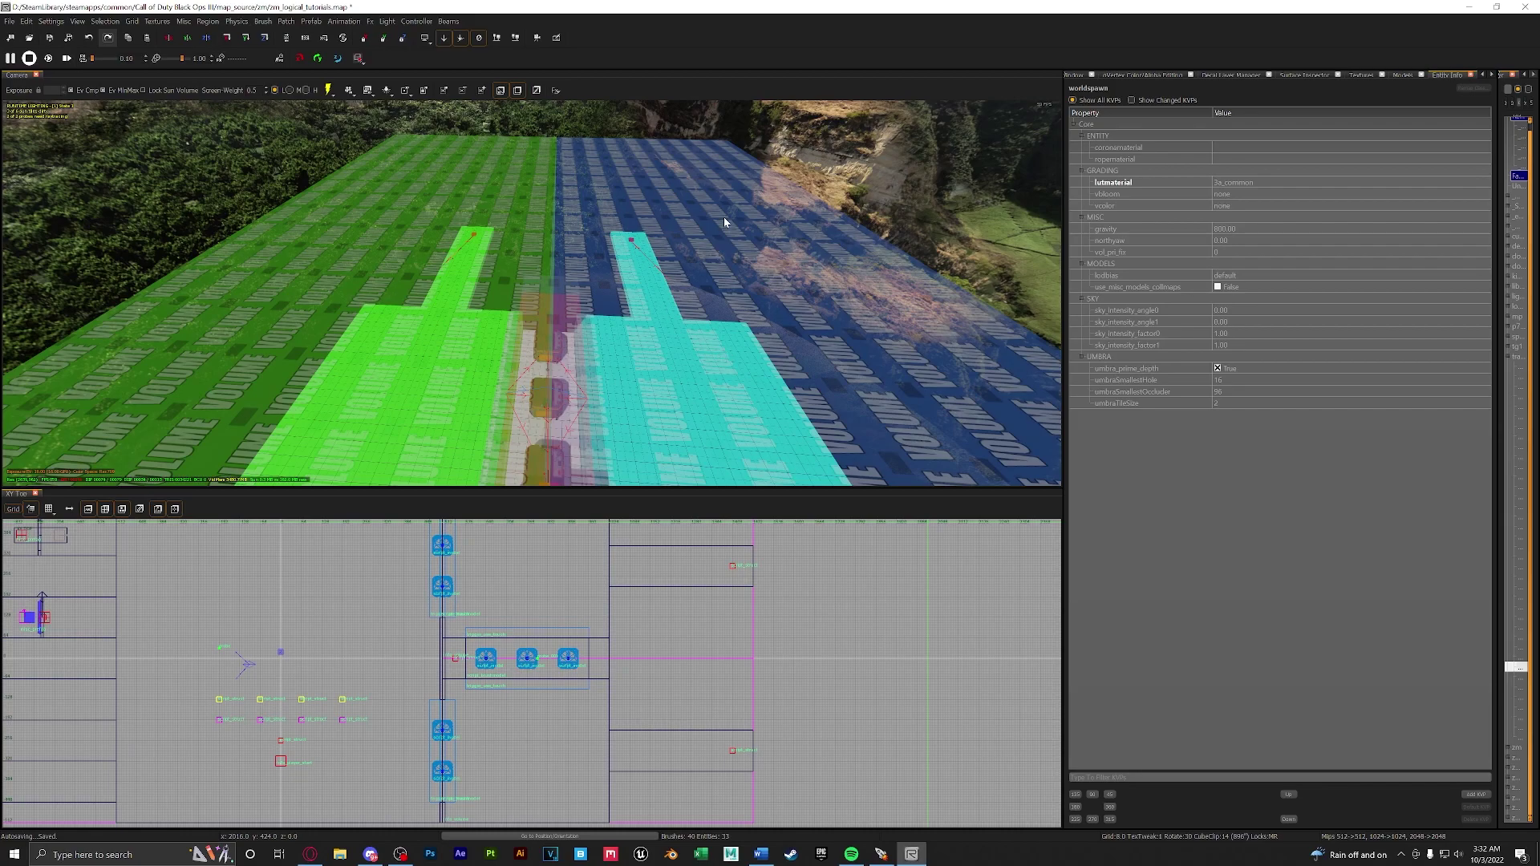
scroll(664, 294, "down", 5)
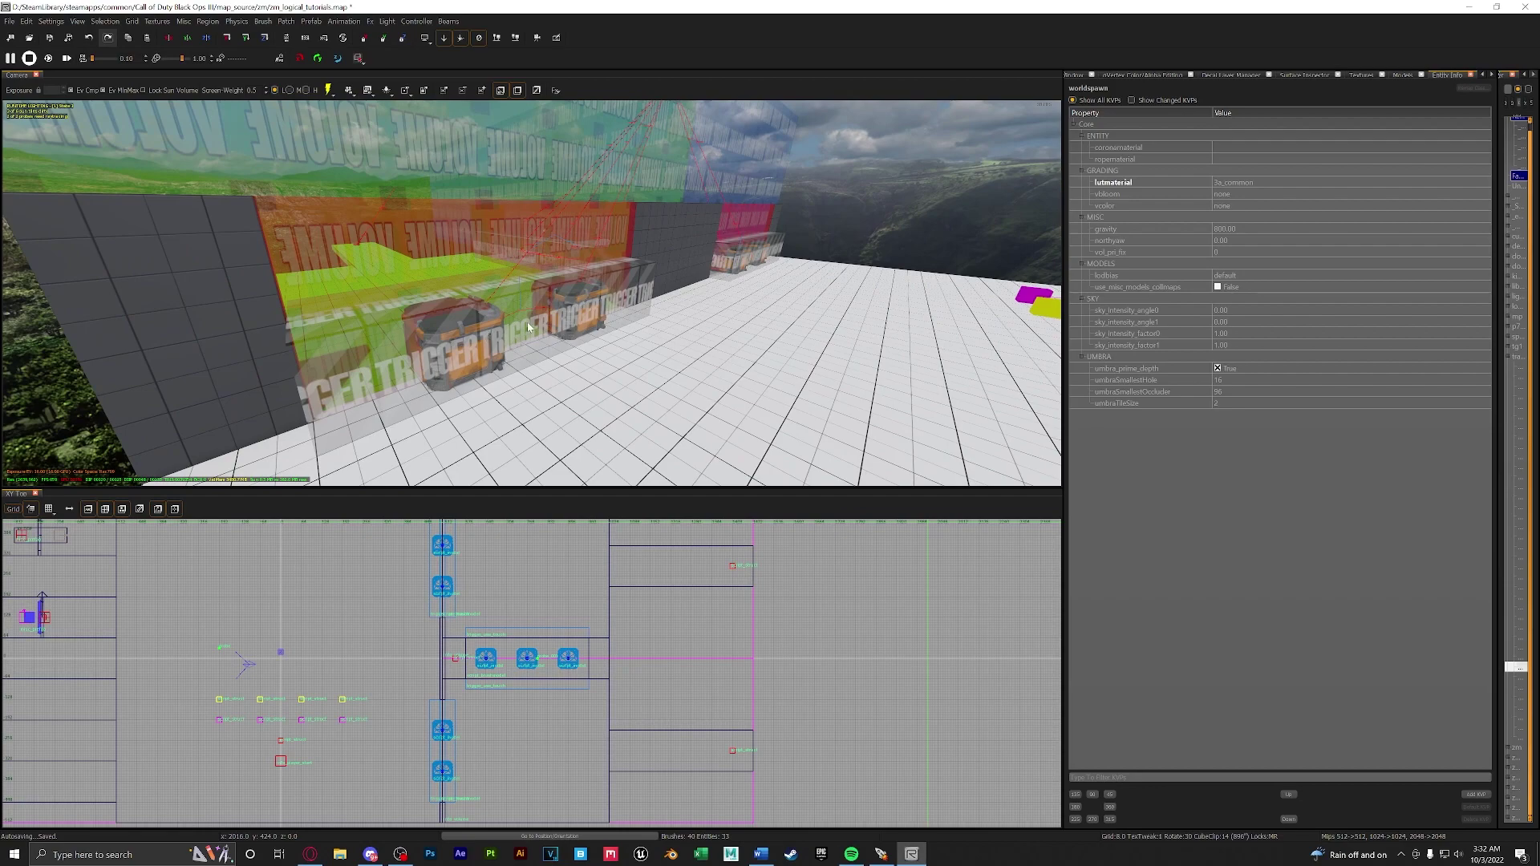
Step: Inspect the crate debris trigger's target and its script_flag activate_zone_2
left_click(526, 340)
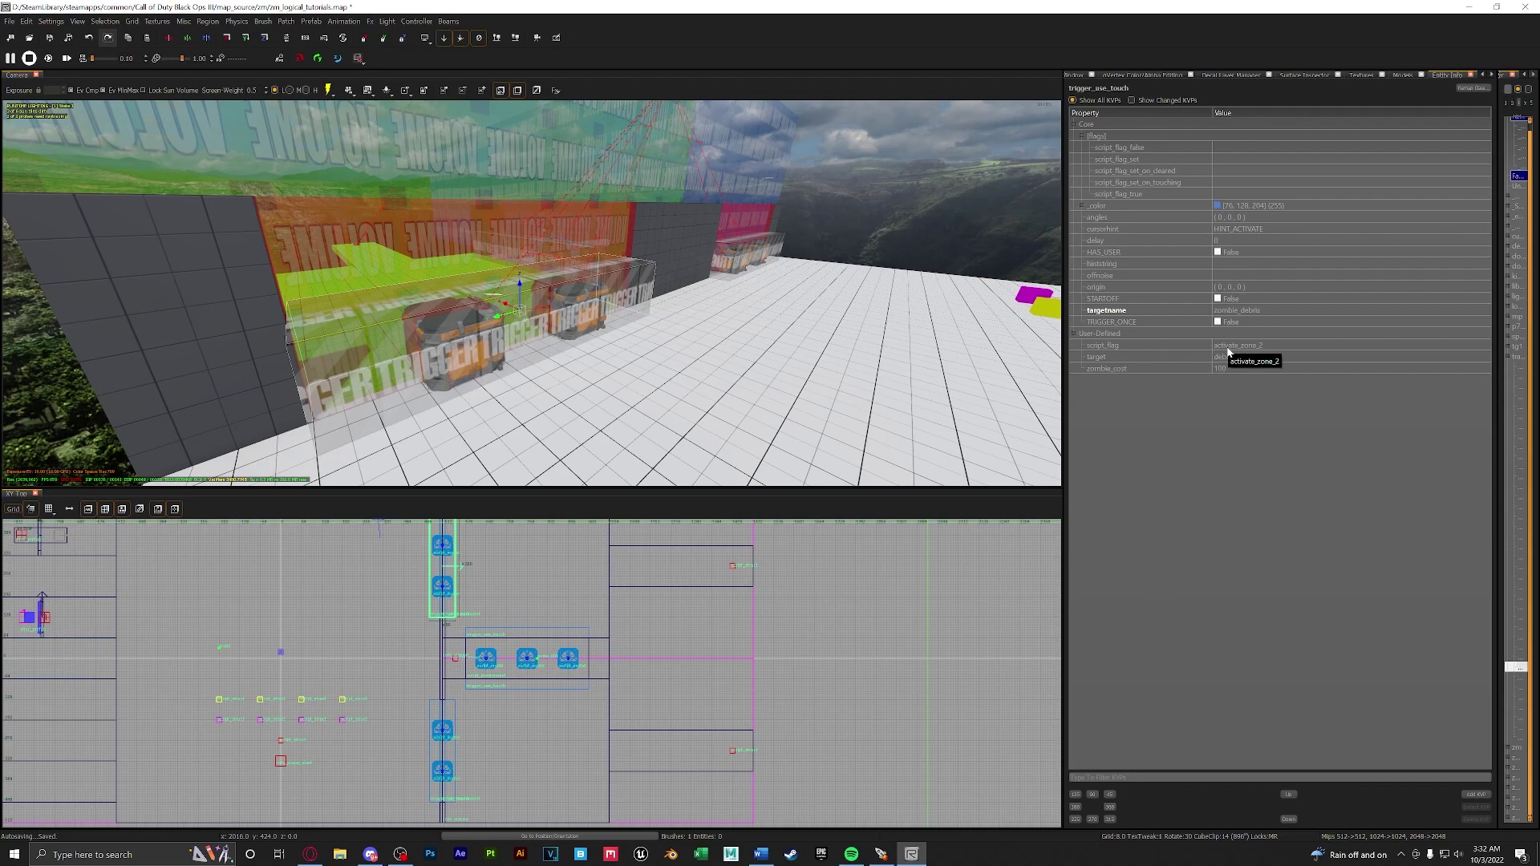
left_click(1104, 355)
left_click(1104, 345)
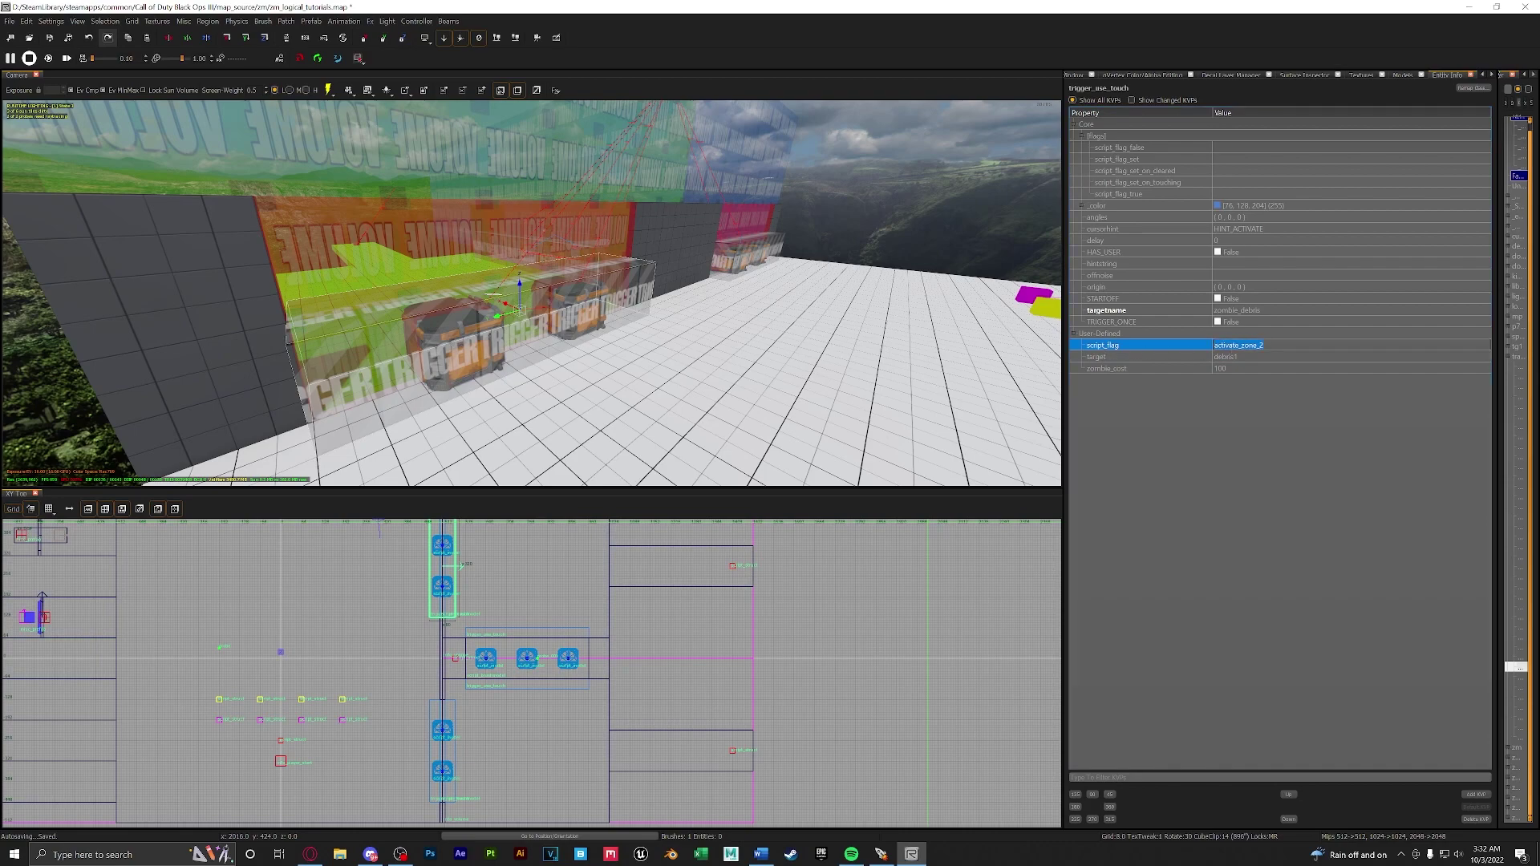
scroll(465, 226, "up", 2)
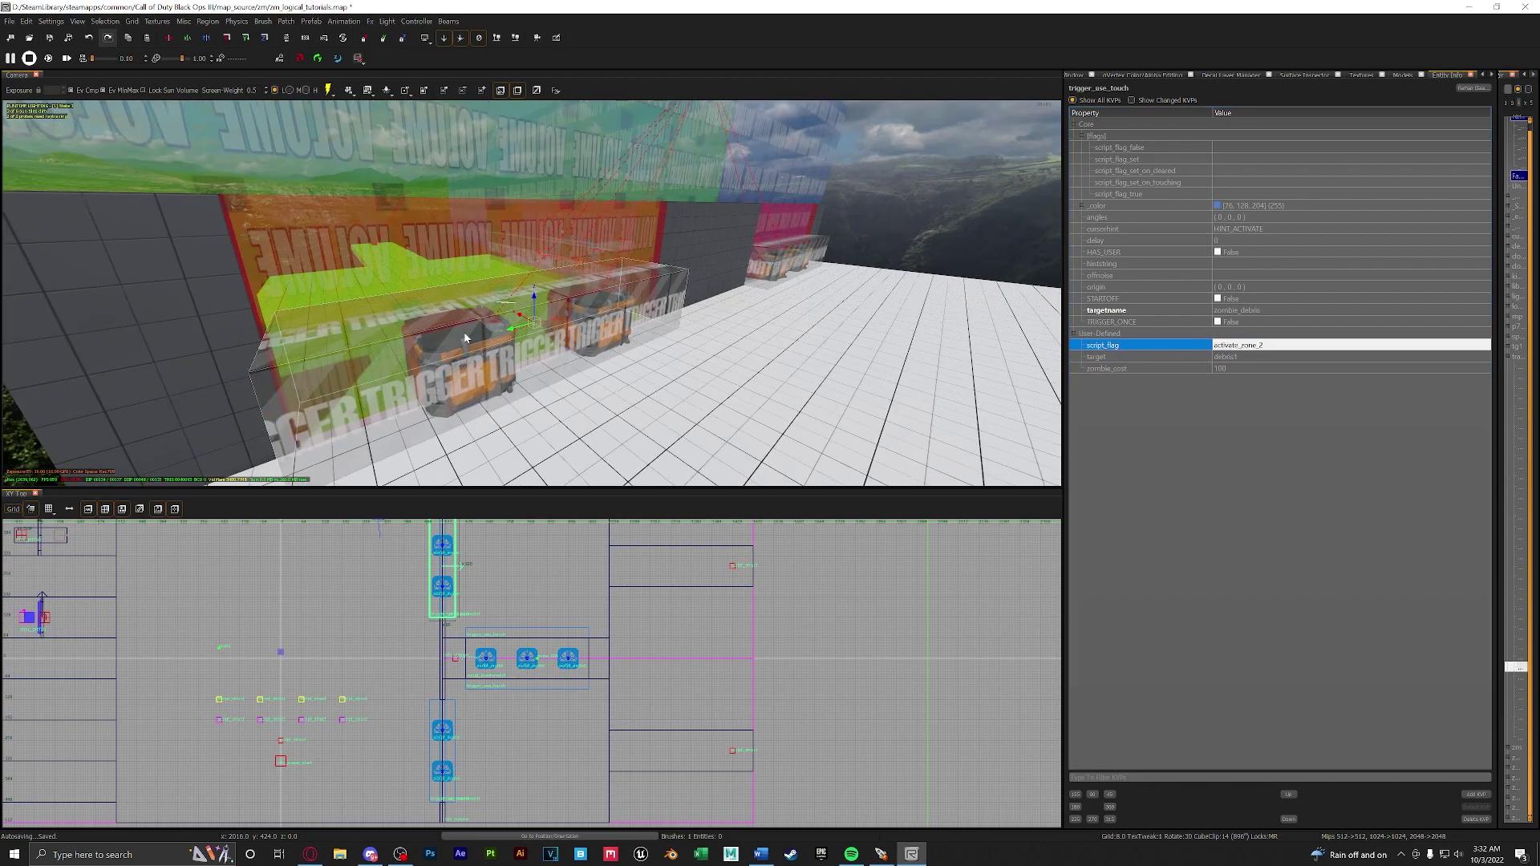
key("Escape")
Step: Review the other debris triggers, including the one beside the red column
right_click_drag(424, 181, 563, 335)
left_click(567, 347)
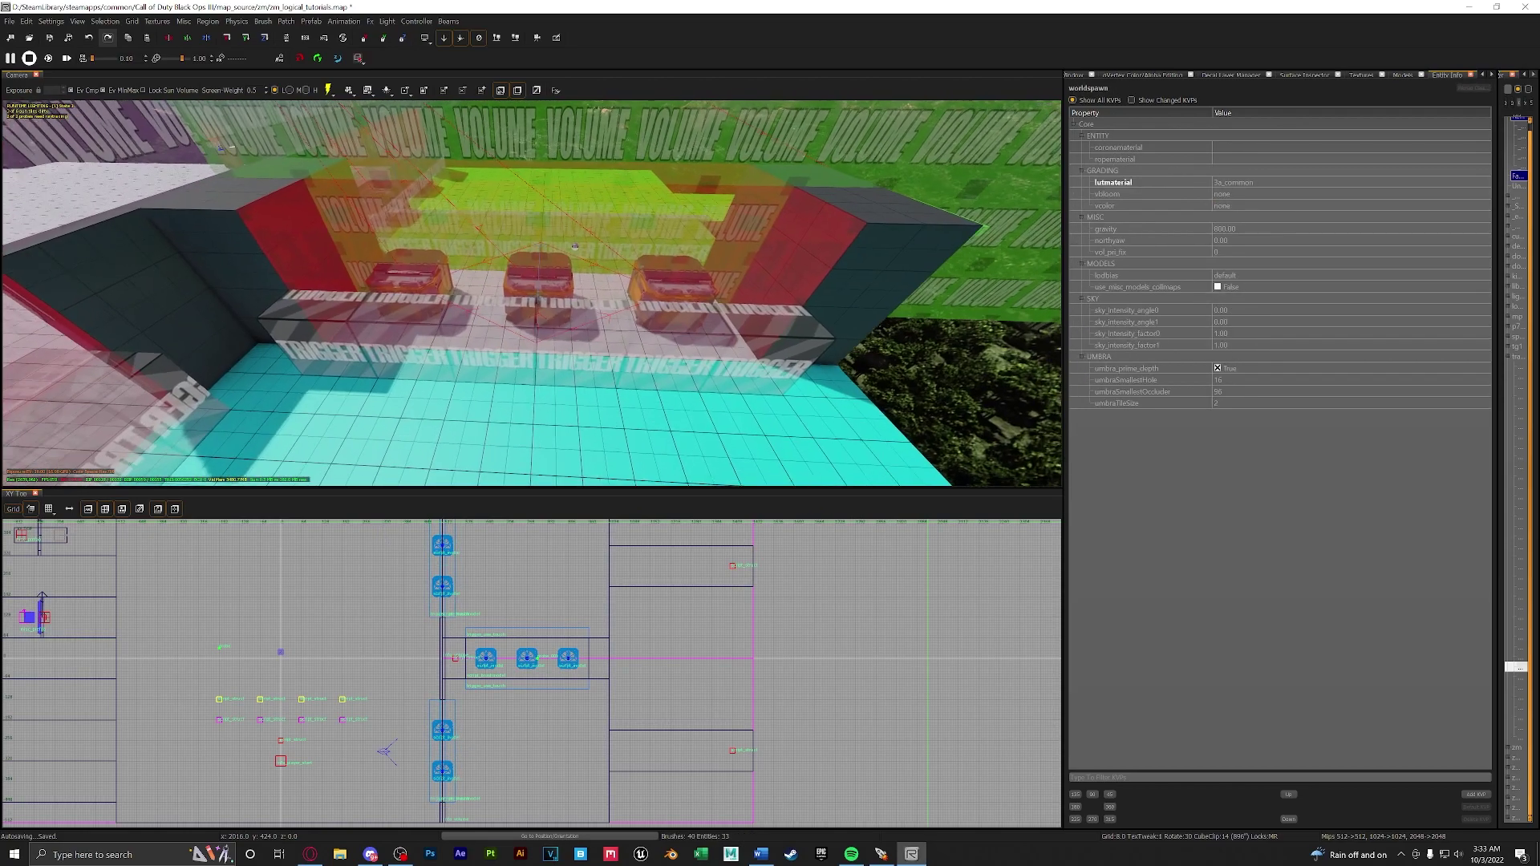
right_click_drag(491, 343, 502, 352)
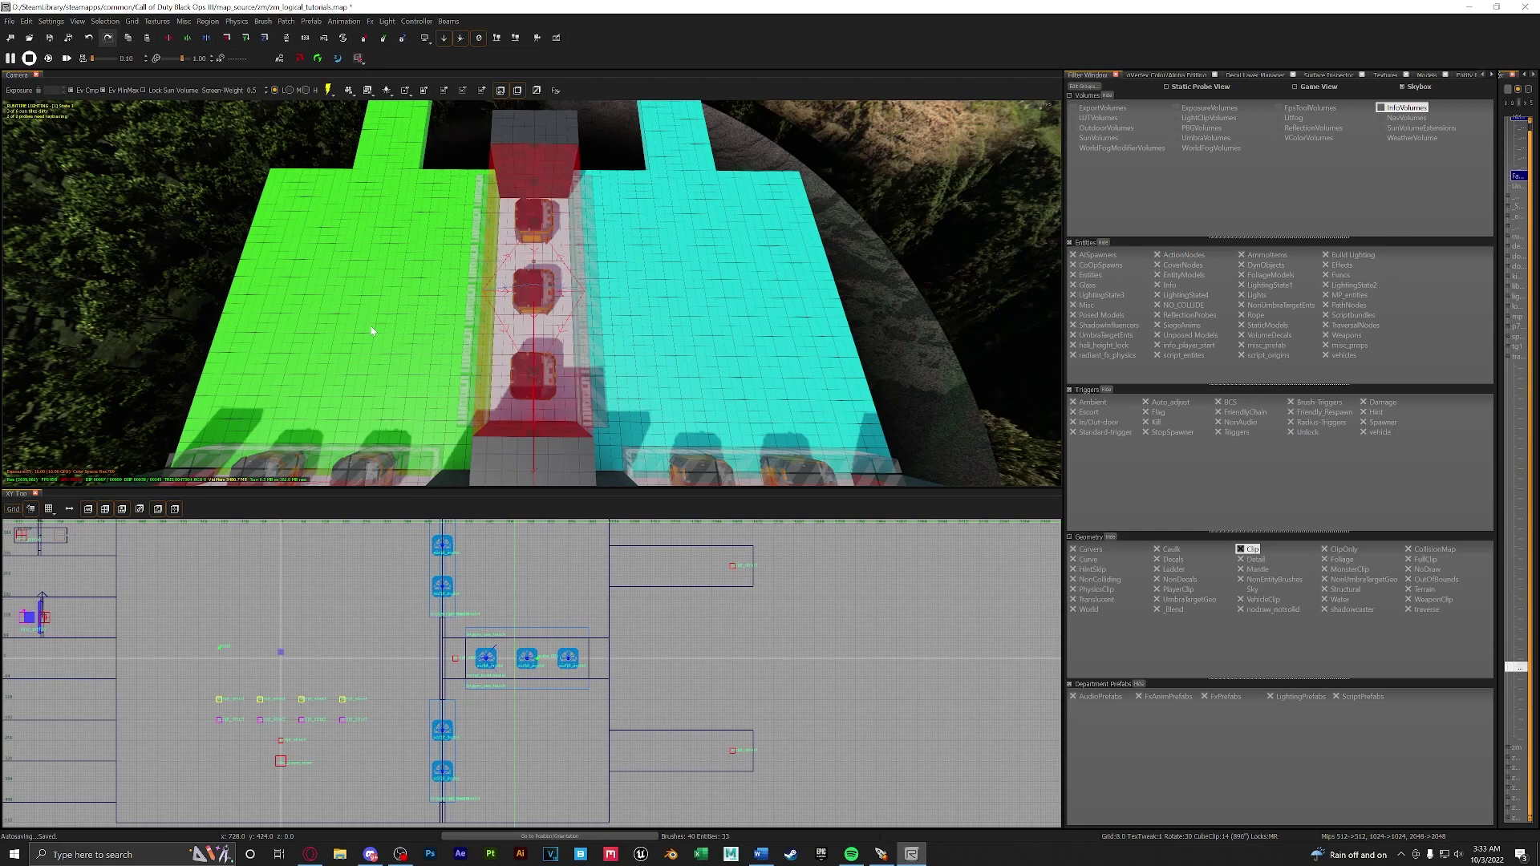
left_click(474, 318, "shift")
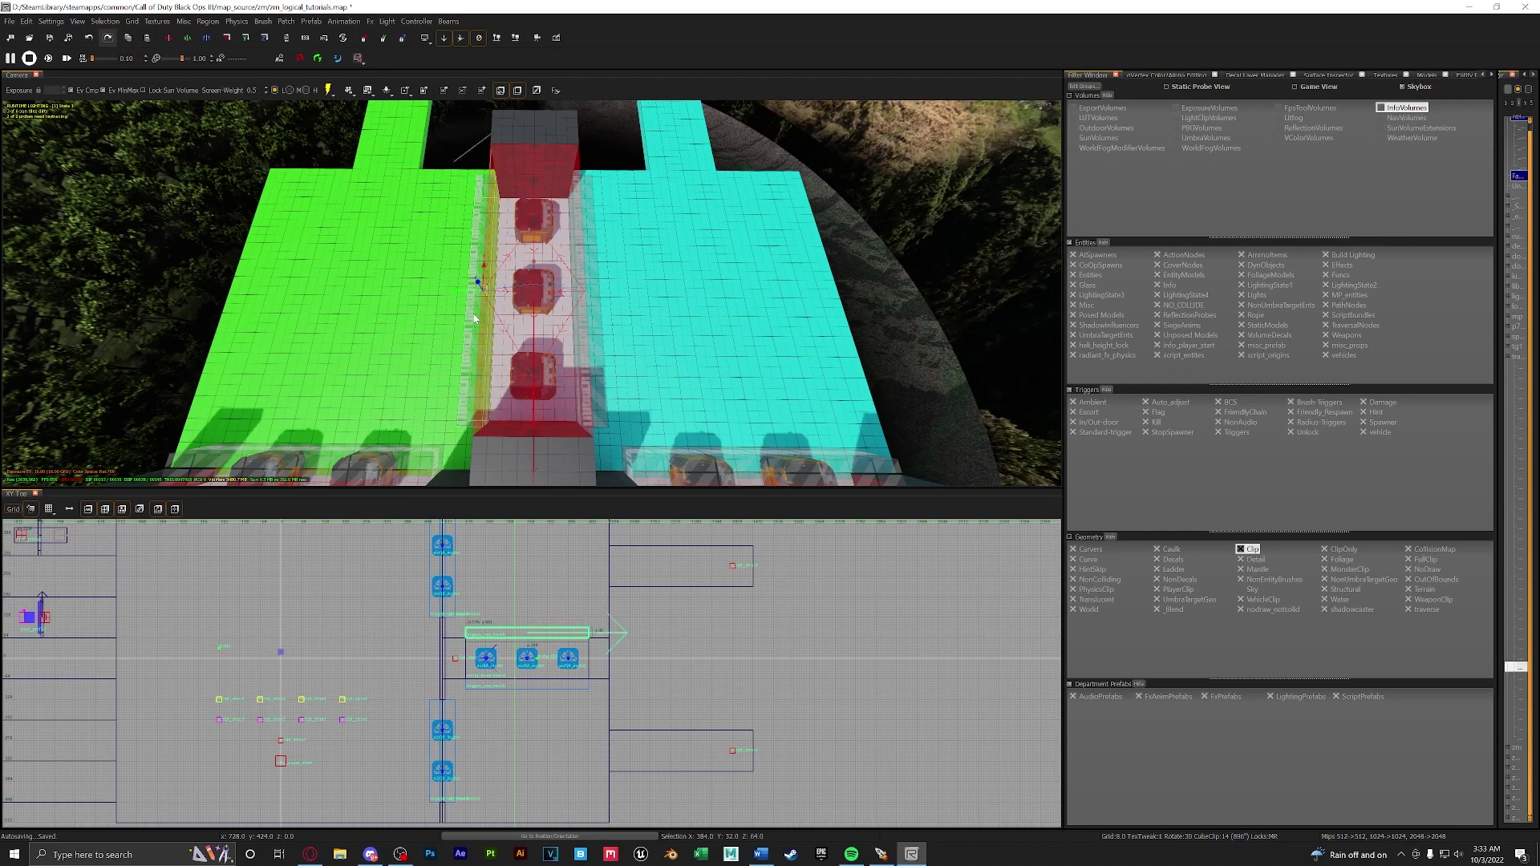
key("n")
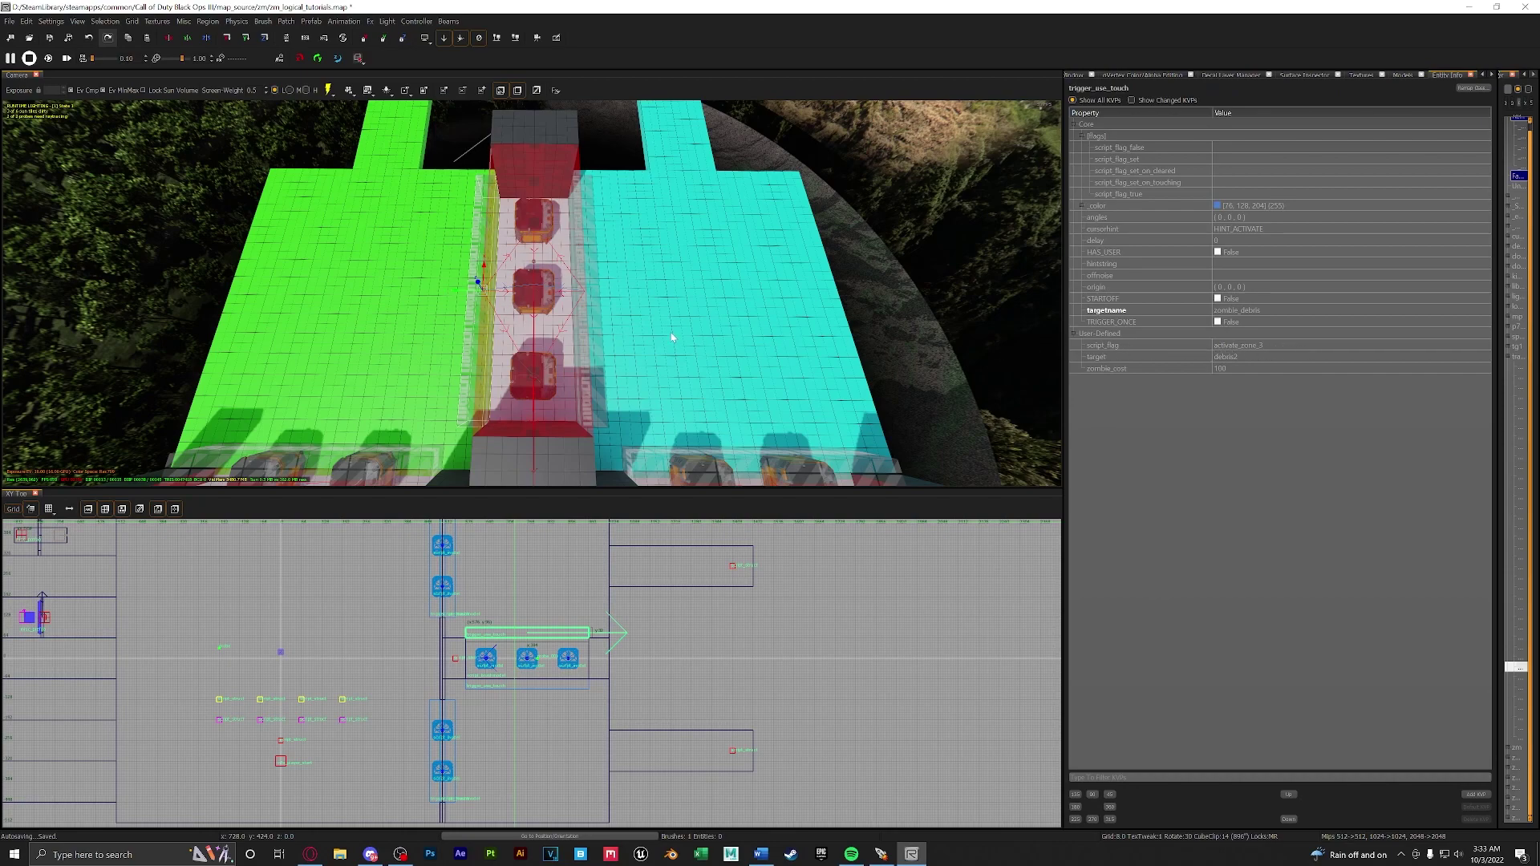
key("Escape")
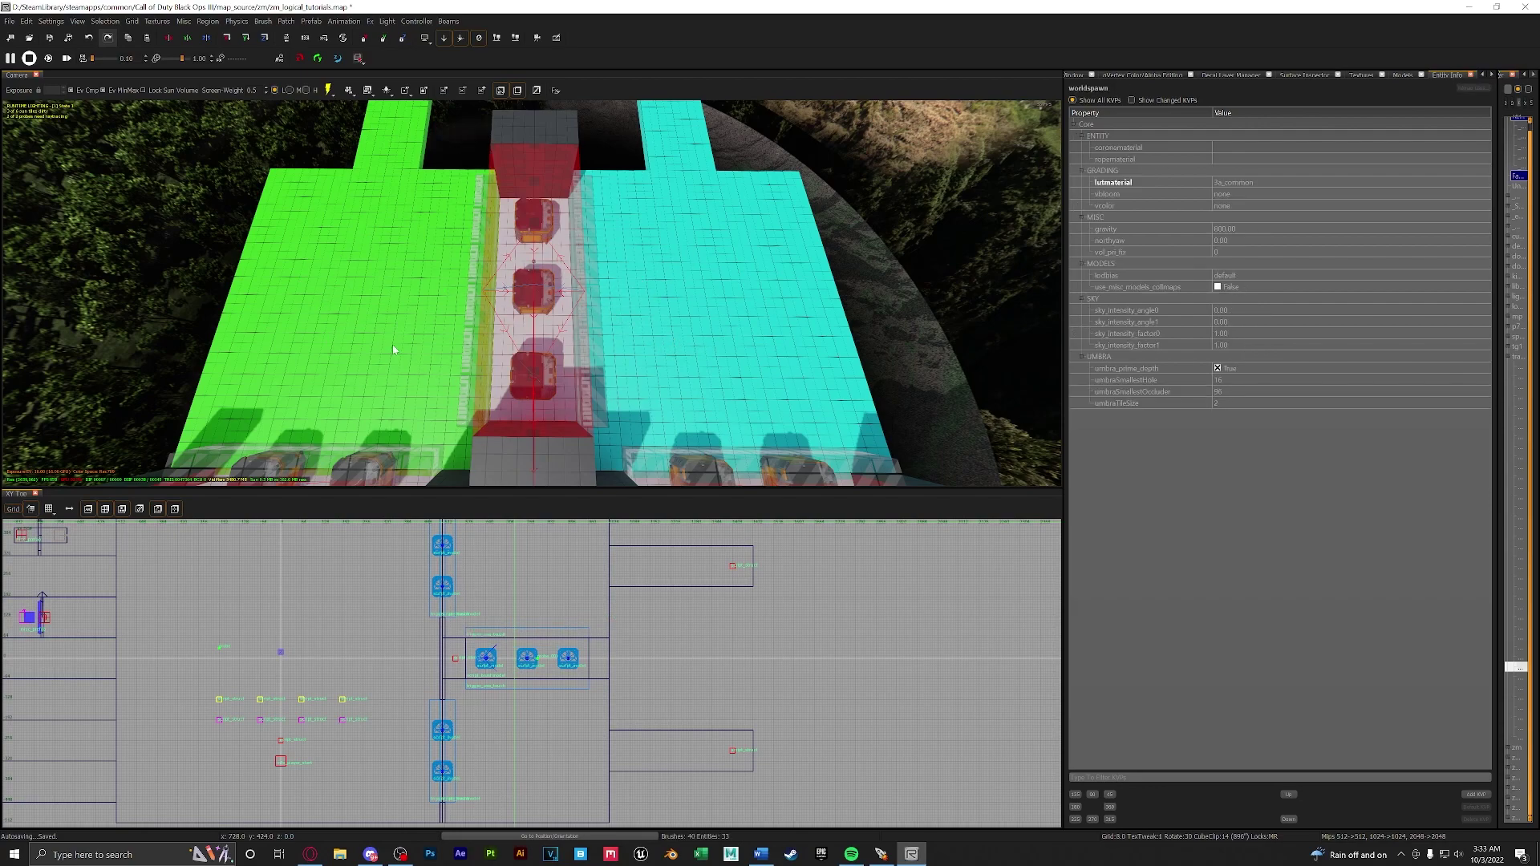
left_click(596, 302)
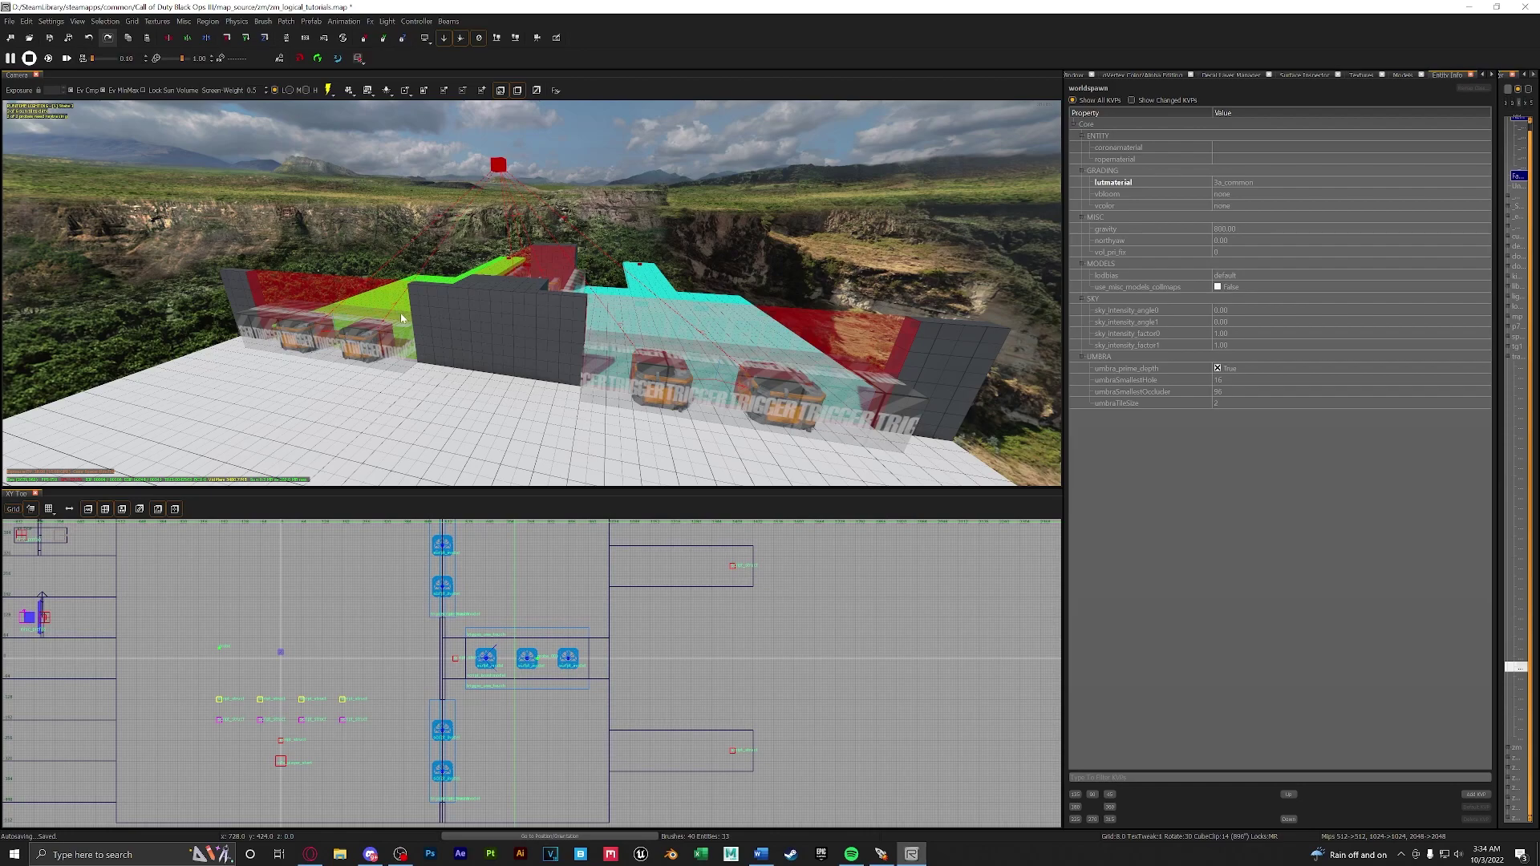
Step: Save the map, then open the zm_logical_tutorials map folder at scripts\zm
key("ctrl+s")
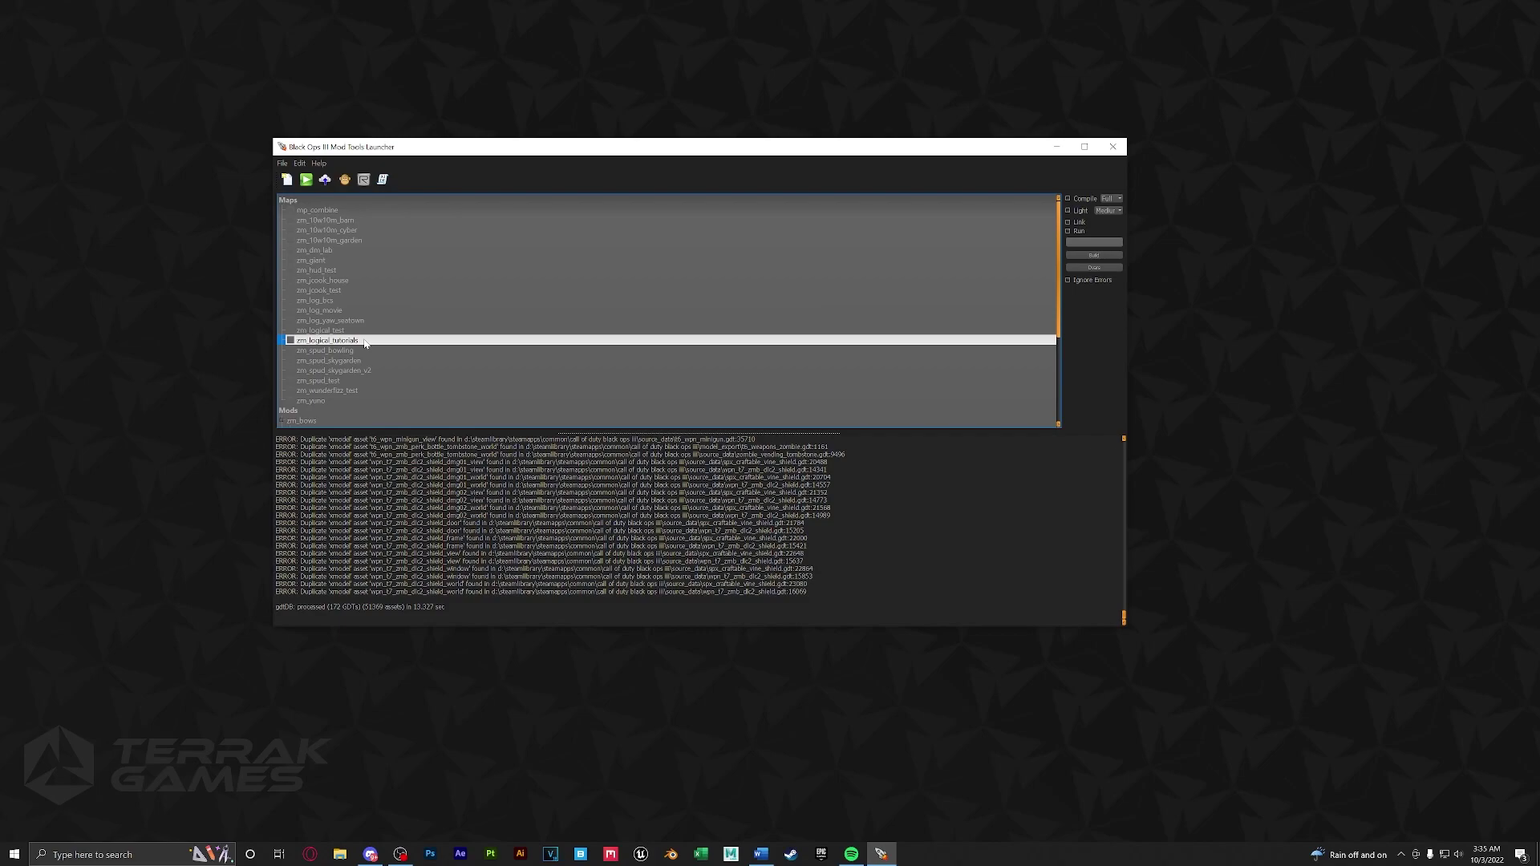
right_click(365, 342)
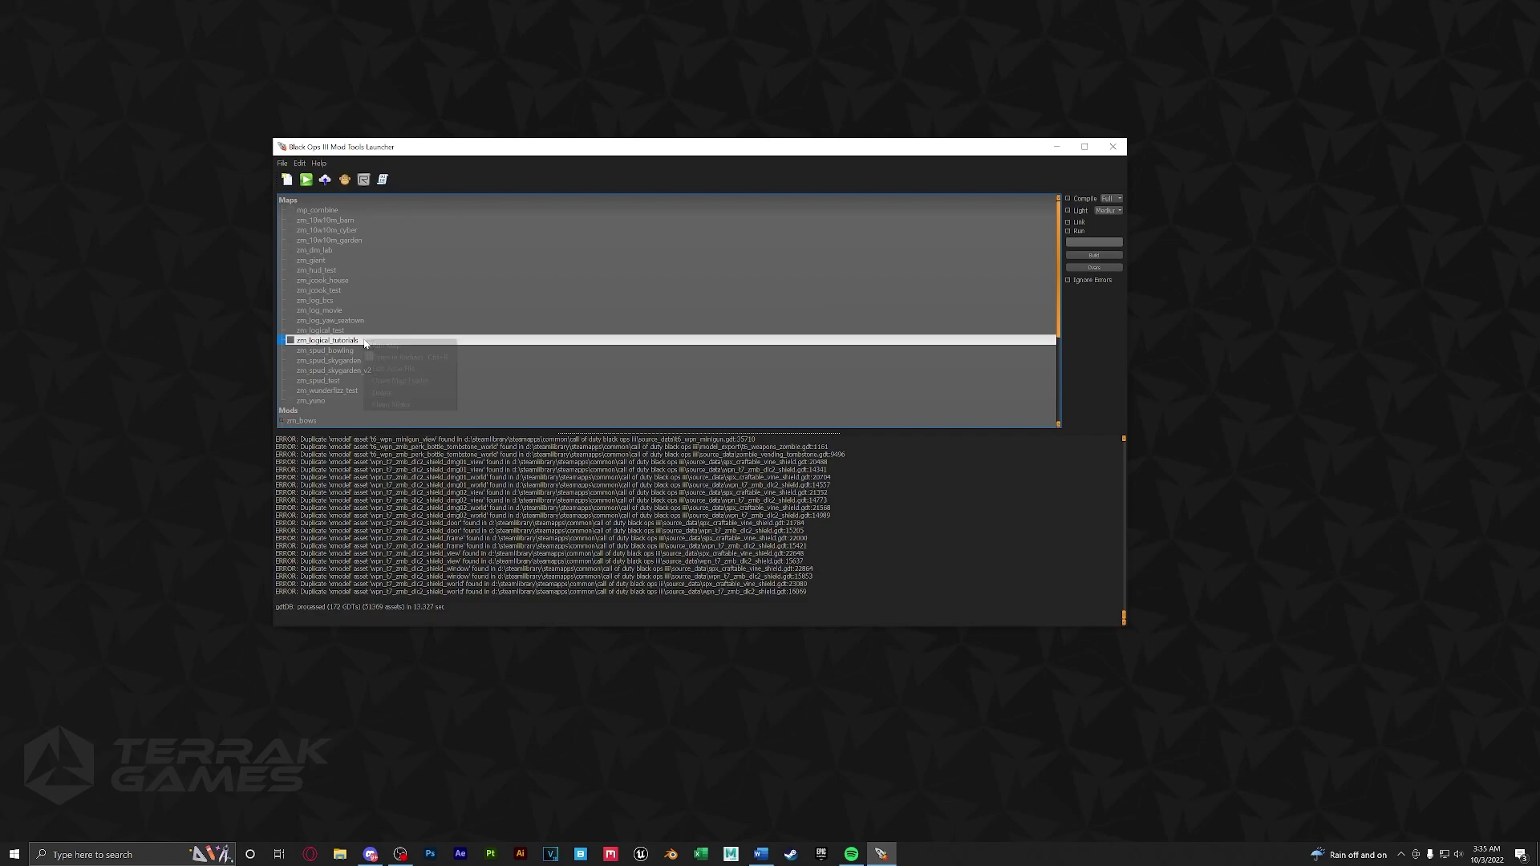
left_click(441, 382)
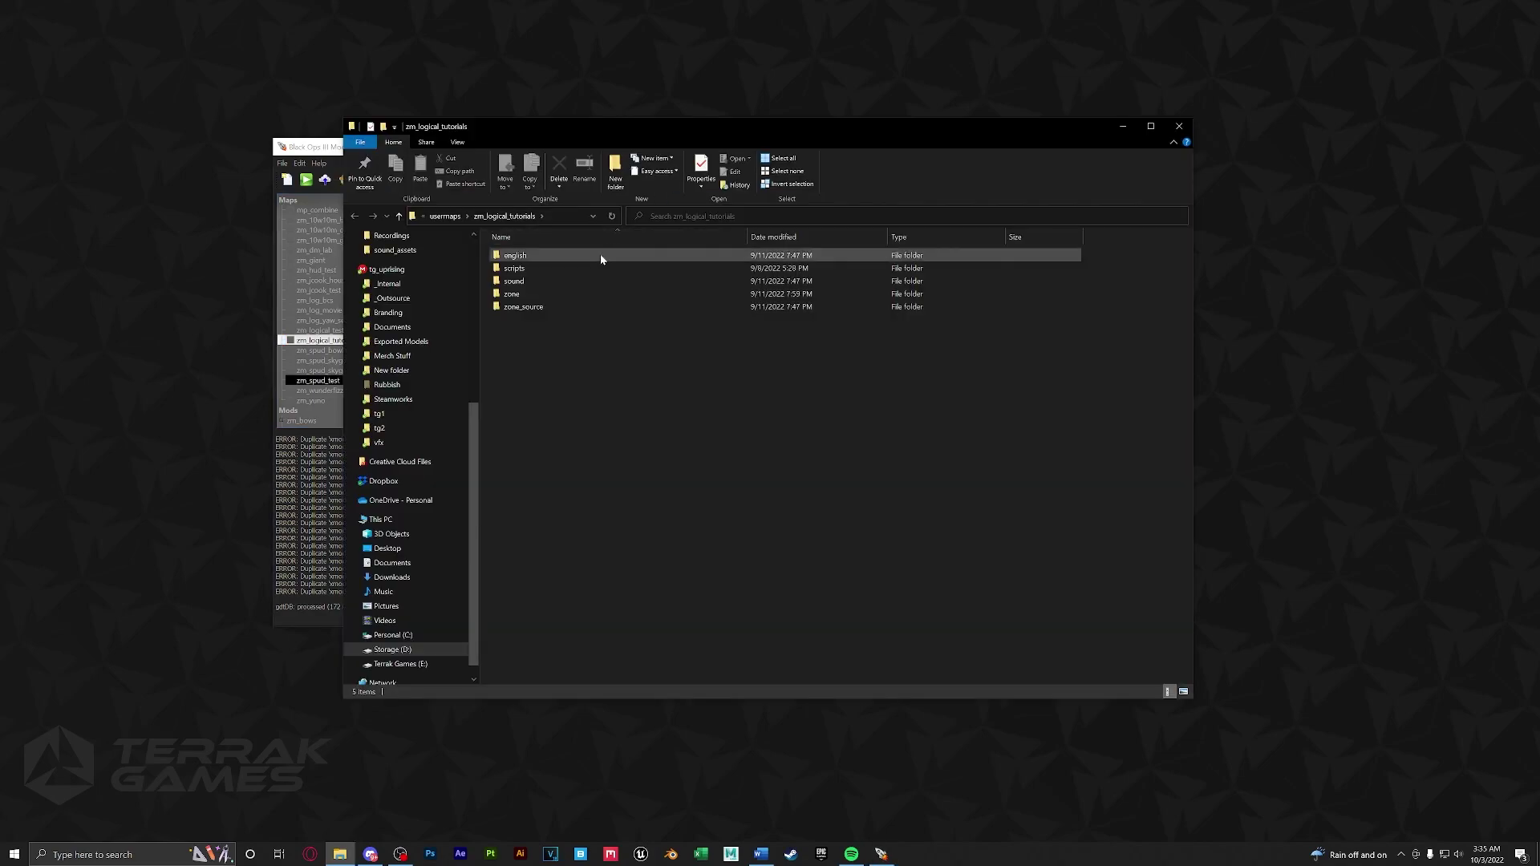
double_click(522, 269)
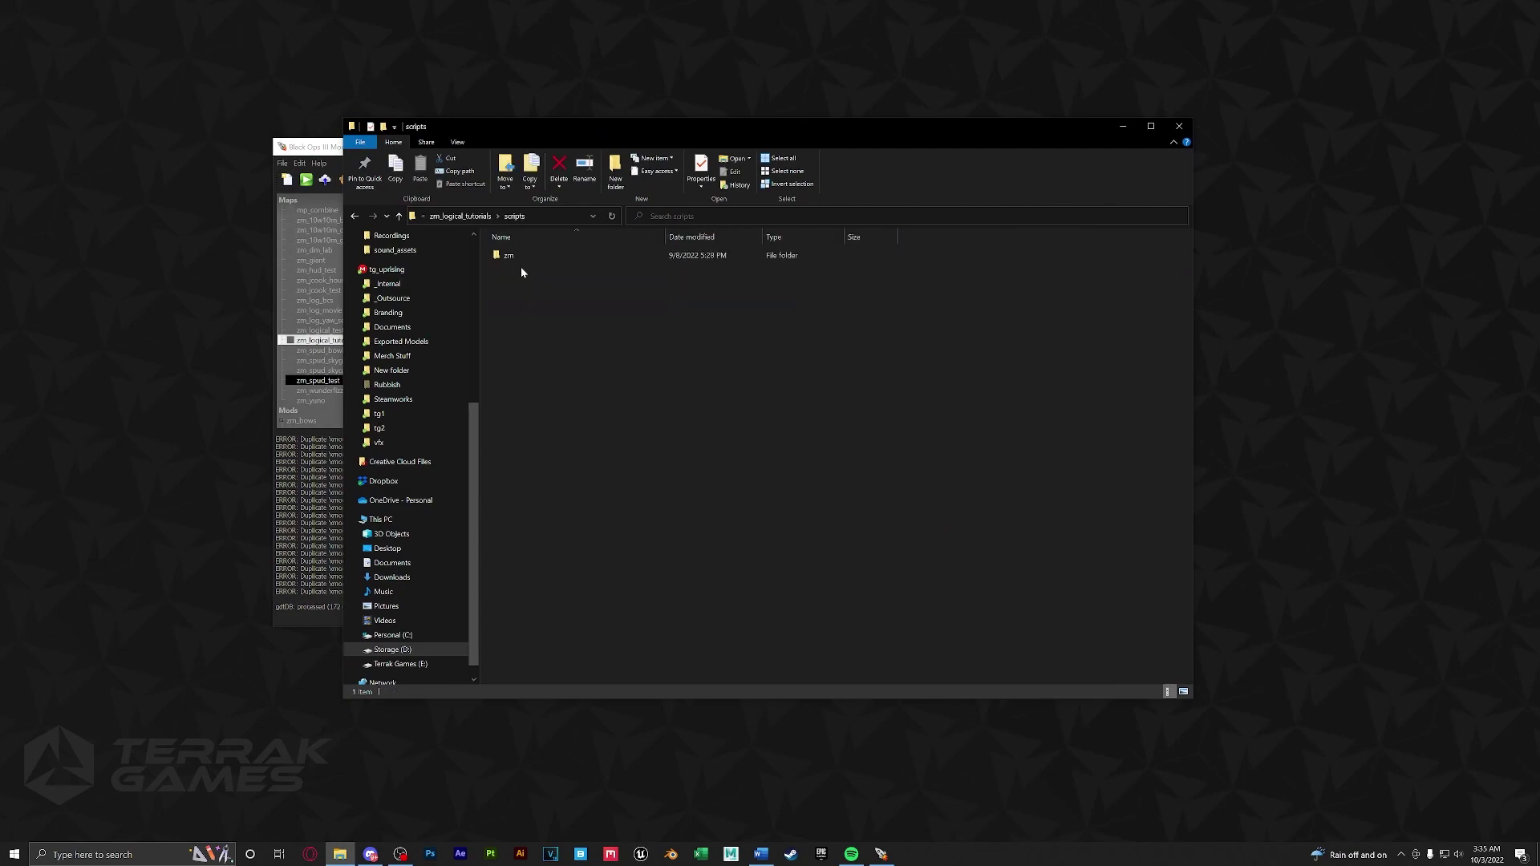
double_click(516, 255)
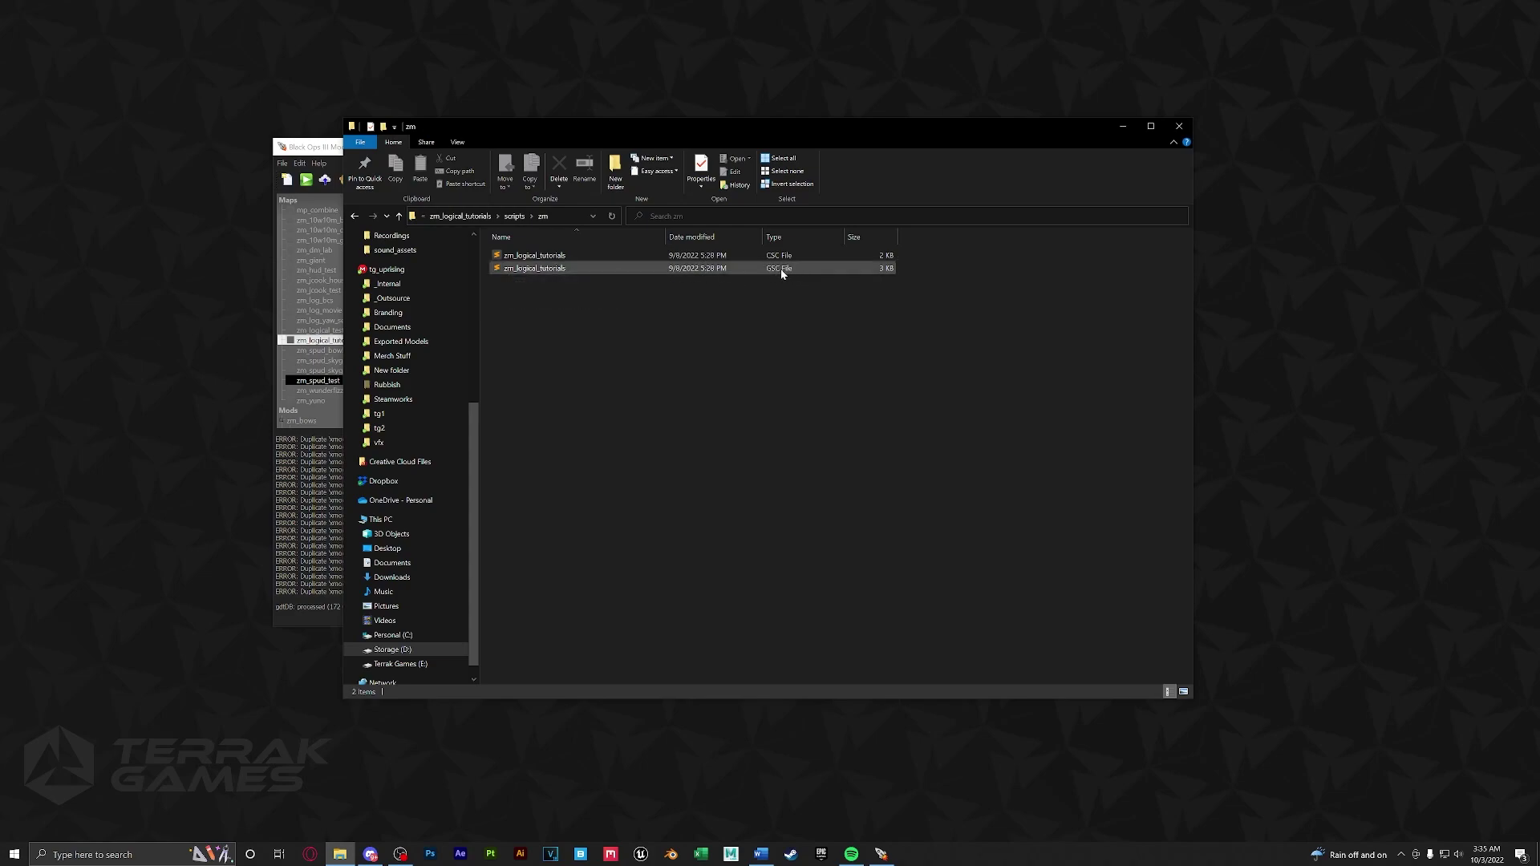
Step: Open zm_logical_tutorials.gsc and paste a zm_zonemgr::add_adjacent_zone call on line 79
double_click(535, 269)
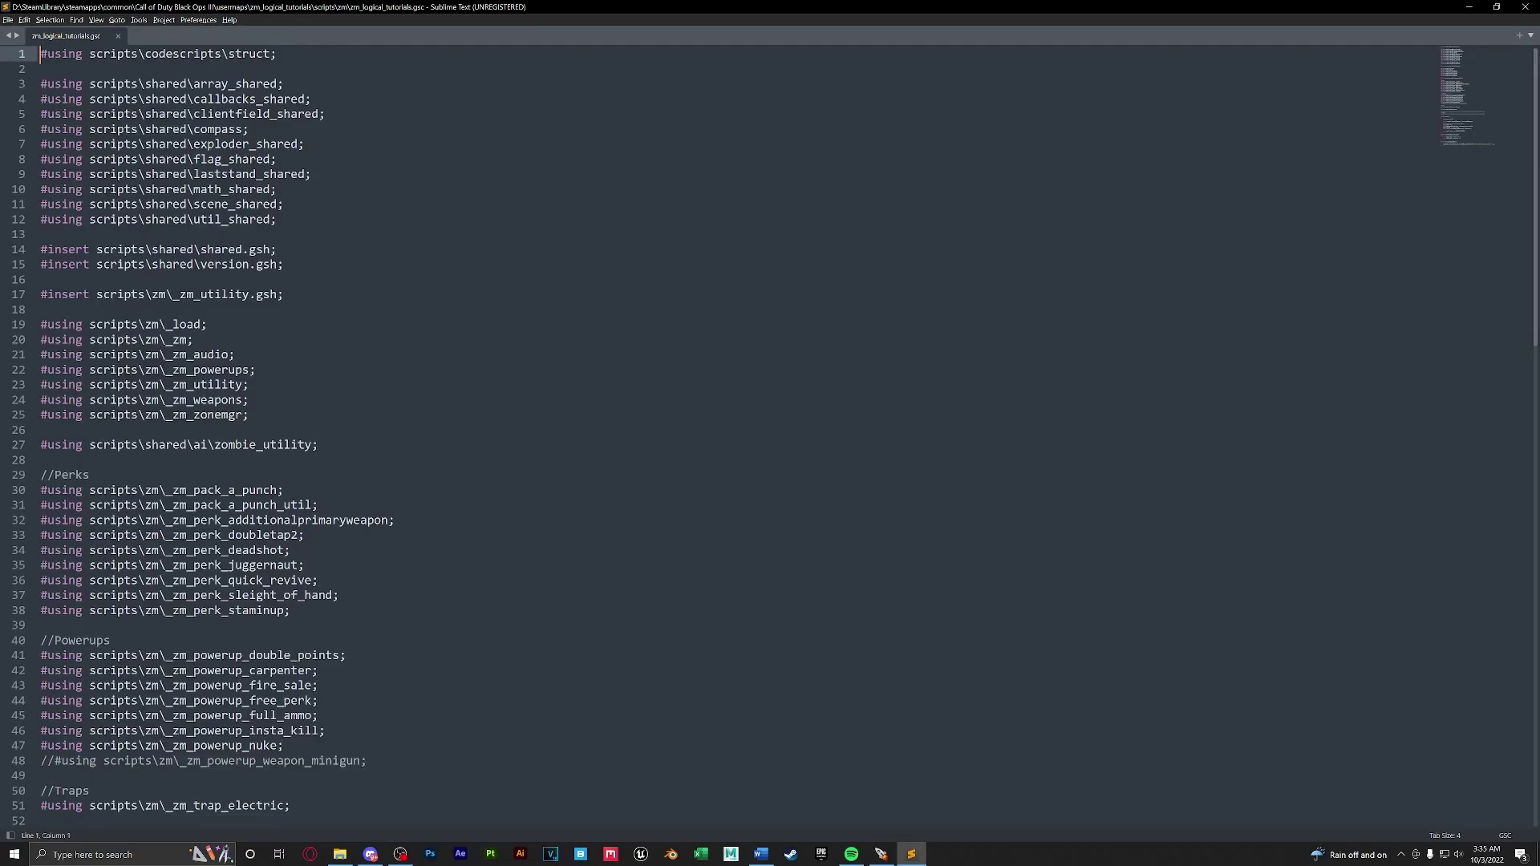
scroll(770, 433, "down", 16)
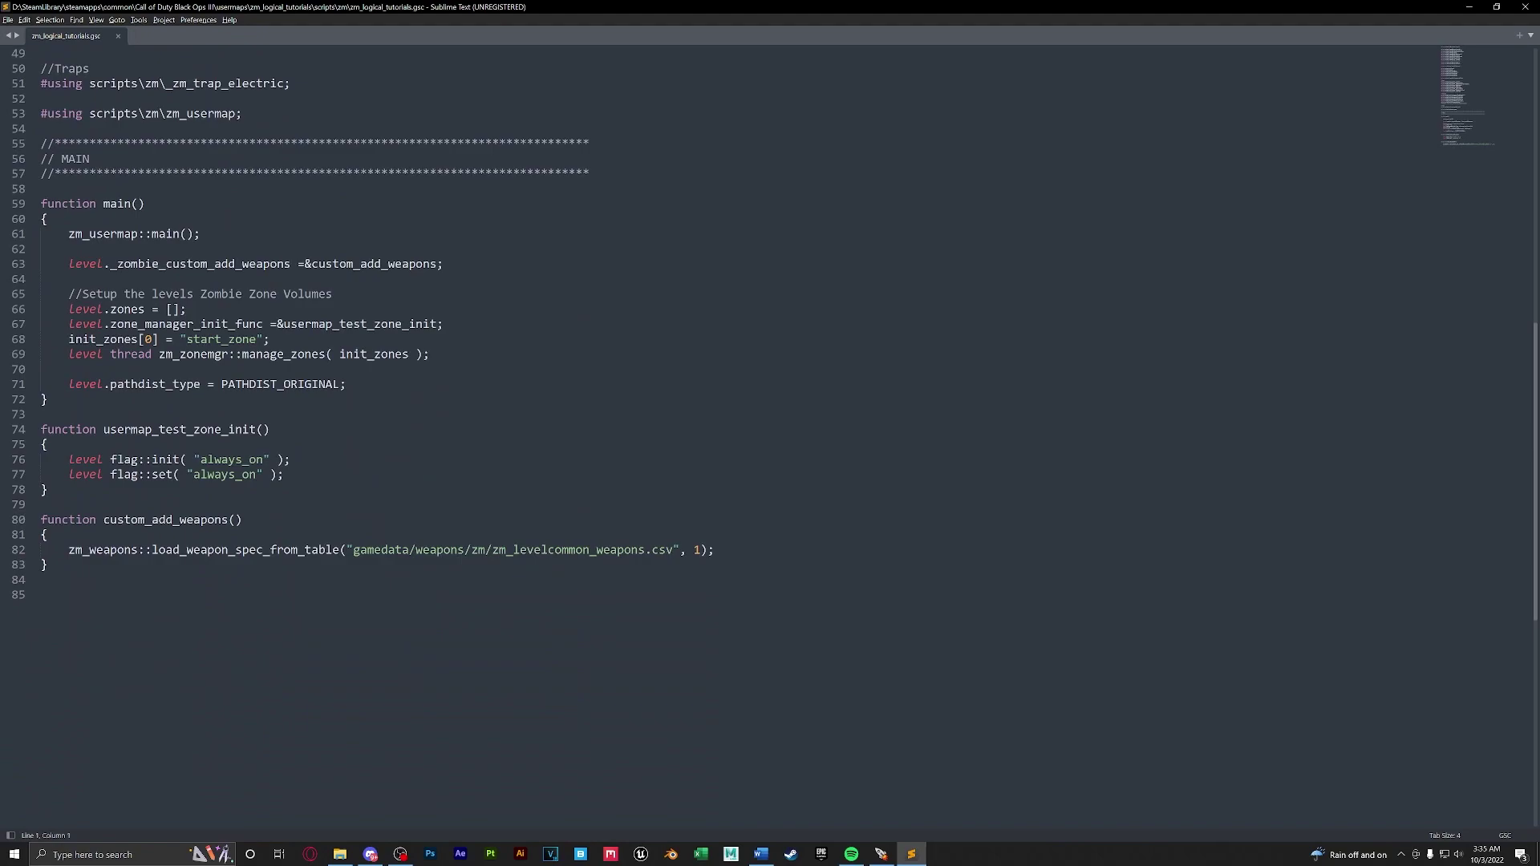
left_click_drag(104, 429, 257, 429)
left_click(283, 474)
left_click_drag(69, 474, 285, 475)
left_click(285, 475)
key("Return")
key("Return")
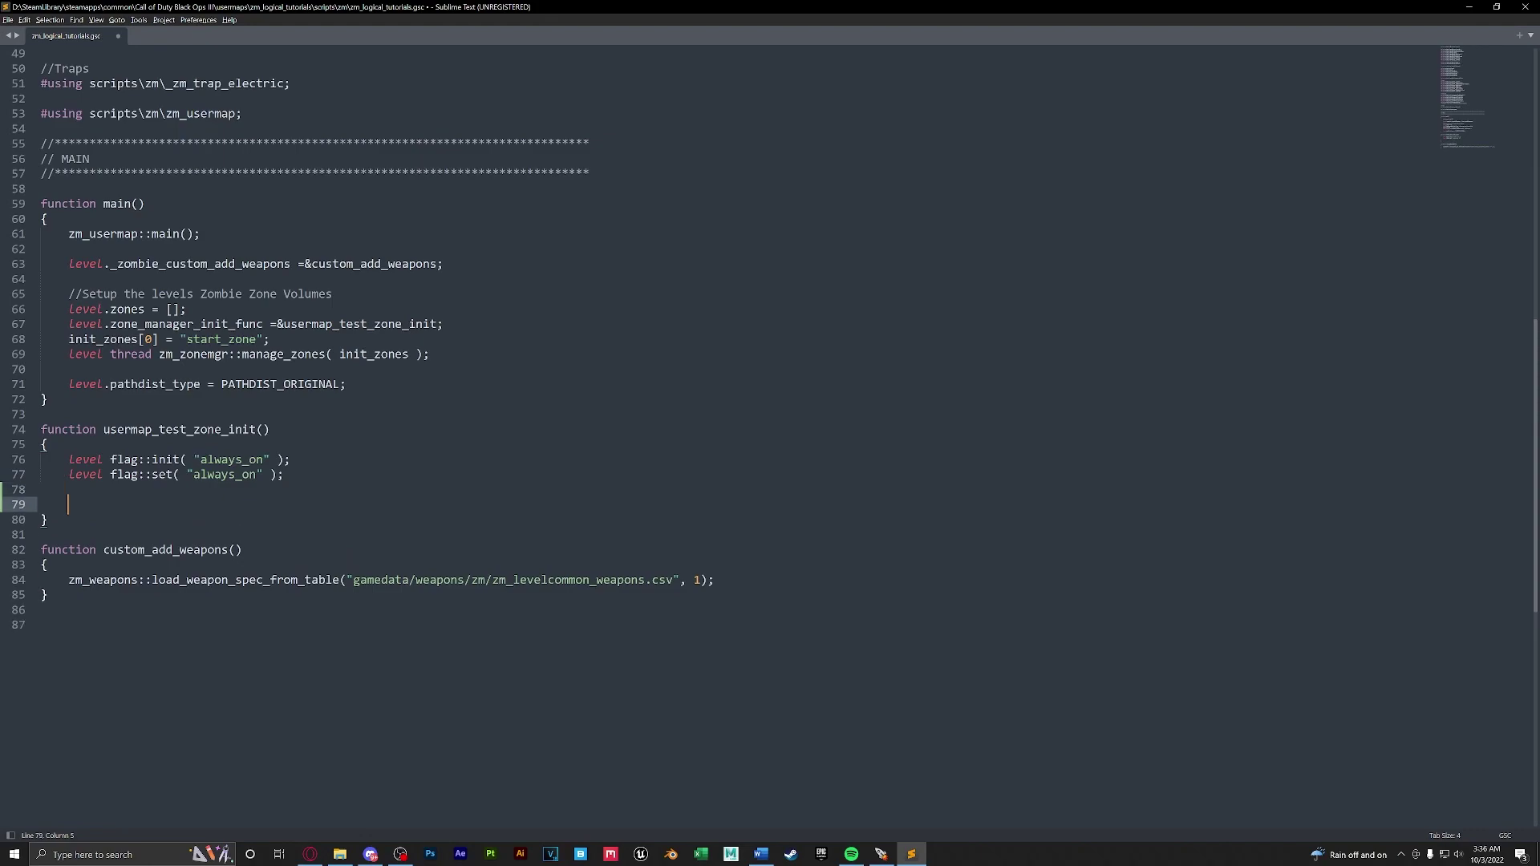
type("zm_zonemgr::add_adjacent_zone( \"ZONE_TARGETNAME\", \"SECOND_ZONE_TARGETNAME\", \"SCRIPT_FLAG_ENTER_SECOND_ZONE\" );")
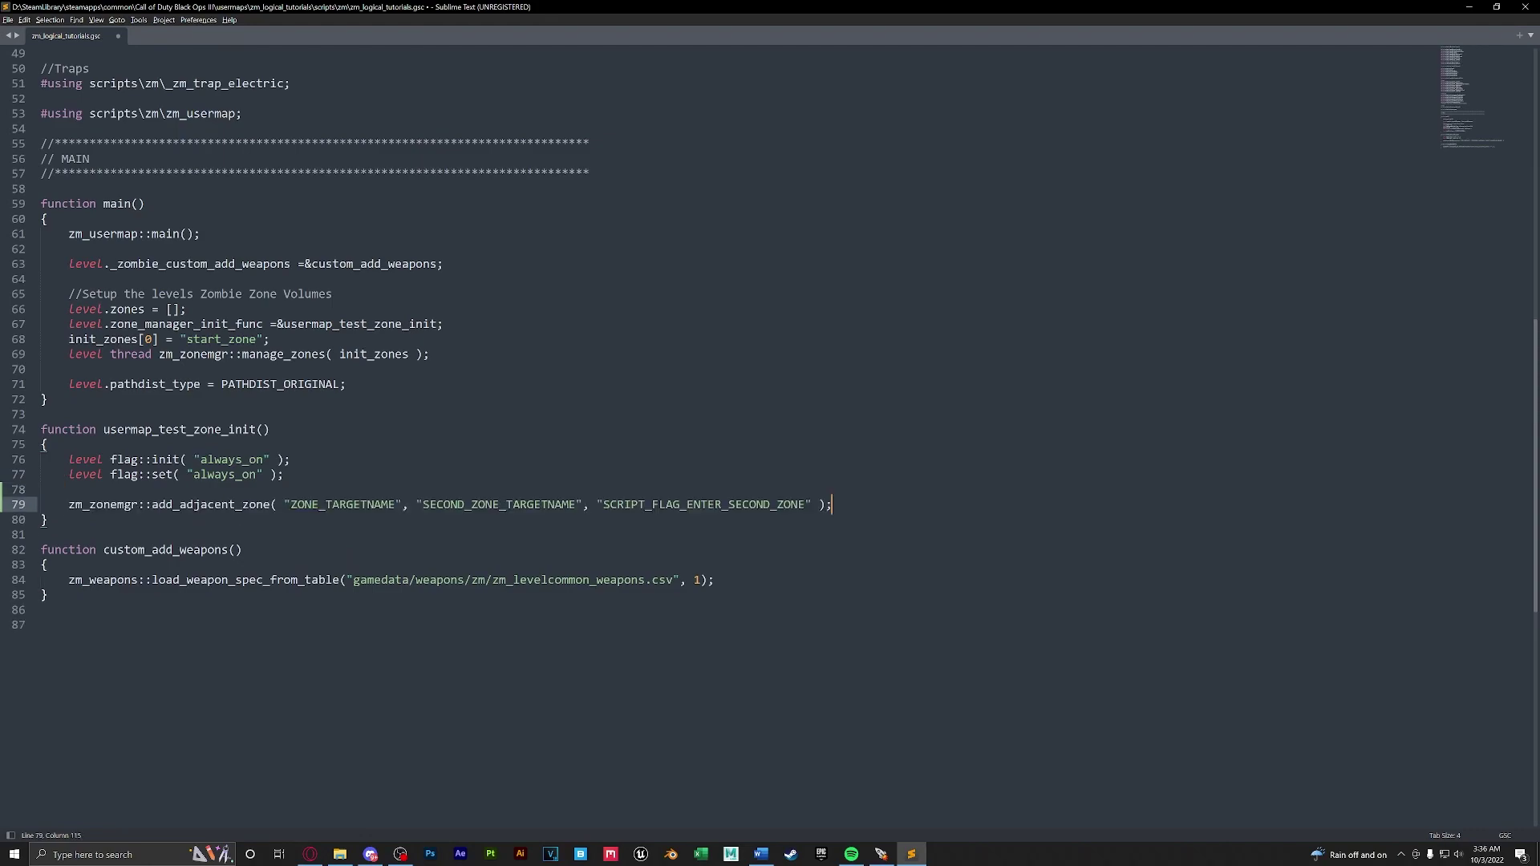
Step: Review the call's placeholders: ZONE_TARGETNAME, SECOND_ZONE_TARGETNAME and SCRIPT_FLAG_ENTER_SECOND_ZONE
double_click(76, 506)
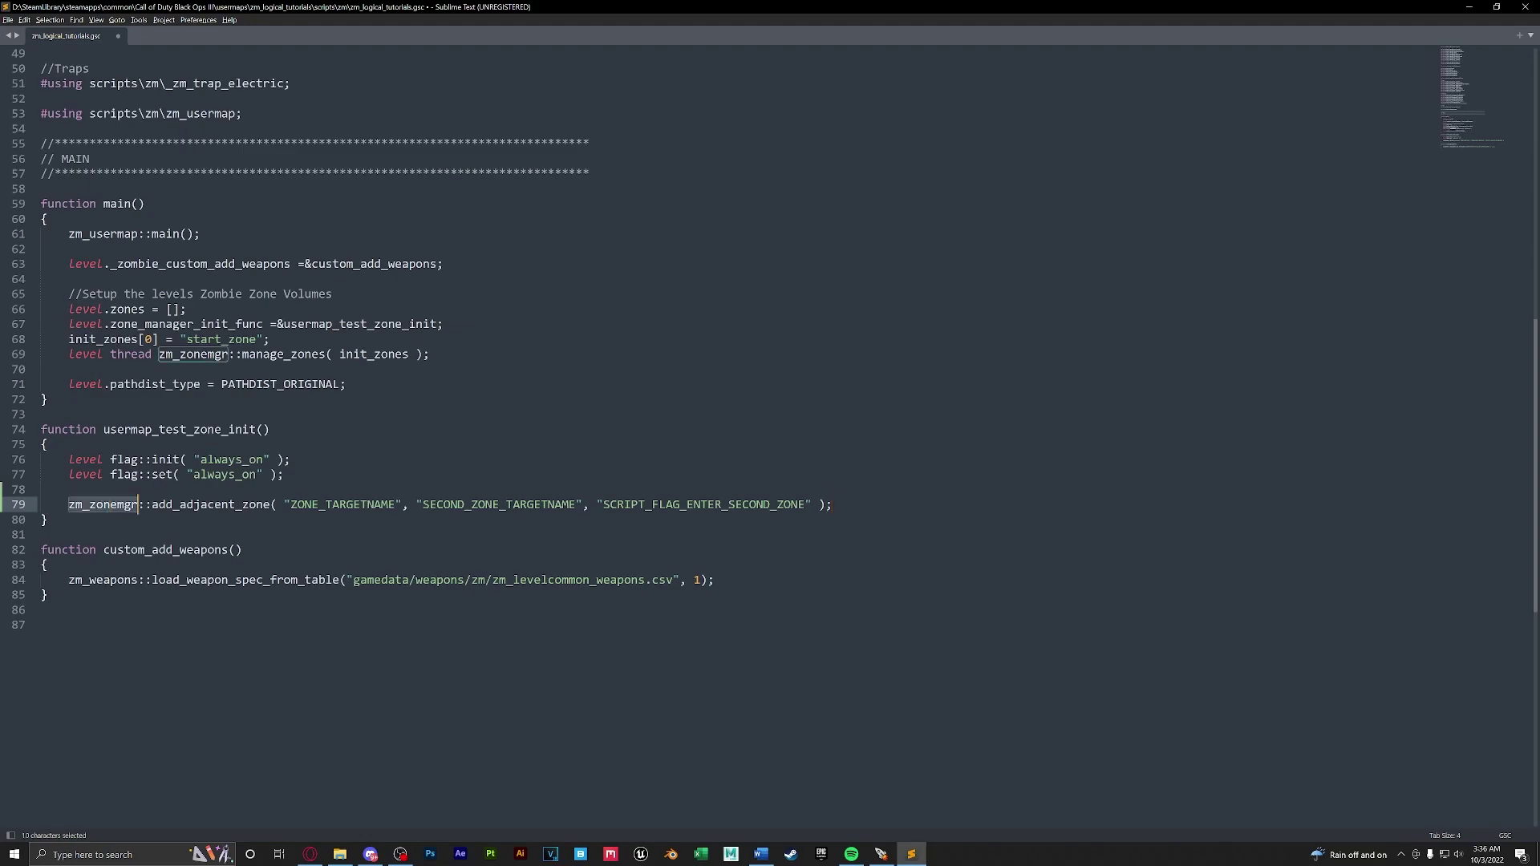
double_click(205, 507)
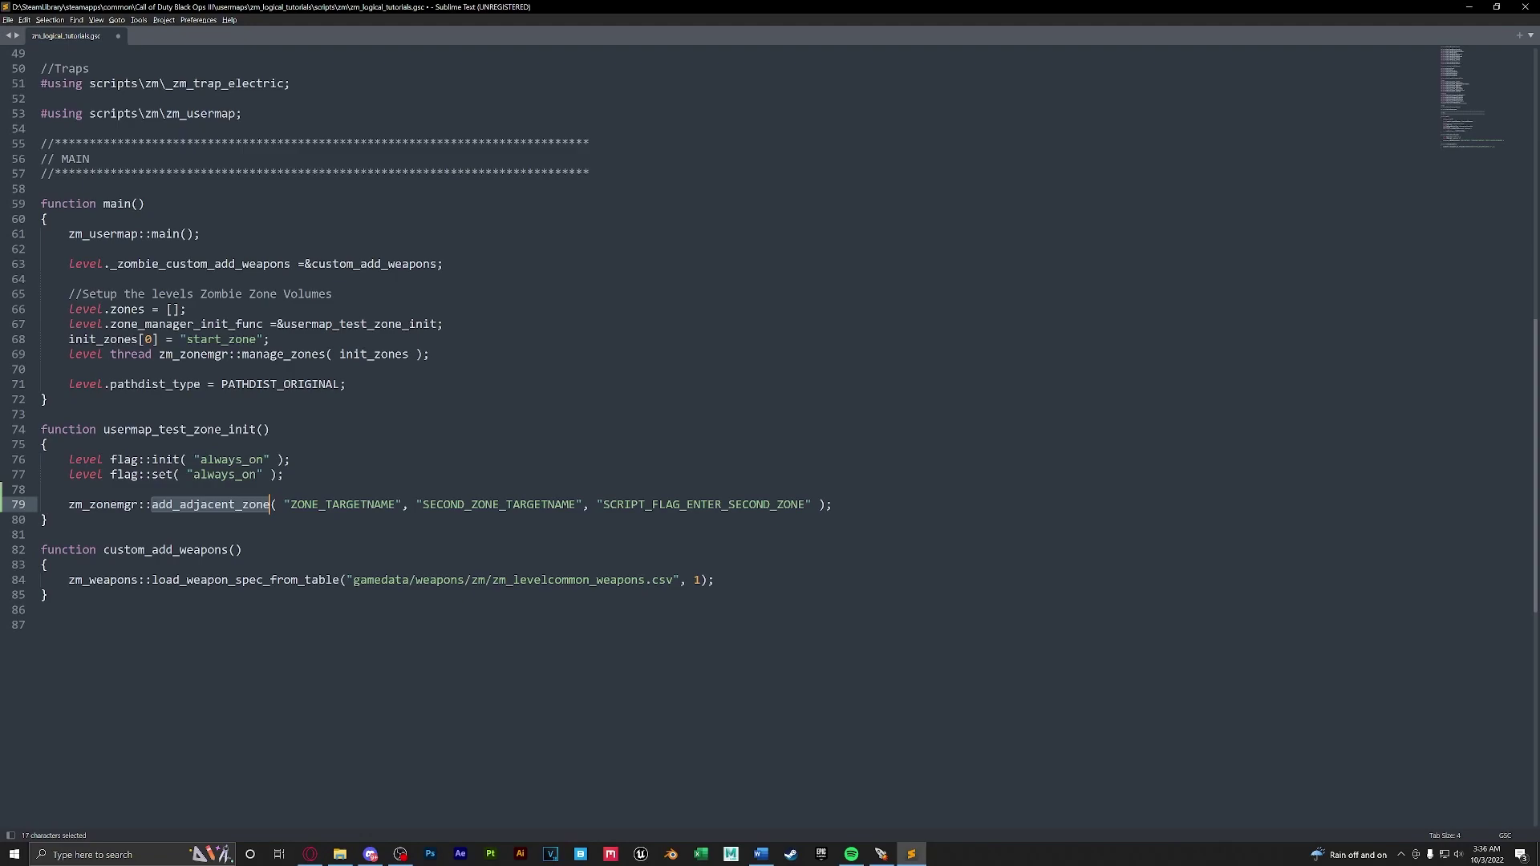
left_click_drag(291, 504, 813, 504)
left_click(811, 505)
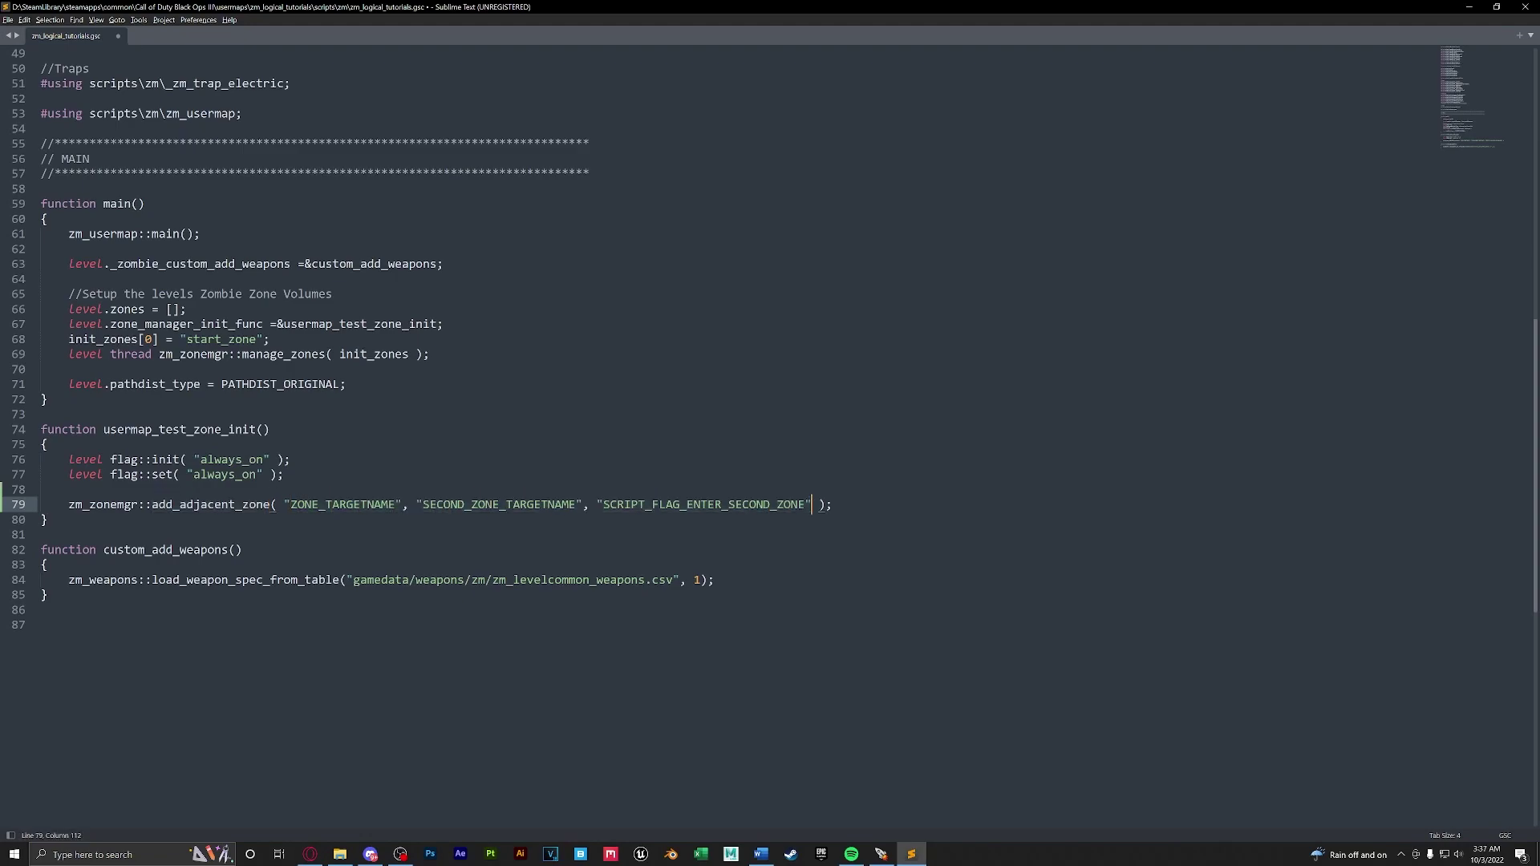
double_click(316, 505)
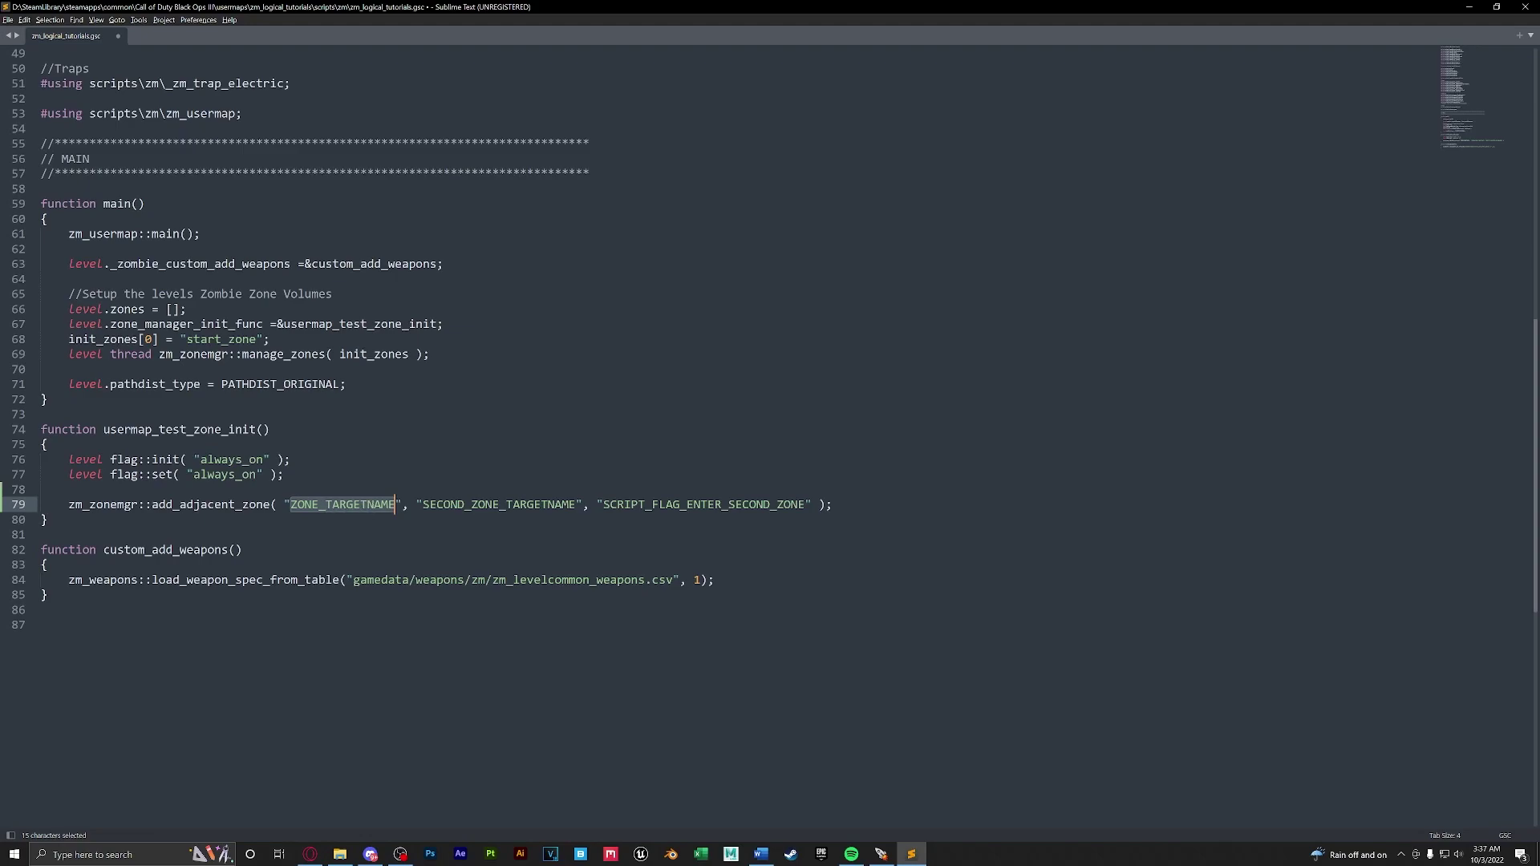
double_click(501, 506)
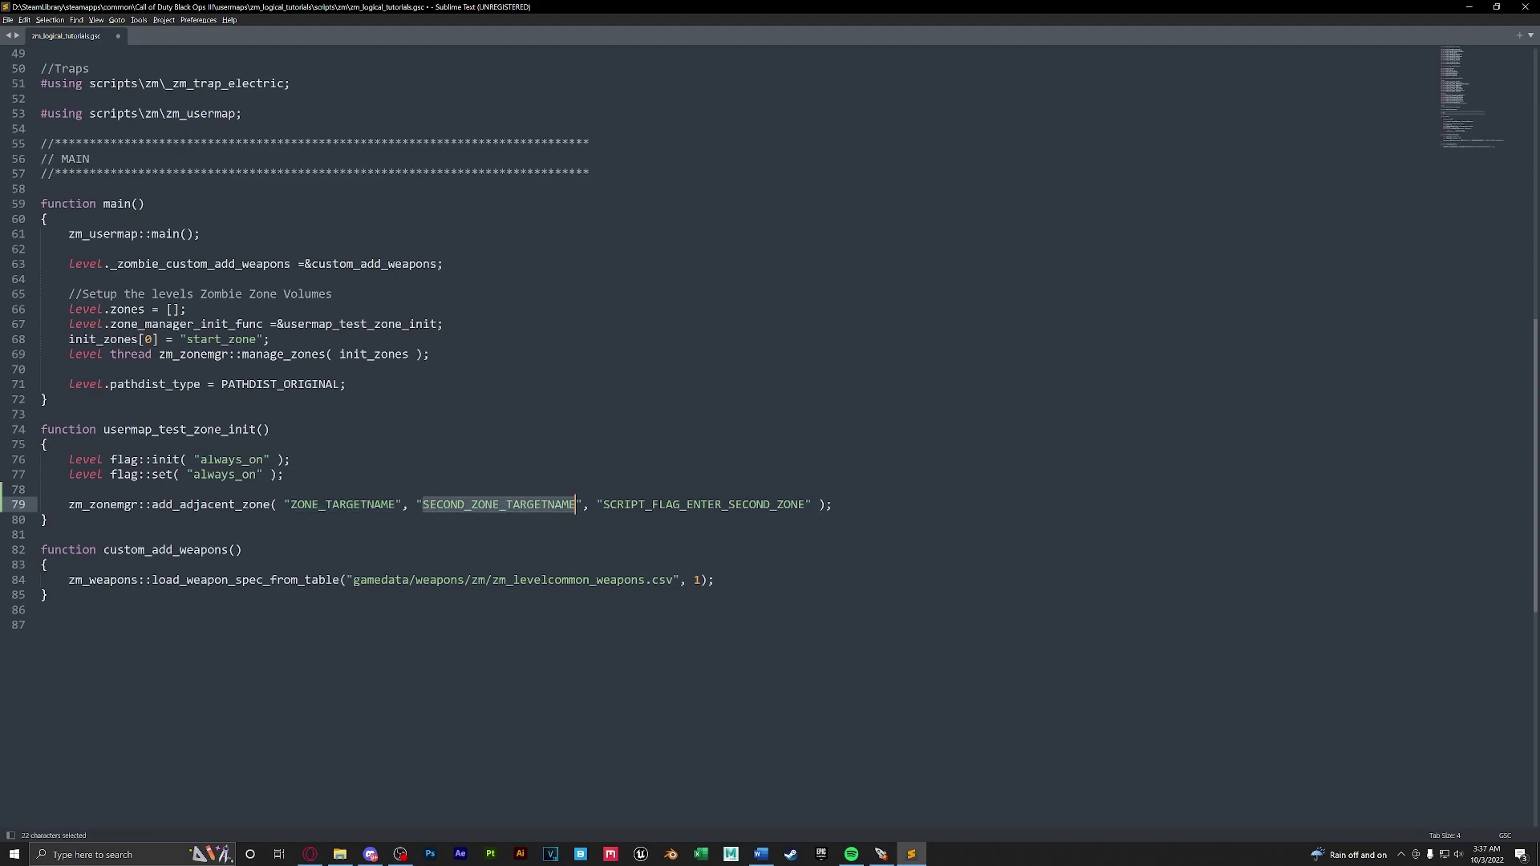
double_click(706, 504)
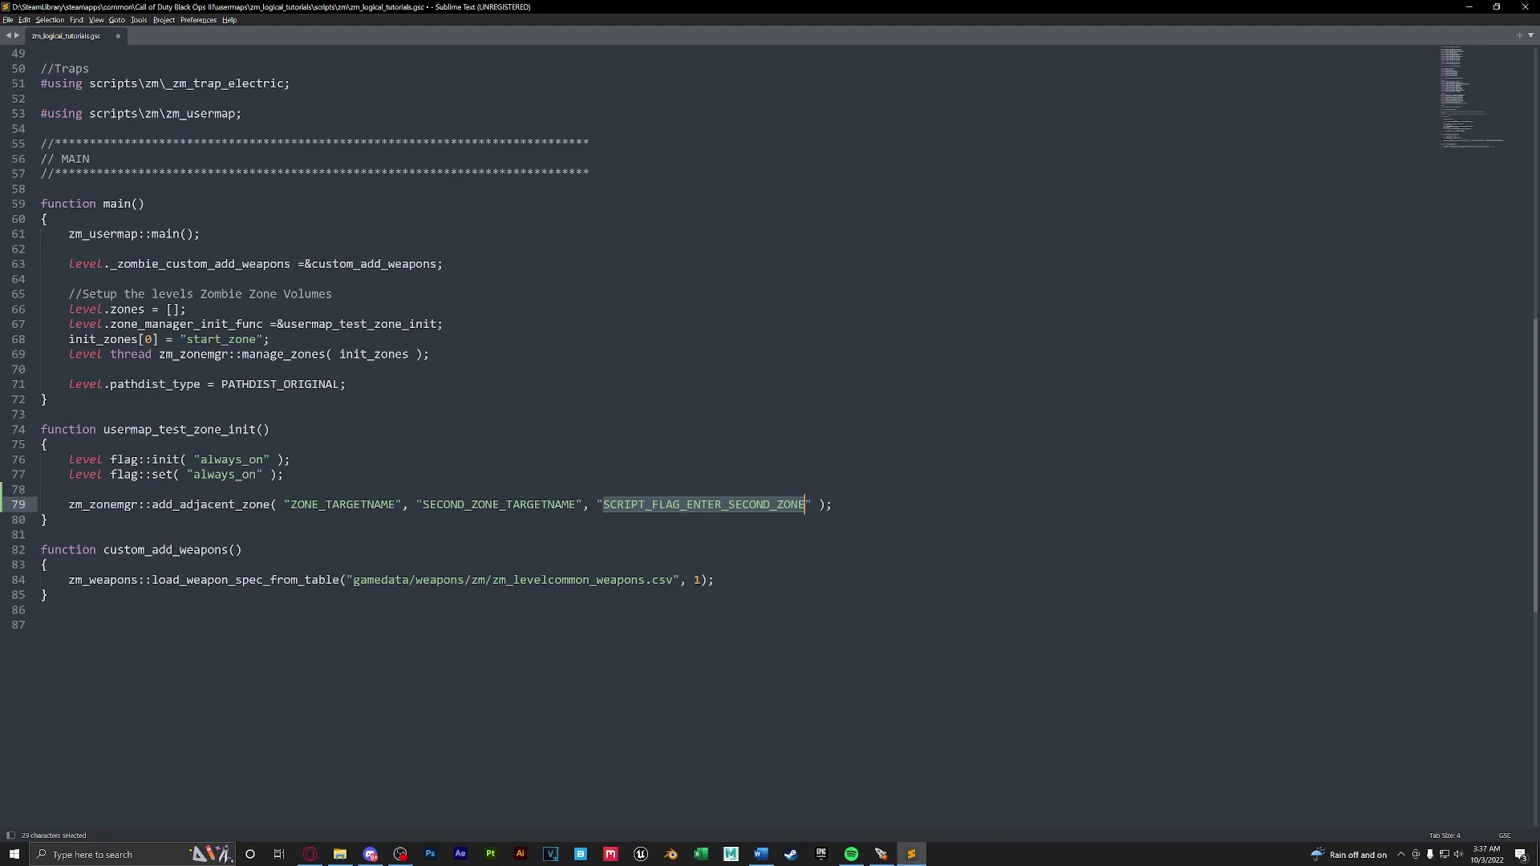
Step: Replace the placeholders with start_zone, zone_2 and activate_zone_2
double_click(365, 507)
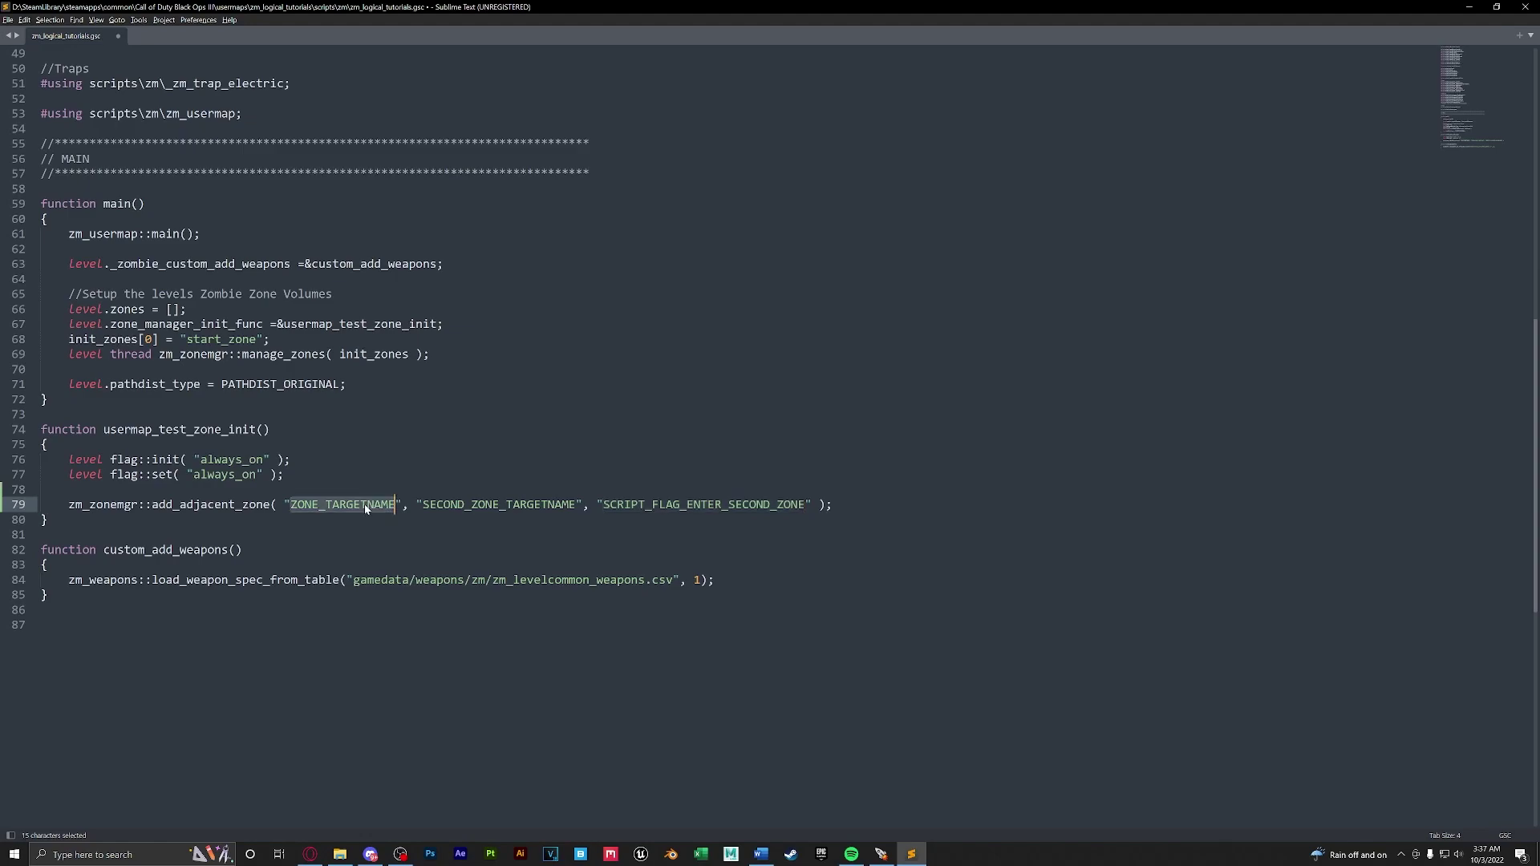
type("start_zone")
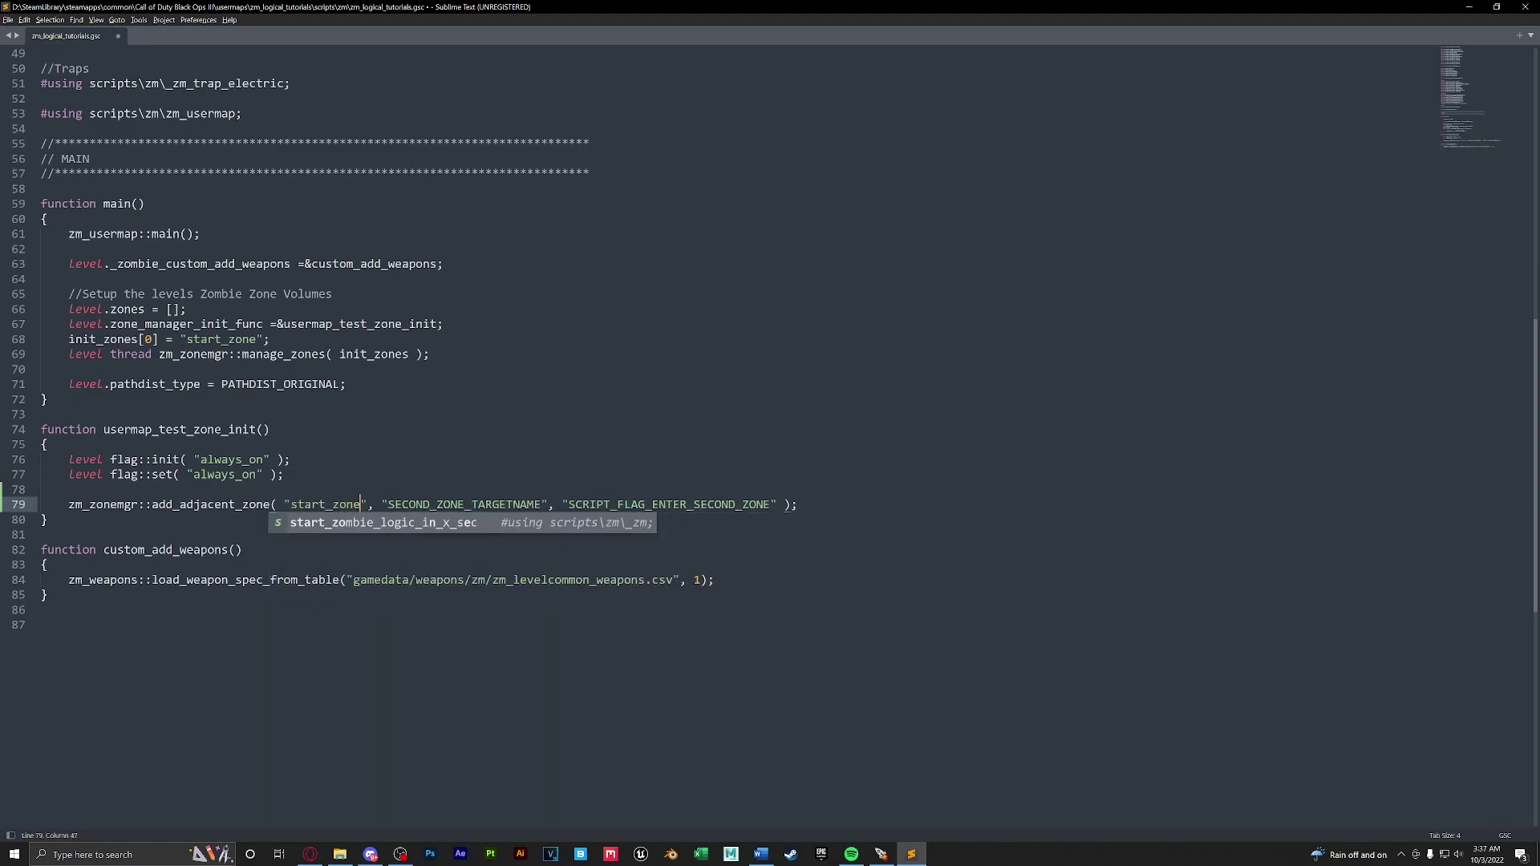
double_click(448, 506)
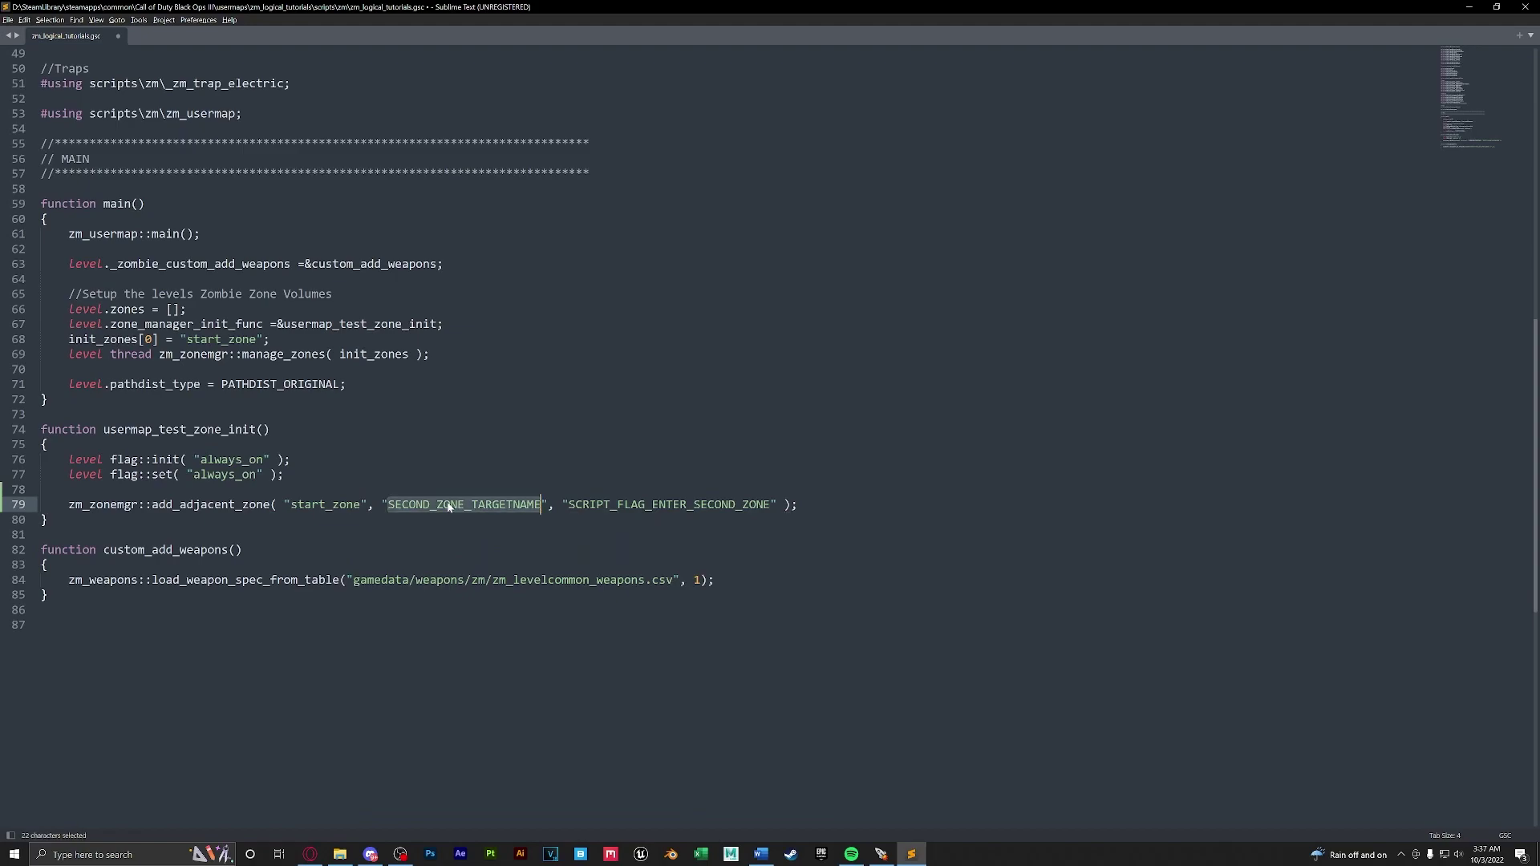
type("zone_2")
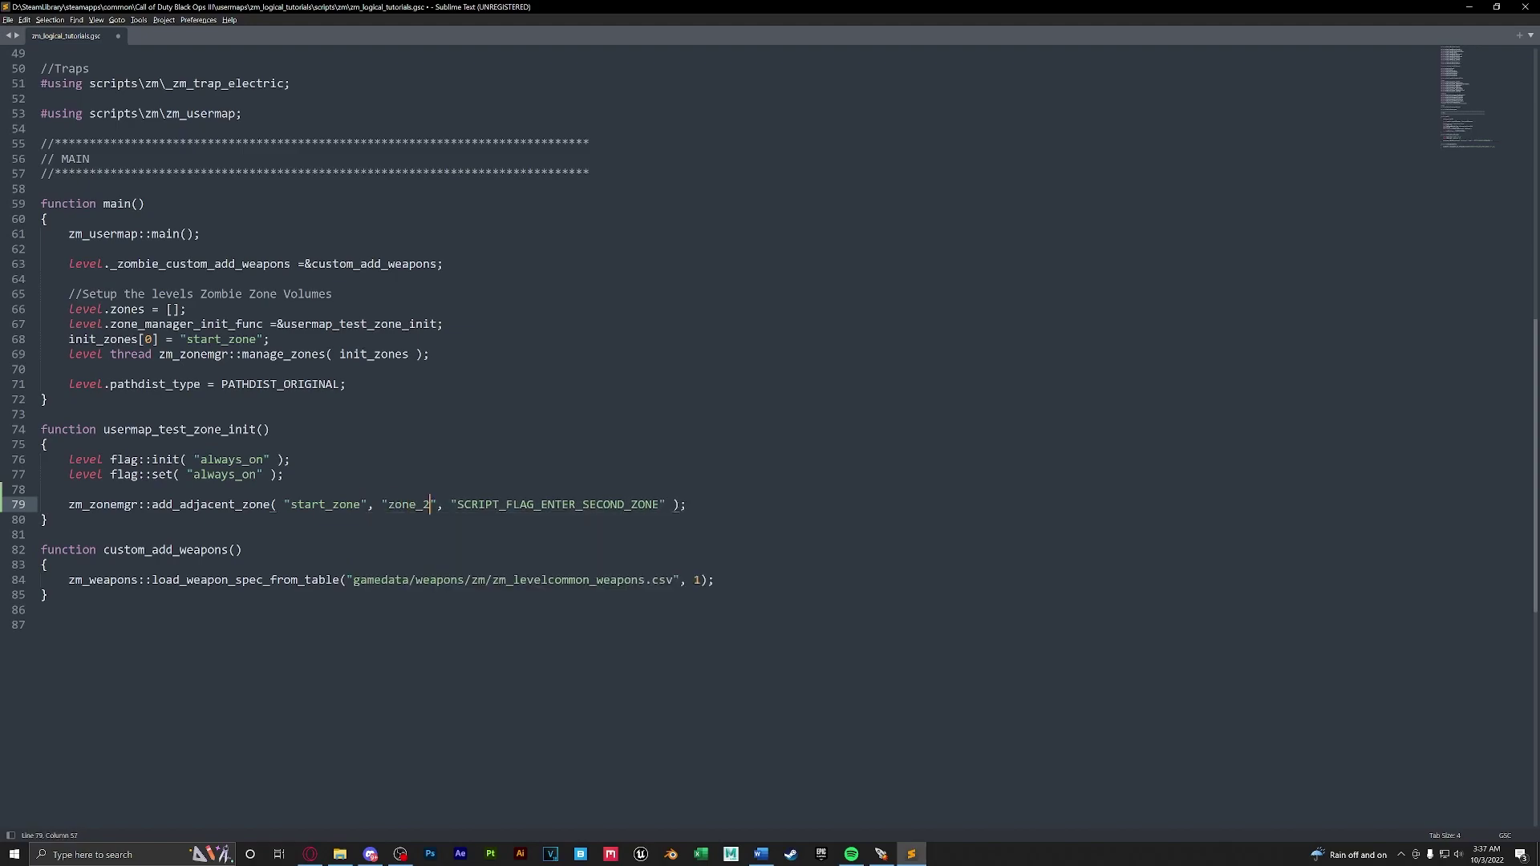
left_click_drag(291, 504, 430, 505)
double_click(539, 505)
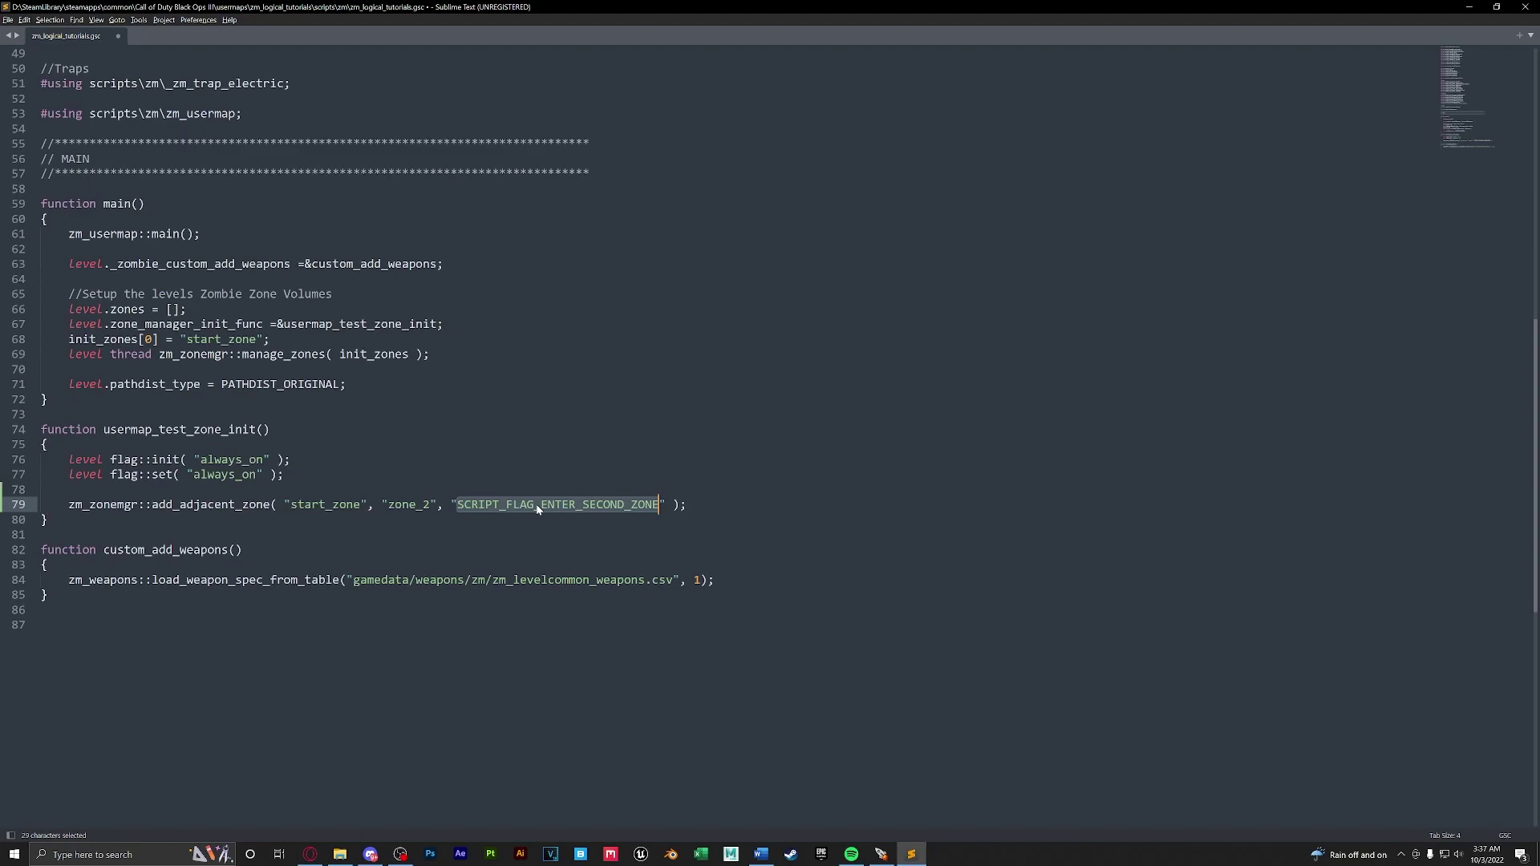
type("acti")
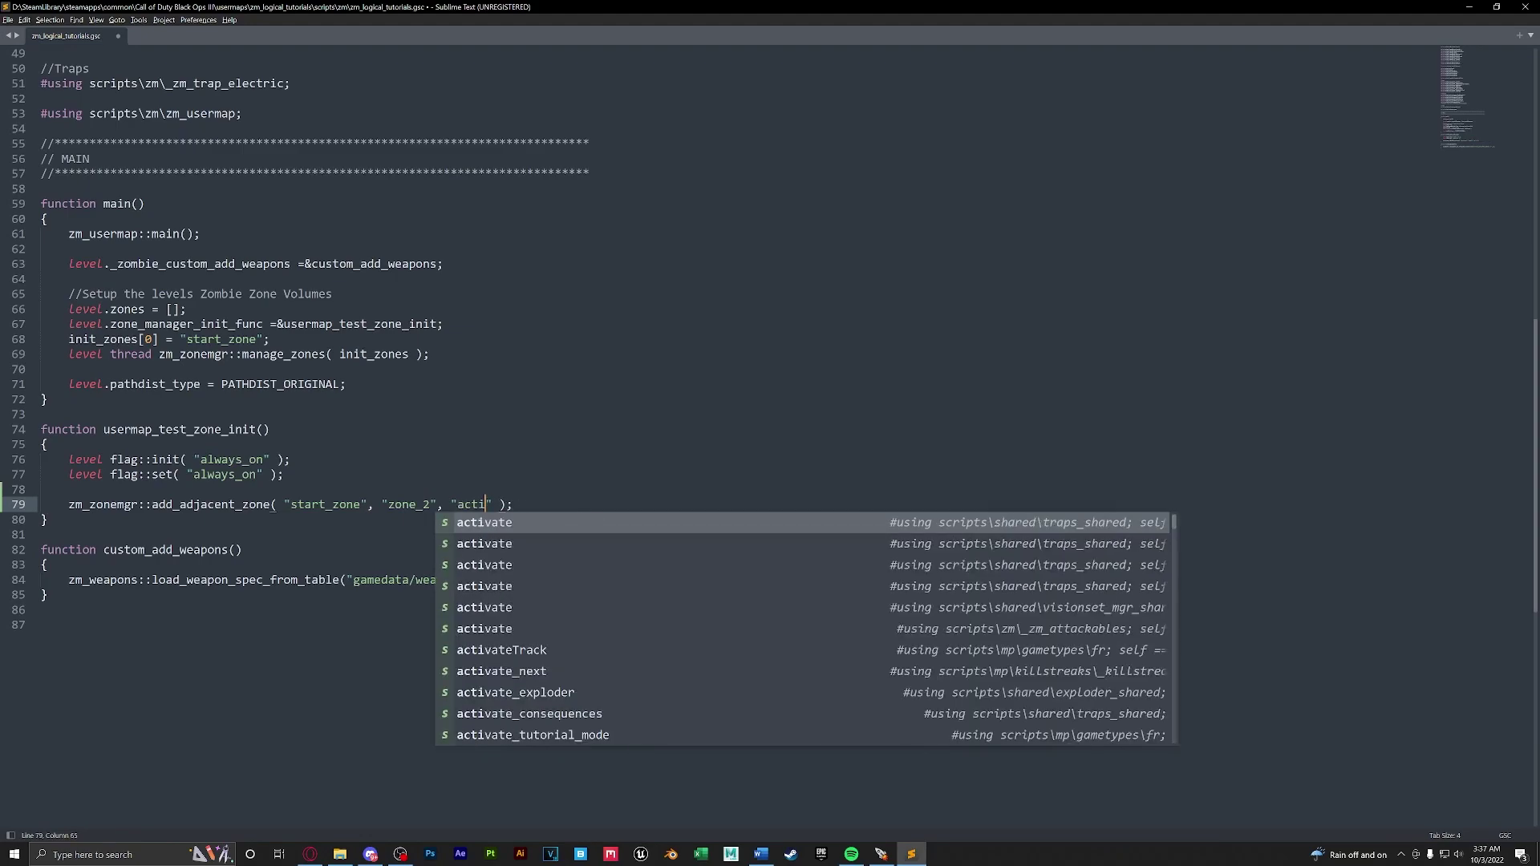
type("vate_zone_2")
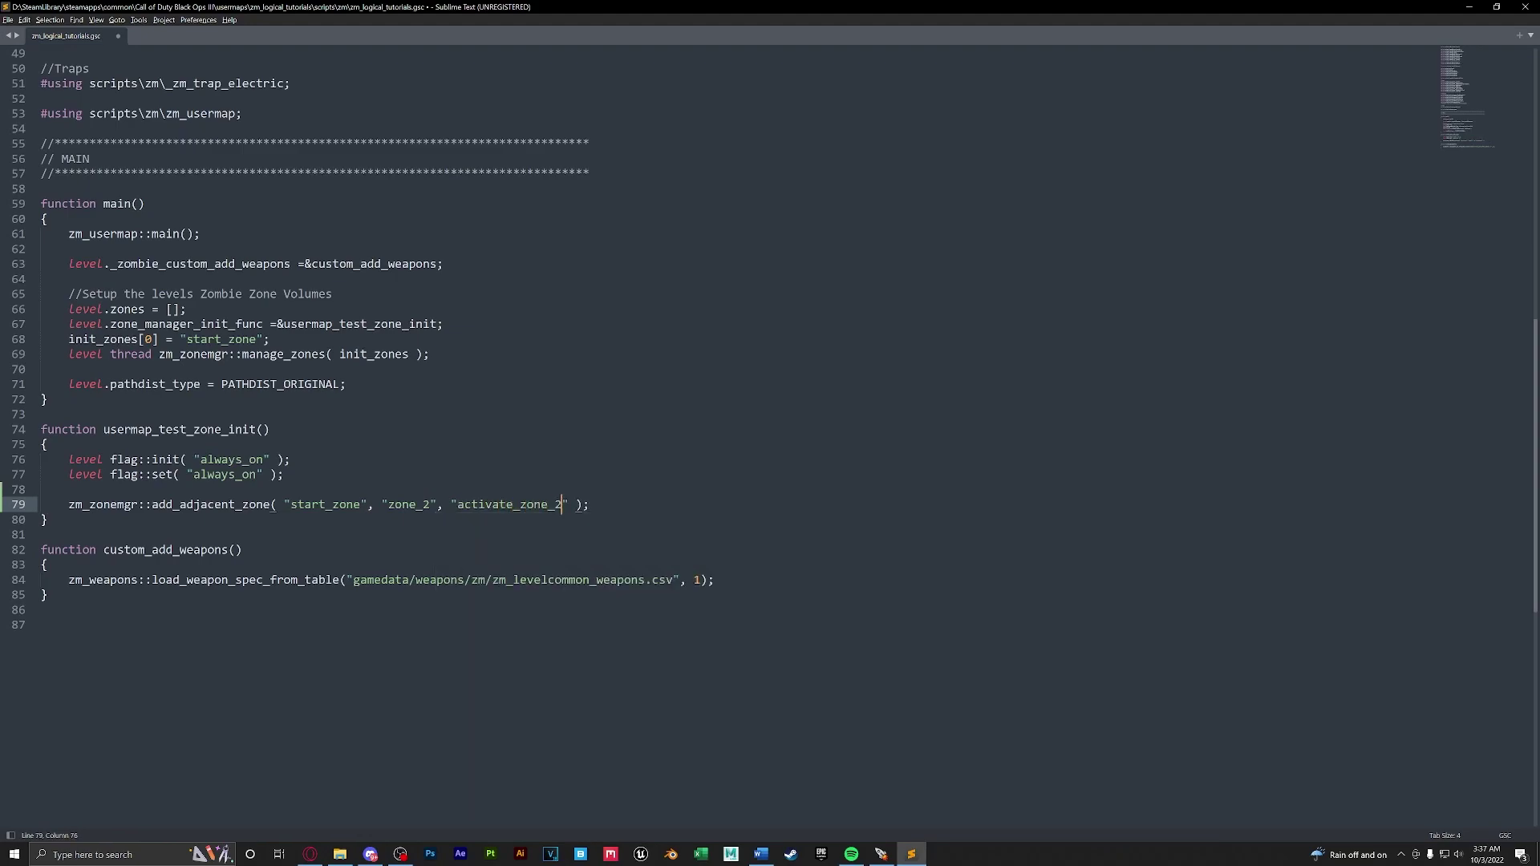
key("shift+Left")
key("shift+Left")
key("shift+Left")
key("shift+Left")
key("shift+Left")
key("shift+Left")
key("shift+Left")
key("shift+Left")
key("shift+Left")
key("shift+Left")
key("shift+Left")
key("shift+Left")
key("shift+Left")
key("shift+Left")
key("shift+Left")
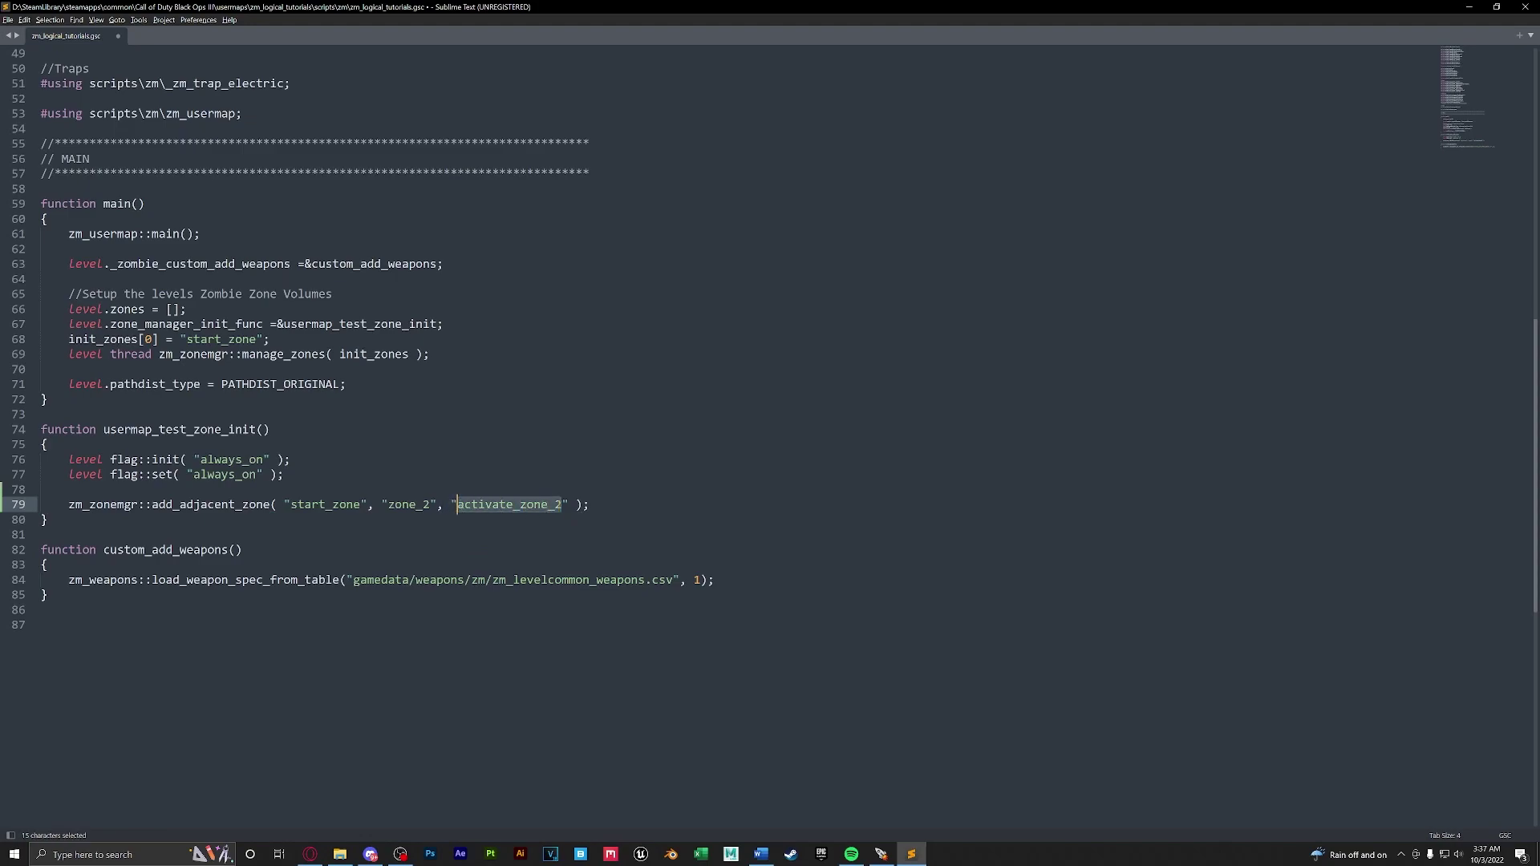
Step: Duplicate line 79 as a start_zone to zone_3 link using activate_zone_3
left_click_drag(594, 504, 68, 504)
key("ctrl+c")
key("End")
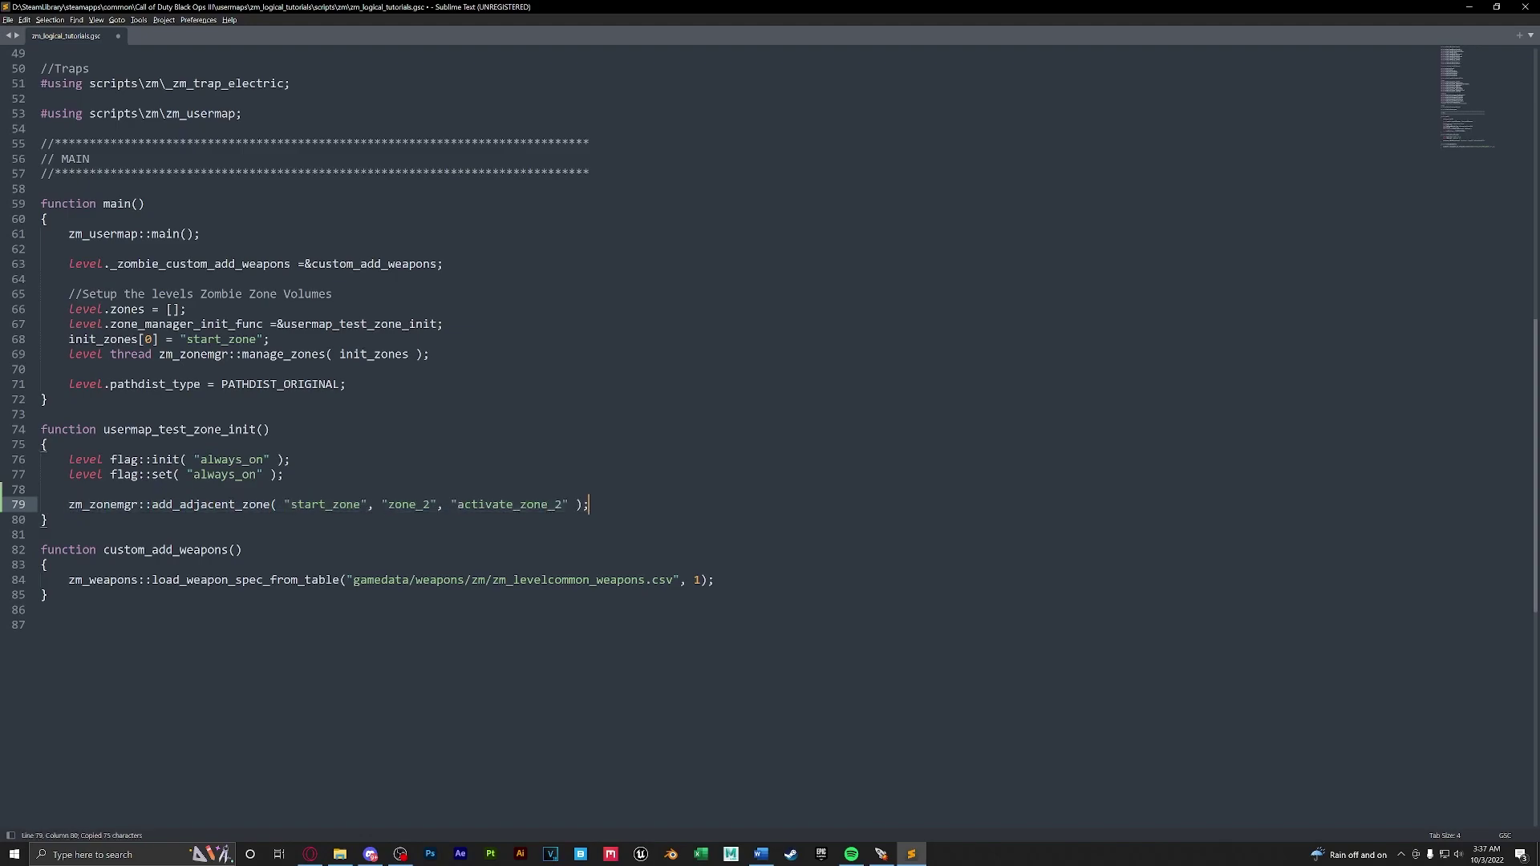
key("Return")
key("ctrl+v")
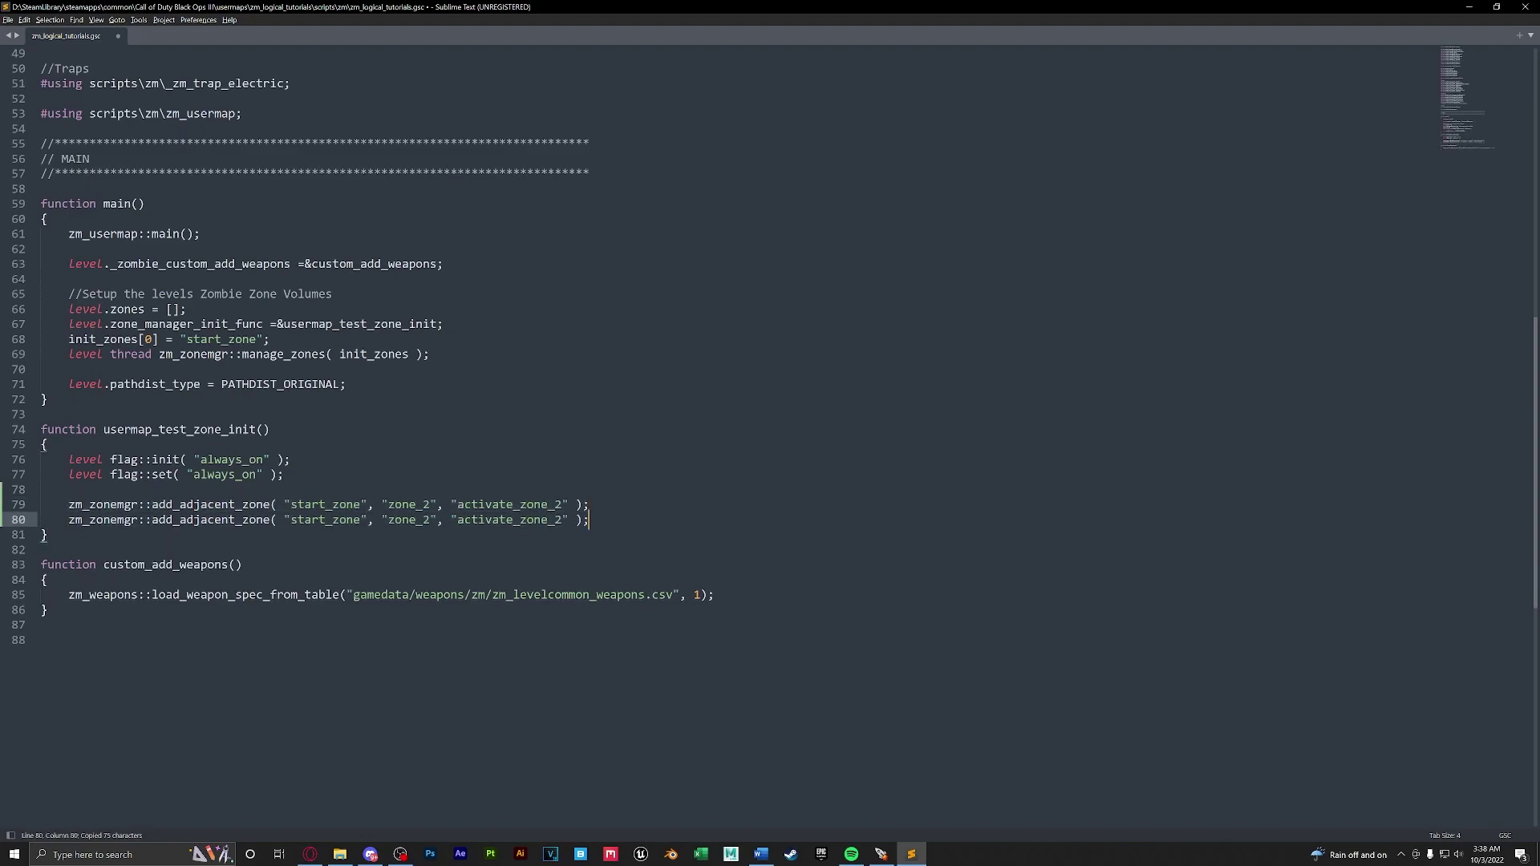
left_click_drag(290, 520, 429, 520)
type("3")
left_click_drag(557, 520, 564, 520)
type("3")
key("End")
left_click_drag(589, 520, 67, 504)
left_click(230, 504)
Step: Add a zone_2 to zone_3 adjacency line with flag activate_zone_3
key("Return")
key("Return")
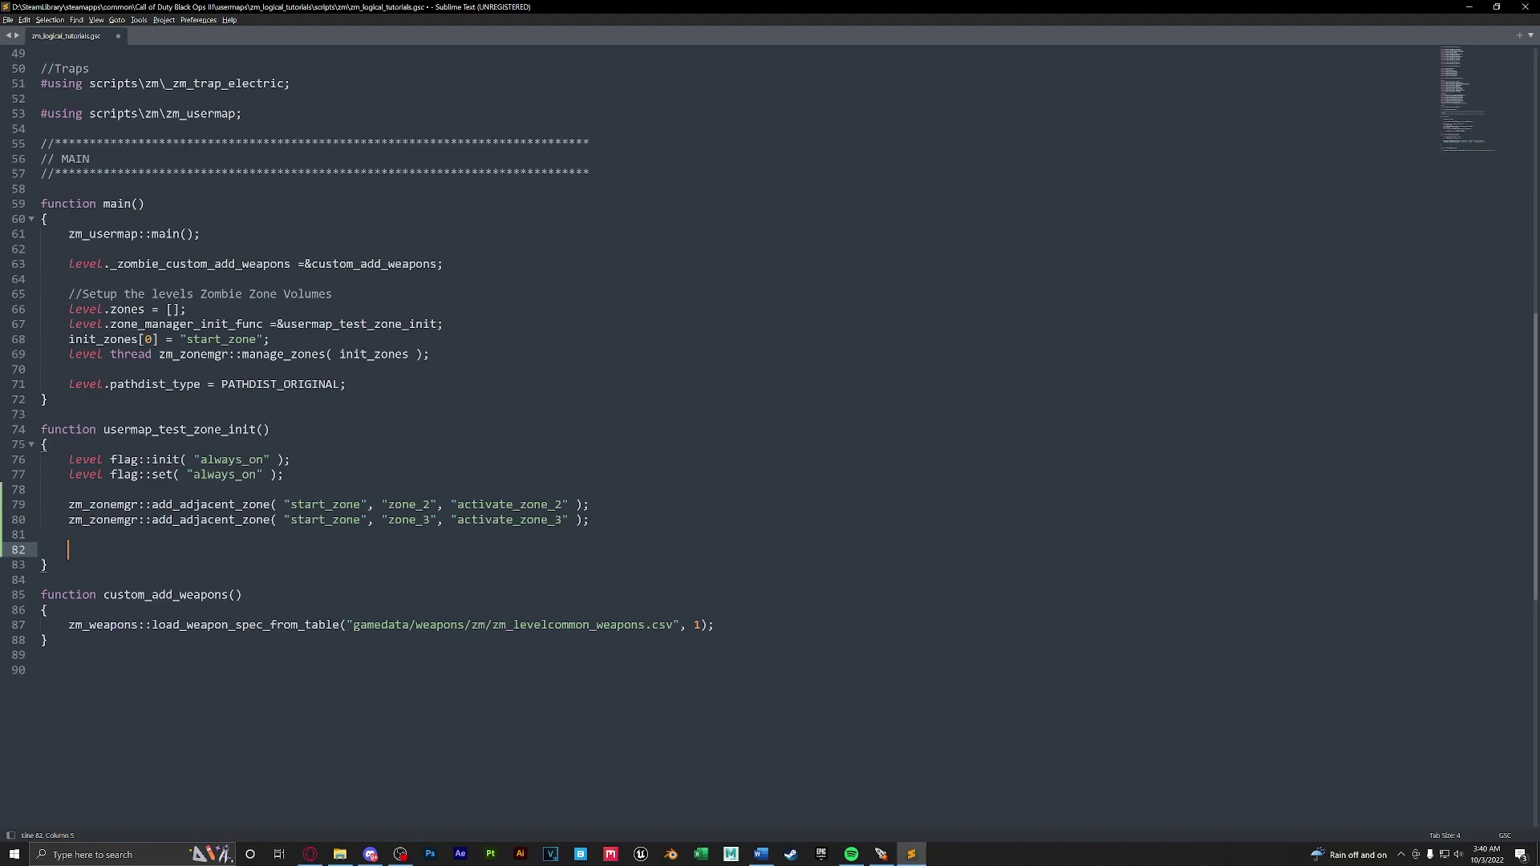
key("ctrl+v")
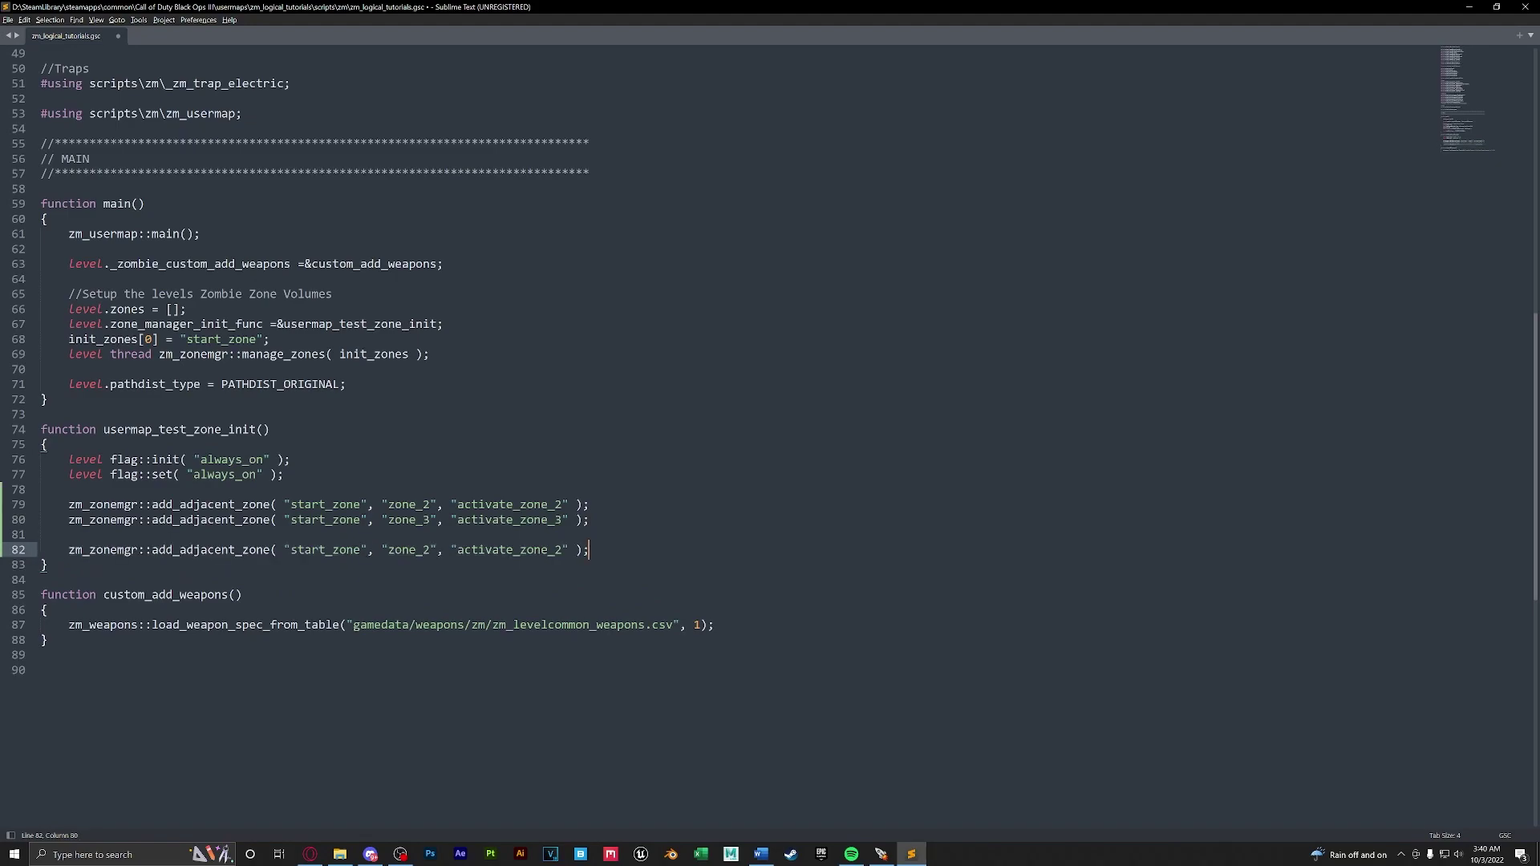
double_click(307, 550)
type("zone_2")
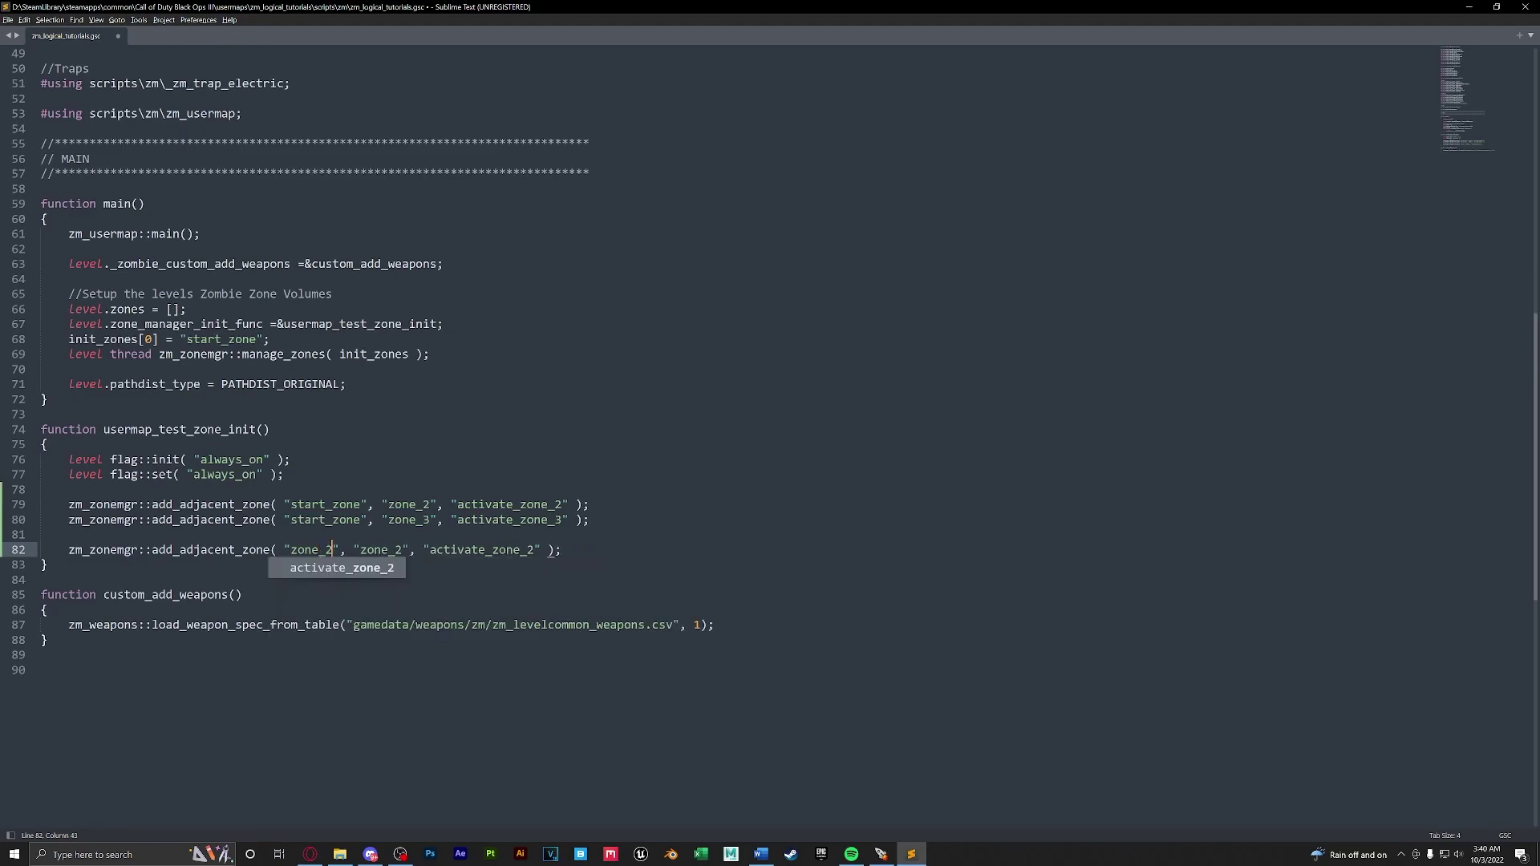
left_click_drag(401, 550, 394, 550)
type("3")
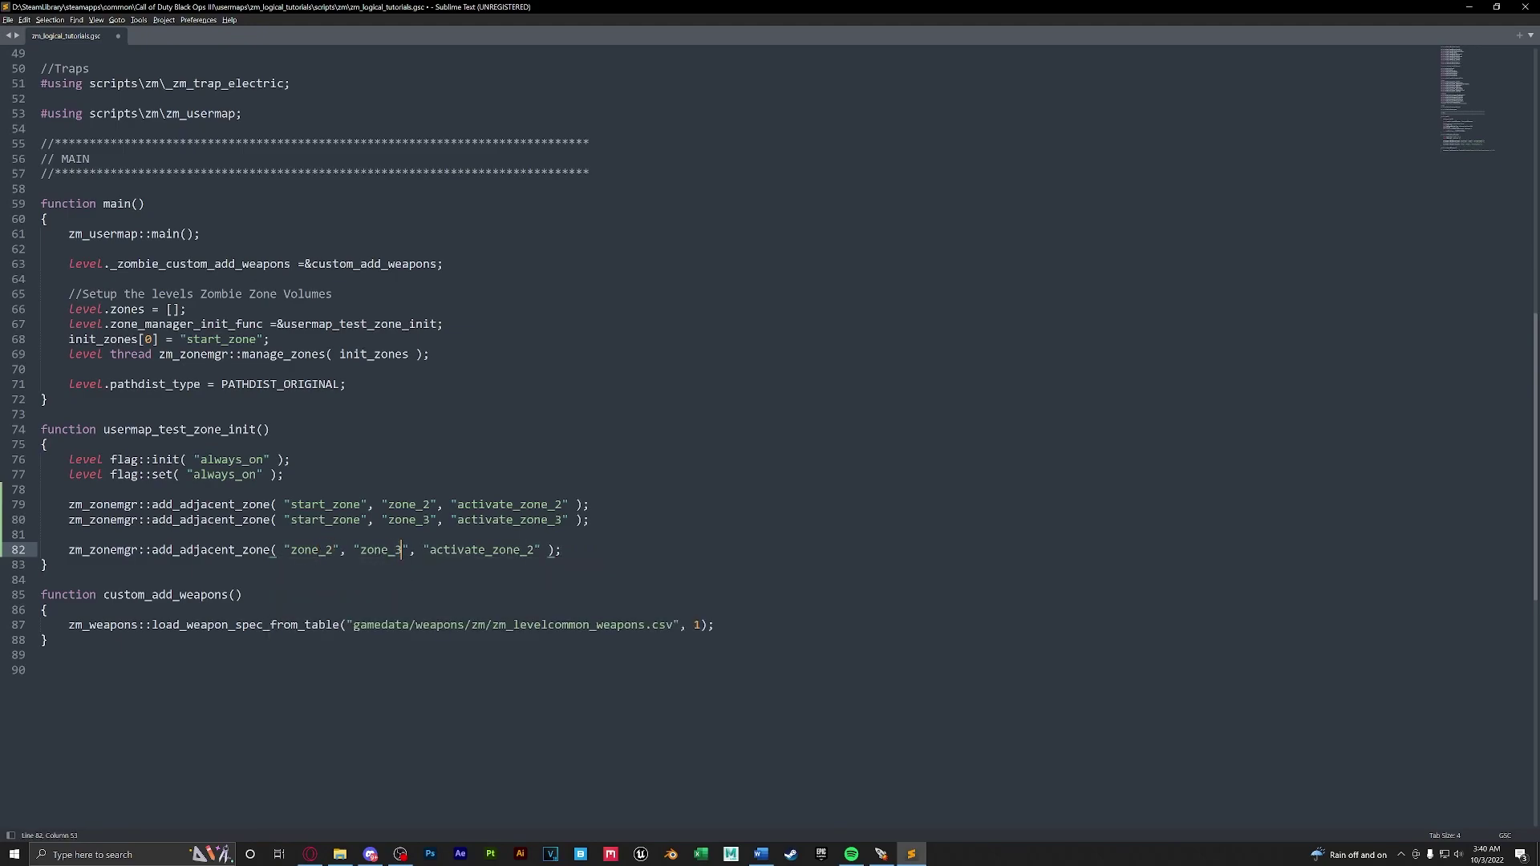
left_click(526, 550)
key("Delete")
type("3")
Step: Copy that line into a zone_3 to zone_2 link on line 83
left_click_drag(562, 550, 68, 550)
key("ctrl+c")
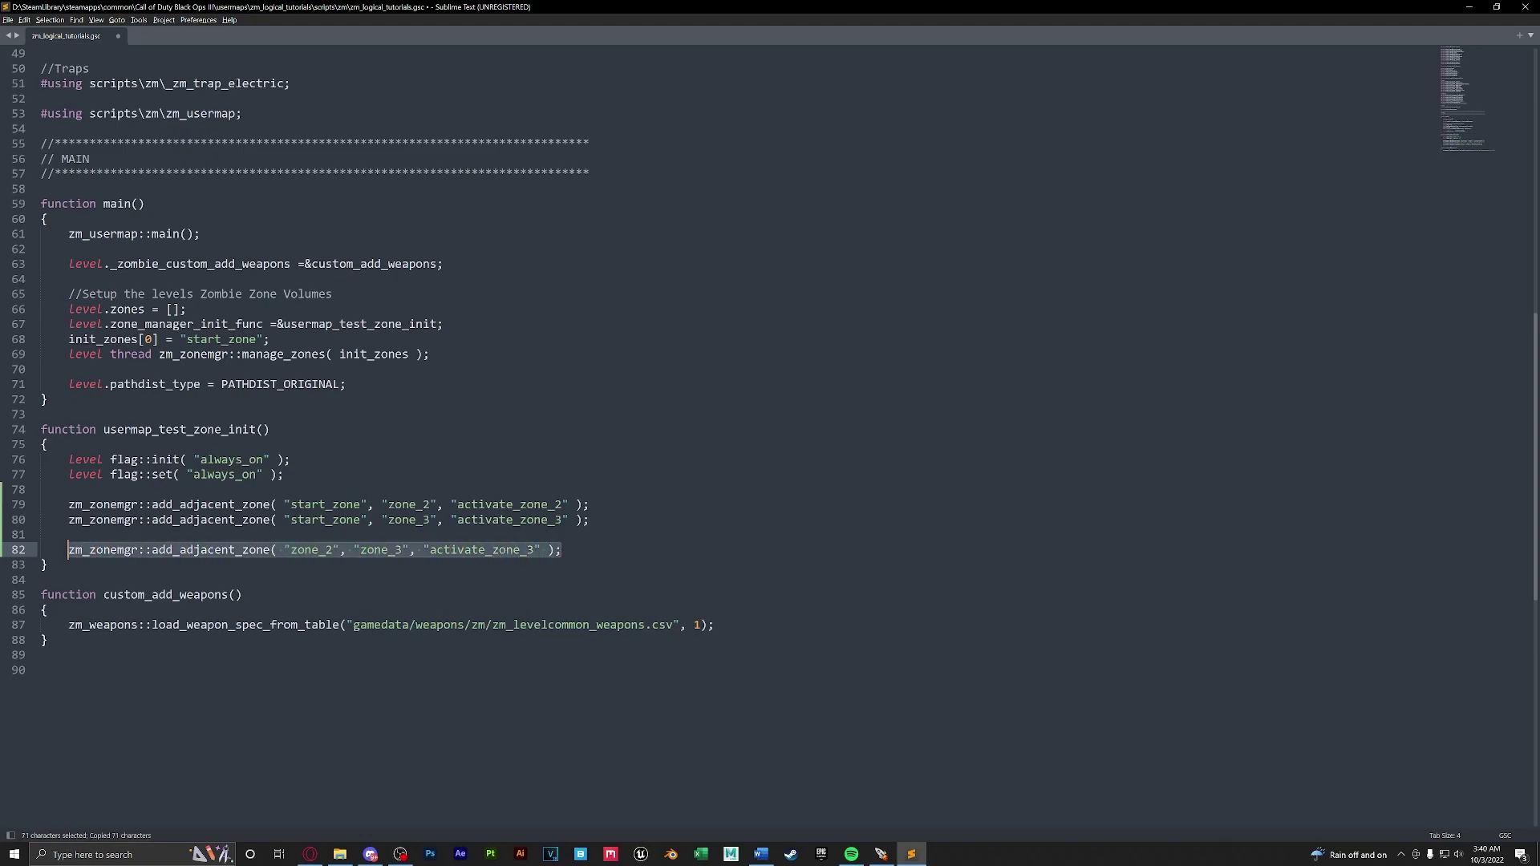
key("End")
key("Return")
key("ctrl+v")
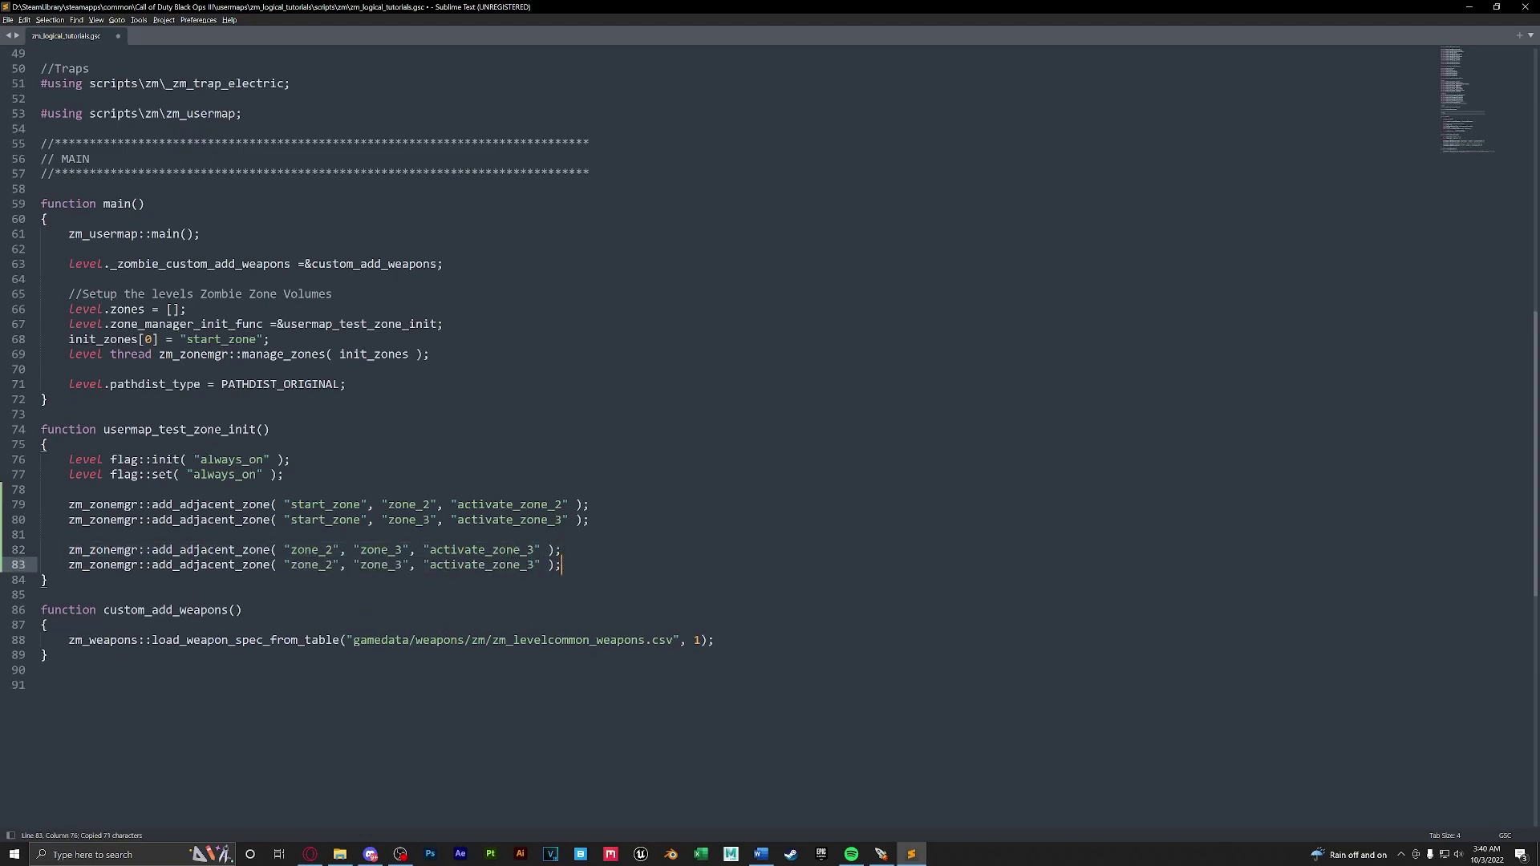
left_click_drag(325, 566, 402, 565)
type("3")
type("2")
left_click_drag(531, 565, 538, 564)
type("2")
key("End")
Step: Save the zone script and close Sublime Text
left_click_drag(563, 566, 42, 505)
left_click(271, 521)
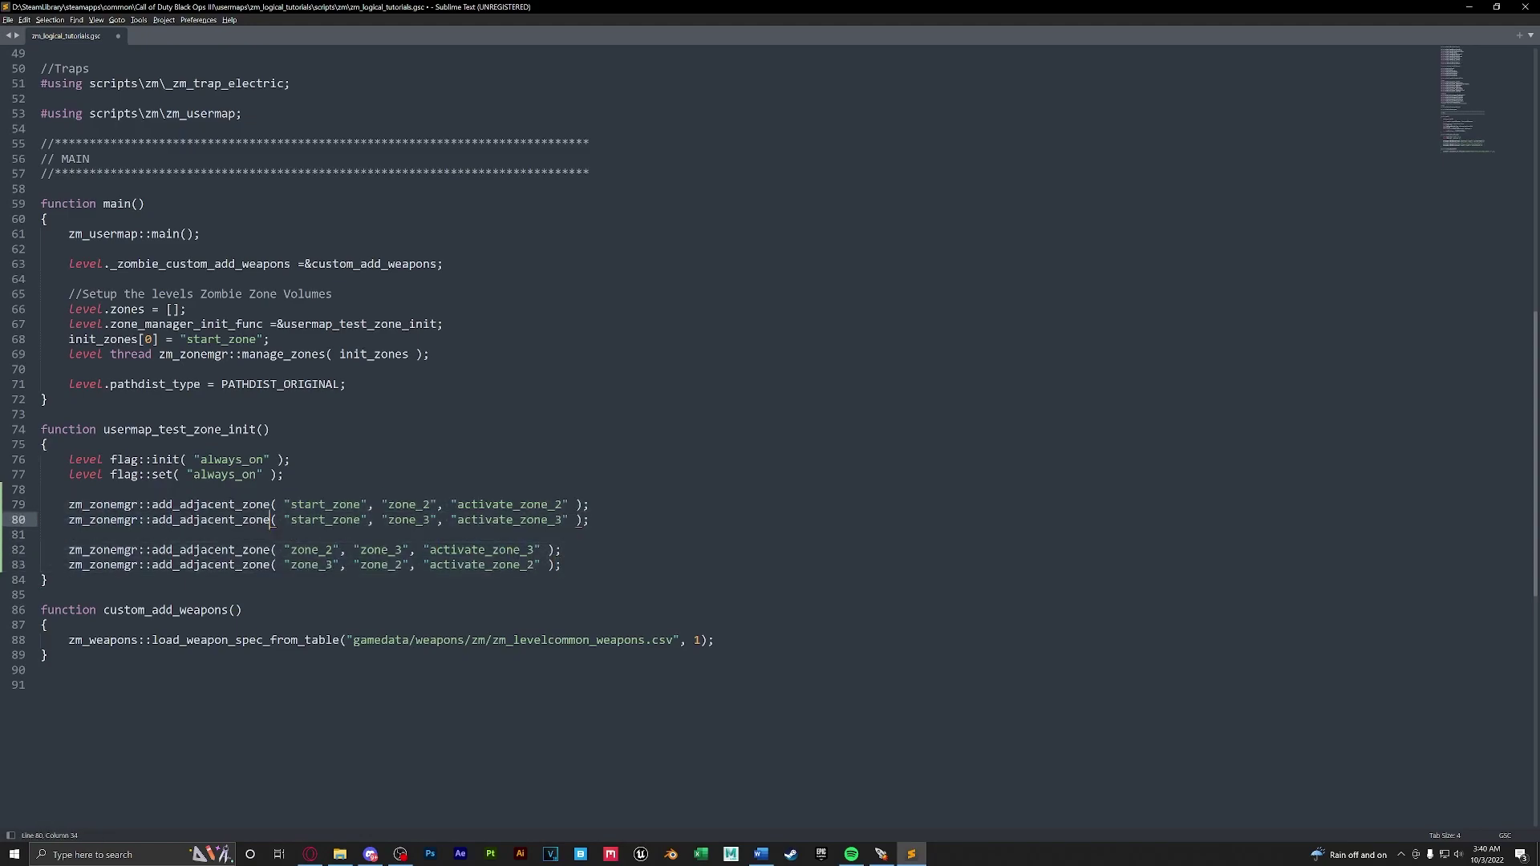
key("ctrl+s")
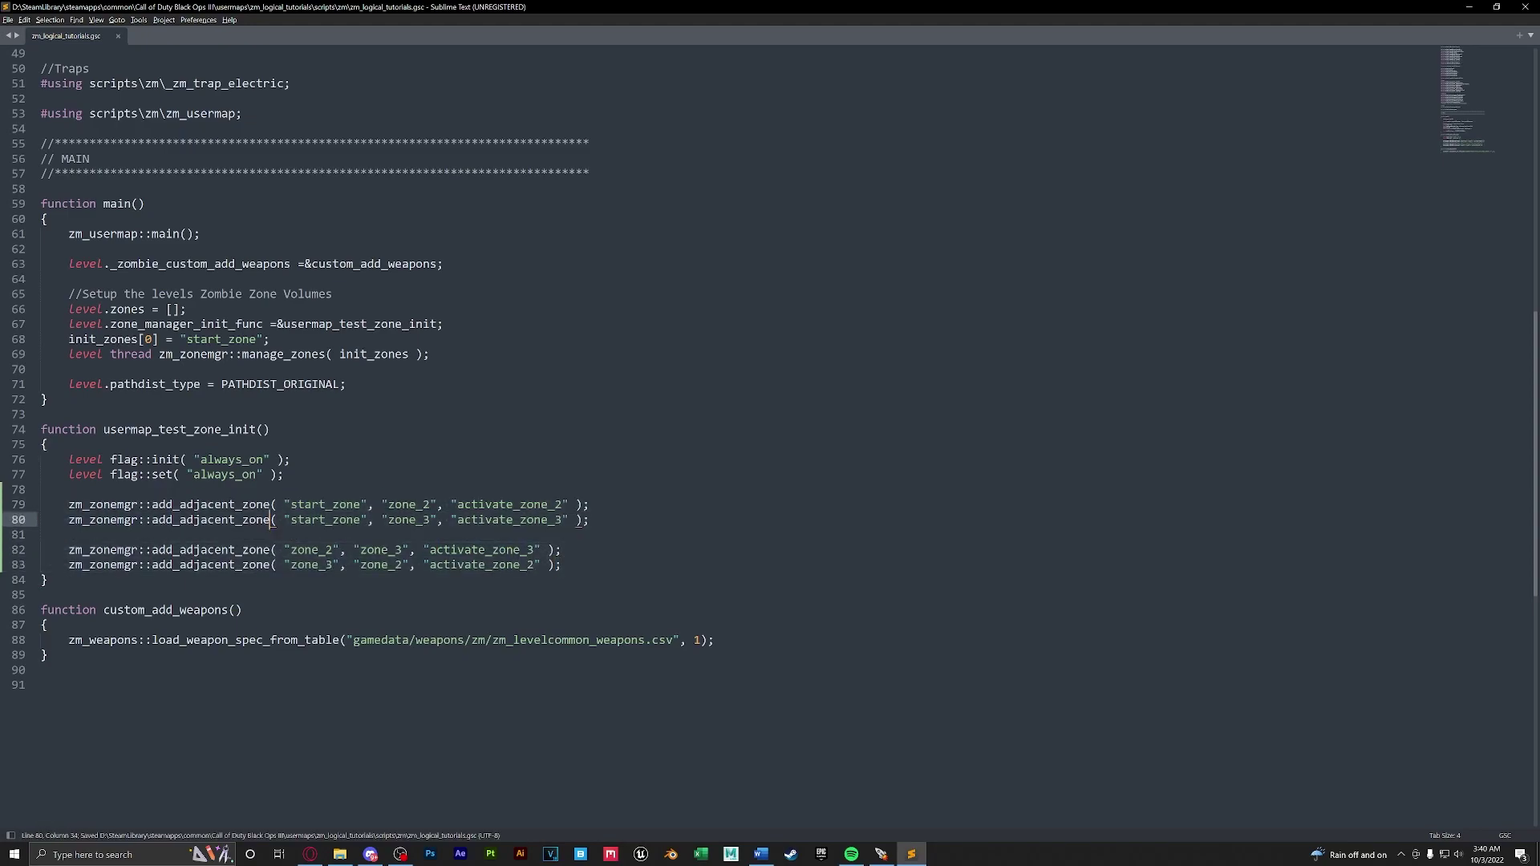
left_click(1524, 7)
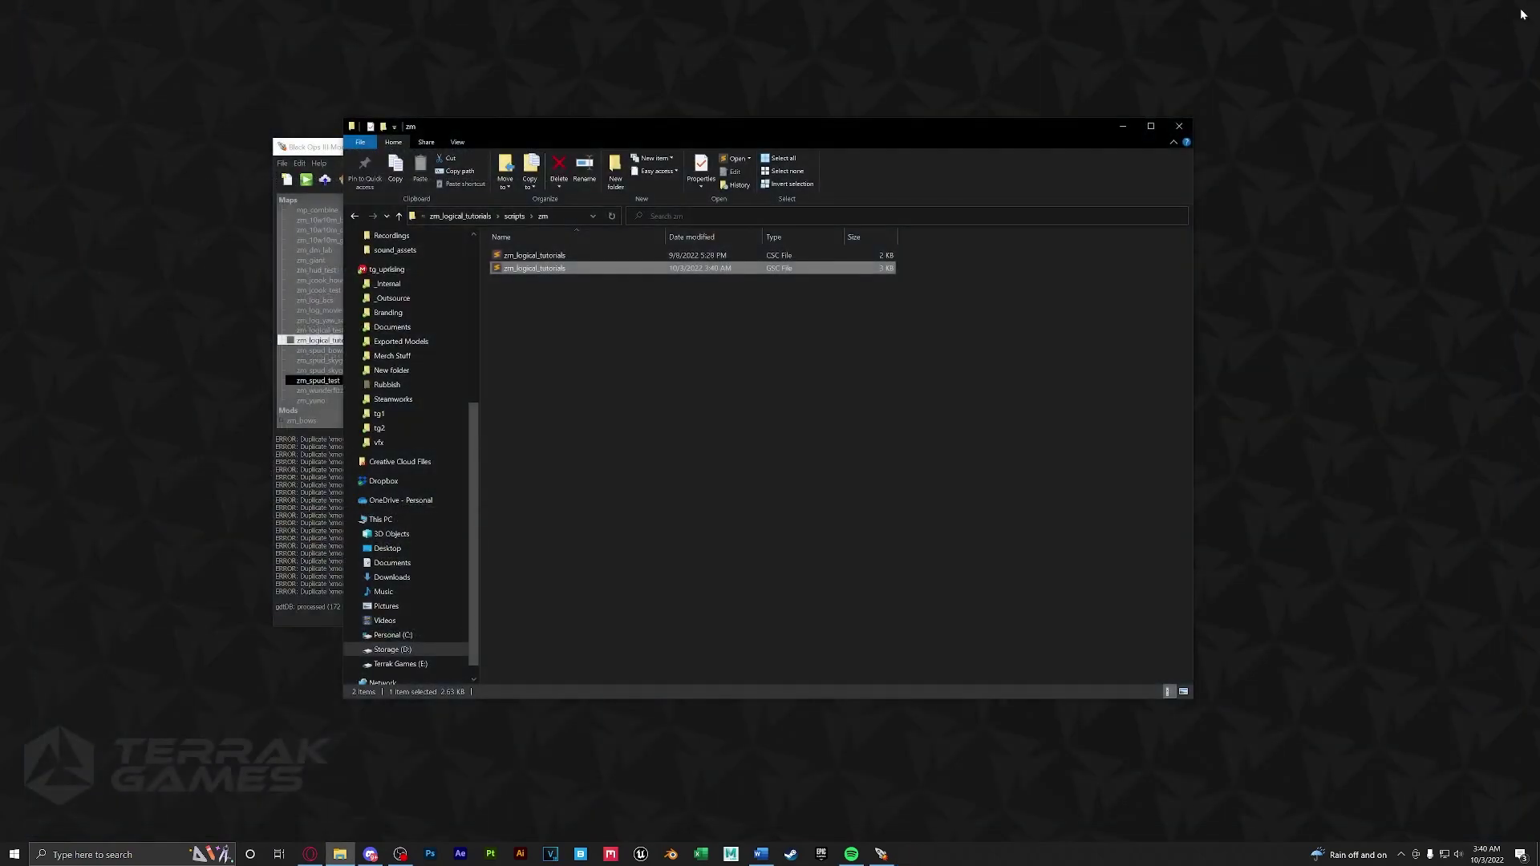
Step: Close File Explorer and tick zm_logical_tutorials in the Launcher's Maps list
left_click(1183, 129)
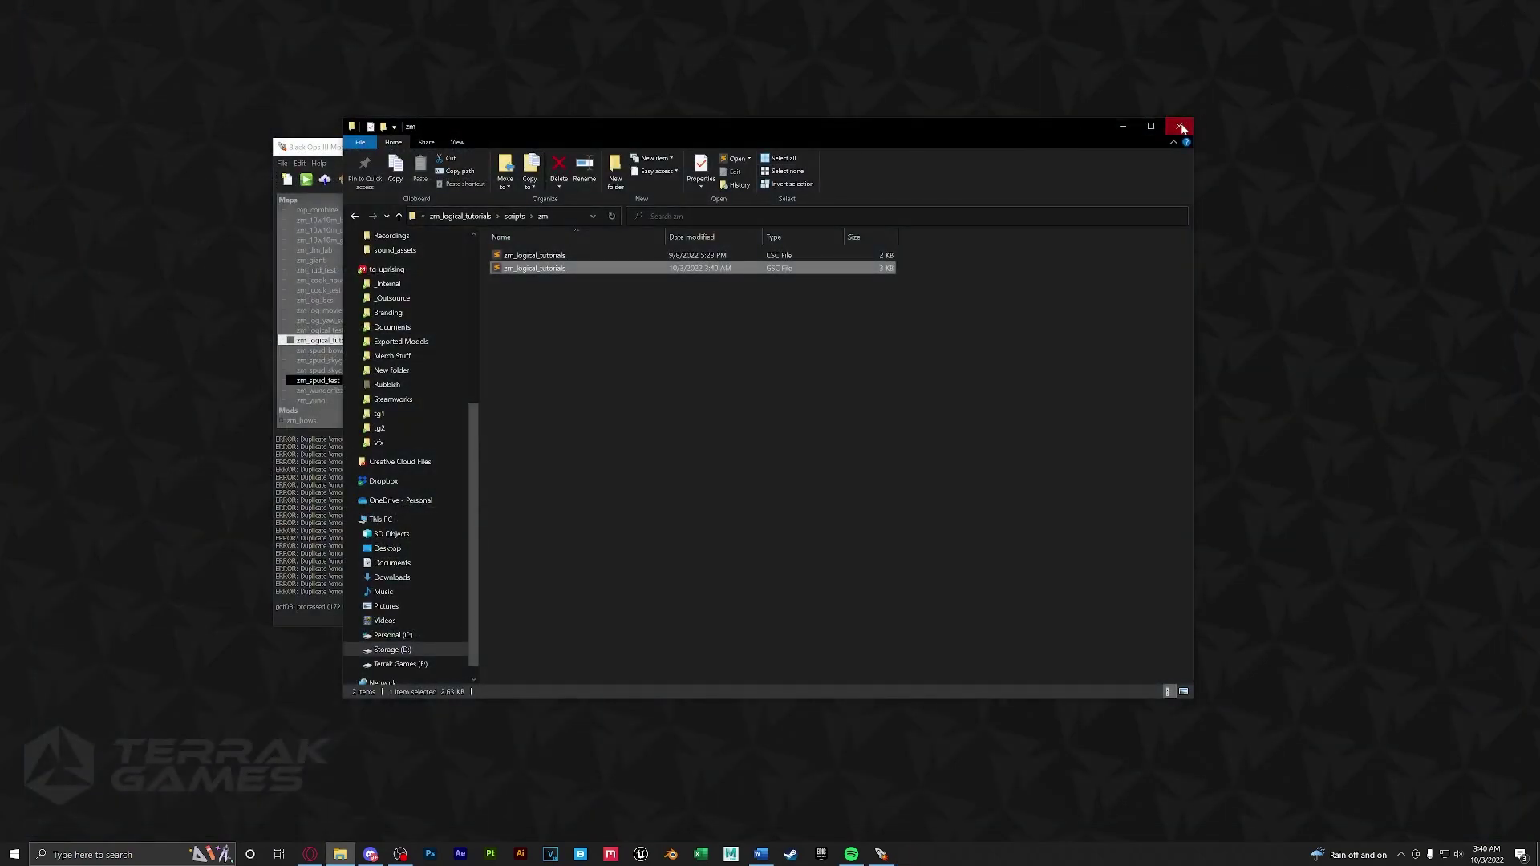
left_click(290, 340)
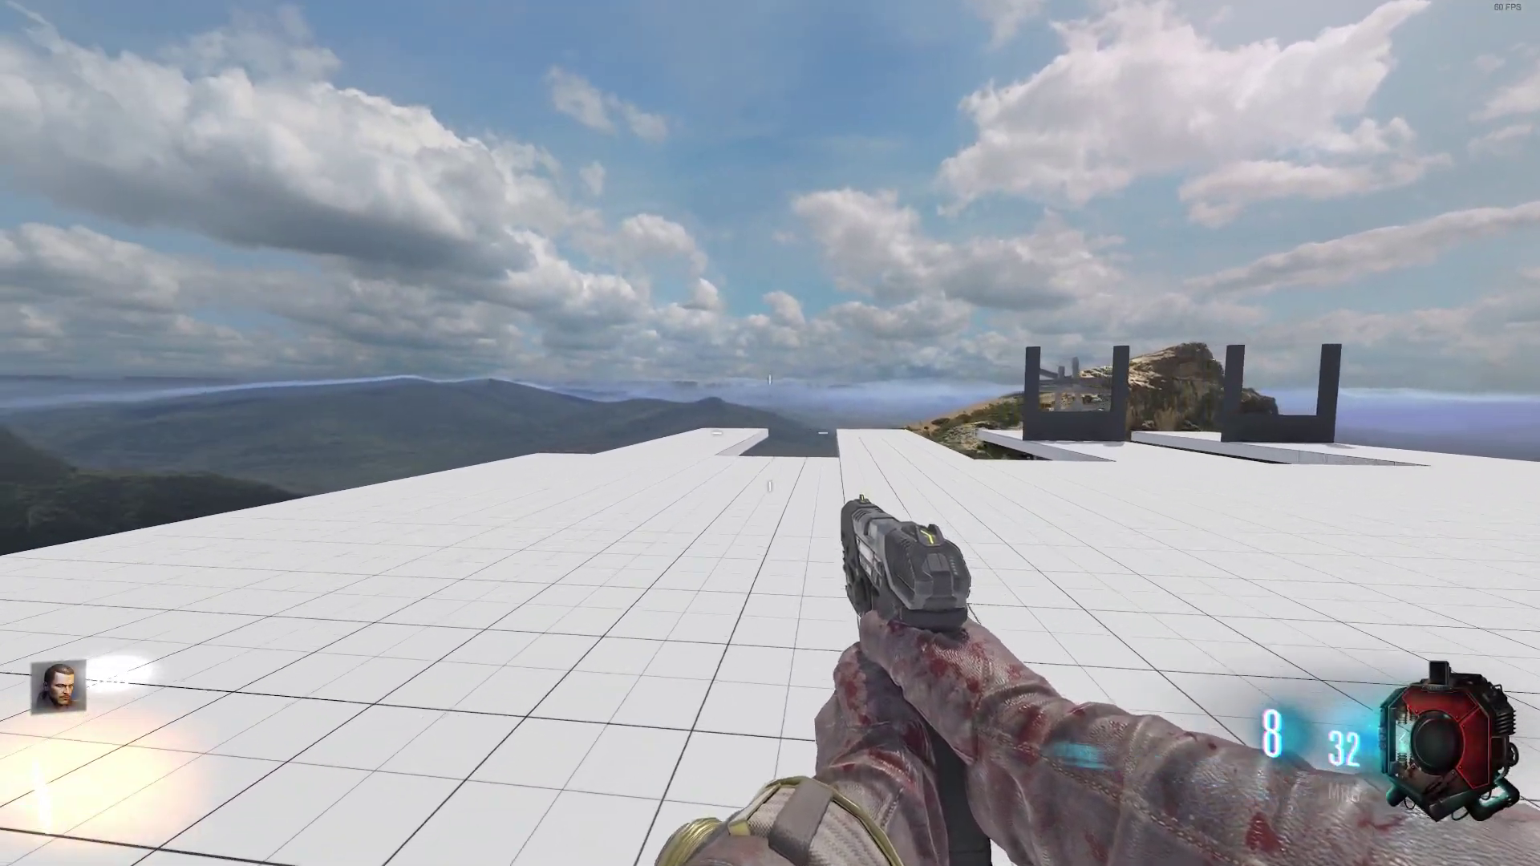
Step: Walk across the white platform toward the dark structures and far platform
key("w")
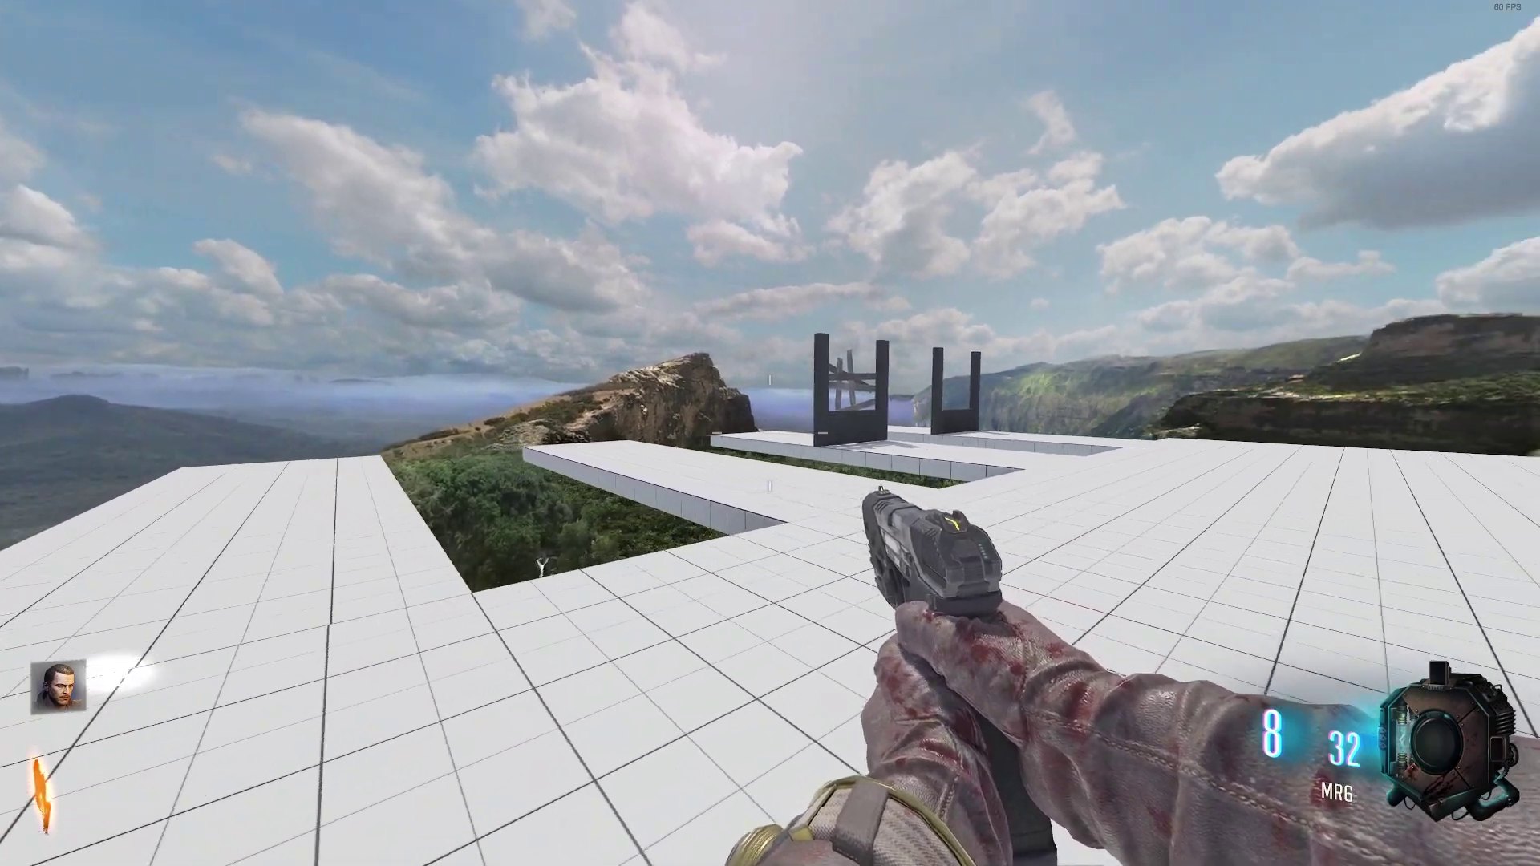
key("a")
key("w")
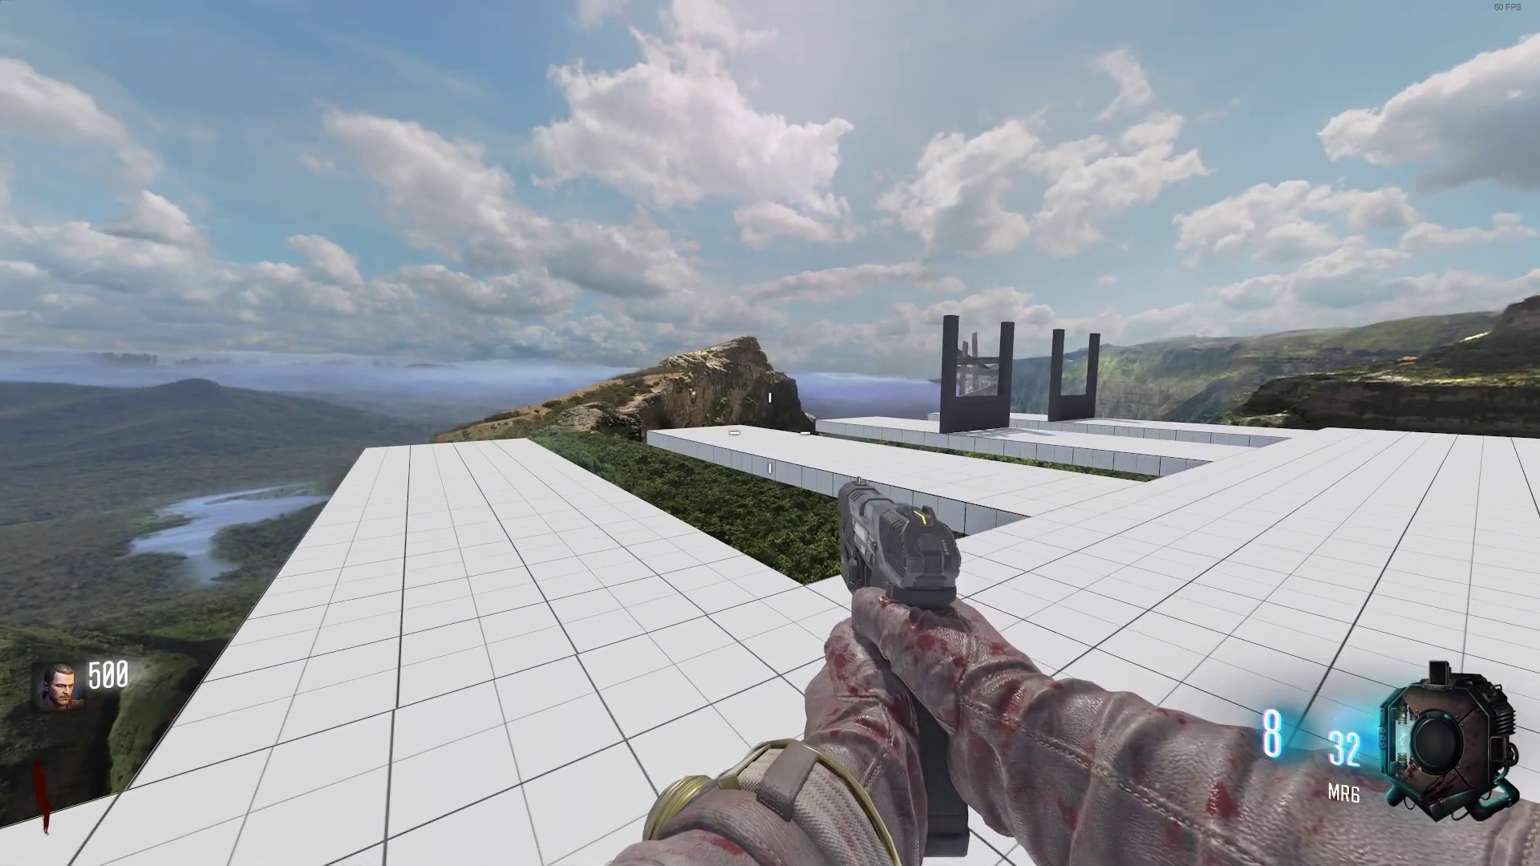
key("w")
key("w")
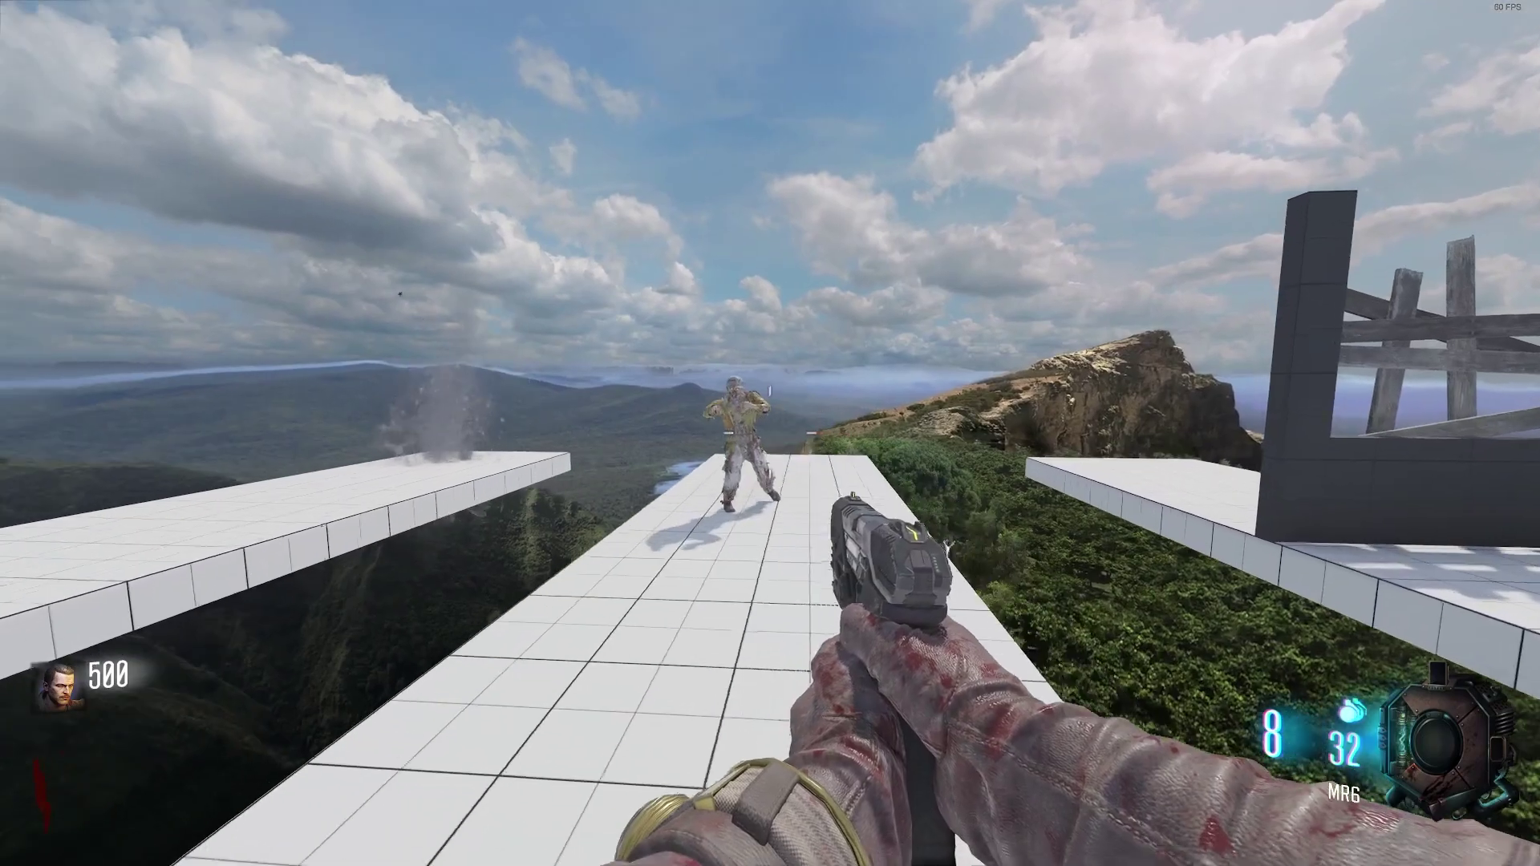
Step: Aim at and knife the approaching zombie, then face the barricaded window
right_click(770, 433)
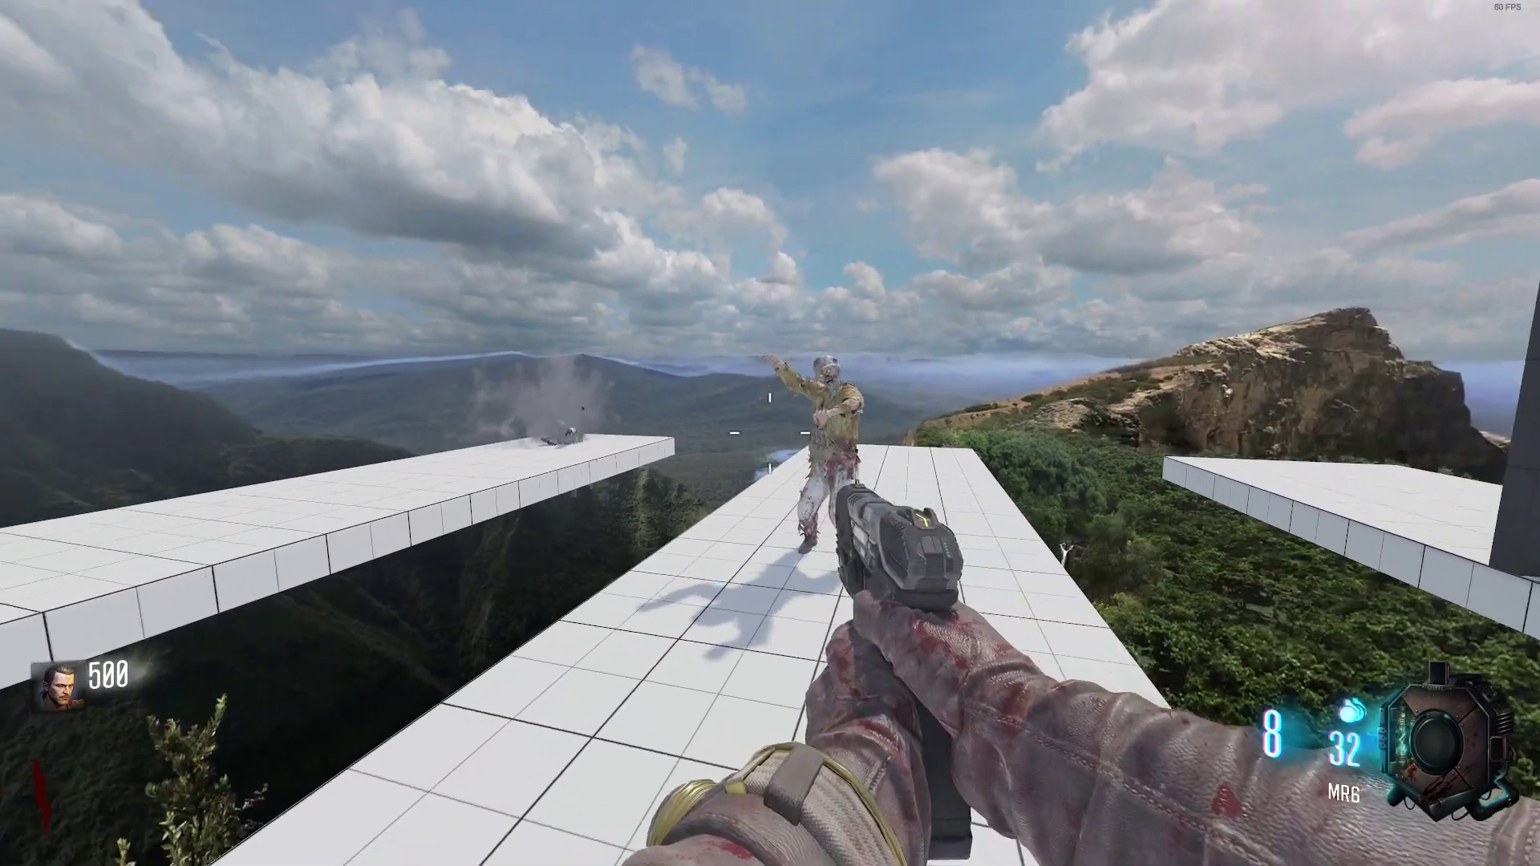
right_click(770, 433)
key("w")
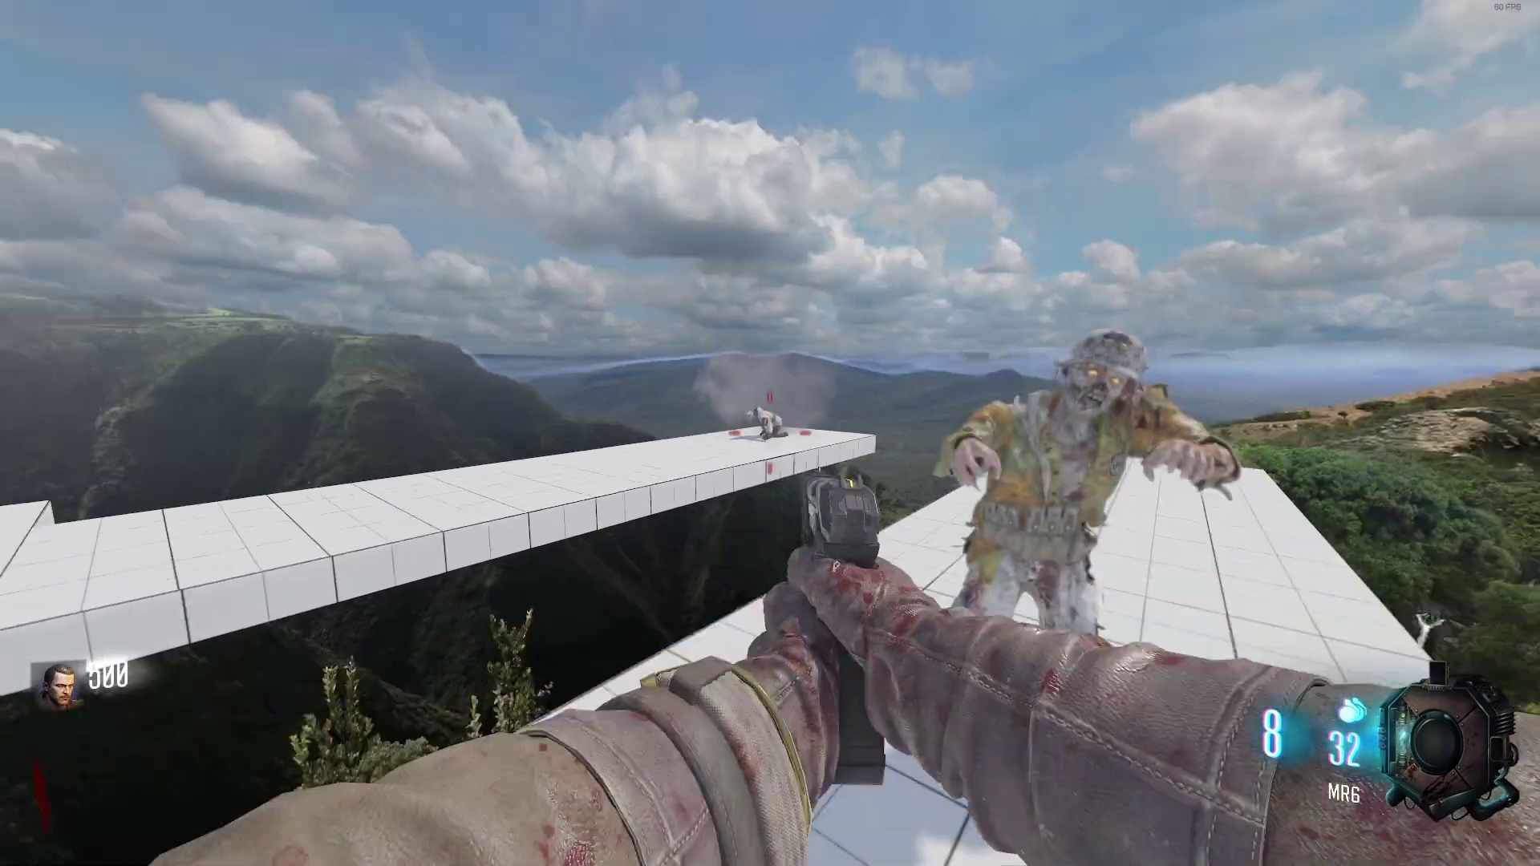
key("v")
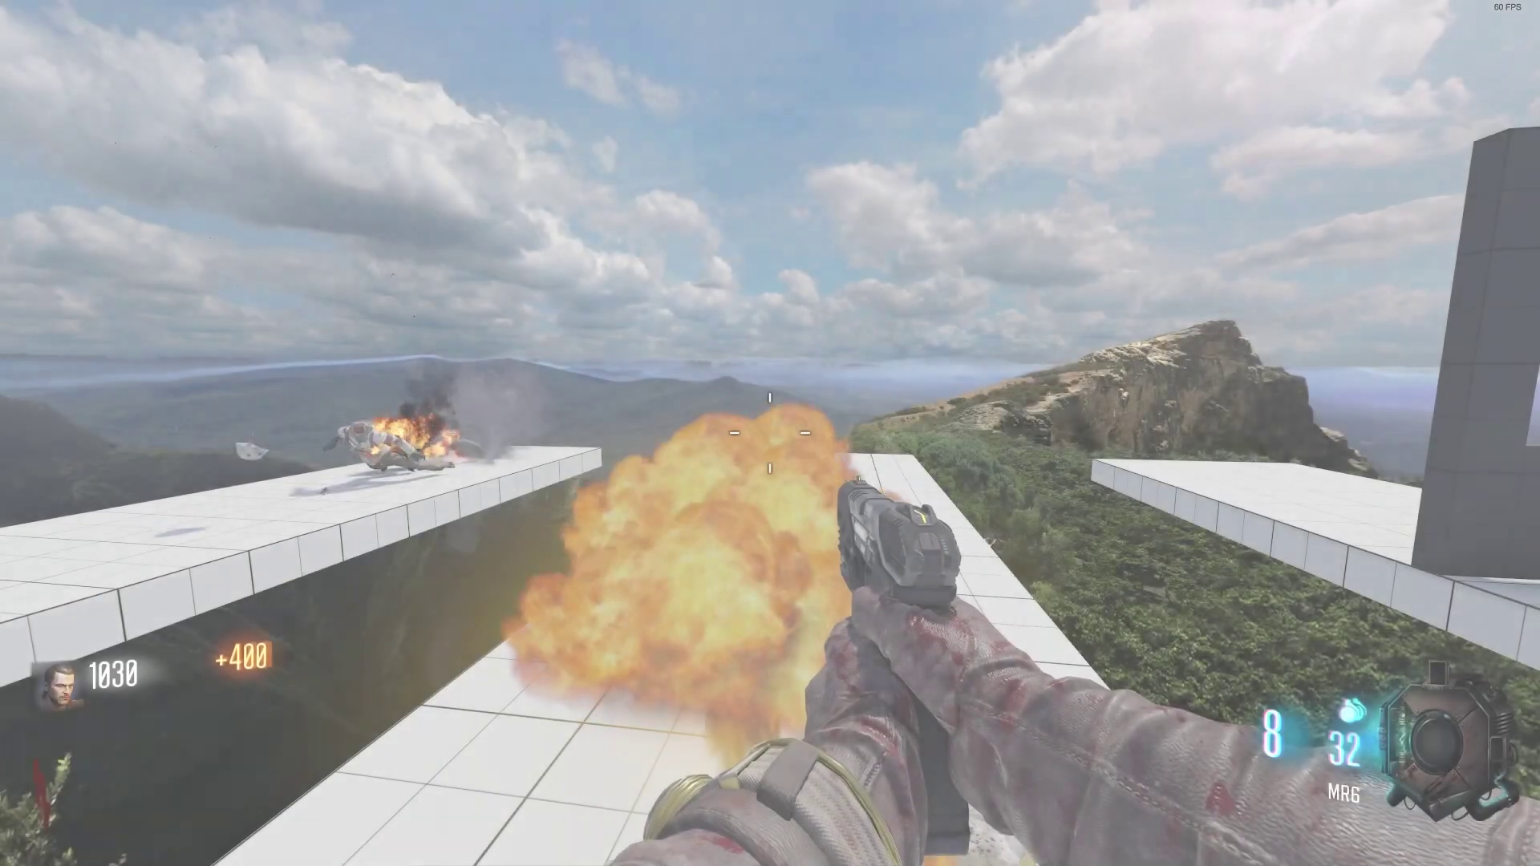
key("s")
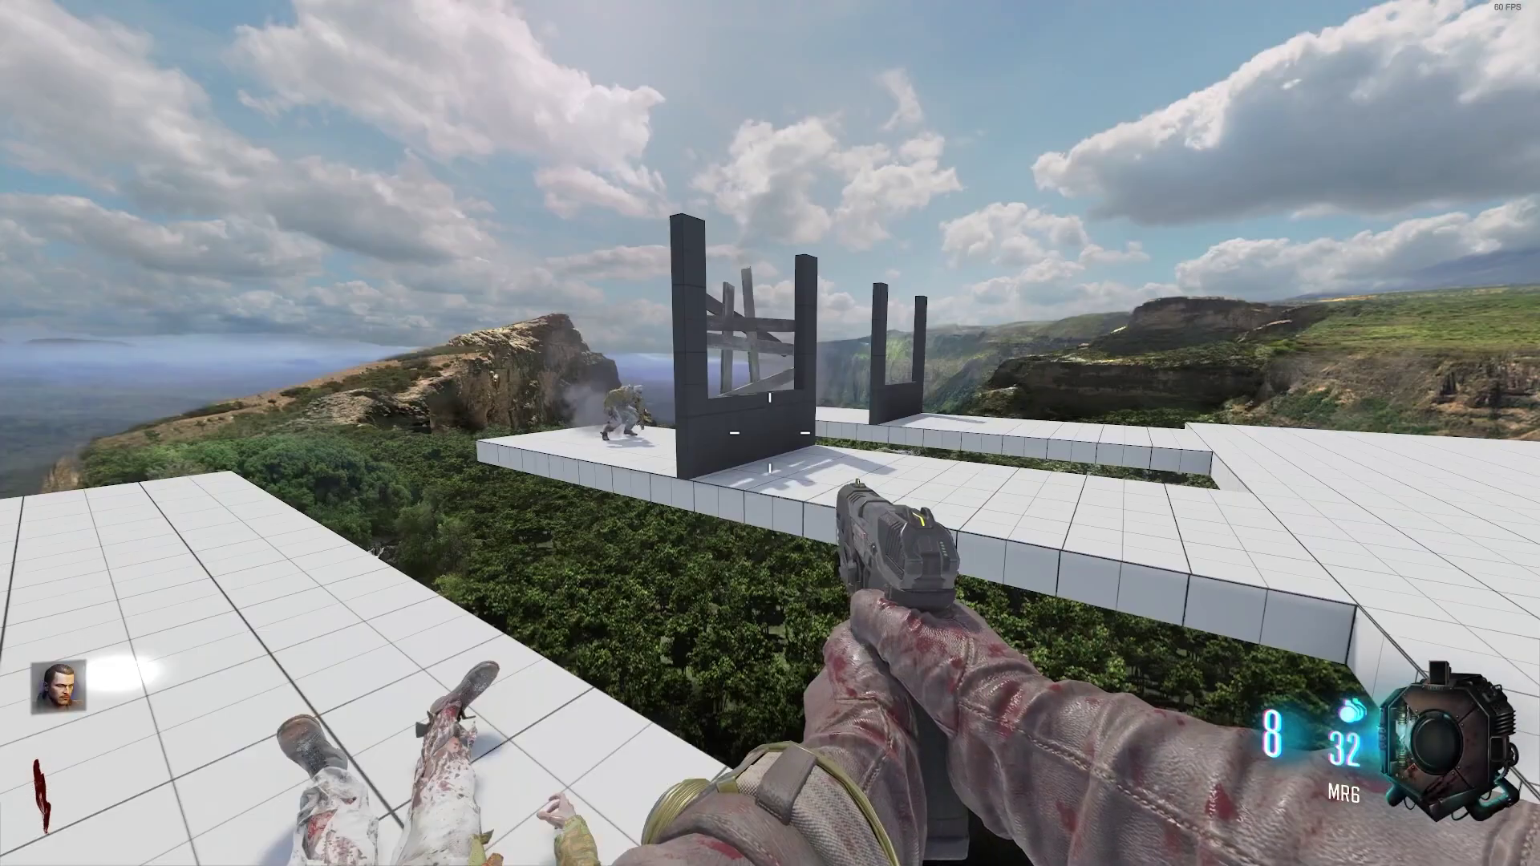
key("w")
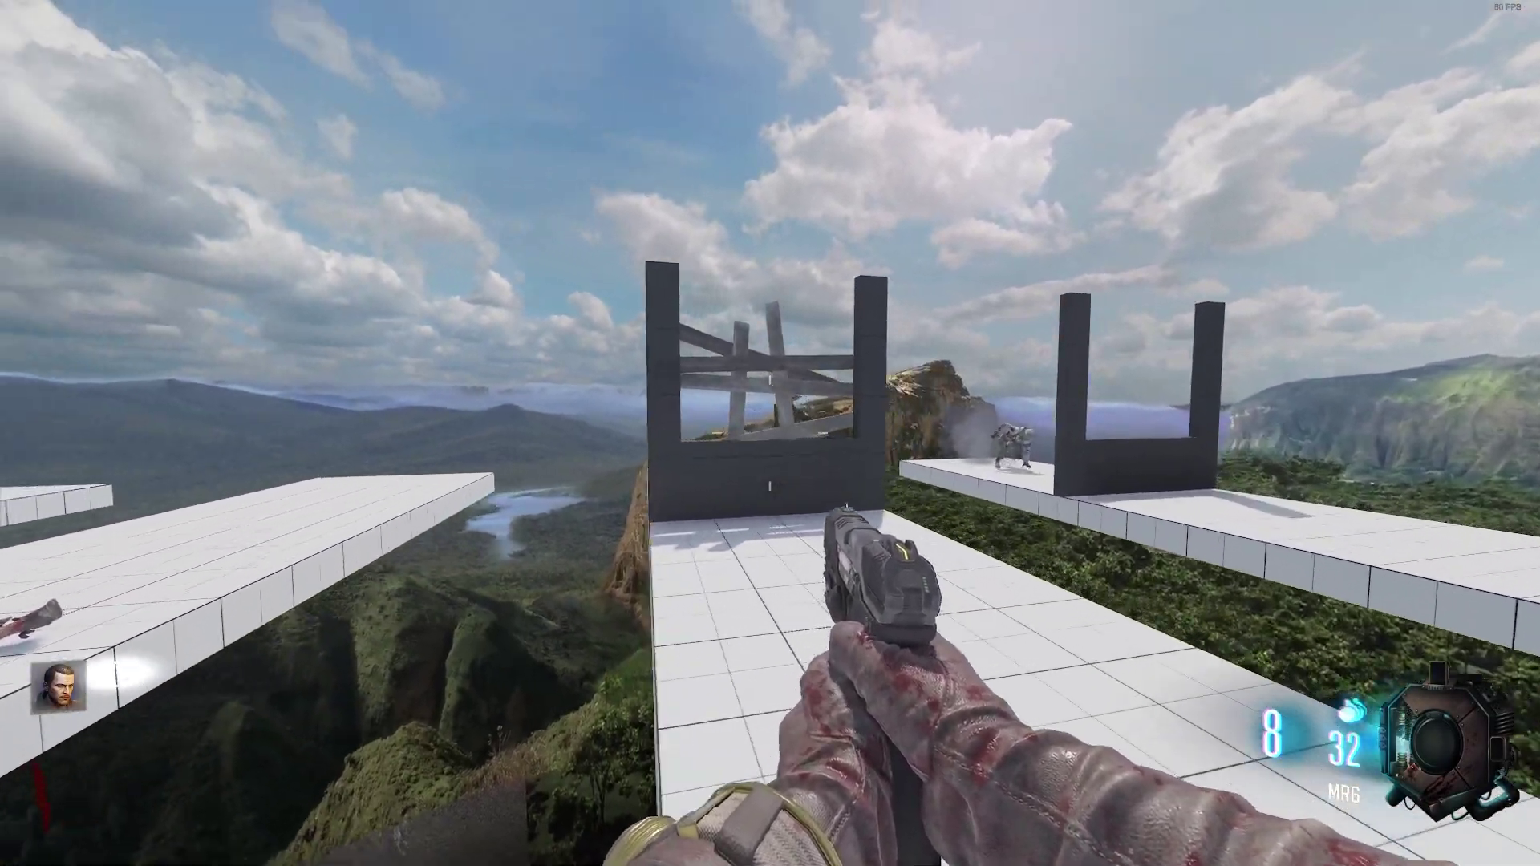
right_click(770, 433)
Step: Approach the zombie at the window, back off, then head between the crates
key("w")
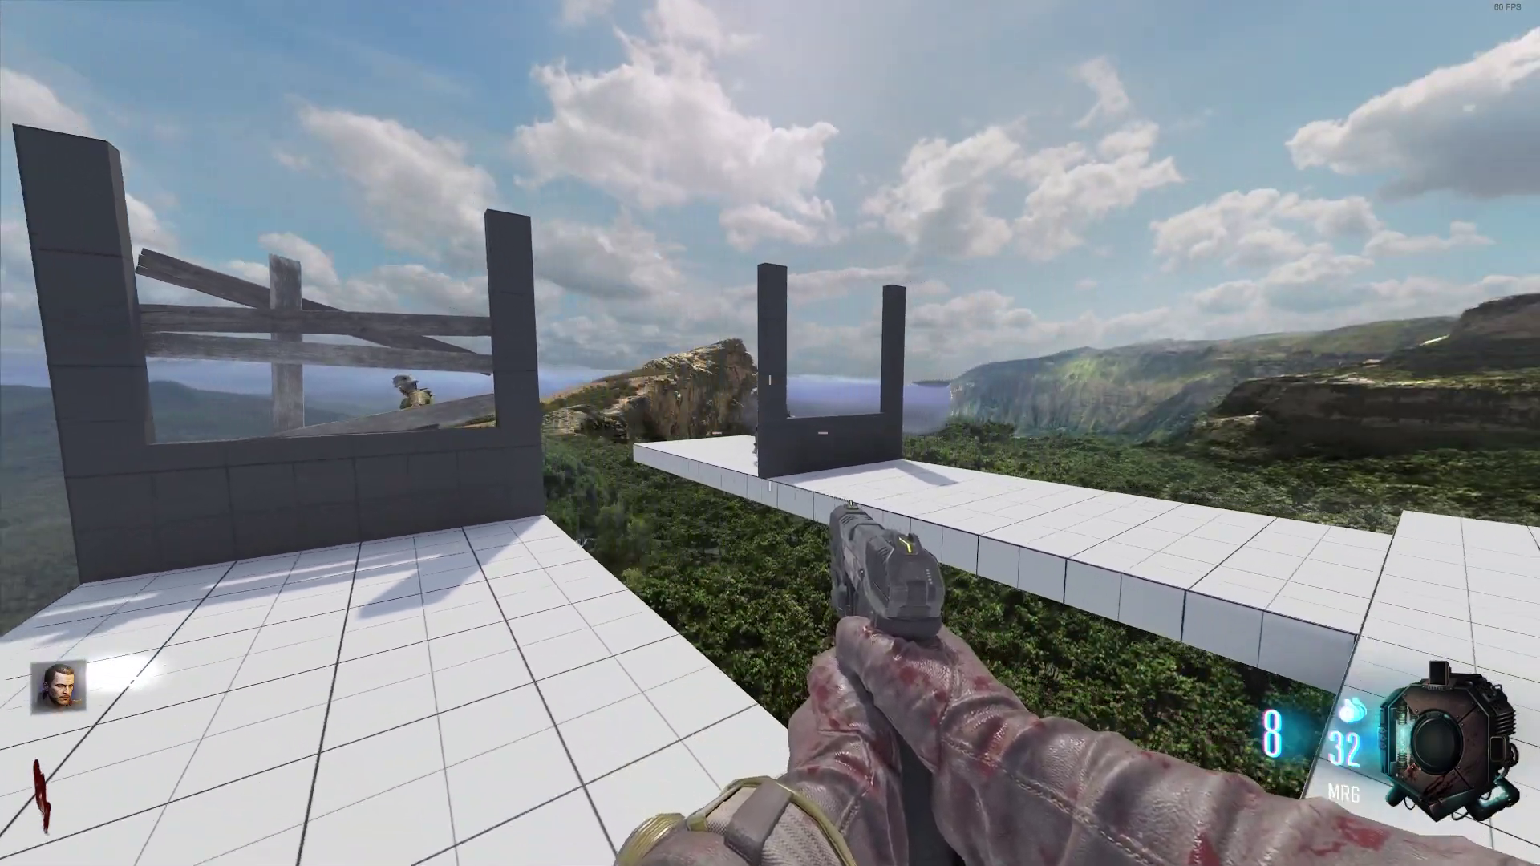
key("w")
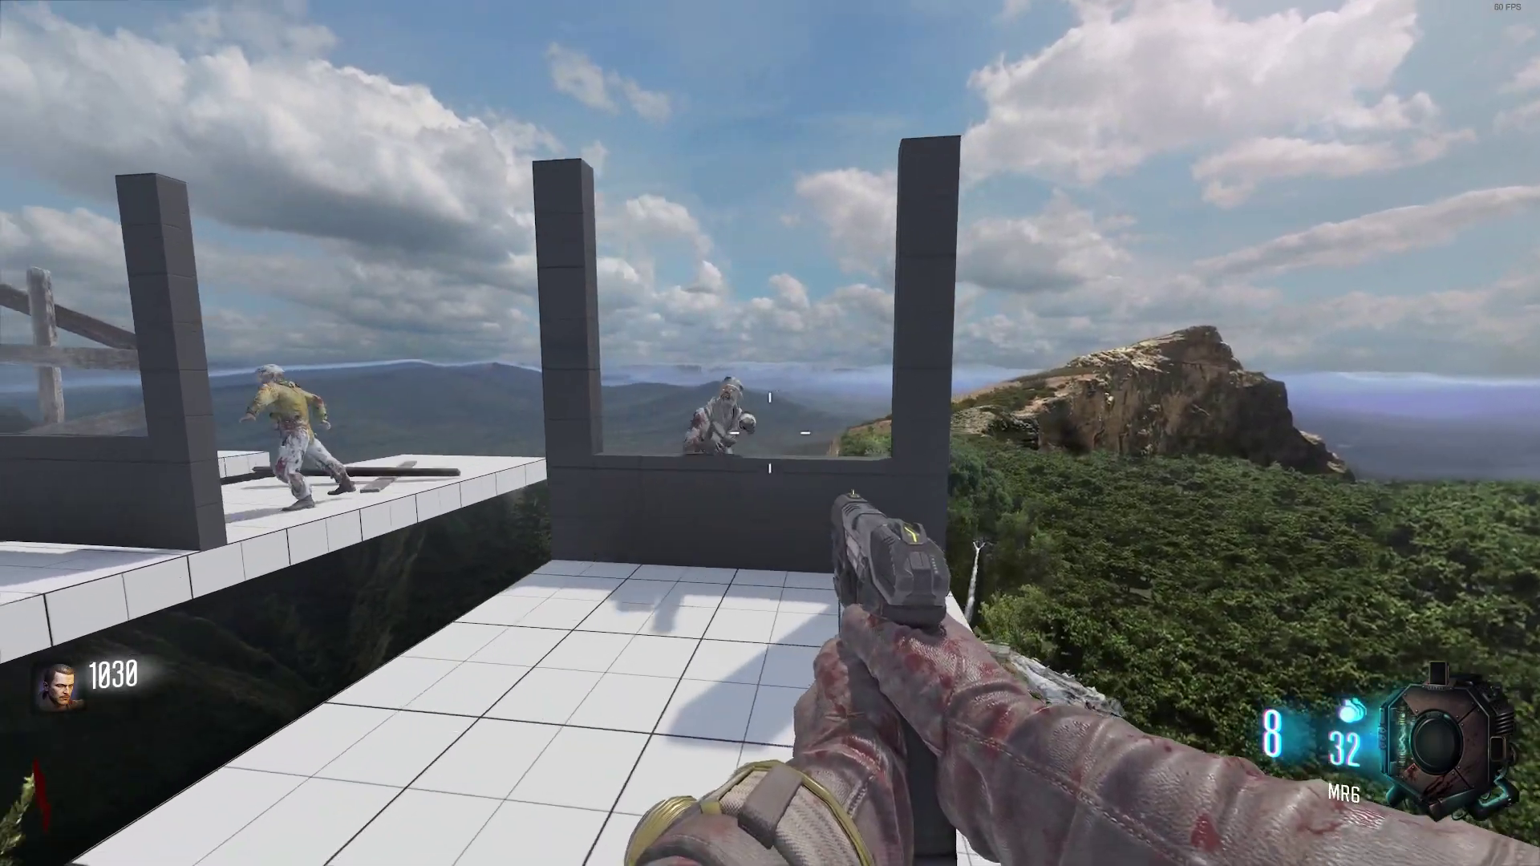
key("s")
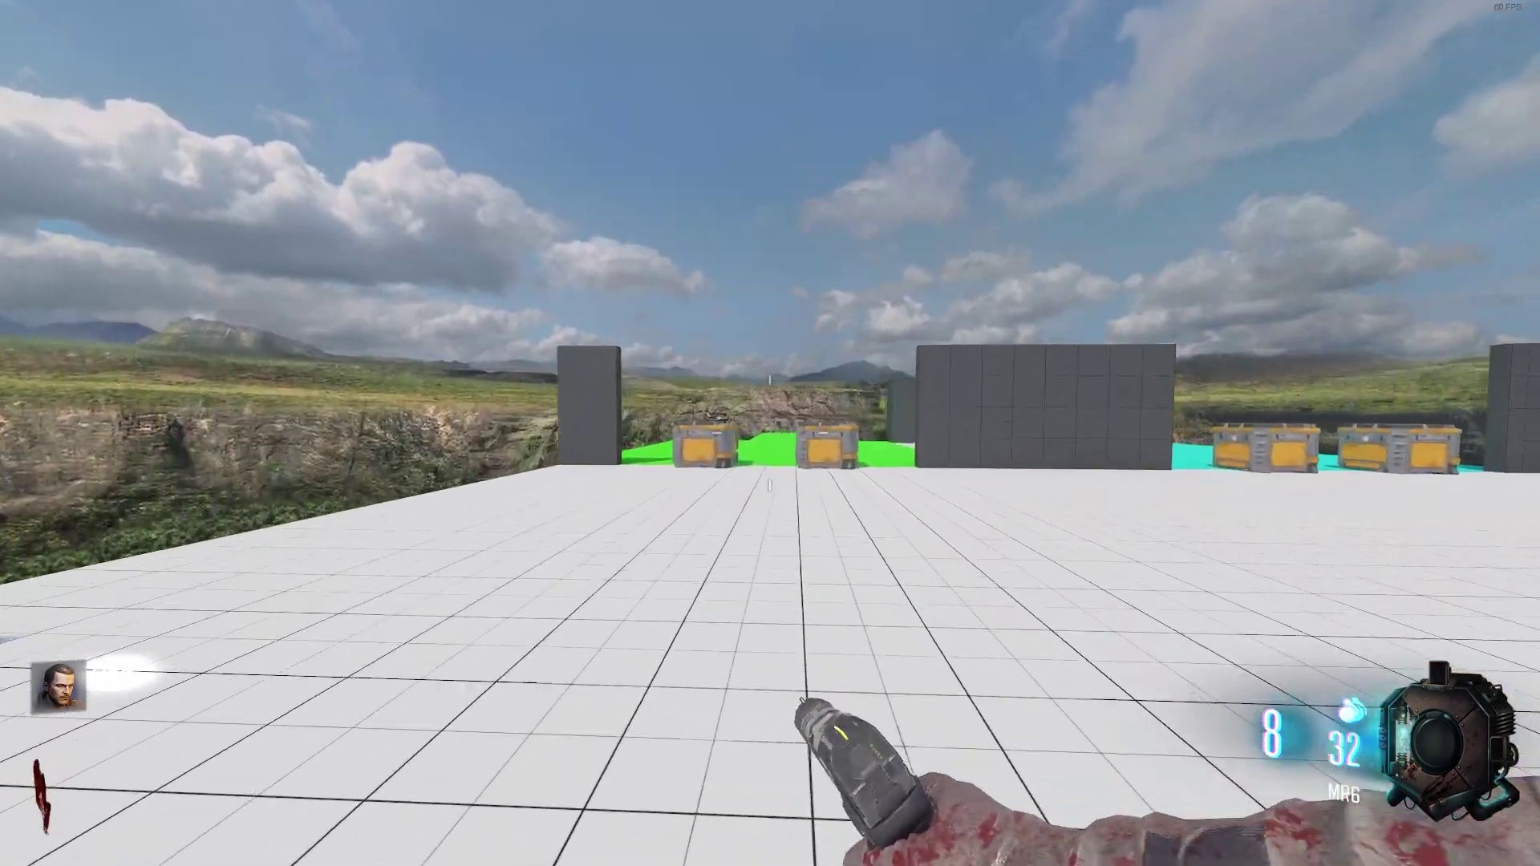
key("w")
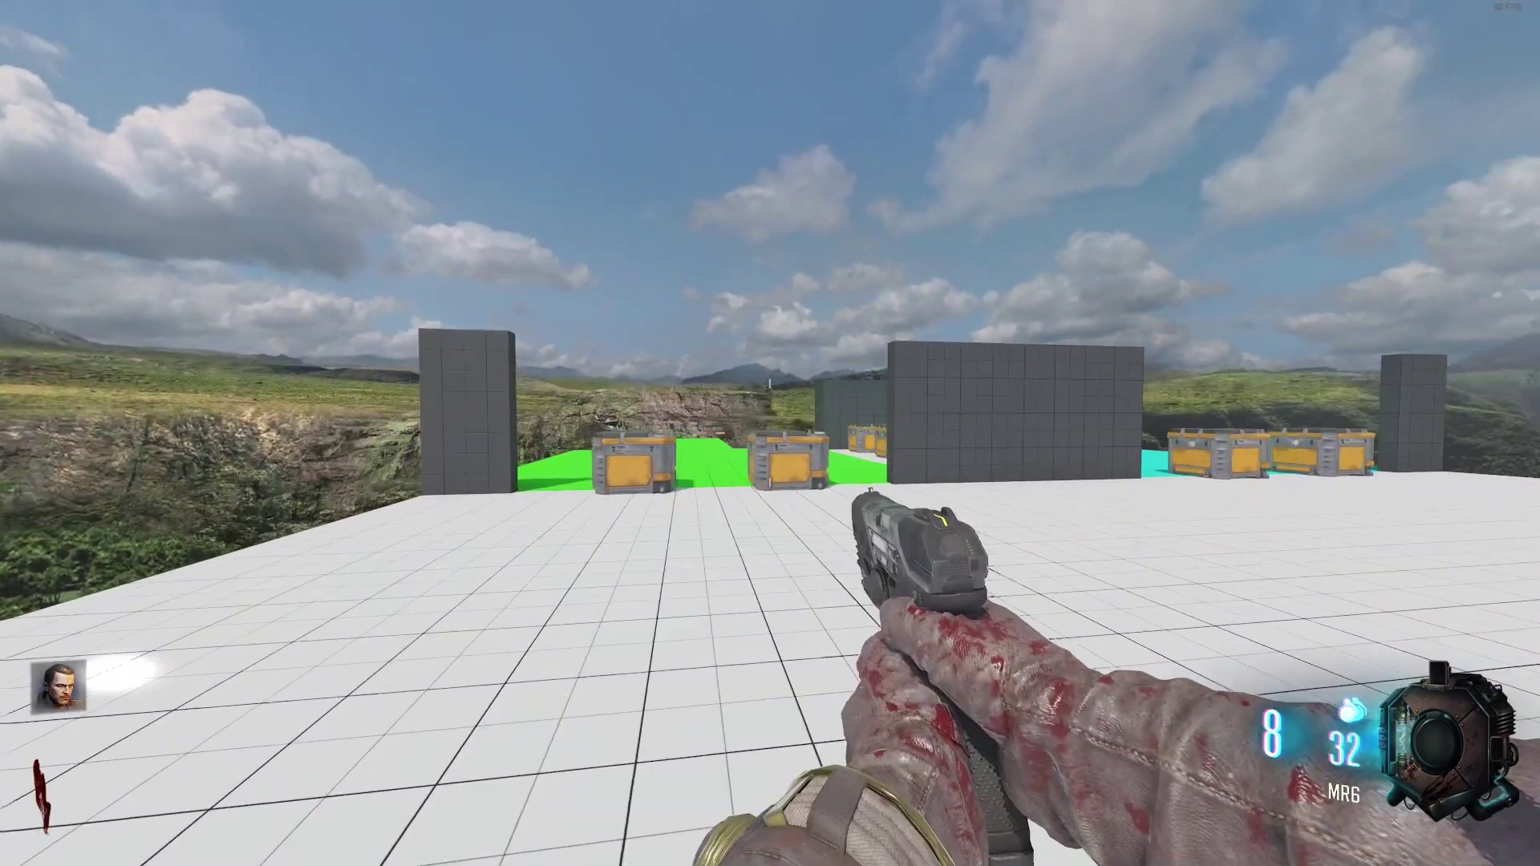
key("w")
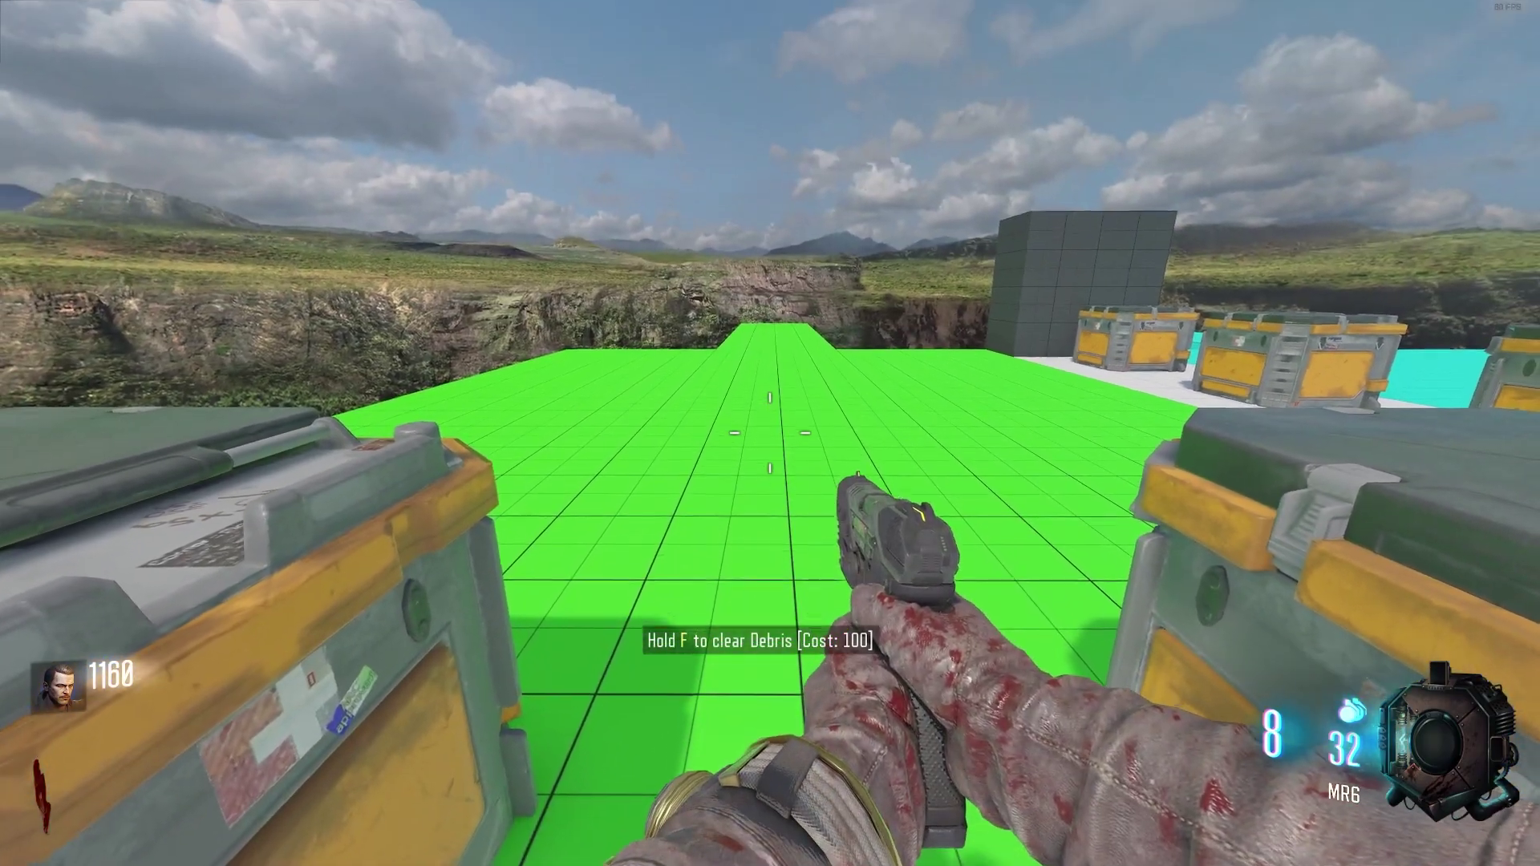
Step: Clear the debris crates for 100 points to open the green path
right_click(770, 433)
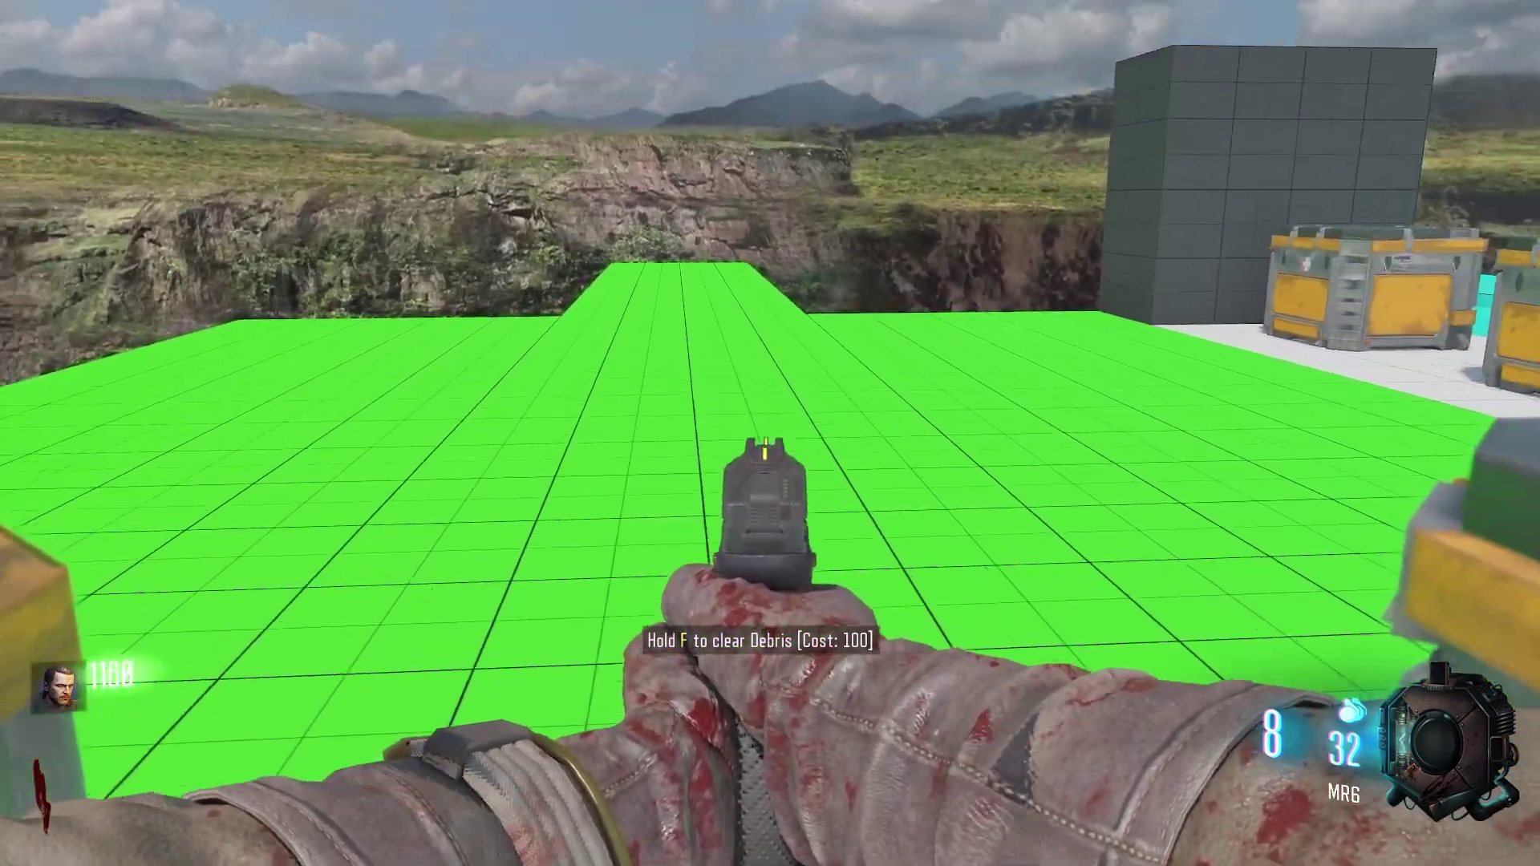
key("s")
key("s")
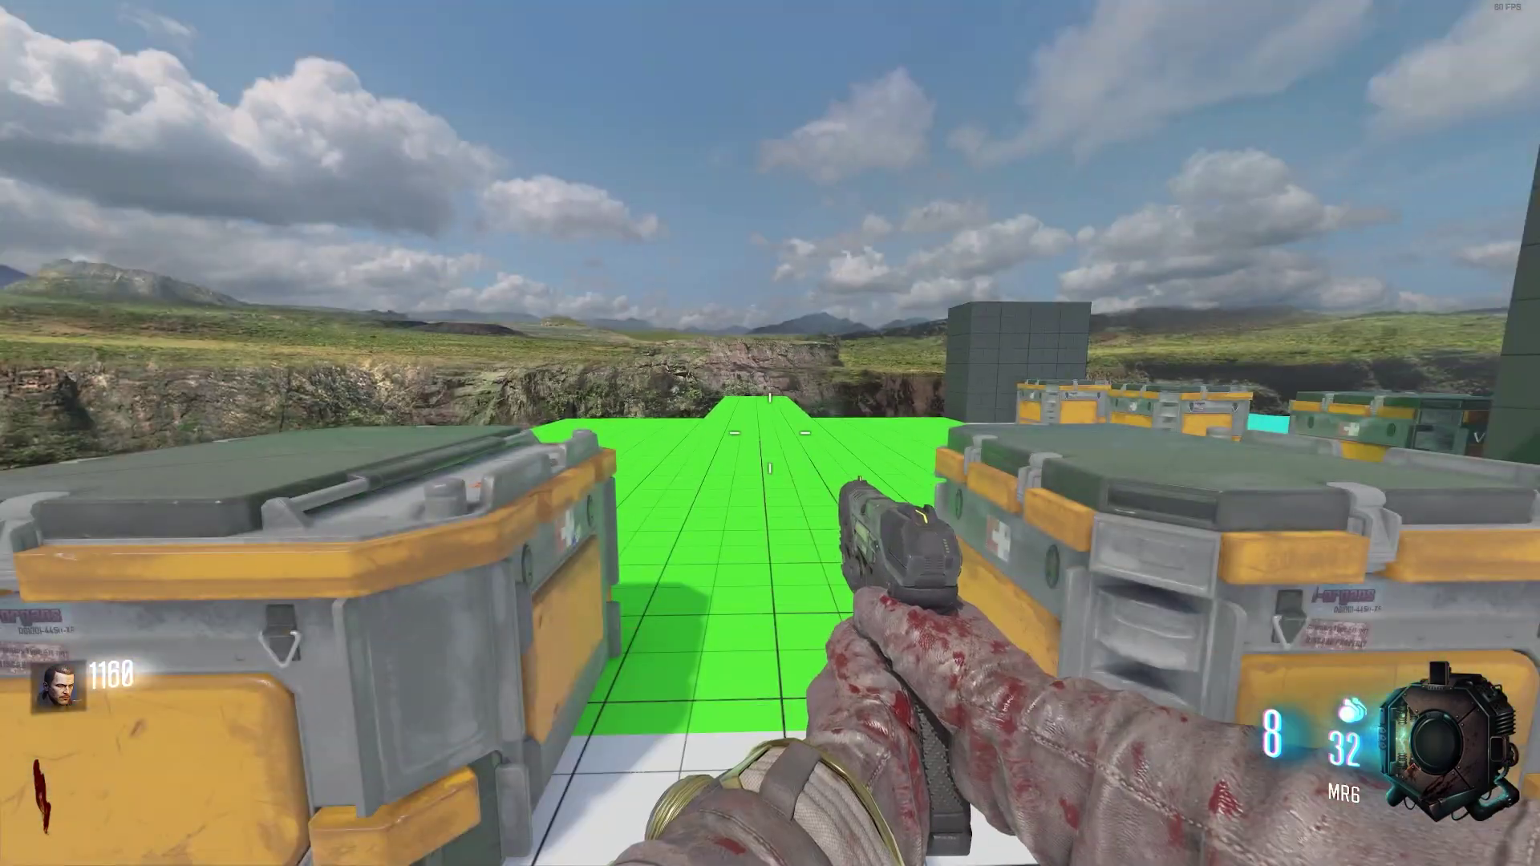
key("w")
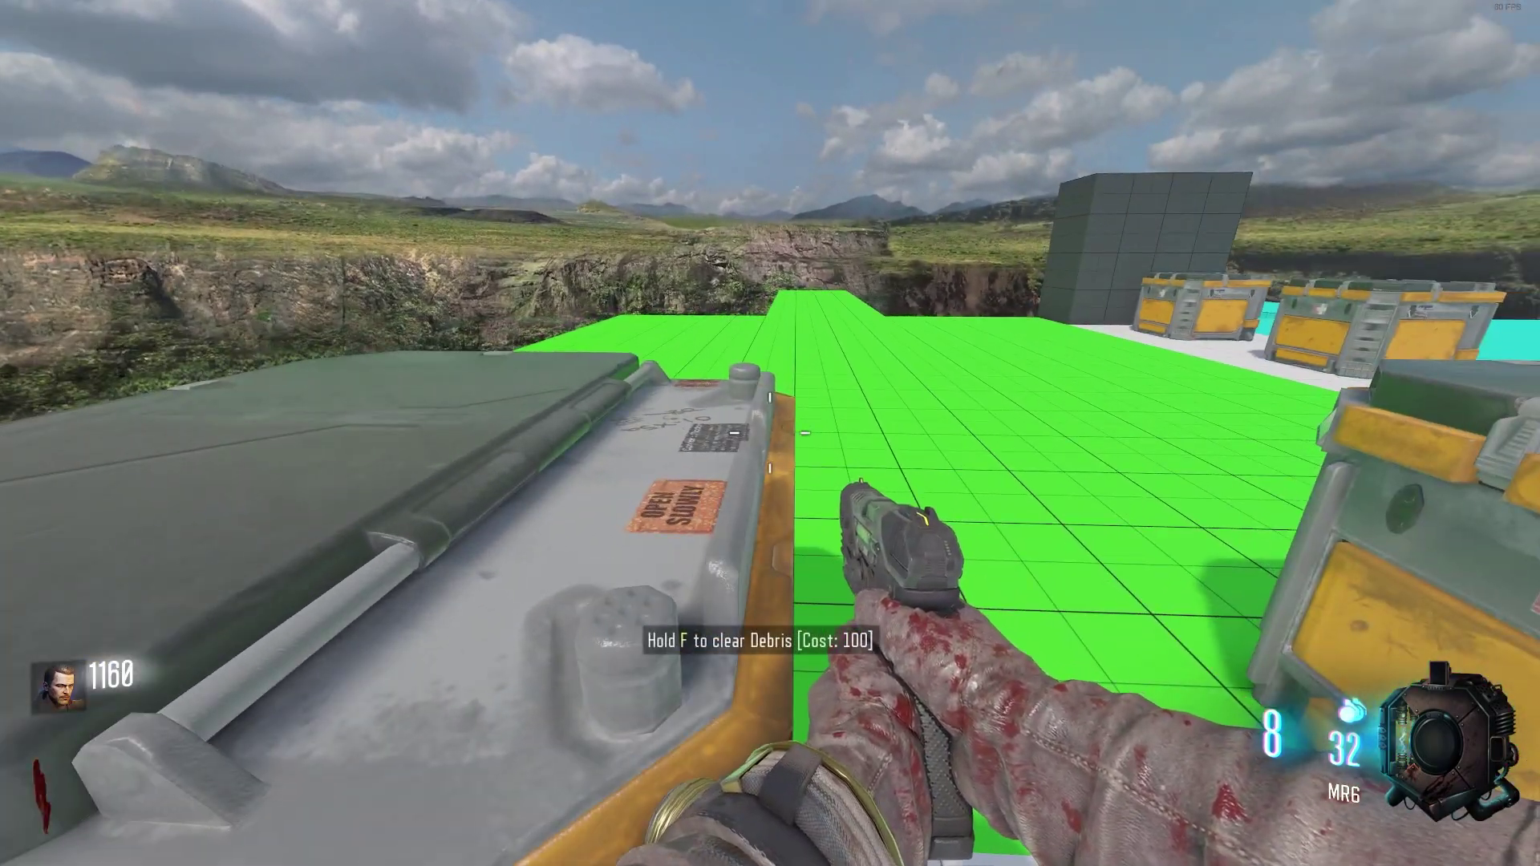
key("f")
Step: Advance onto the green floor, knife the zombie, and scan the green zone
key("w")
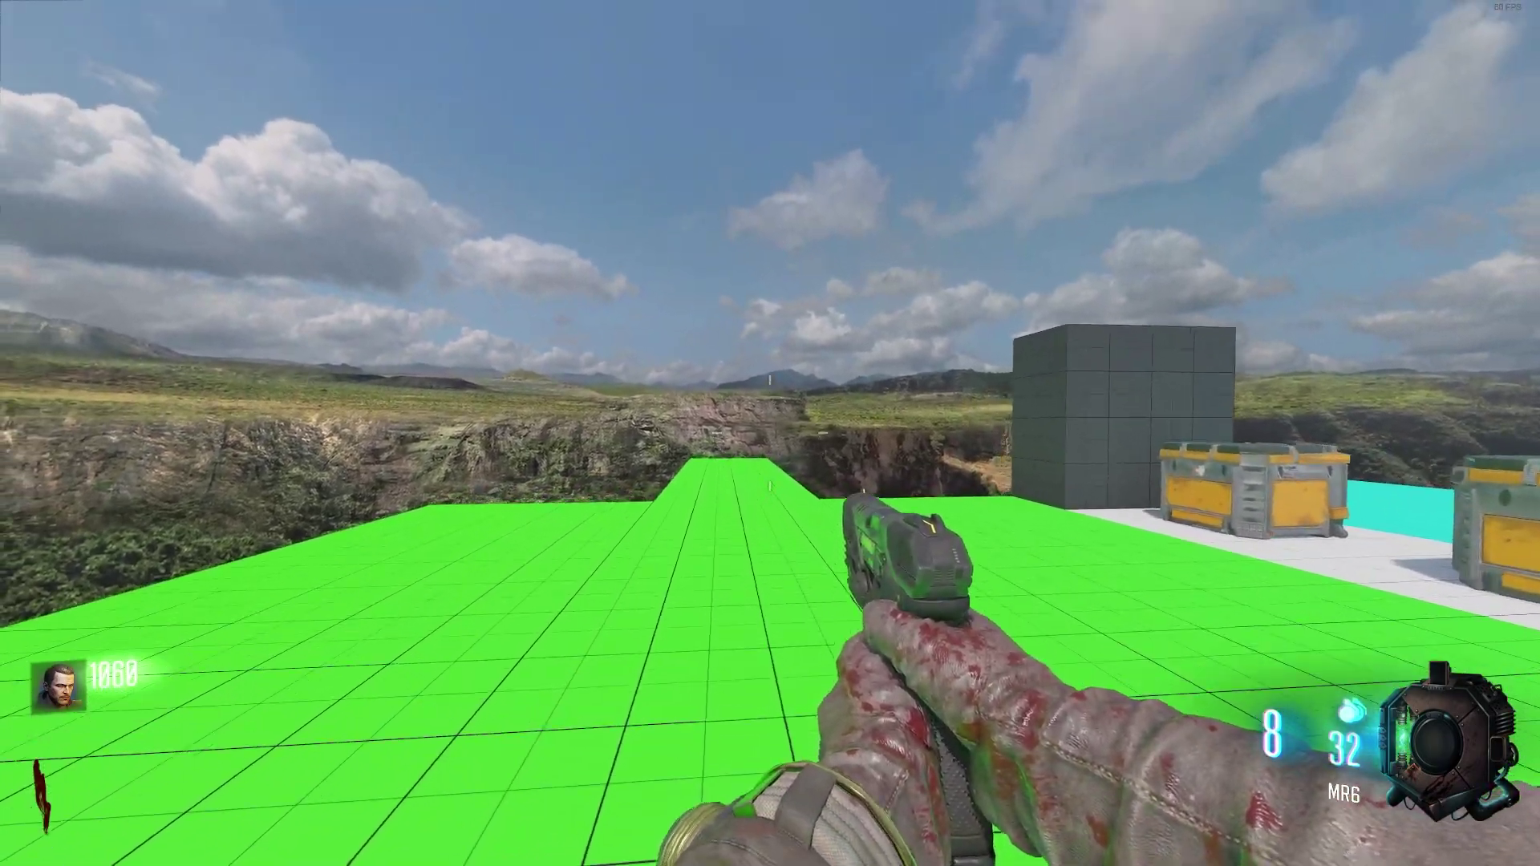
mouse_move(770, 433)
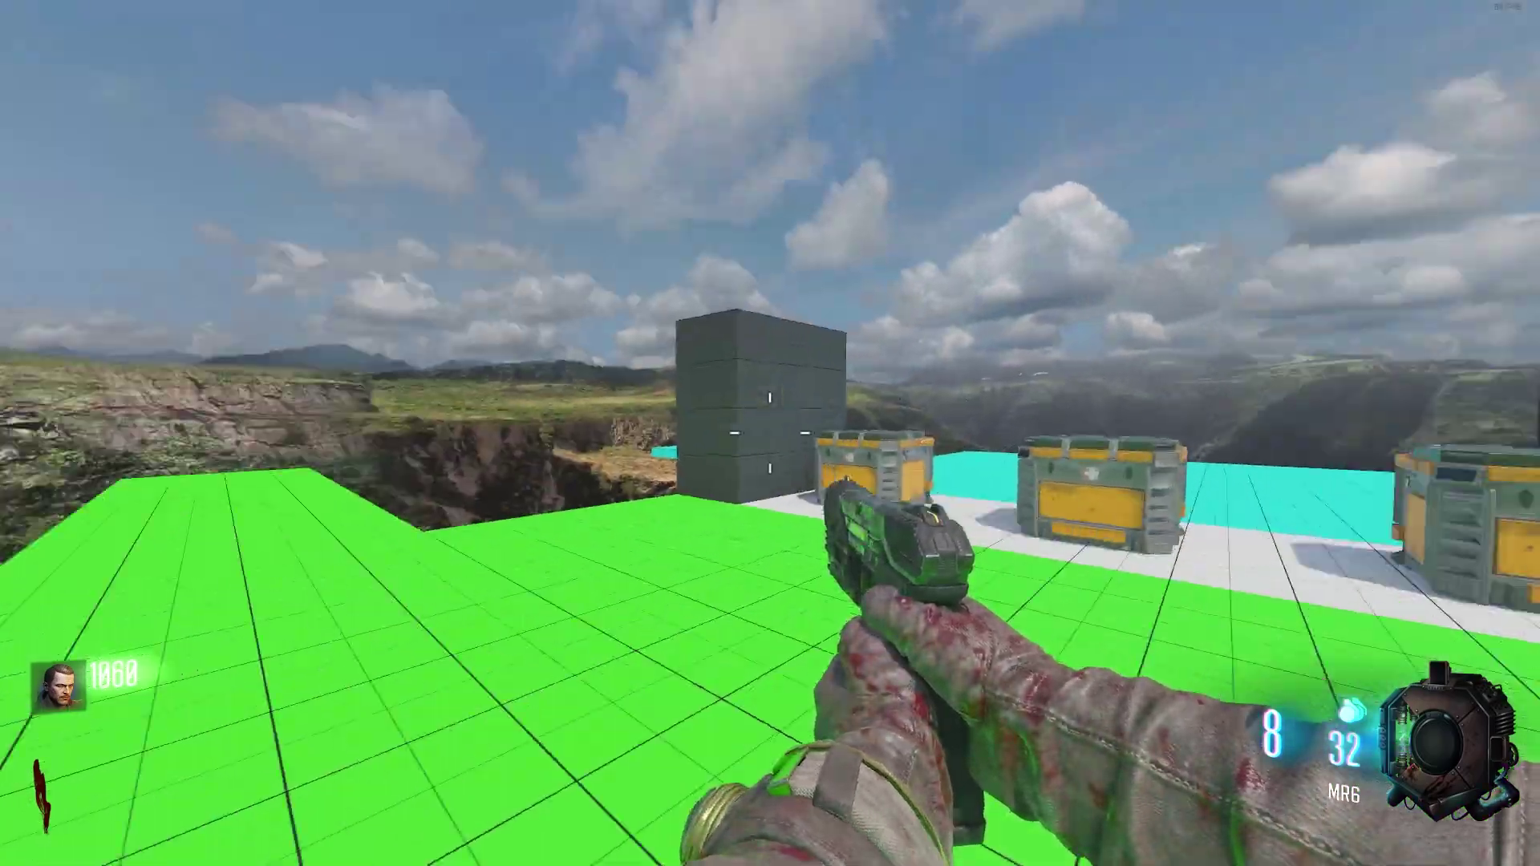
key("shift+w")
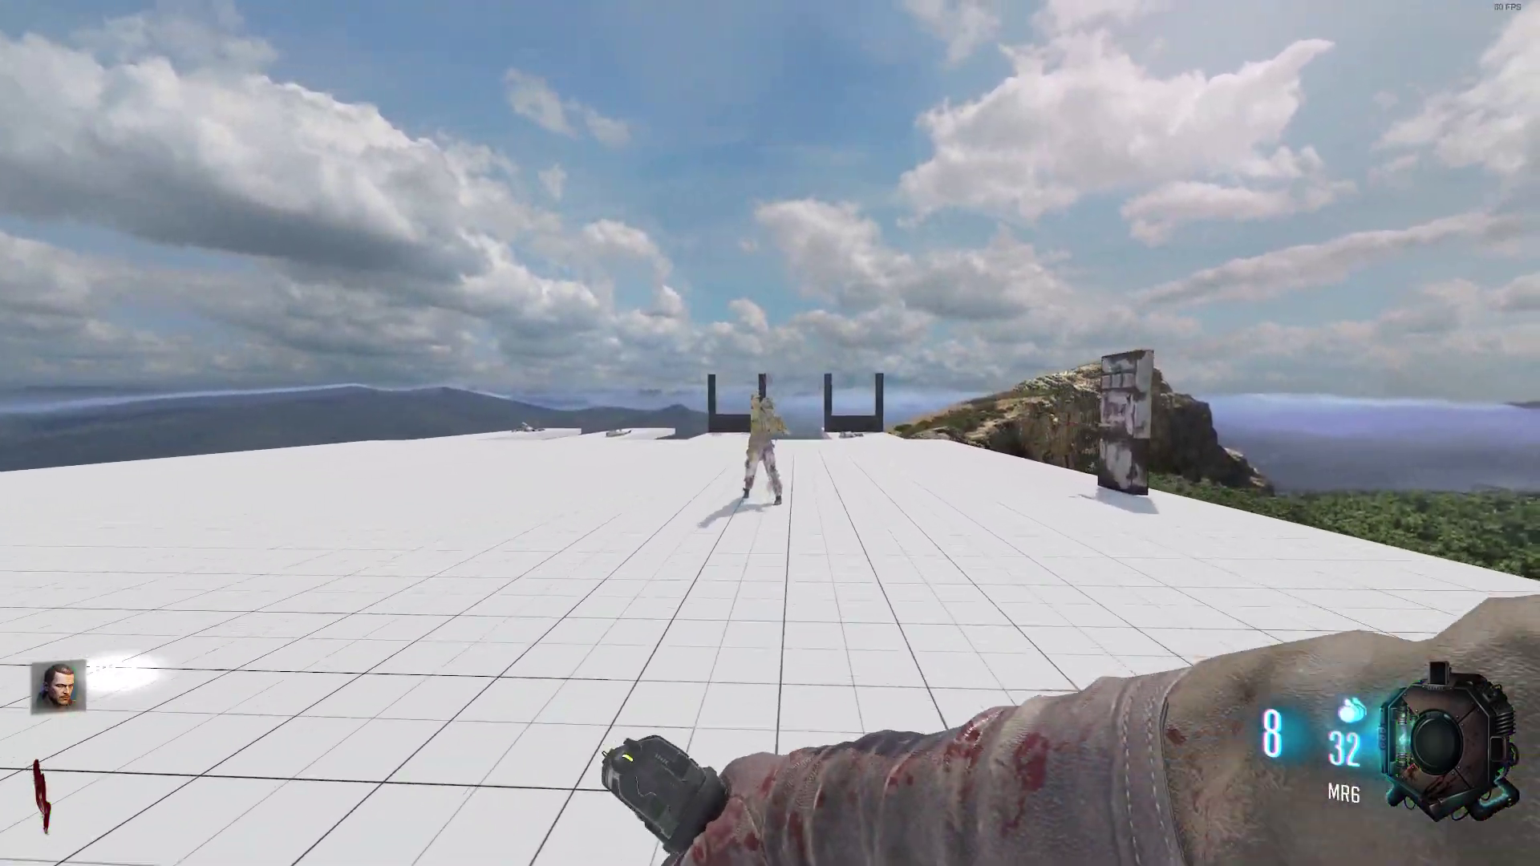
key("v")
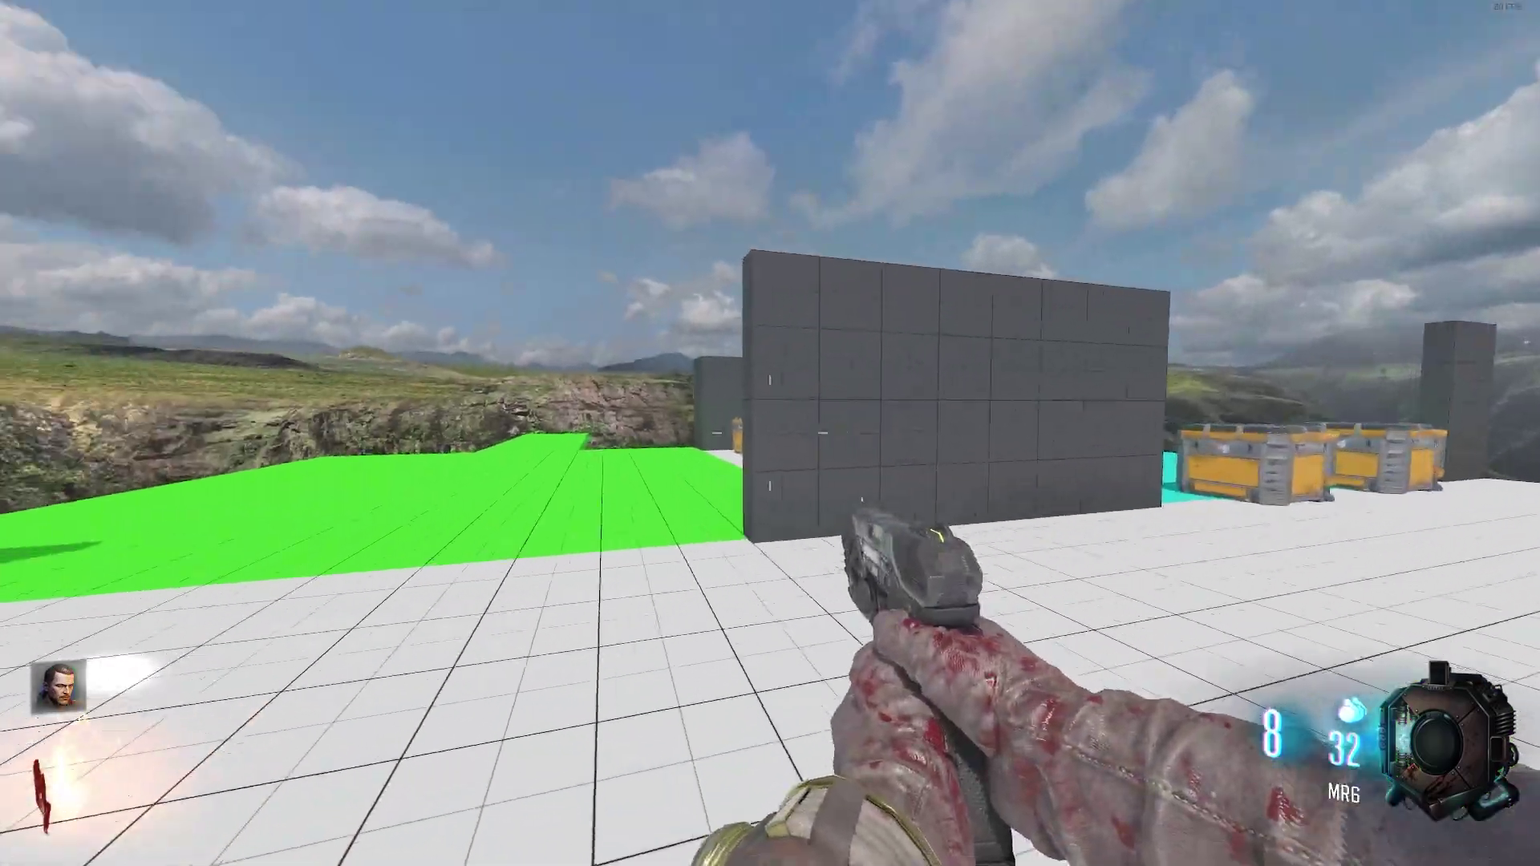
key("shift+w")
key("w")
right_click(770, 433)
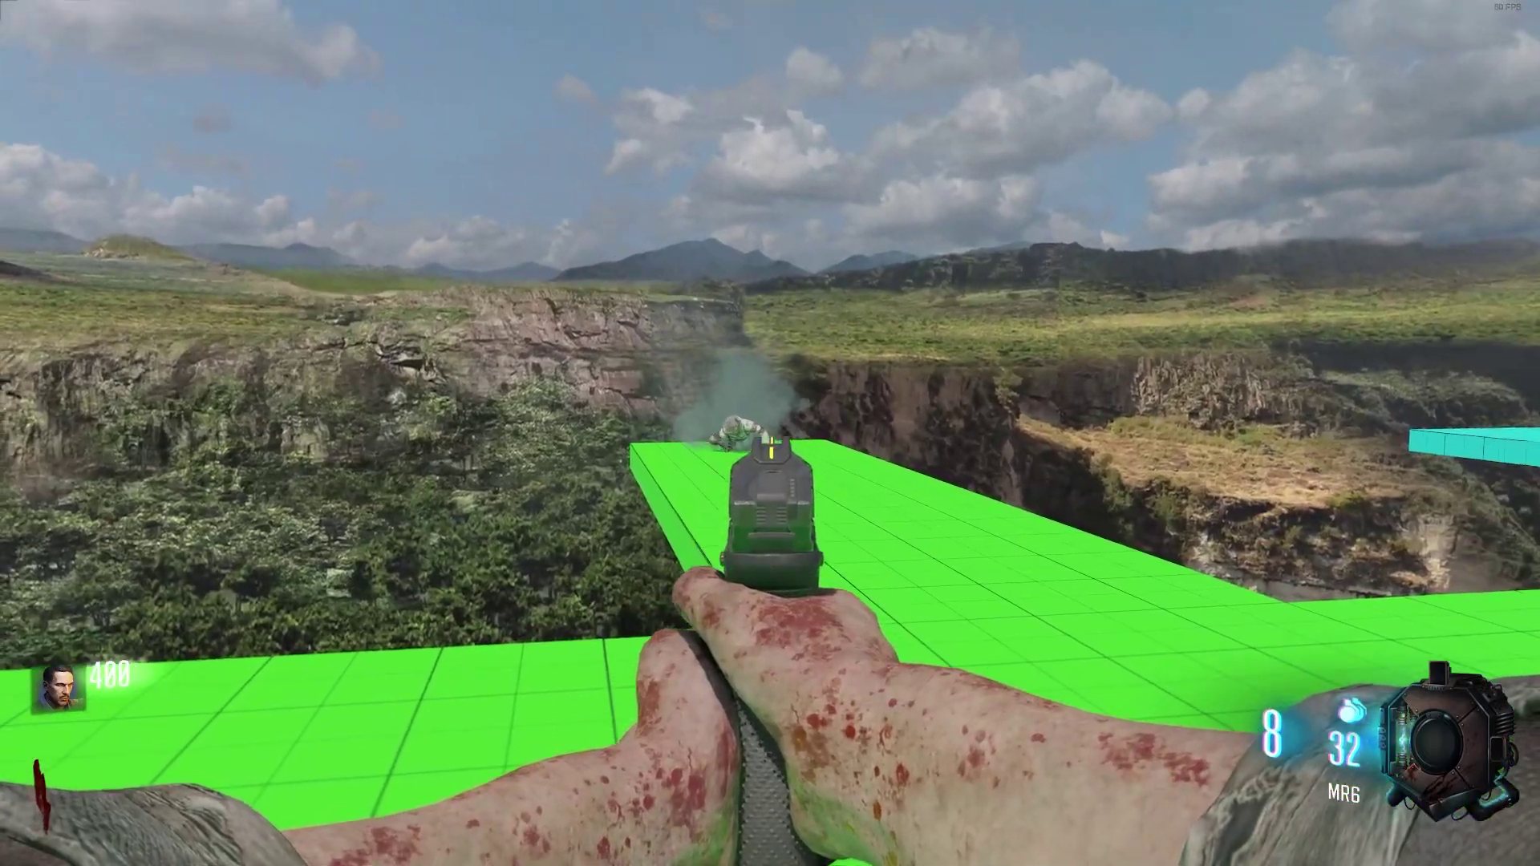
right_click(770, 433)
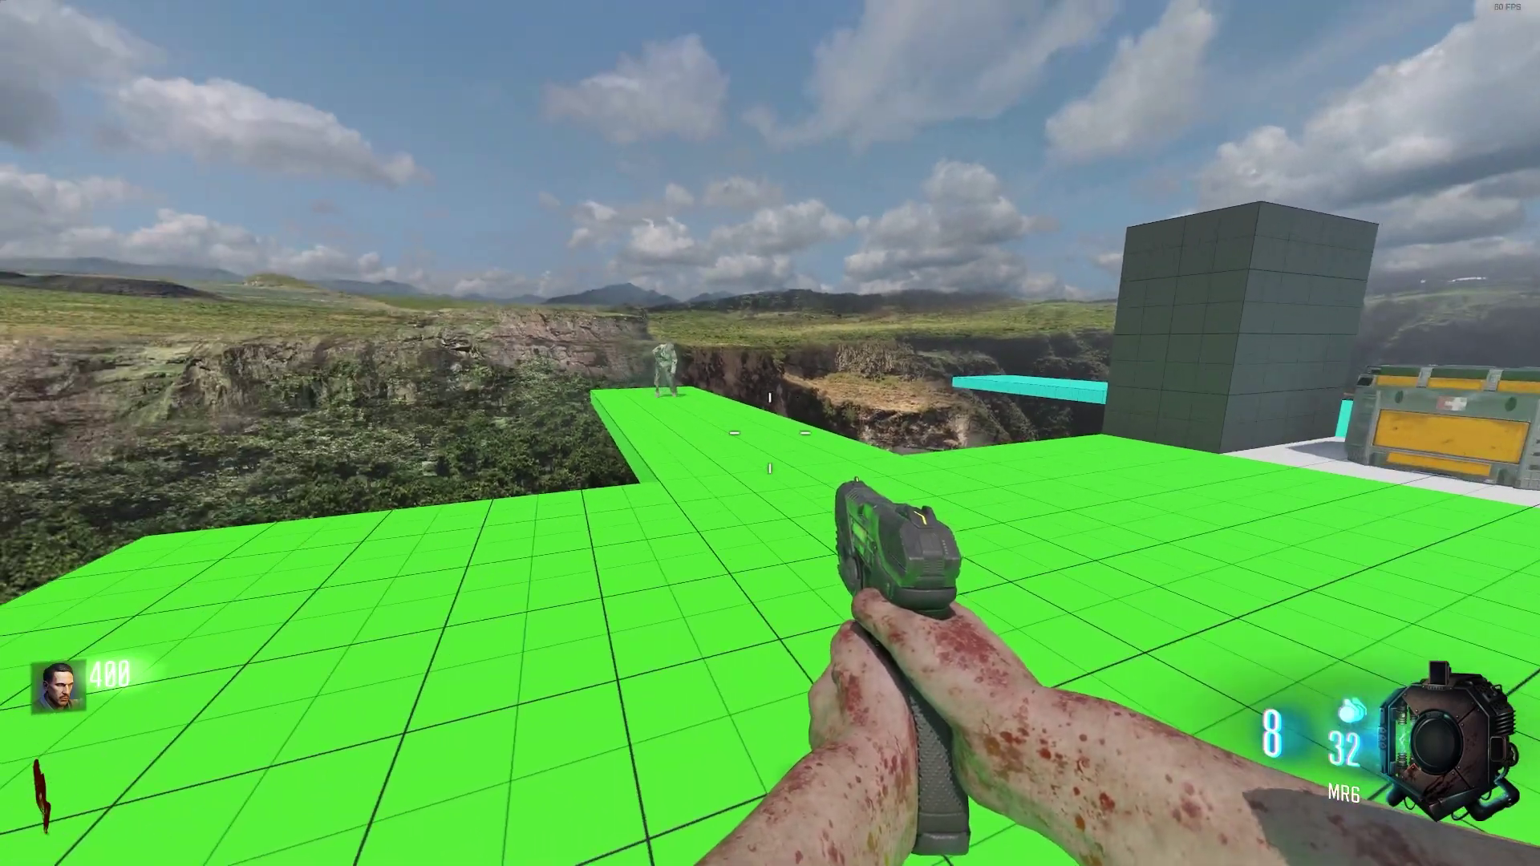
right_click(770, 433)
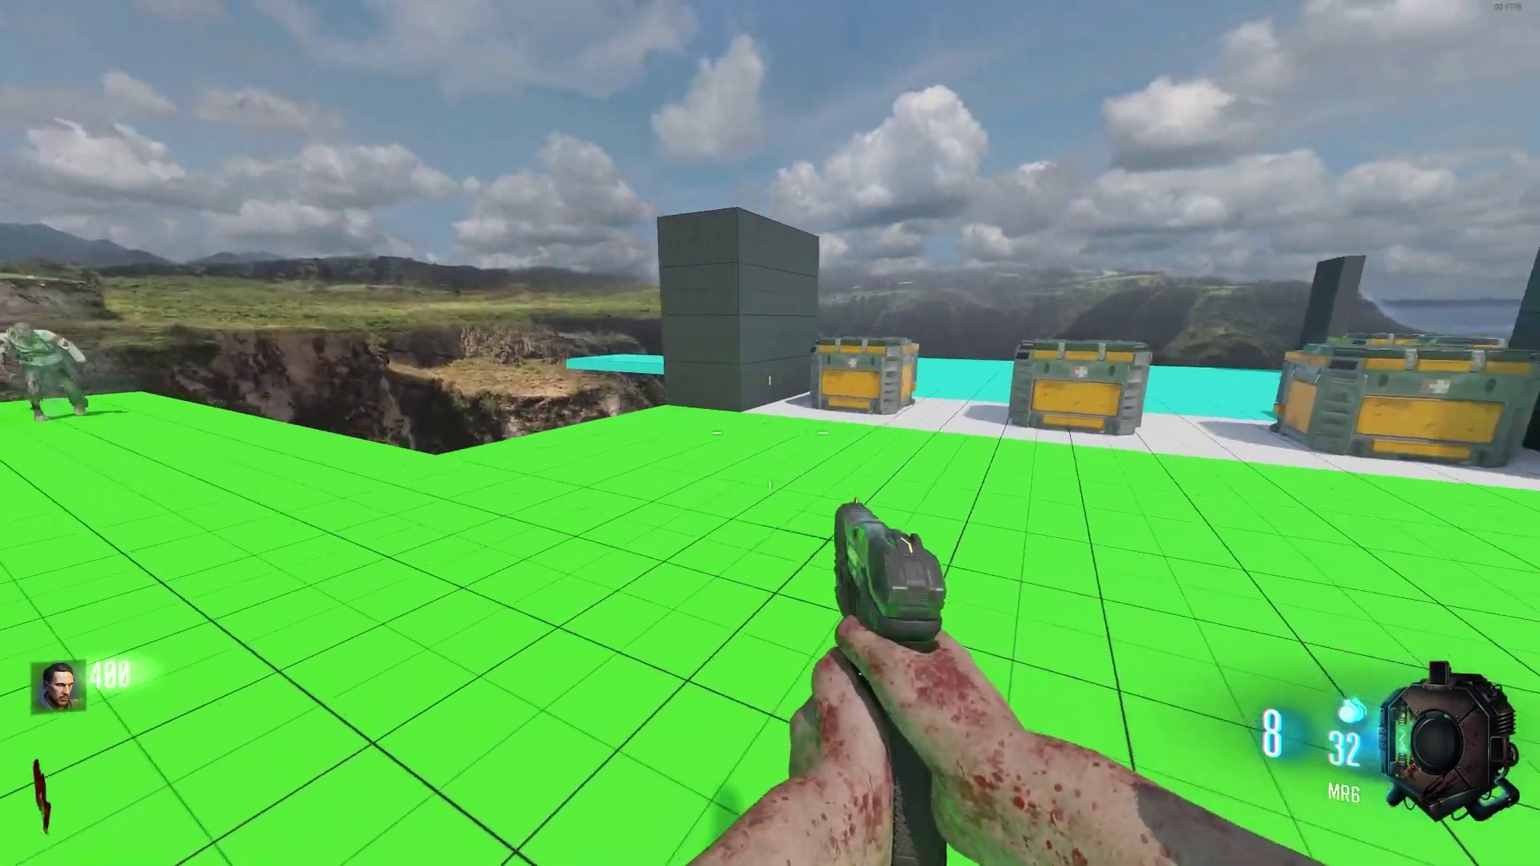
Step: Clear the debris by the cyan floor for 100 points
key("w")
mouse_move(770, 433)
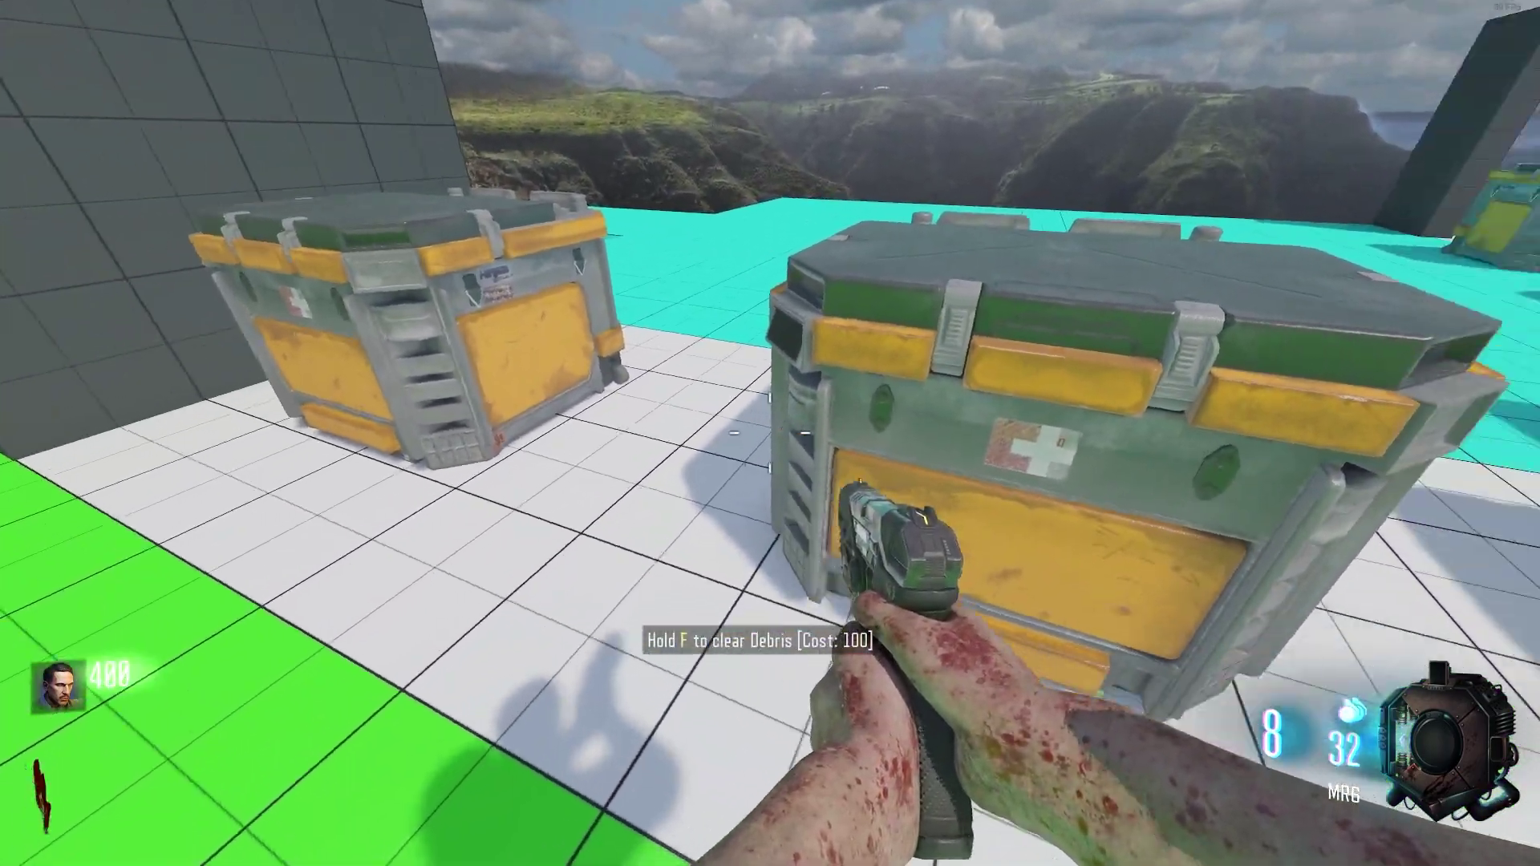
key("f")
key("s")
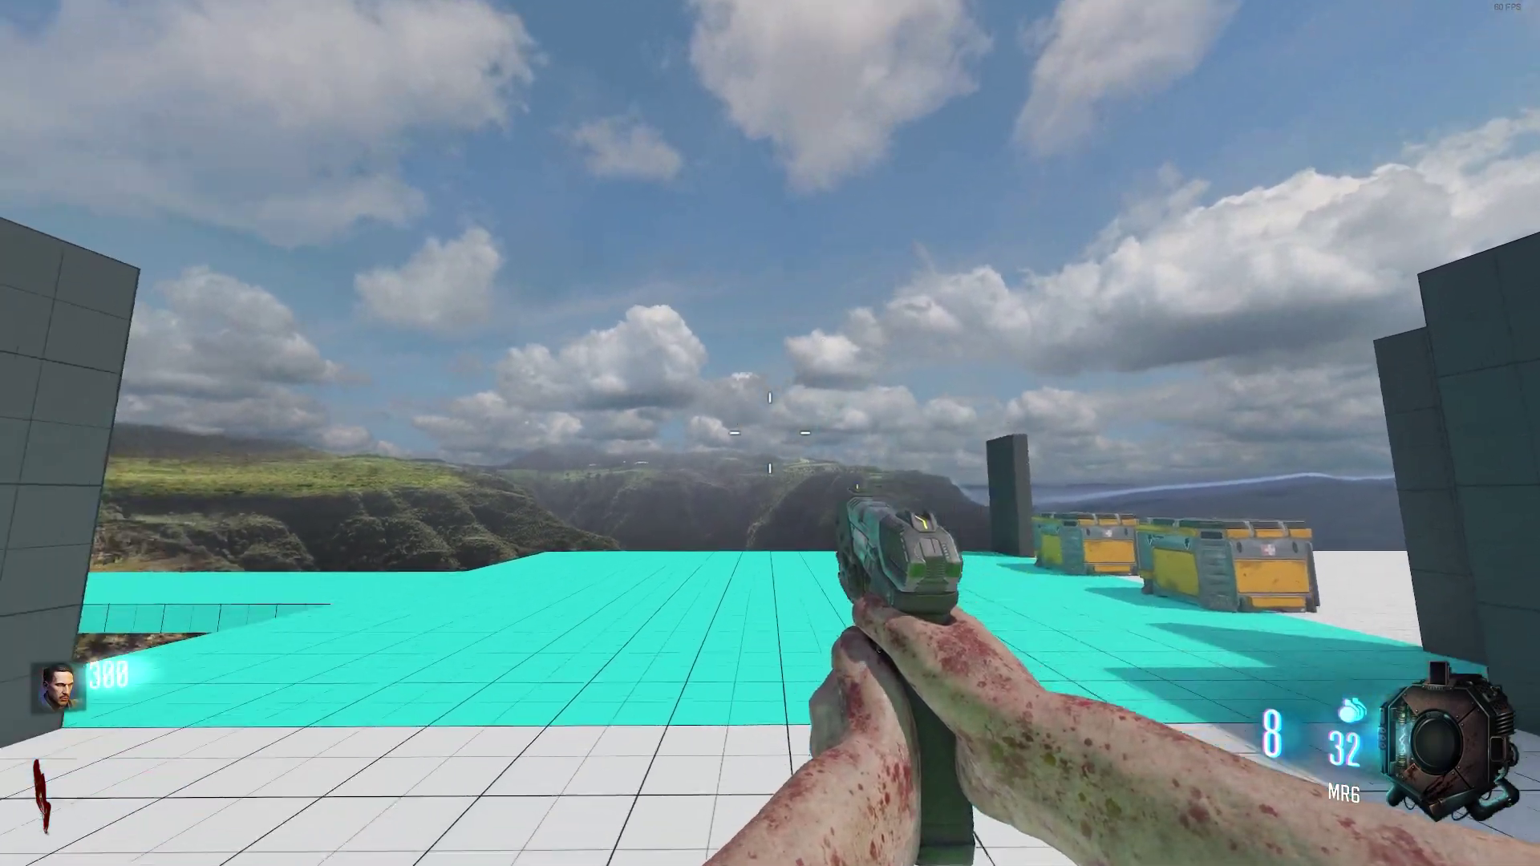
Step: Cross the cyan floor and aim at the zombie near the green zone
key("w")
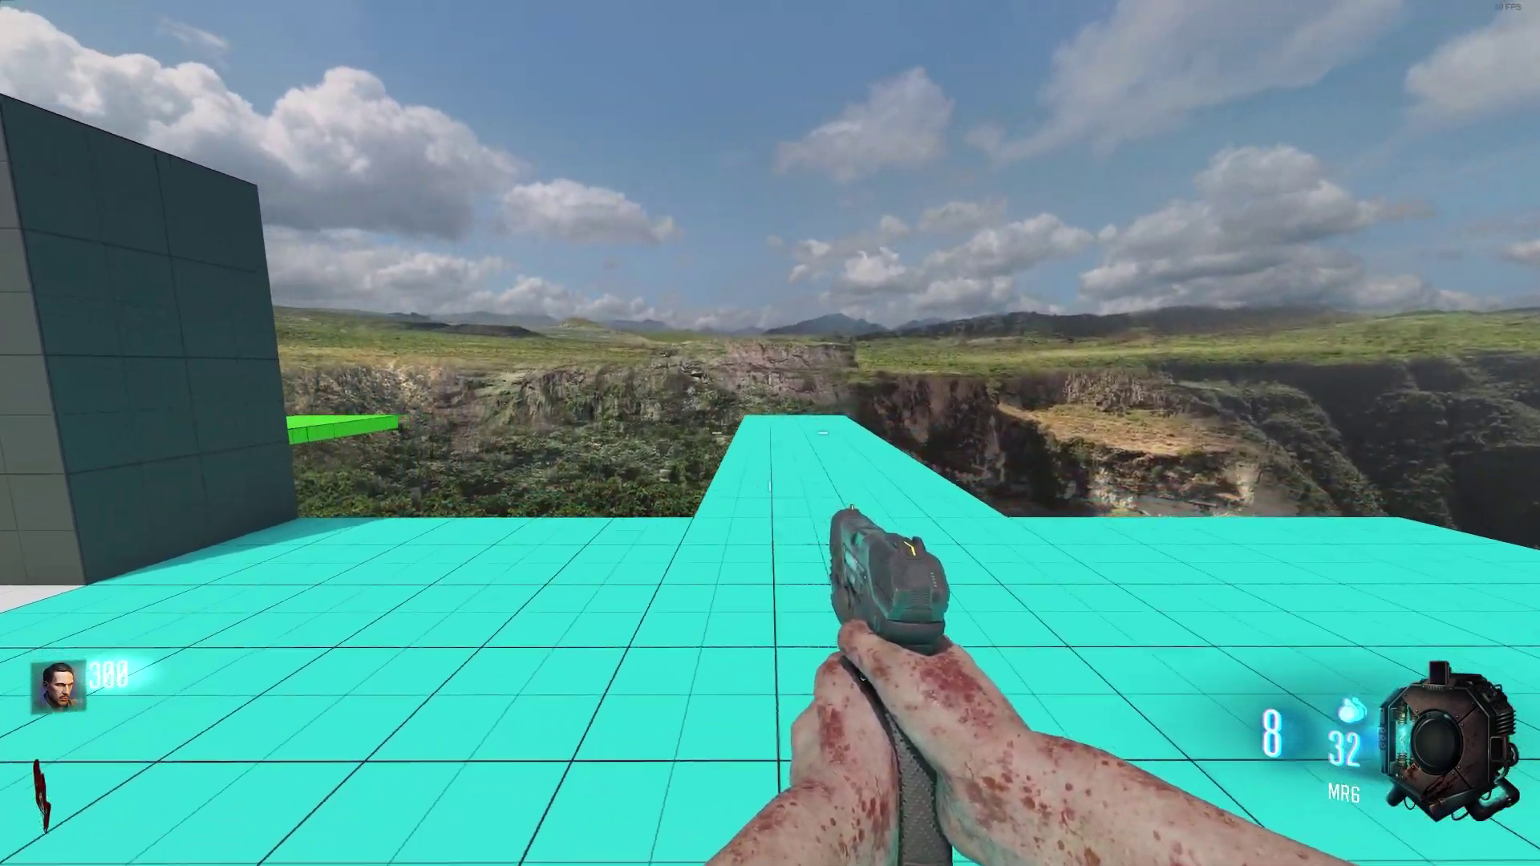
key("d")
right_click(770, 433)
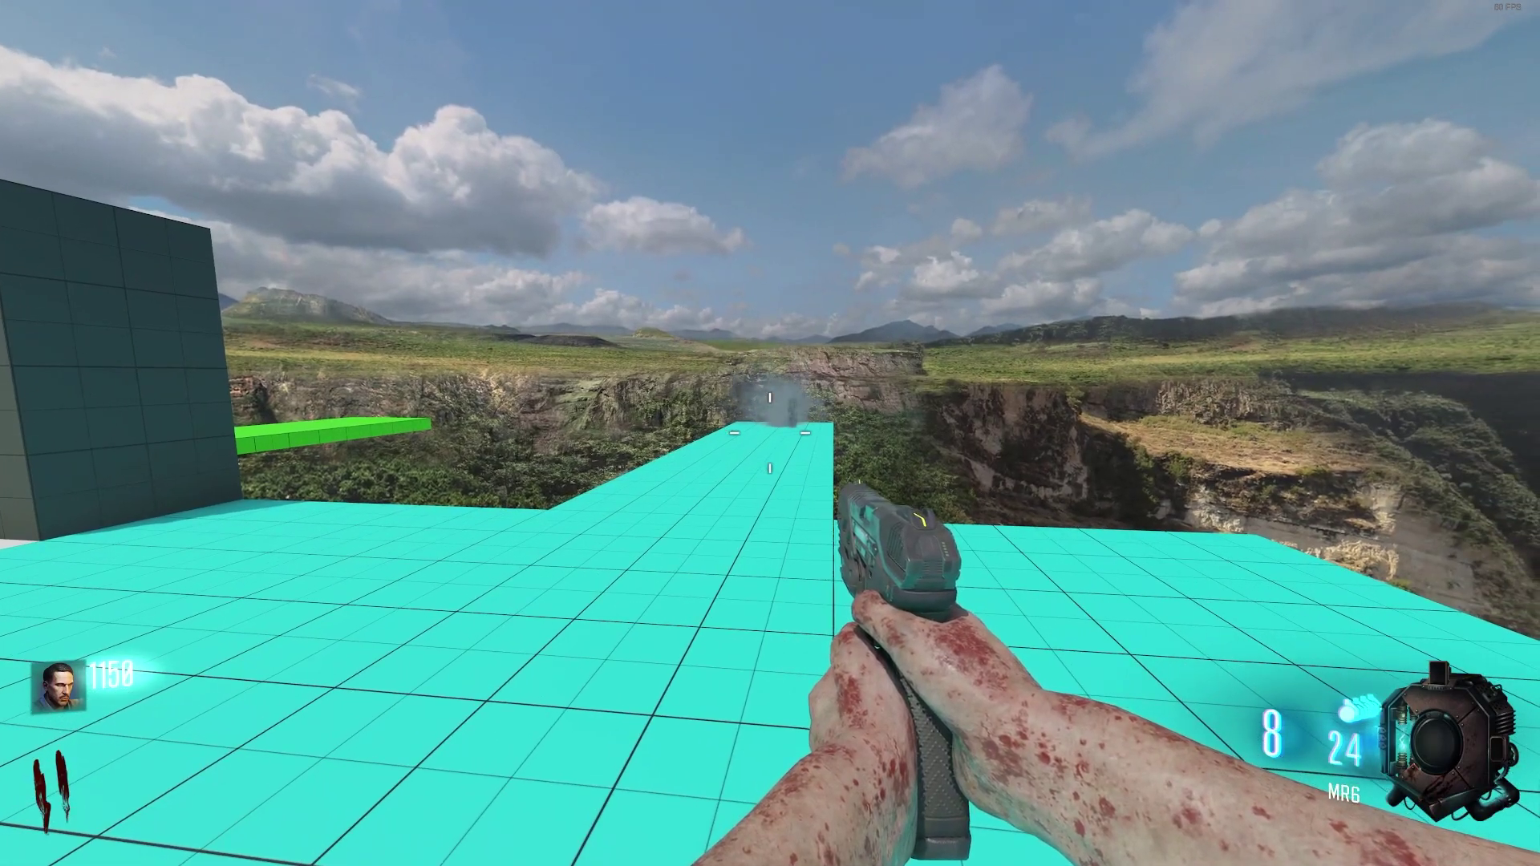
right_click(770, 433)
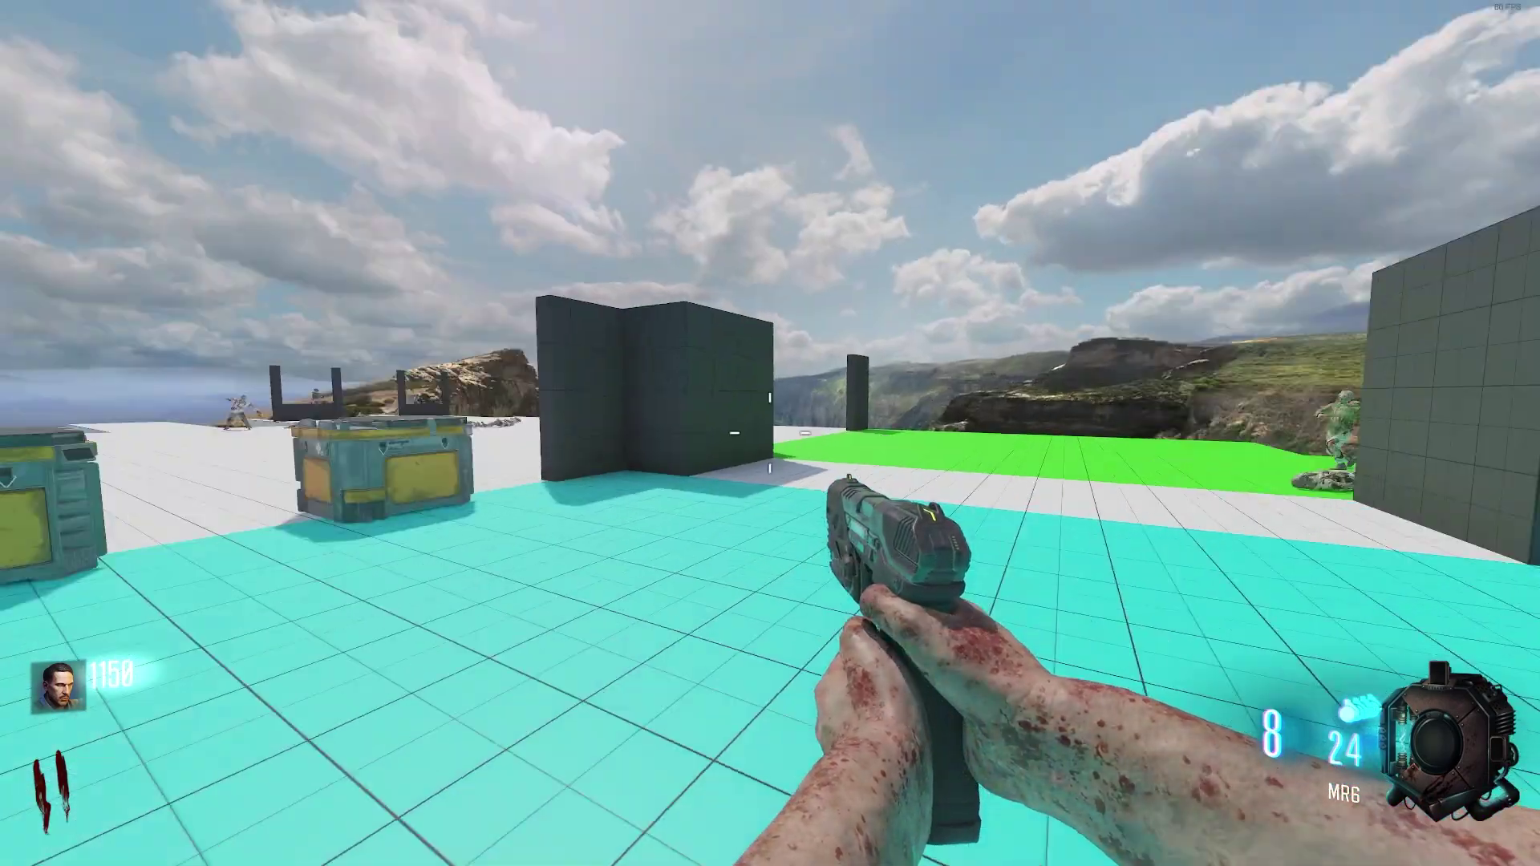
Step: Run to the two crates, return over the cyan floor toward zombies on the white floor
key("w")
key("shift")
key("w")
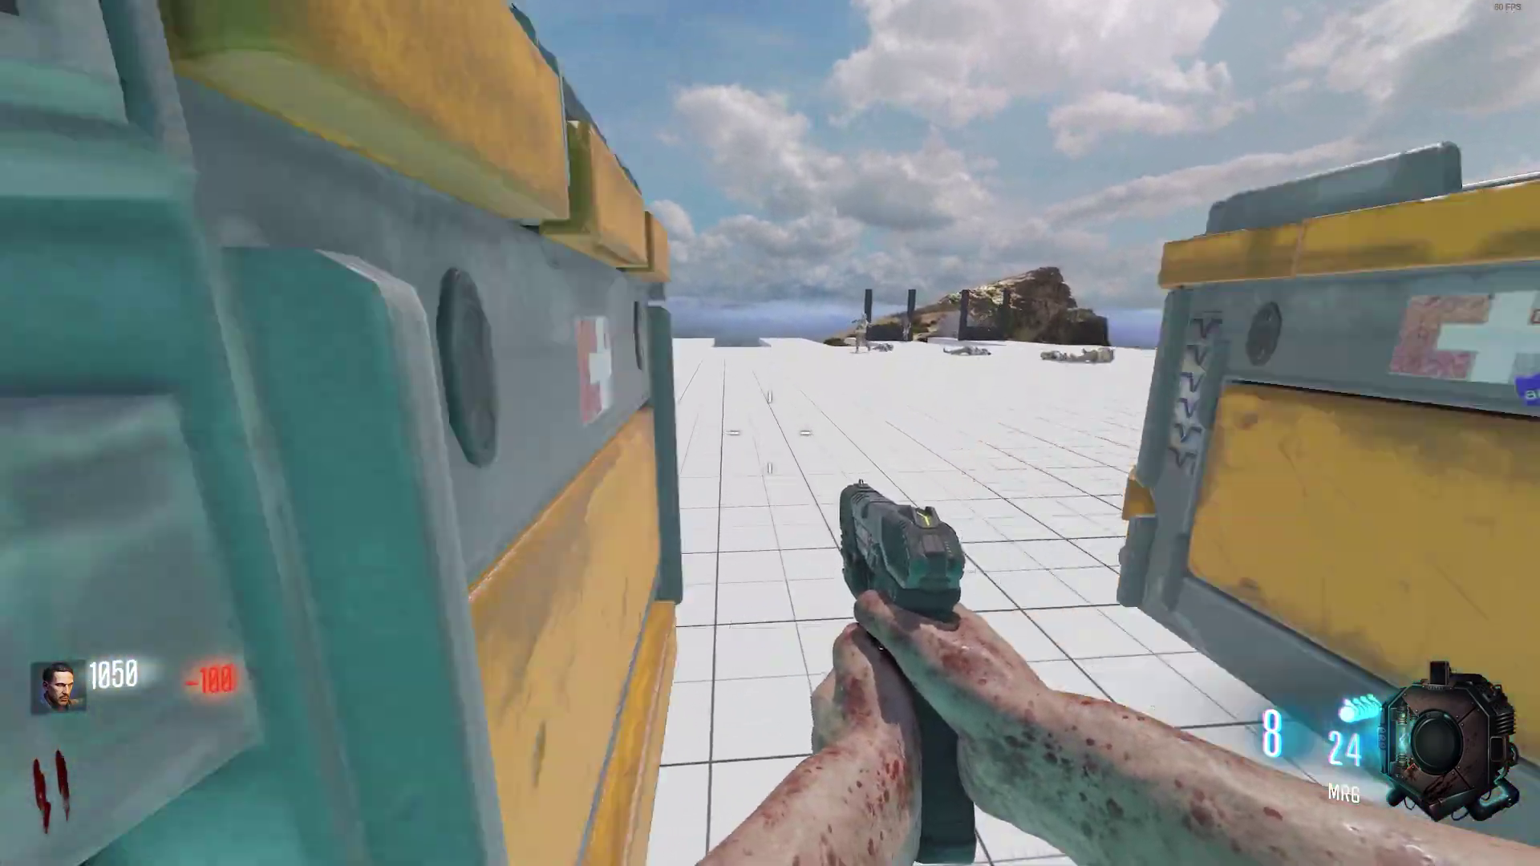
key("shift")
key("w")
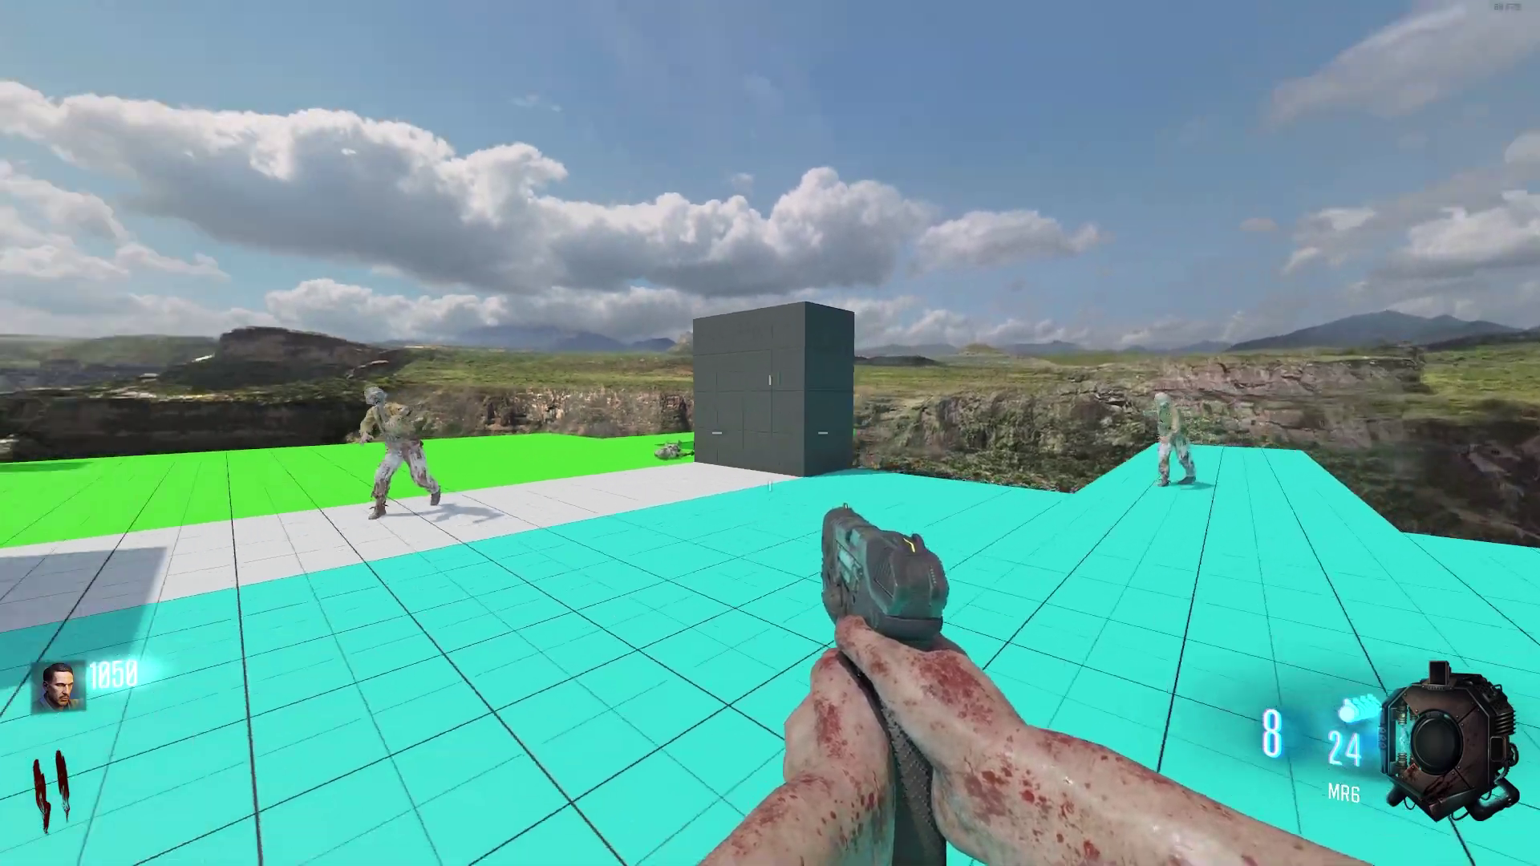
key("w")
key("shift")
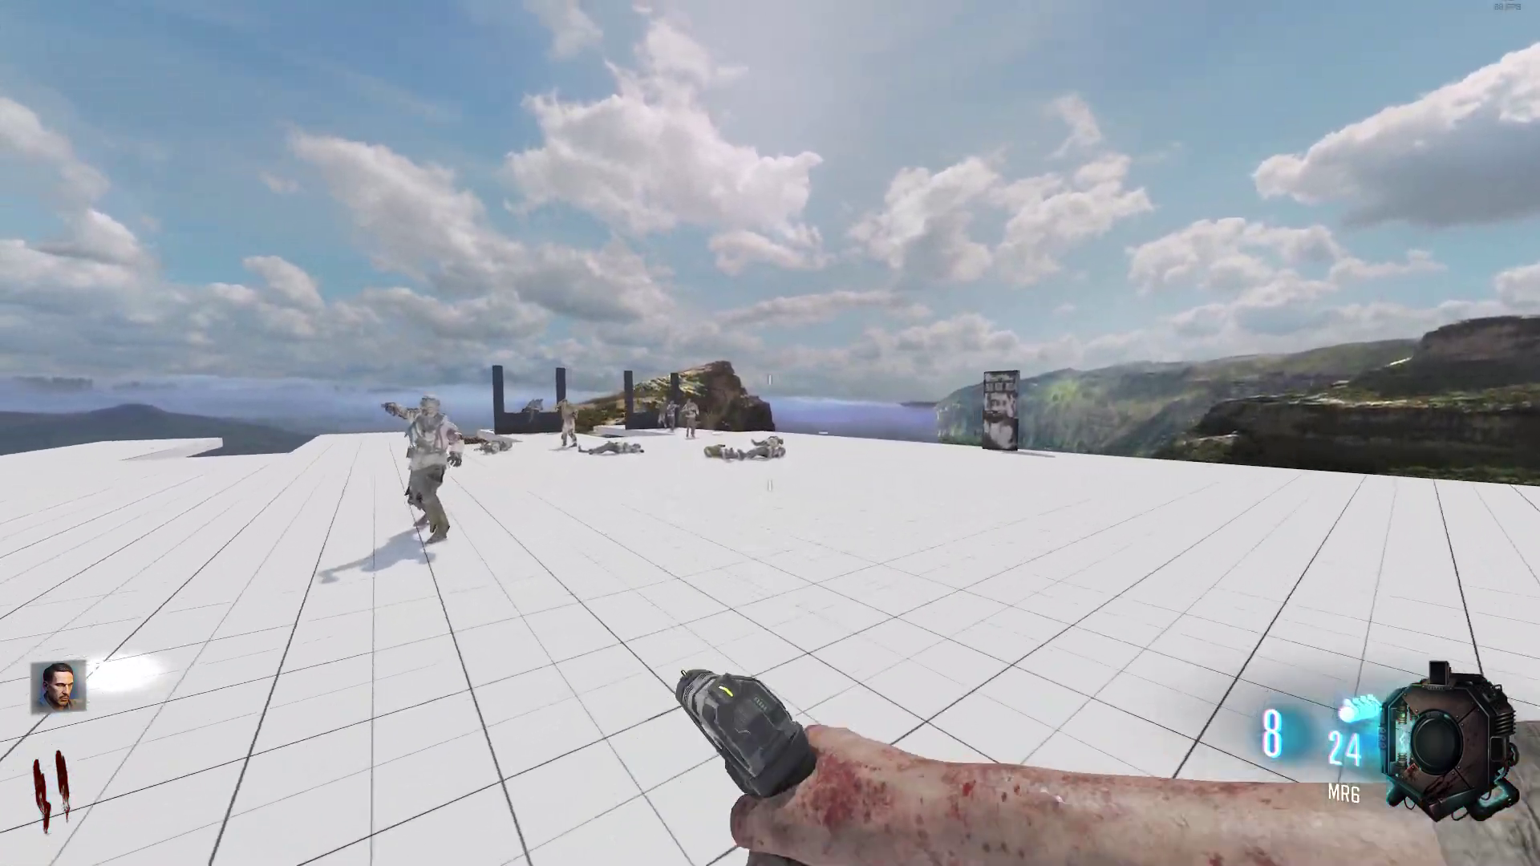